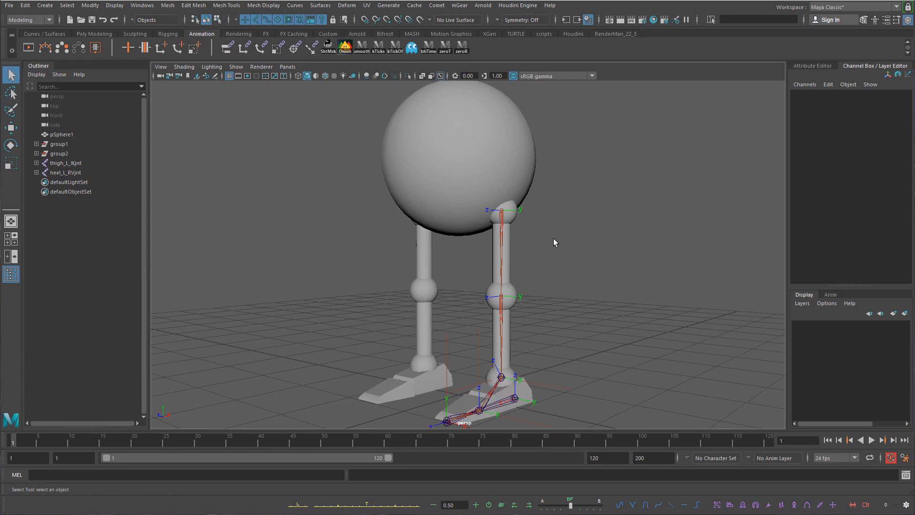
Inspect the left leg's IK joint chain and the reverse-foot joints around the foot from several angles
middle_click_drag(553, 239, 573, 159, "alt")
right_click_drag(573, 159, 608, 335, "alt")
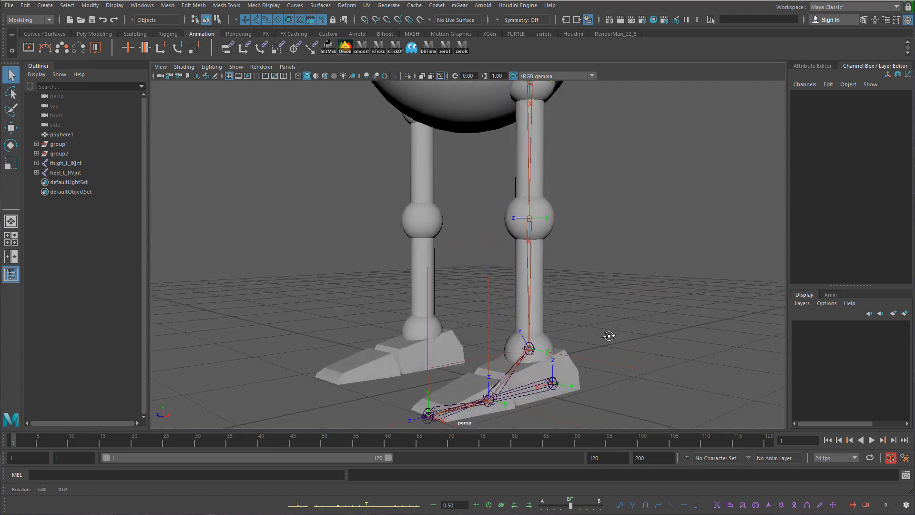
left_click_drag(609, 335, 572, 284, "alt")
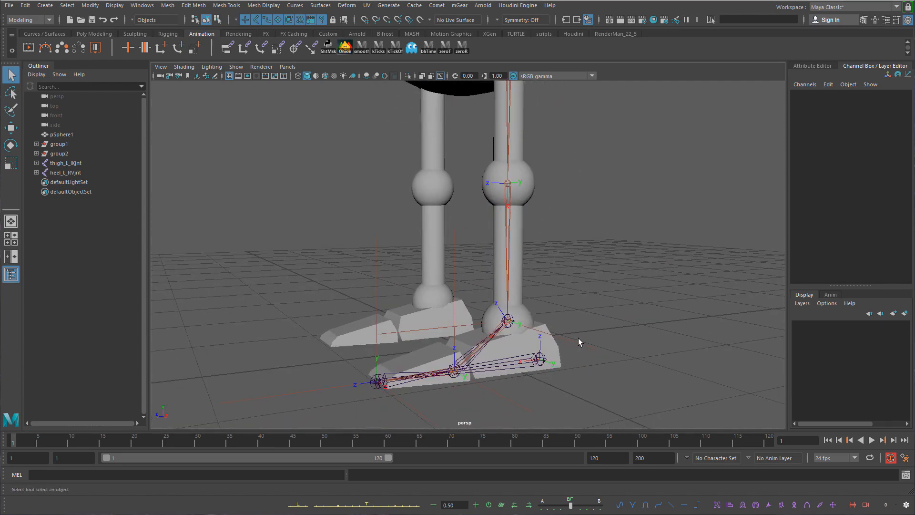
left_click_drag(568, 339, 541, 302, "alt")
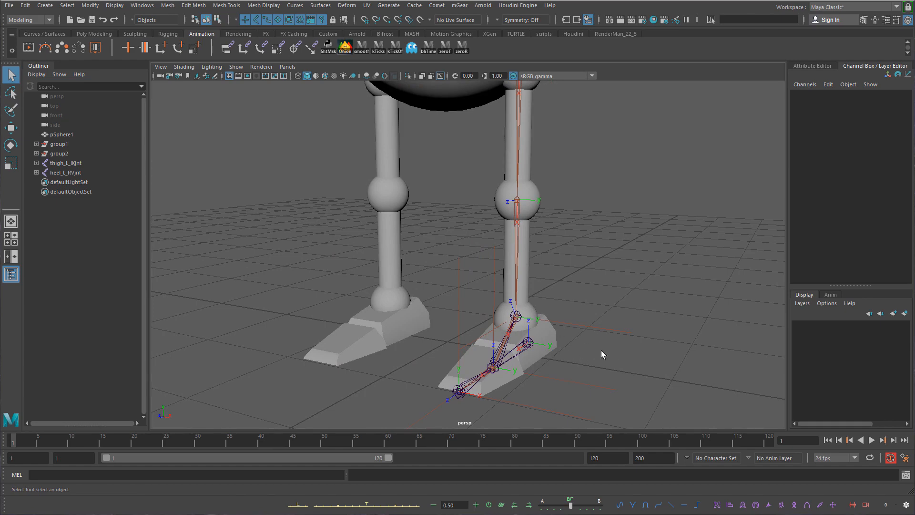
left_click_drag(592, 359, 542, 359, "alt")
left_click(589, 347)
left_click(533, 362)
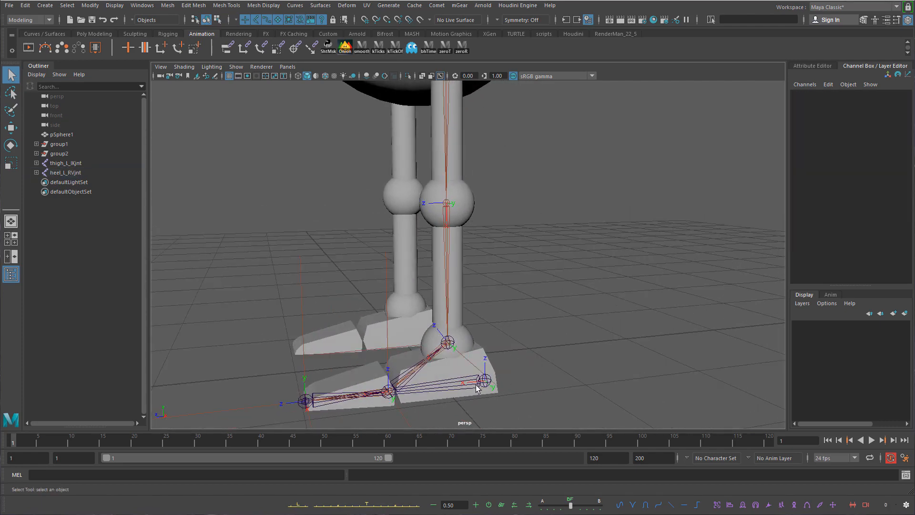
Try moving the left reverse-foot chain away from the leg by its heel joint
left_click(482, 376)
key("w")
left_click_drag(449, 353, 329, 257)
Try rotating ball_L_RVjnt about 29 degrees around Y, and undo the rotation
left_click(288, 271)
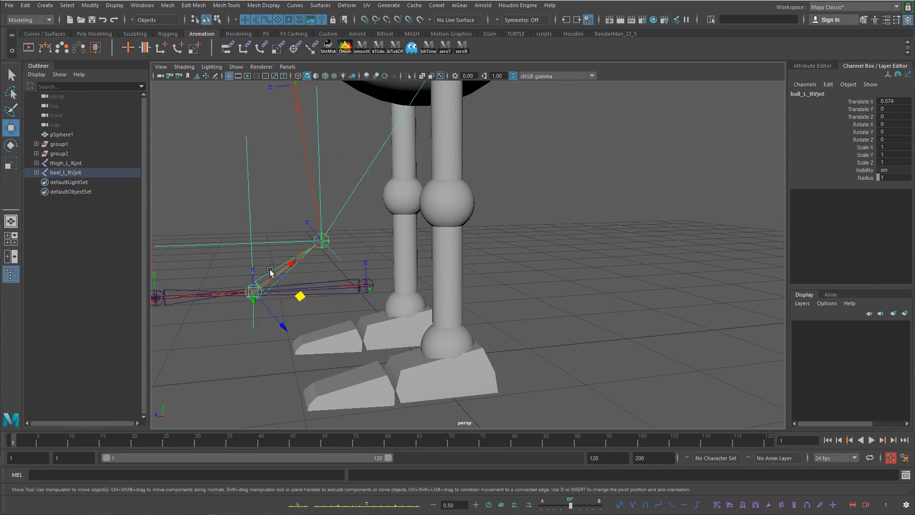
key("e")
left_click_drag(272, 261, 254, 237)
key("ctrl+z")
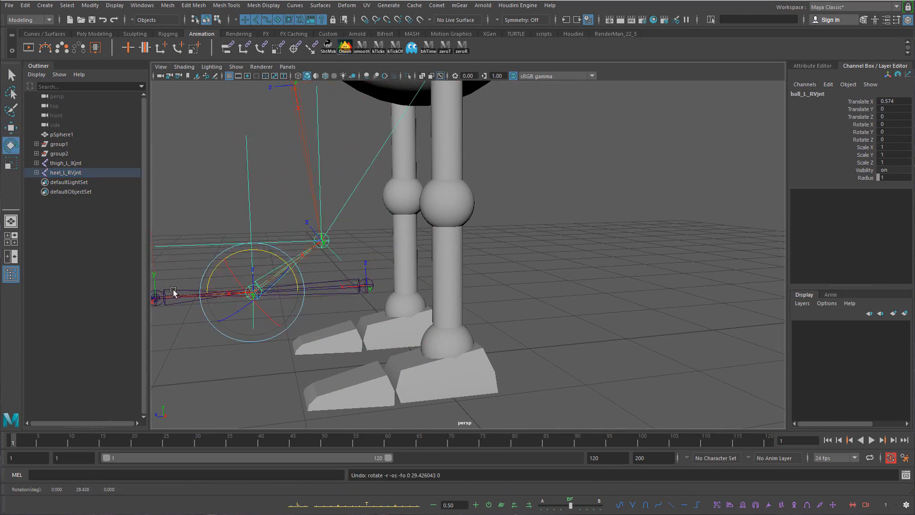
Try rotating toe_L_RVjnt, and undo all the test transformations of the reverse-foot joints
left_click(182, 287)
left_click(185, 288)
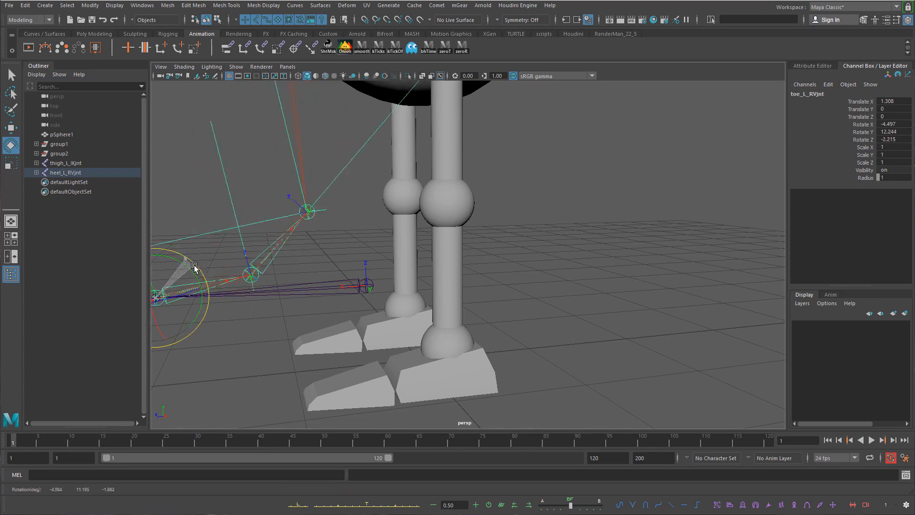
left_click(534, 310)
key("ctrl+z")
key("ctrl+z")
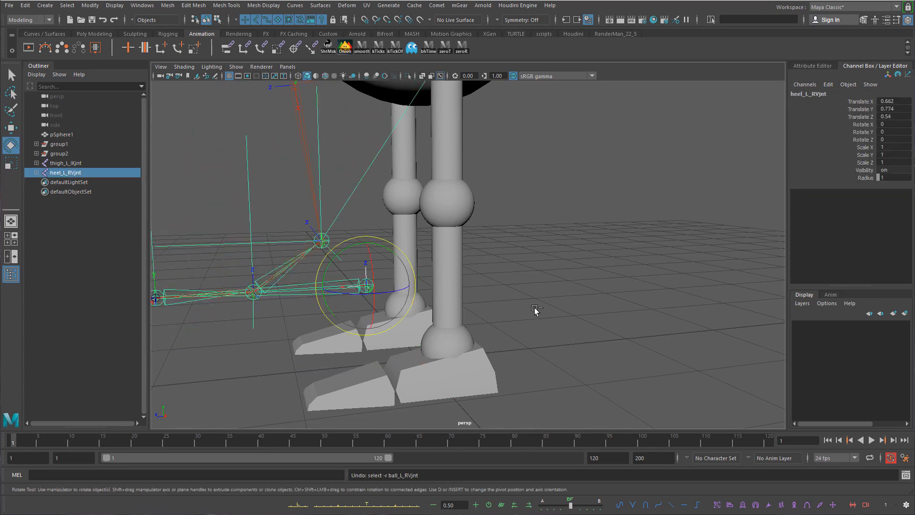
key("ctrl+z")
Inspect the ball and ankle IK handles of the left reverse foot, and clear the selection
left_click_drag(524, 312, 575, 312, "alt")
middle_click_drag(575, 312, 574, 292, "alt")
left_click_drag(574, 292, 584, 285, "alt")
middle_click_drag(568, 279, 569, 266, "alt")
left_click(564, 272)
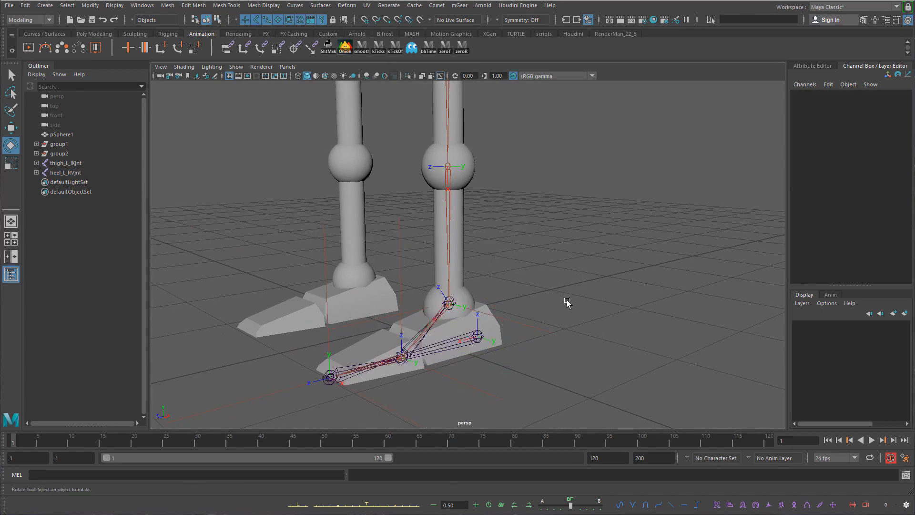
left_click(543, 331)
left_click(479, 389)
key("q")
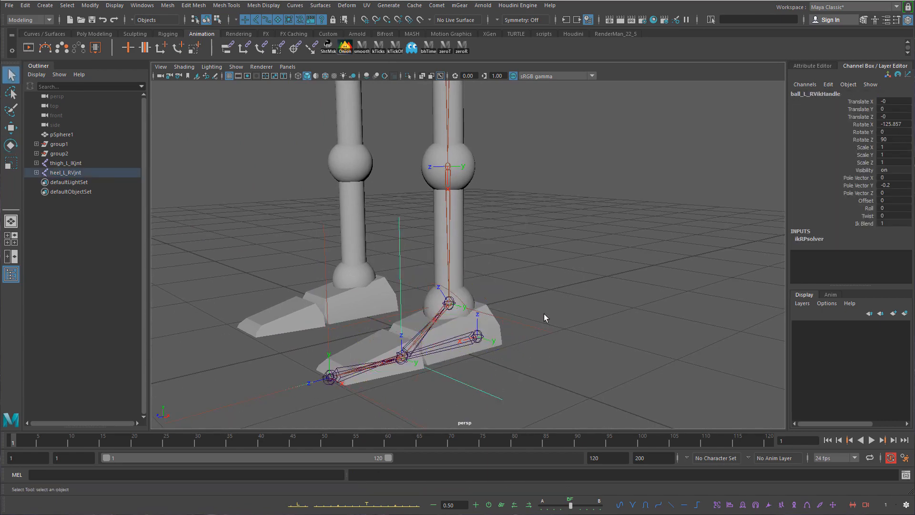
left_click(550, 332)
left_click_drag(562, 339, 526, 279, "alt")
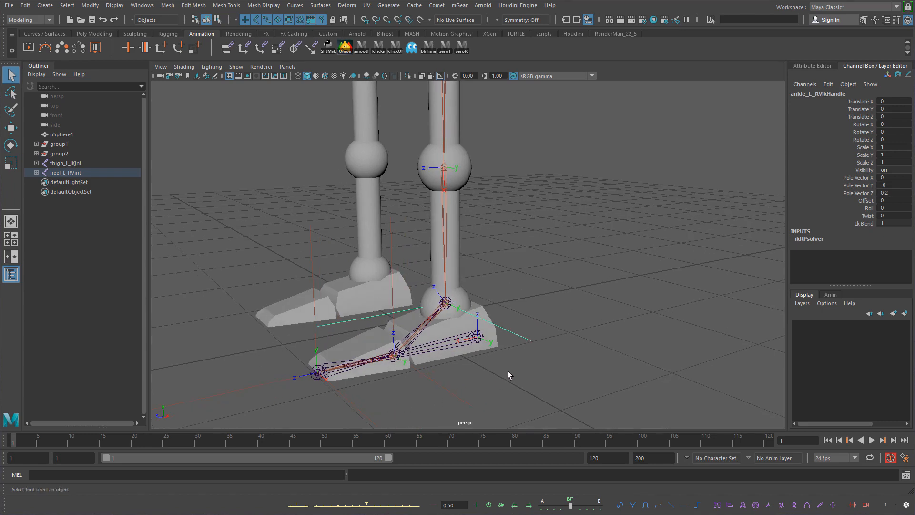
left_click(199, 122)
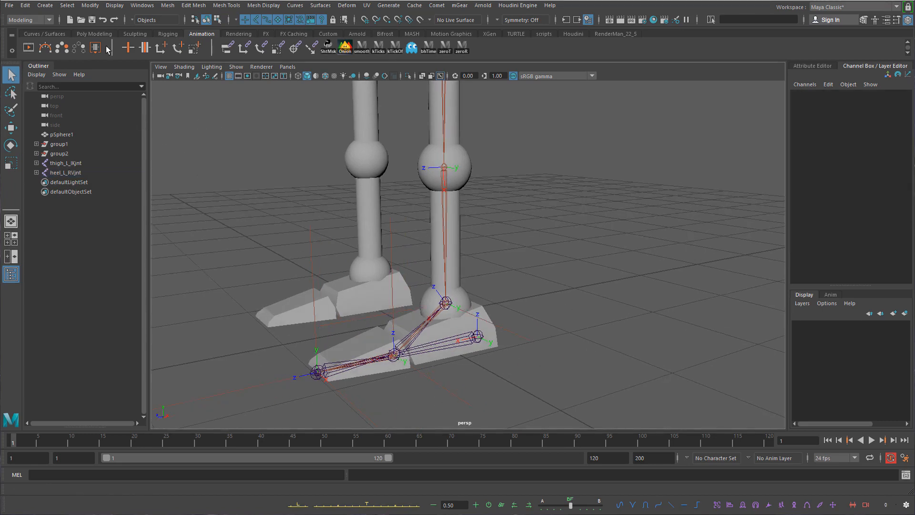
Open the creation options for a NURBS circle
left_click(110, 6)
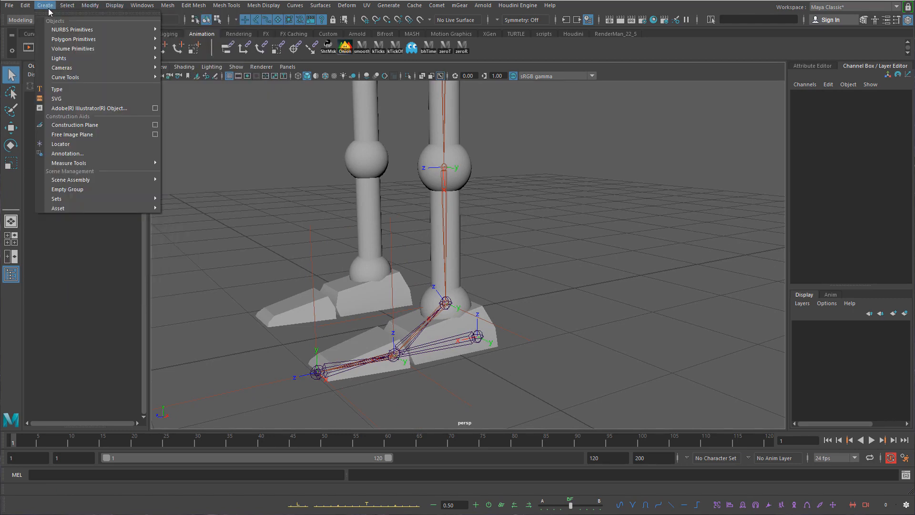
mouse_move(112, 75)
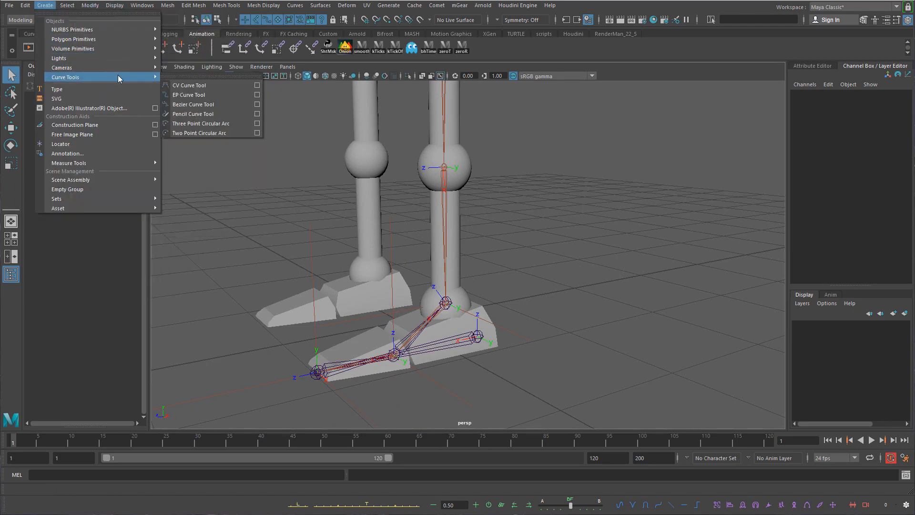
mouse_move(151, 70)
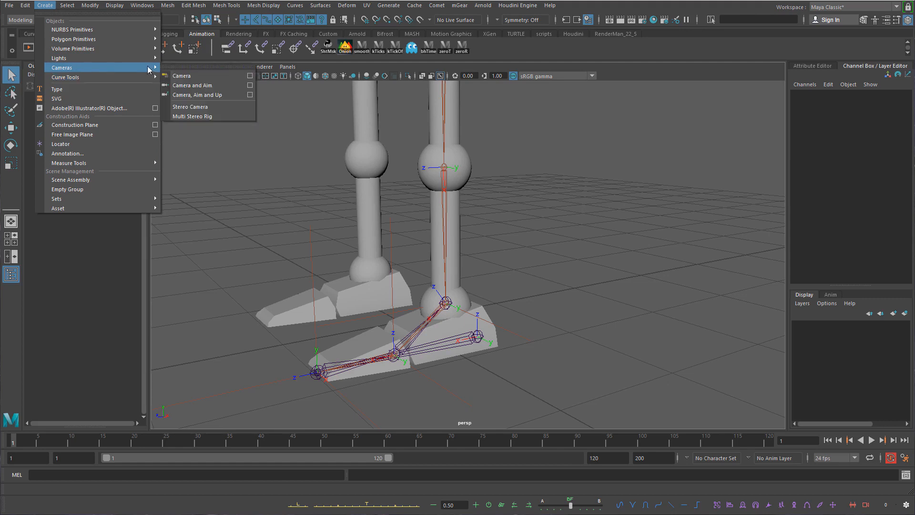
mouse_move(124, 33)
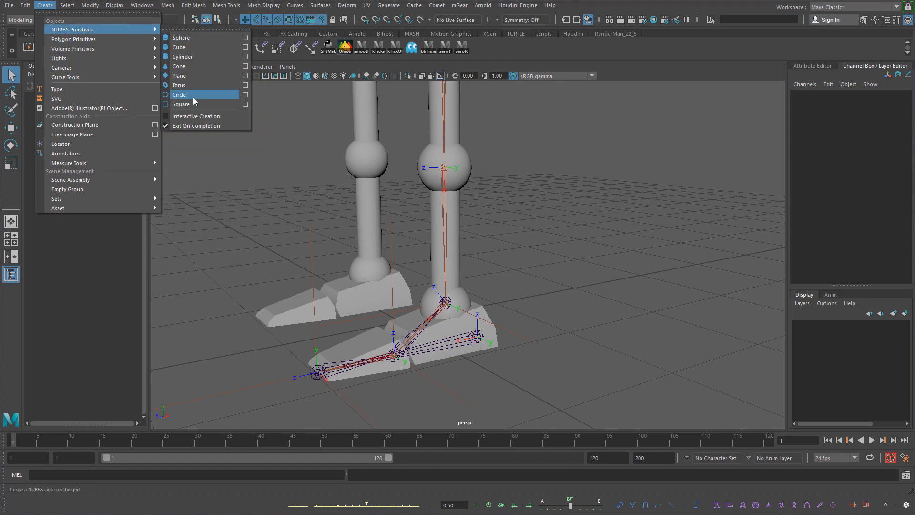
left_click(245, 96)
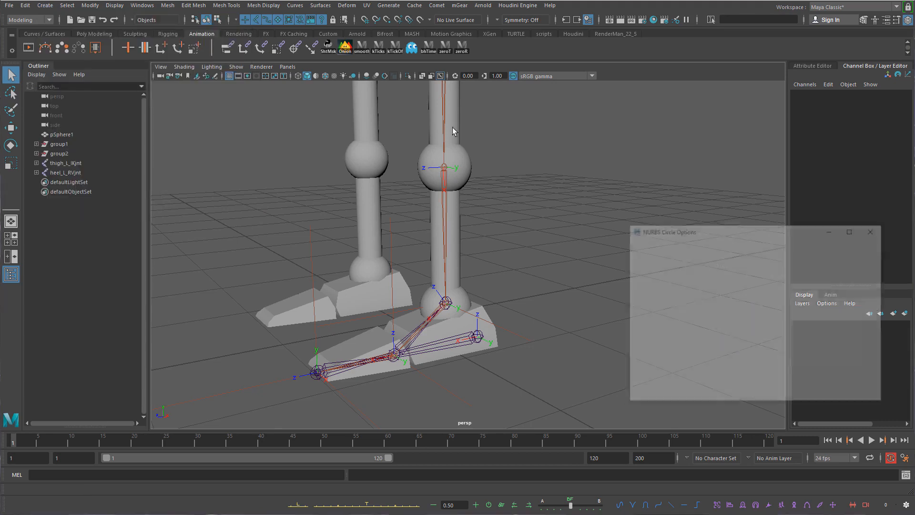
left_click_drag(693, 236, 607, 207)
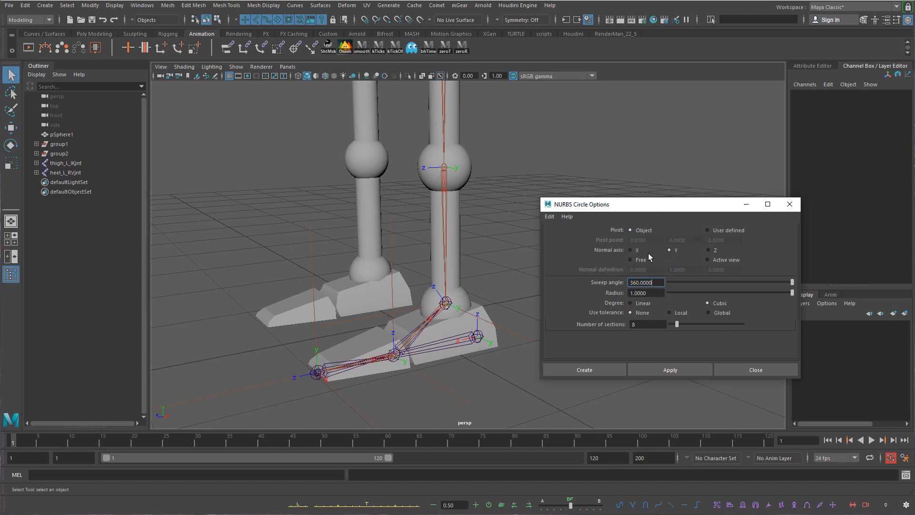
Create a NURBS circle with its normal axis set to X
left_click_drag(488, 252, 557, 258, "alt")
left_click(634, 250)
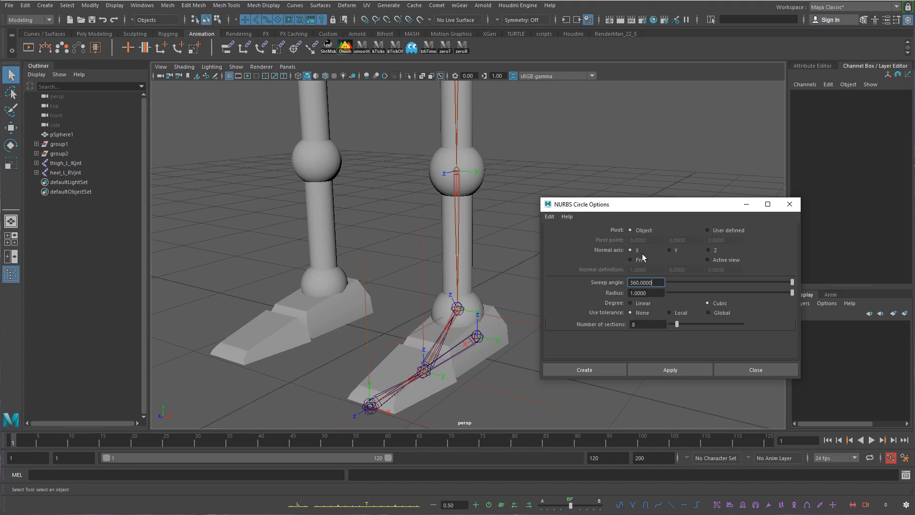
left_click(697, 370)
Try moving the new circle sideways, undo the move, and delete the circle
right_click_drag(498, 334, 389, 214, "alt")
key("w")
left_click_drag(411, 300, 476, 328, "alt")
key("ctrl+z")
key("ctrl+z")
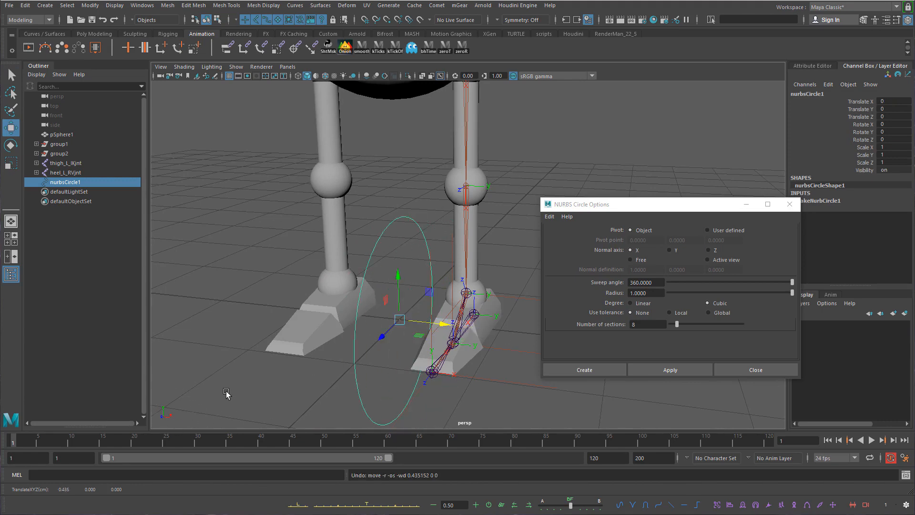
left_click_drag(225, 388, 179, 413, "alt")
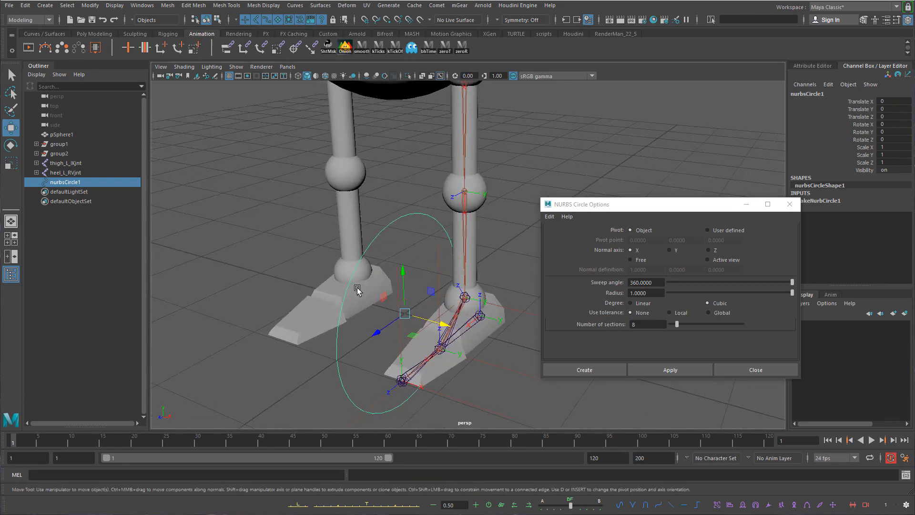
key("Delete")
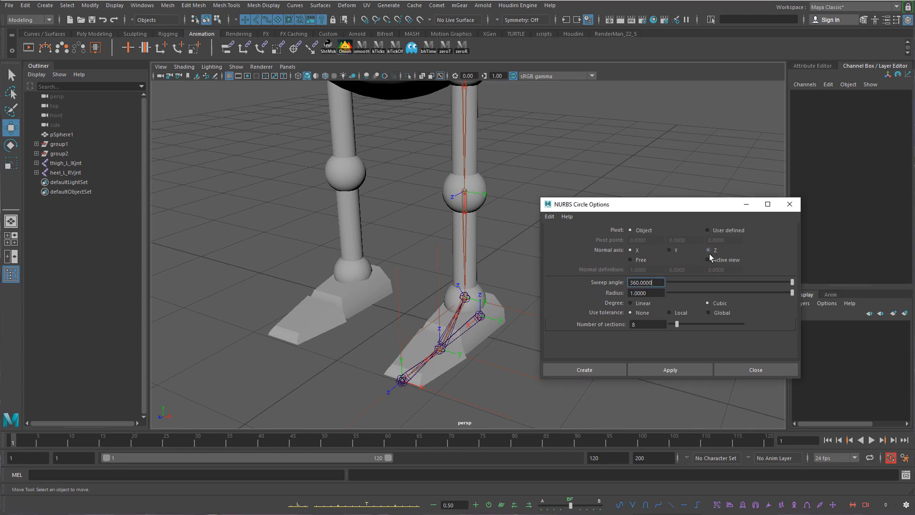
Create a NURBS circle with its normal axis set to Z, and delete it
left_click(653, 369)
left_click_drag(368, 271, 378, 267, "alt")
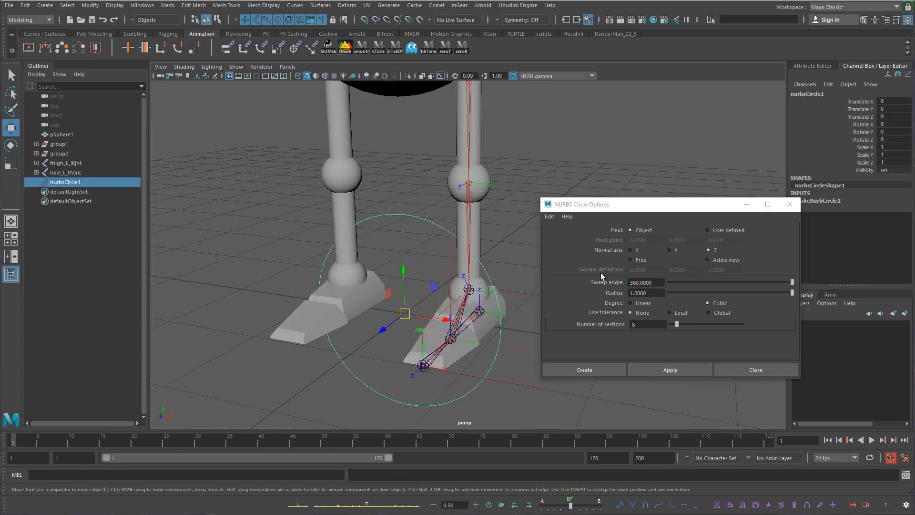
key("Delete")
Create a NURBS circle with its normal axis set to Y, nudge it slightly, and delete it
left_click(684, 249)
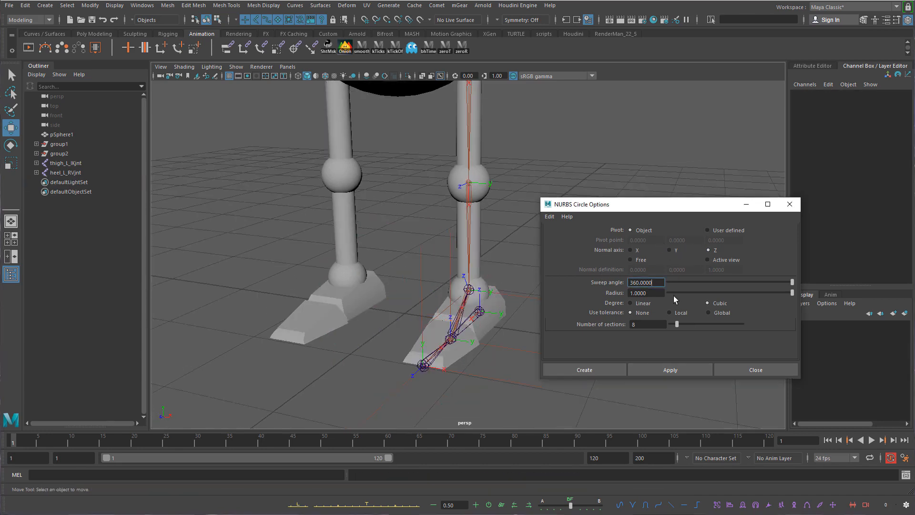
left_click(649, 366)
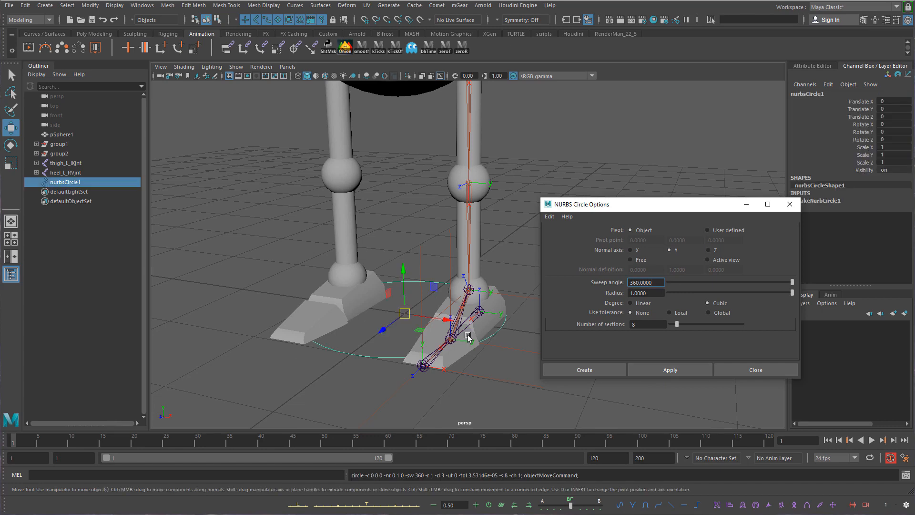
mouse_move(451, 322)
left_mouse_down("alt")
mouse_move(419, 306)
mouse_move(448, 333)
left_mouse_up("alt")
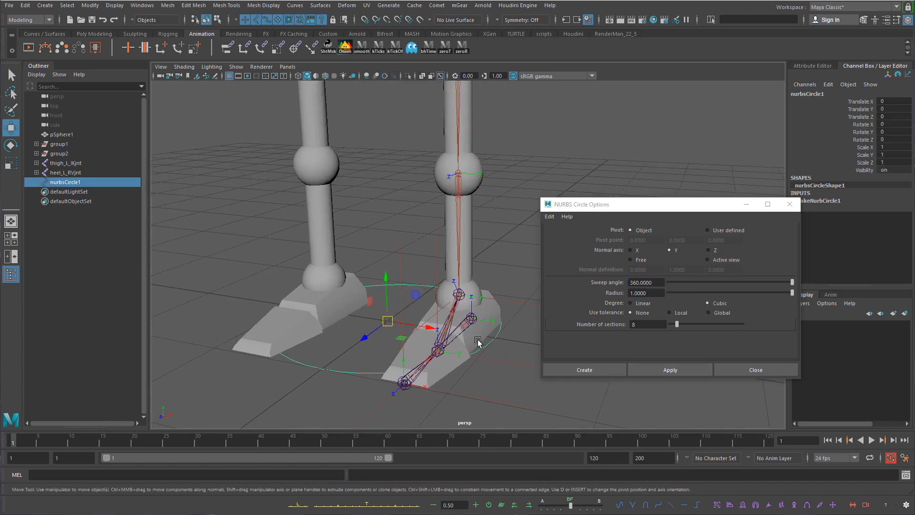
middle_click_drag(478, 341, 474, 339)
left_click_drag(592, 205, 564, 192)
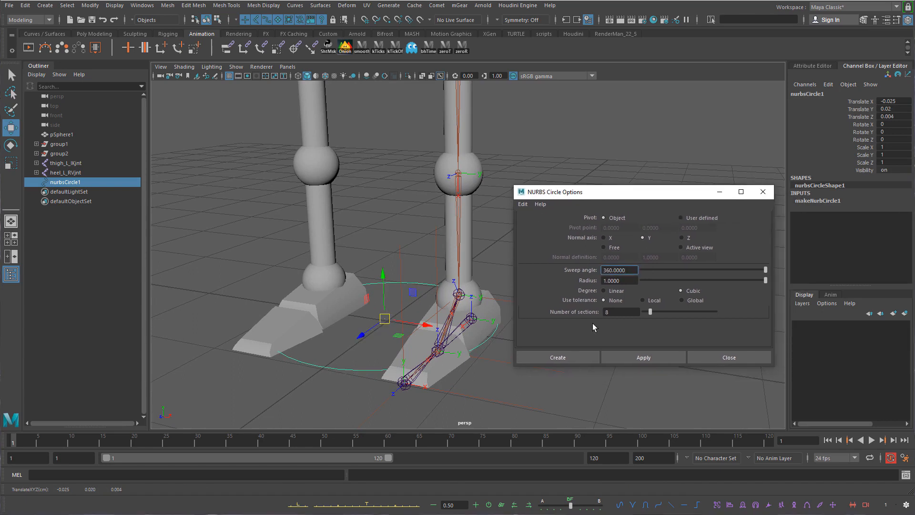
key("Delete")
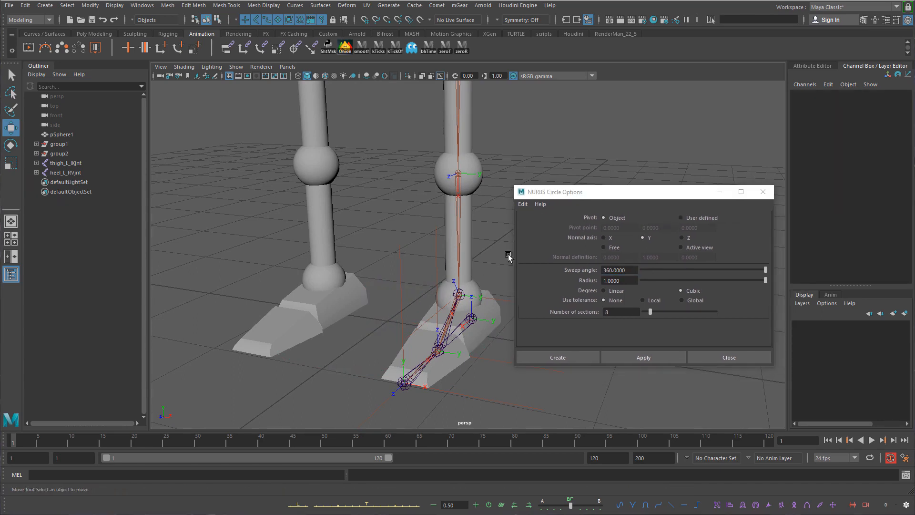
Reset the NURBS circle settings to their defaults and create the circle
left_click(527, 206)
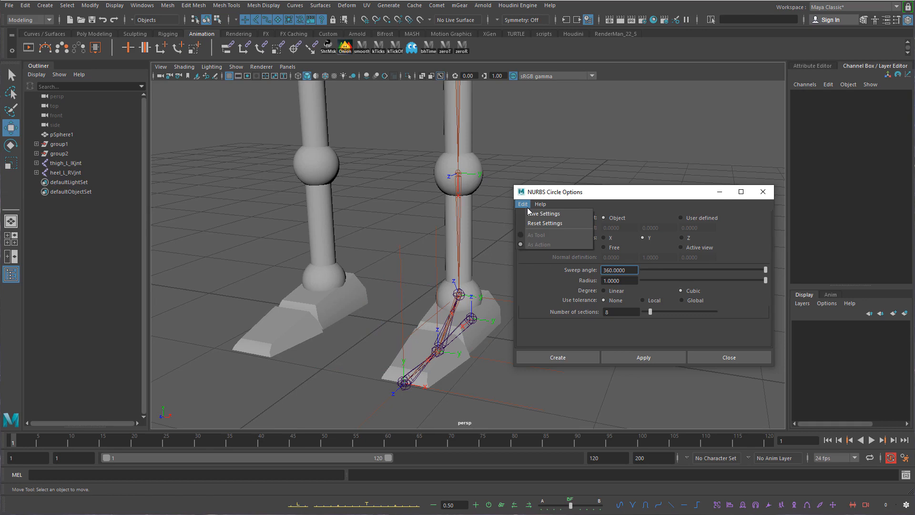
left_click(539, 227)
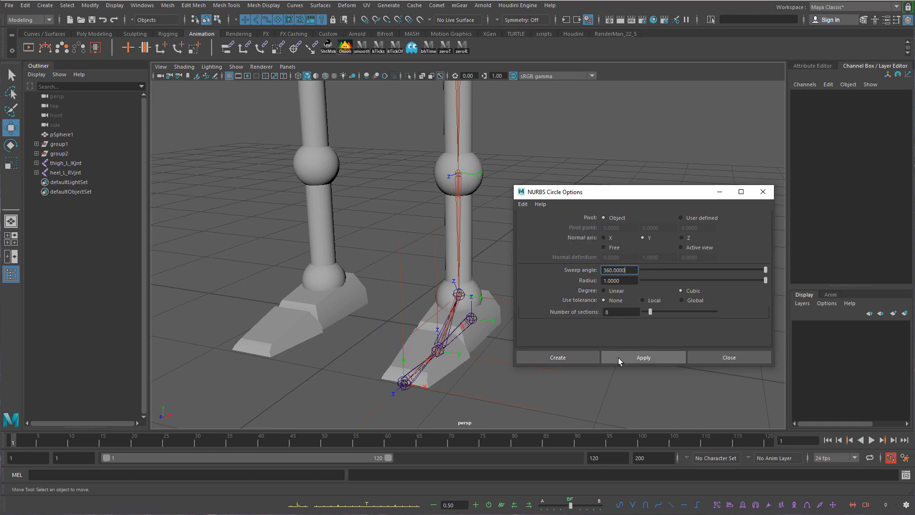
left_click(586, 358)
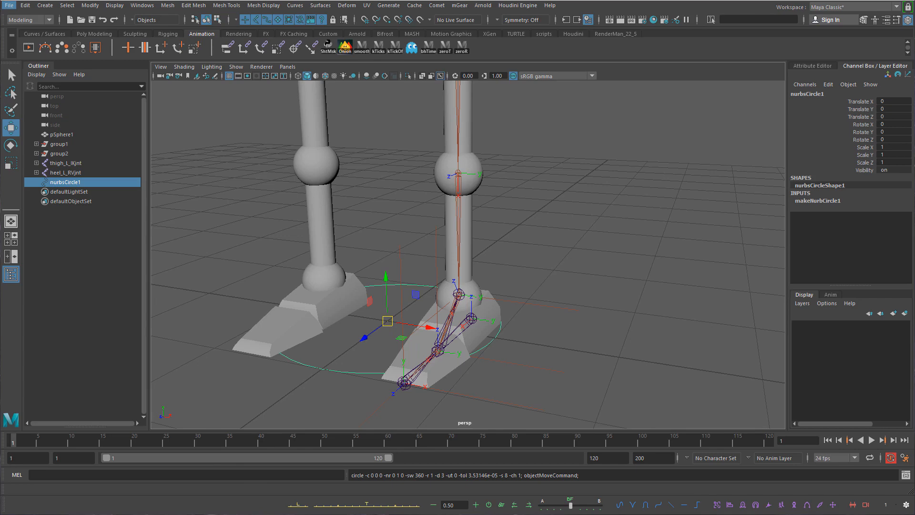
Move the circle onto the left ankle joint using point snapping
middle_click_drag(419, 283, 457, 277, "alt")
right_click_drag(458, 280, 477, 305, "alt")
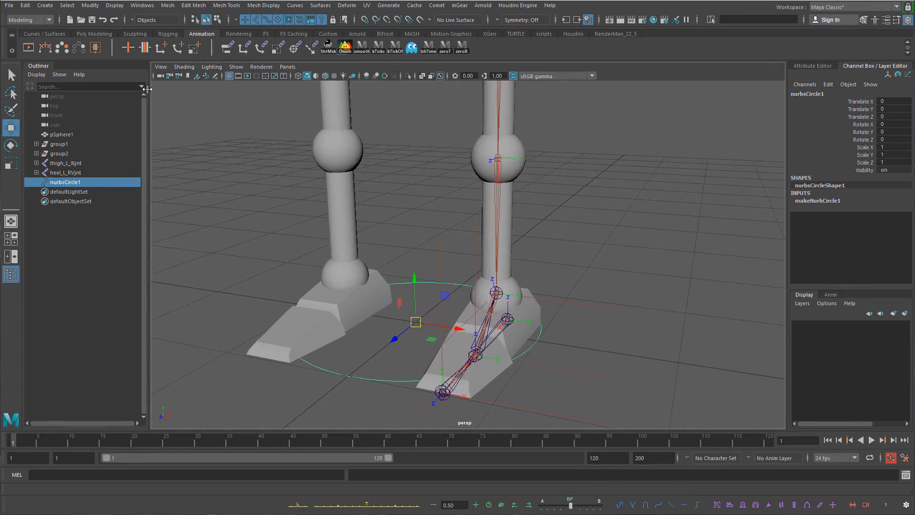
left_click_drag(569, 284, 559, 280, "alt")
right_click_drag(559, 279, 563, 299, "alt")
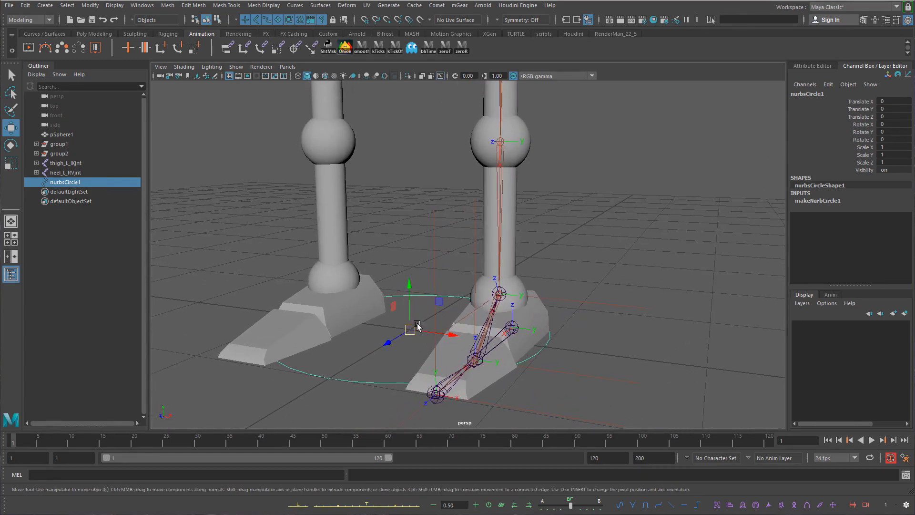
key("v")
left_click_drag(410, 329, 499, 294)
key("v")
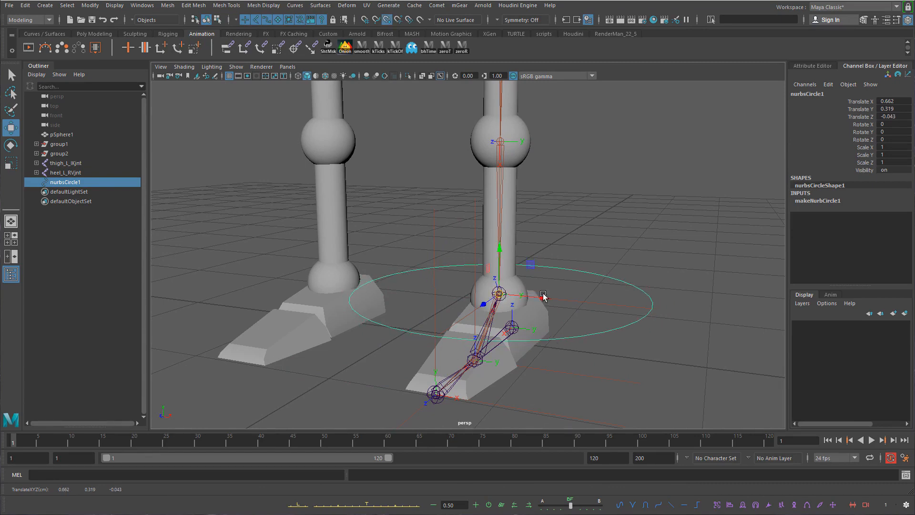
left_click_drag(608, 286, 551, 286, "alt")
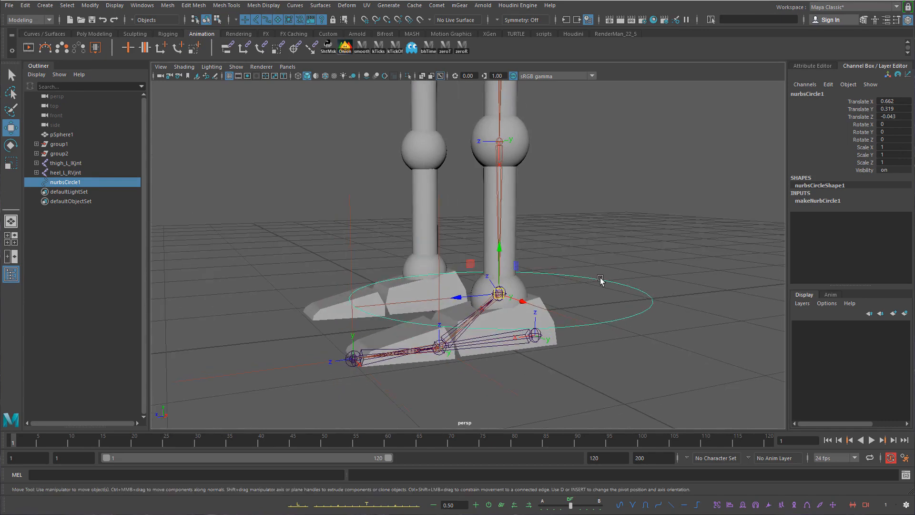
right_click_drag(600, 281, 585, 281)
left_click_drag(716, 225, 229, 384)
key("ctrl+z")
left_click_drag(663, 267, 613, 292)
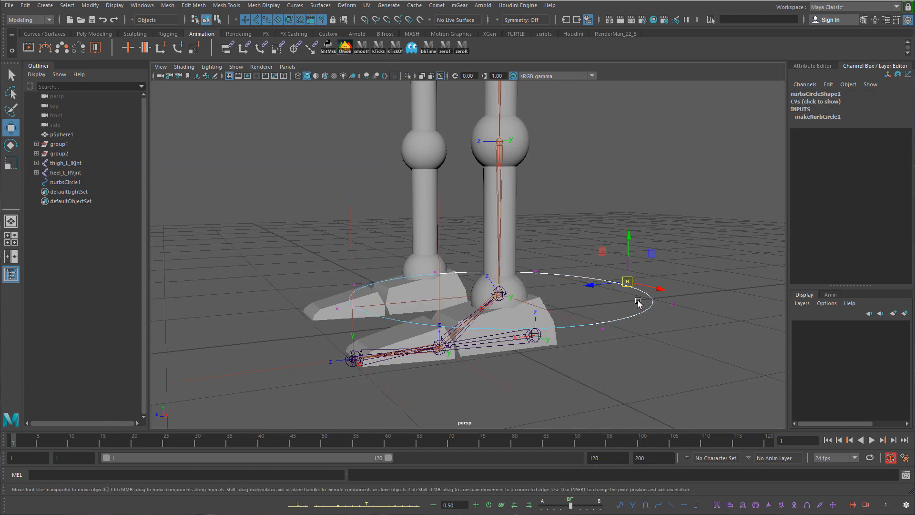
left_click(673, 328)
left_click_drag(701, 289, 636, 334)
left_click_drag(702, 225, 267, 387)
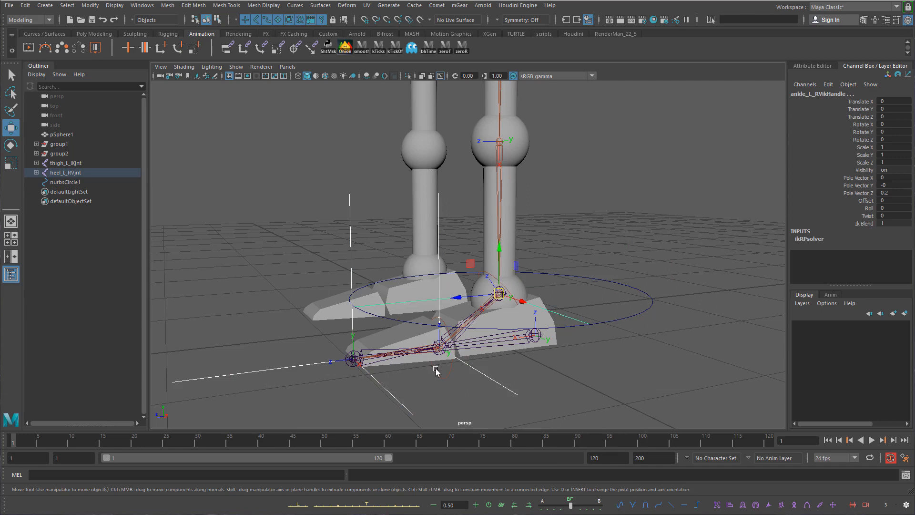
left_click(653, 299)
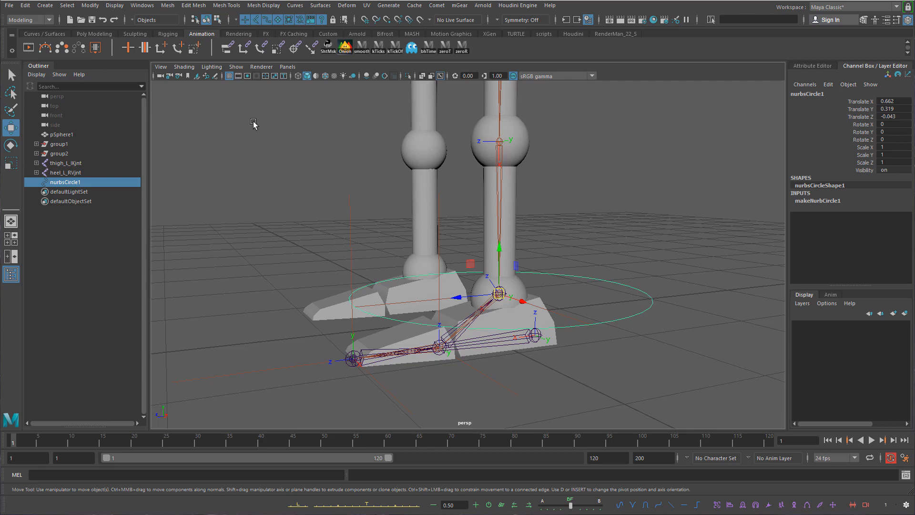
Try selecting the circle's control vertices, first in component mode and again in the curve's control vertex mode
left_click(218, 20)
left_click_drag(281, 225, 656, 347)
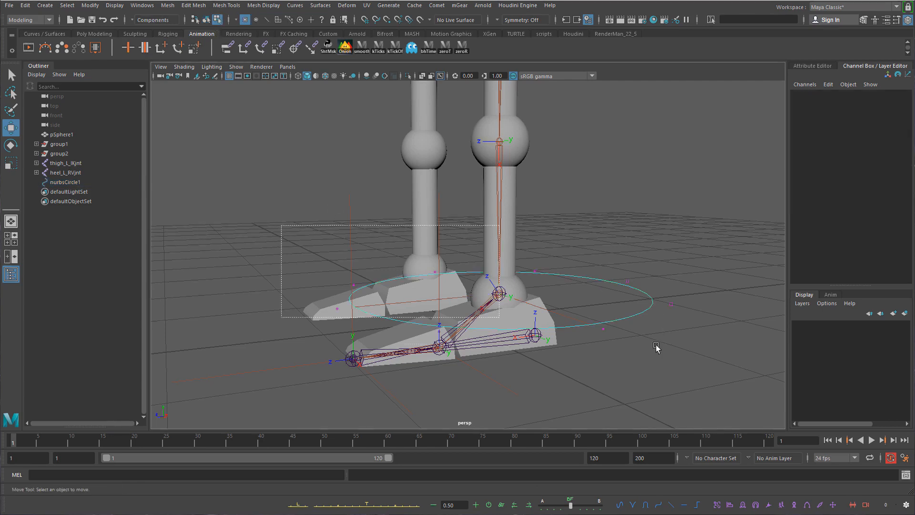
left_click_drag(685, 286, 659, 328)
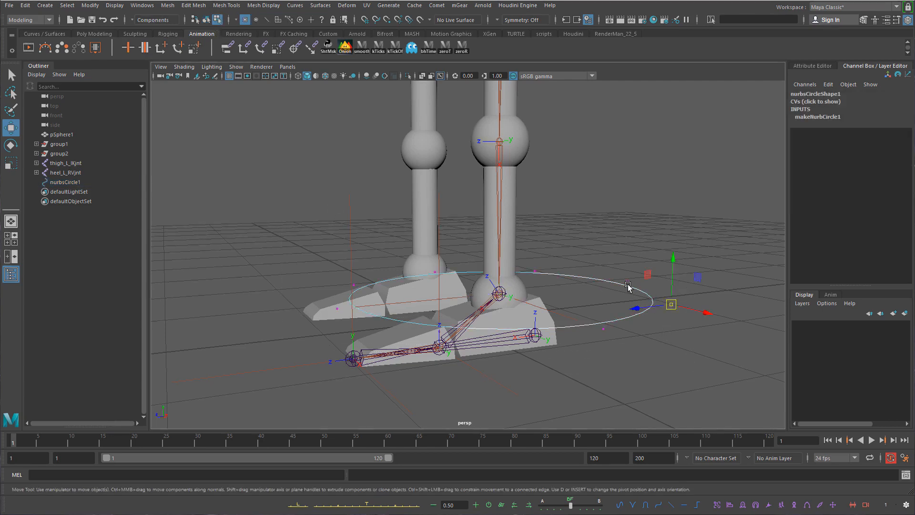
right_click_drag(627, 284, 662, 249)
left_click(610, 287)
left_click(614, 278)
mouse_move(615, 278)
right_mouse_down()
mouse_move(643, 257)
mouse_move(617, 282)
mouse_move(604, 282)
right_mouse_up()
left_click(610, 276)
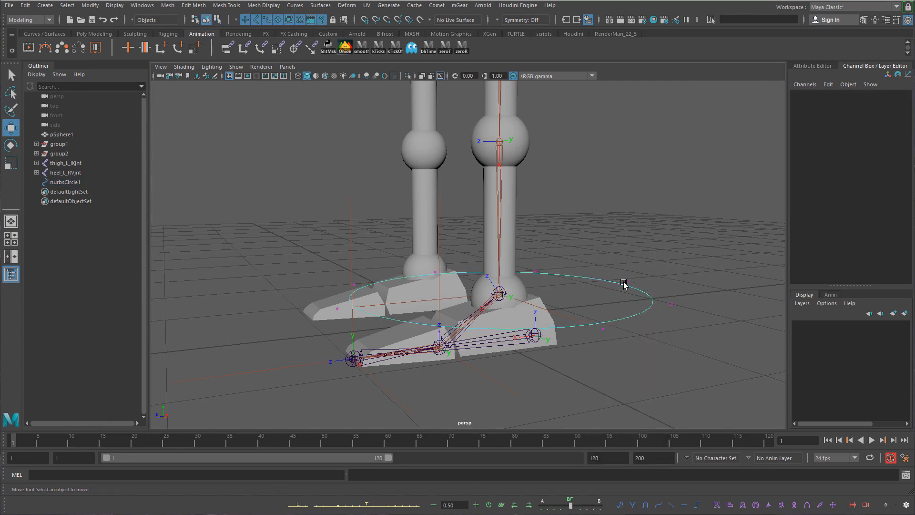
Select all the circle's control vertices and move them down to the sole of the foot, checking against the side view
left_click_drag(692, 287, 664, 314)
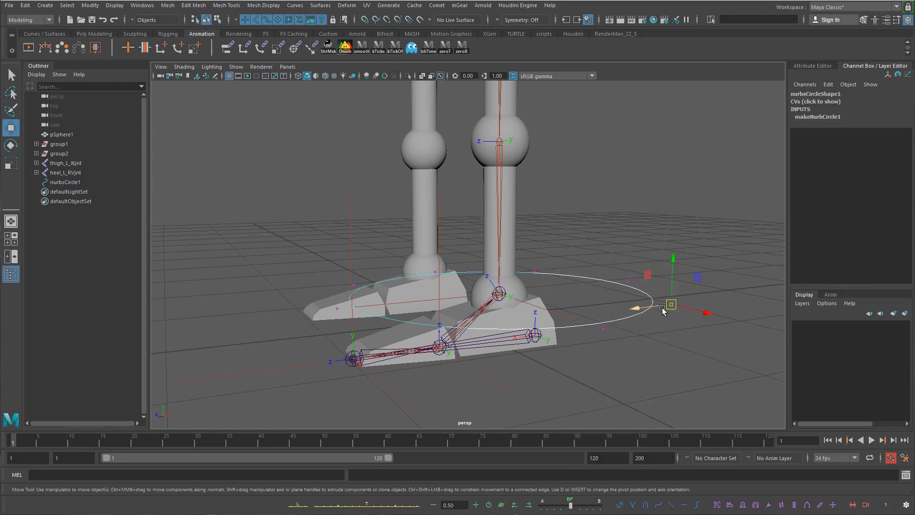
right_click_drag(662, 308, 627, 312, "ctrl")
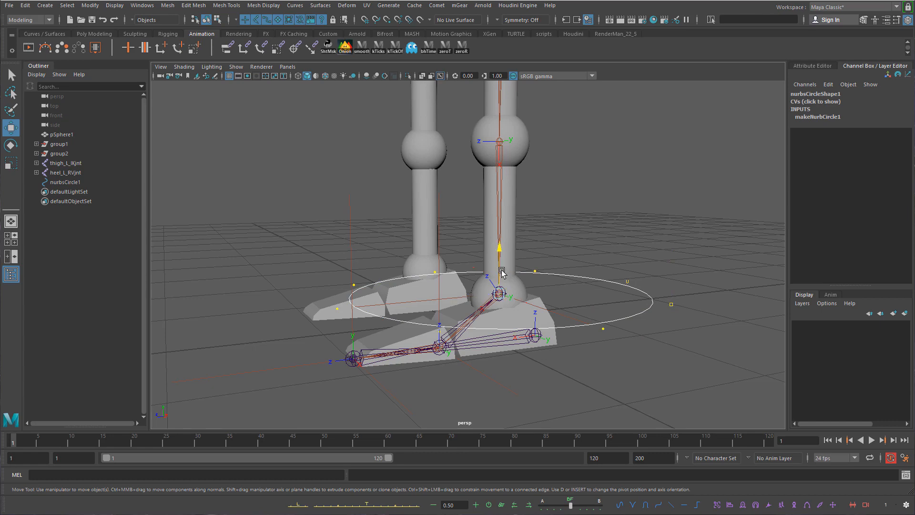
left_click_drag(498, 250, 531, 297)
key("space")
right_click_drag(512, 293, 281, 257, "alt")
right_click_drag(460, 281, 881, 276, "alt")
middle_click_drag(548, 258, 486, 279, "alt")
right_click_drag(486, 279, 584, 254, "alt")
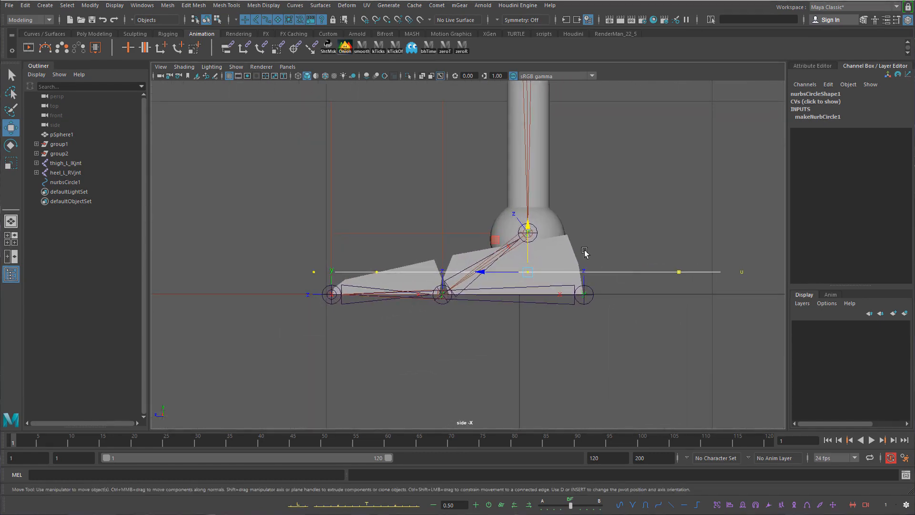
left_click_drag(529, 239, 621, 316)
key("space")
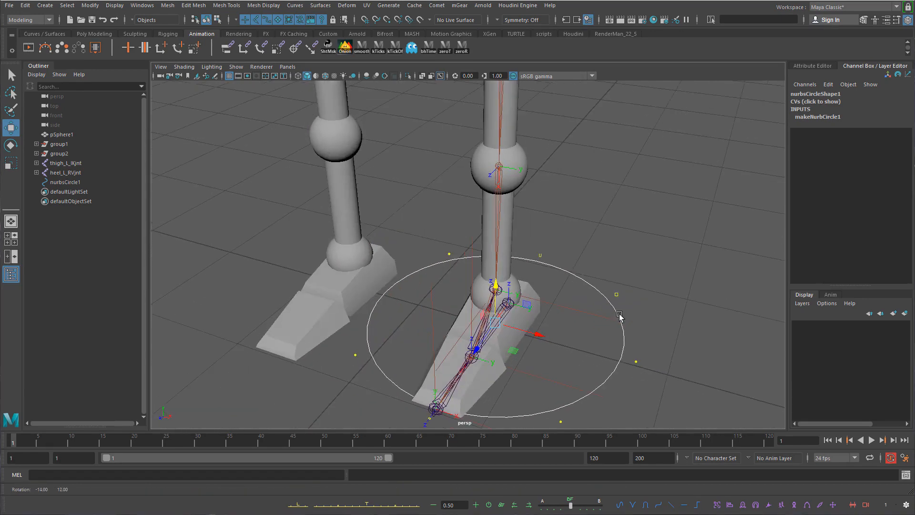
middle_click_drag(583, 314, 589, 278, "alt")
left_click_drag(419, 378, 436, 382)
key("ctrl+z")
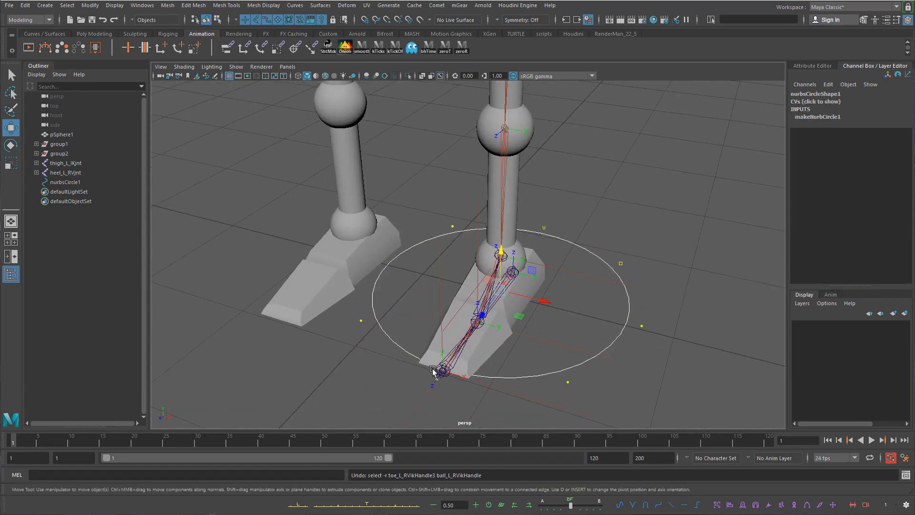
left_click(217, 20)
left_click(439, 379)
key("ctrl+z")
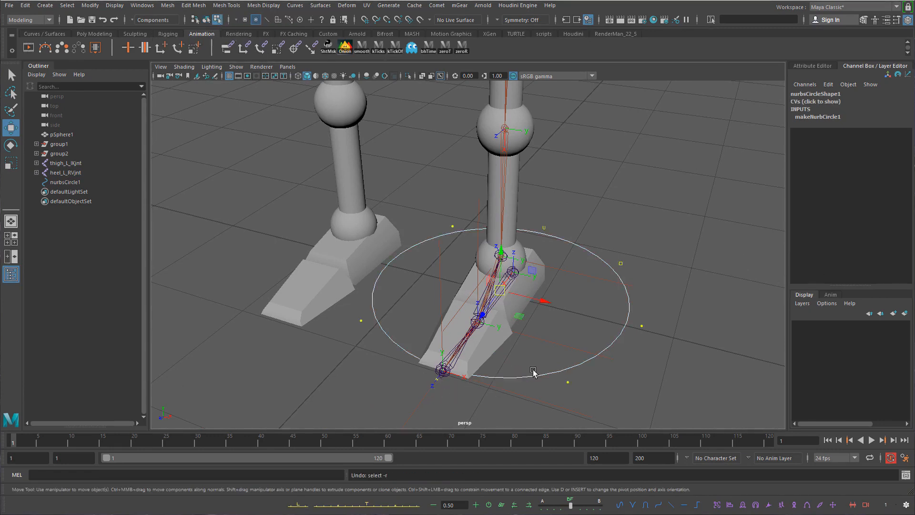
left_click(417, 375)
key("ctrl+z")
Enable control vertex selection in component mode and move the circle's front vertex forward along Z, past the toe
right_click_drag(616, 264, 659, 249)
left_click(217, 20)
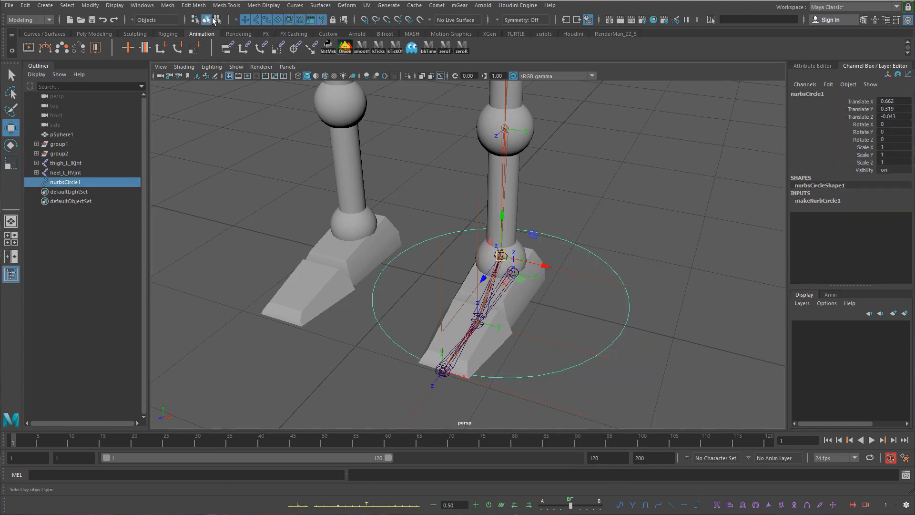
left_click(553, 395)
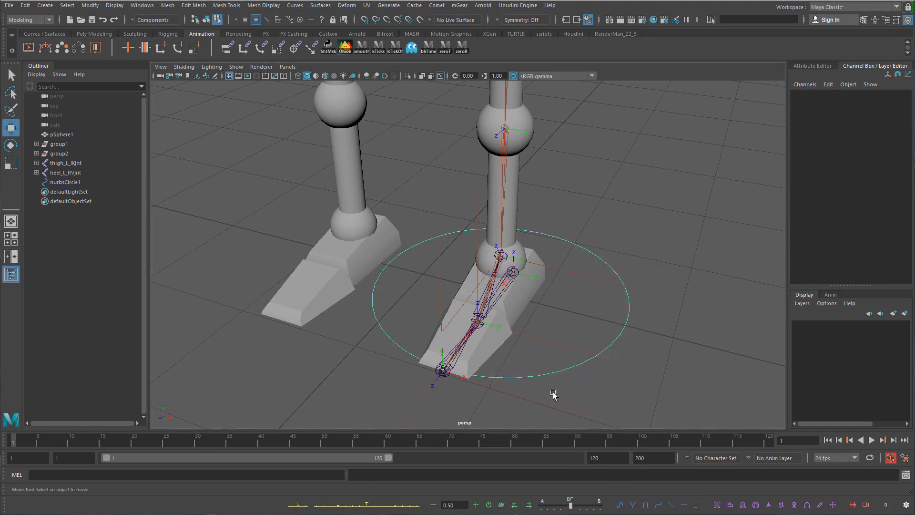
left_click(245, 20)
left_click(437, 378)
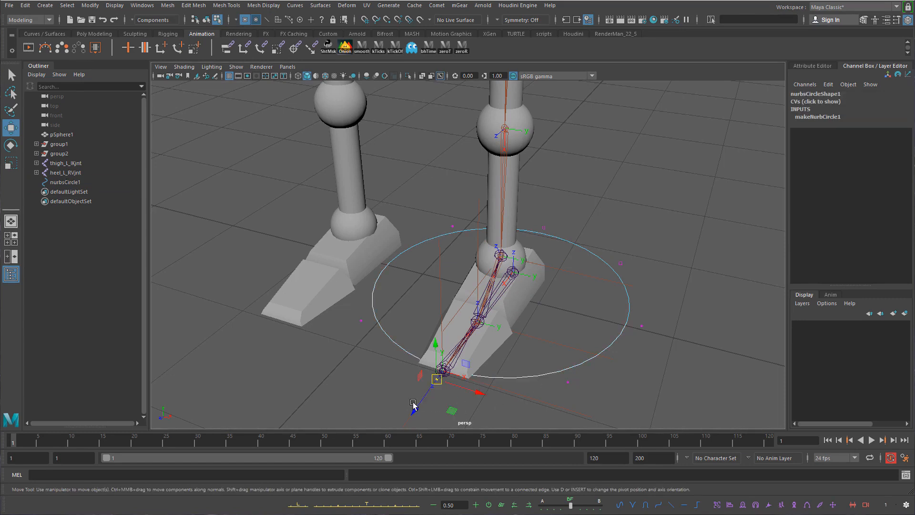
left_click_drag(414, 407, 403, 423)
Scale the middle pair and the front pair of control vertices inward along X to follow the sides of the foot
left_click(641, 325)
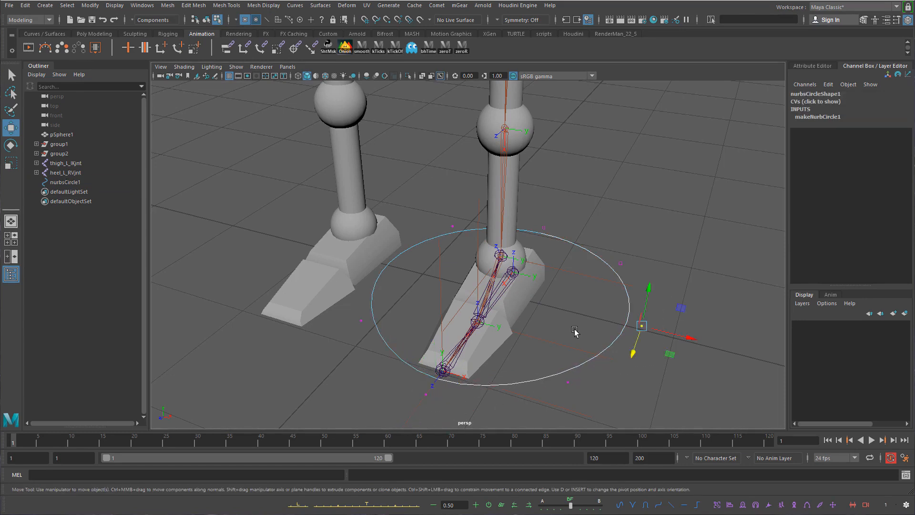
key("r")
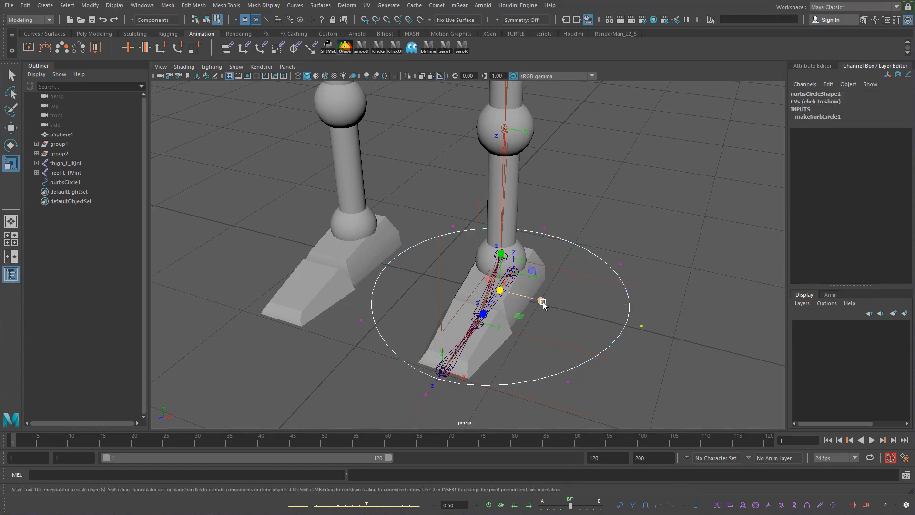
left_click_drag(540, 301, 511, 293)
left_click_drag(600, 374, 551, 397)
left_click_drag(384, 311, 347, 332, "shift")
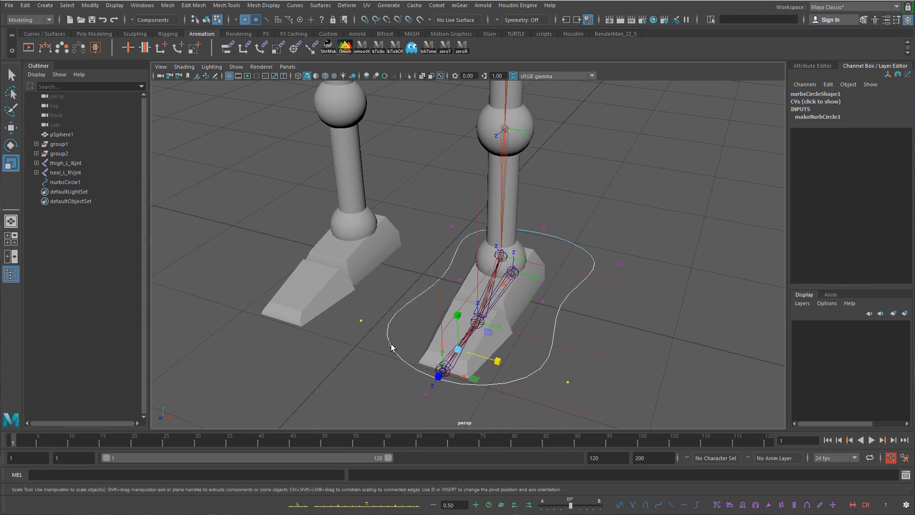
left_click_drag(498, 361, 483, 356)
Scale the rear pair of control vertices inward along X around the heel, and select the curve in object mode
left_click(621, 262)
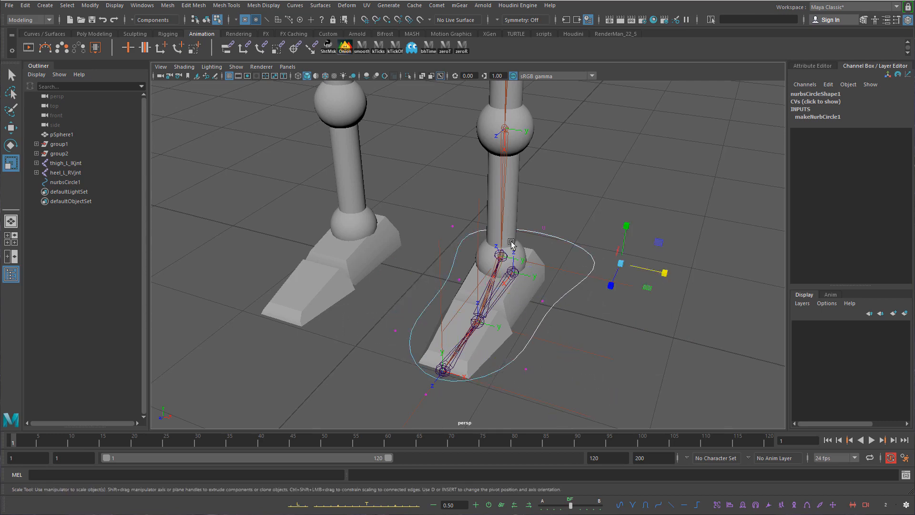
left_click(452, 226, "shift")
left_click_drag(578, 251, 560, 251)
key("q")
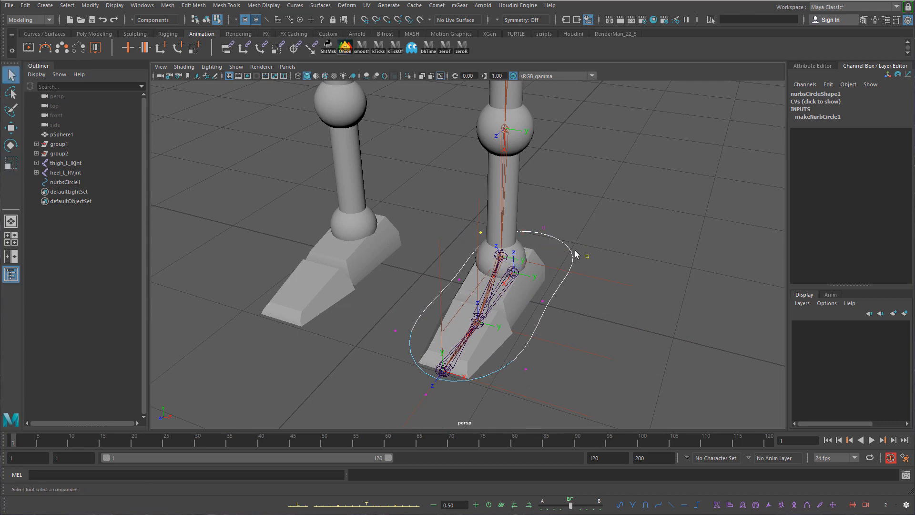
right_click_drag(568, 247, 608, 231)
left_click(580, 241)
left_click_drag(609, 231, 563, 249)
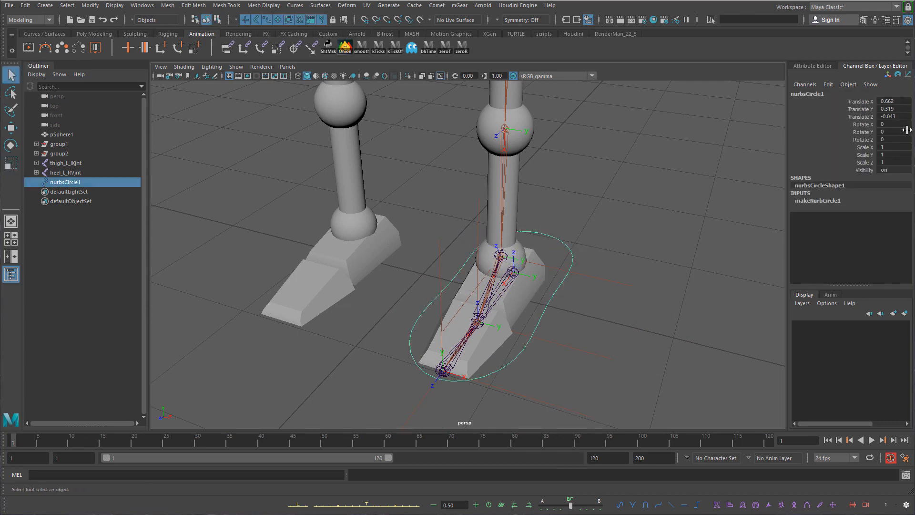
Freeze the foot control's transformations with Translate, Rotate and Scale included
left_click_drag(715, 196, 660, 166, "alt")
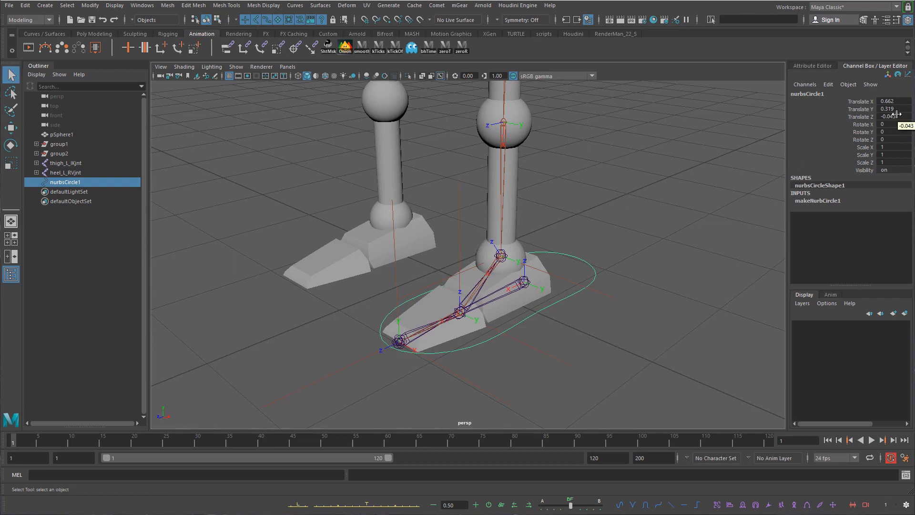
left_click_drag(896, 116, 892, 101)
left_click(142, 5)
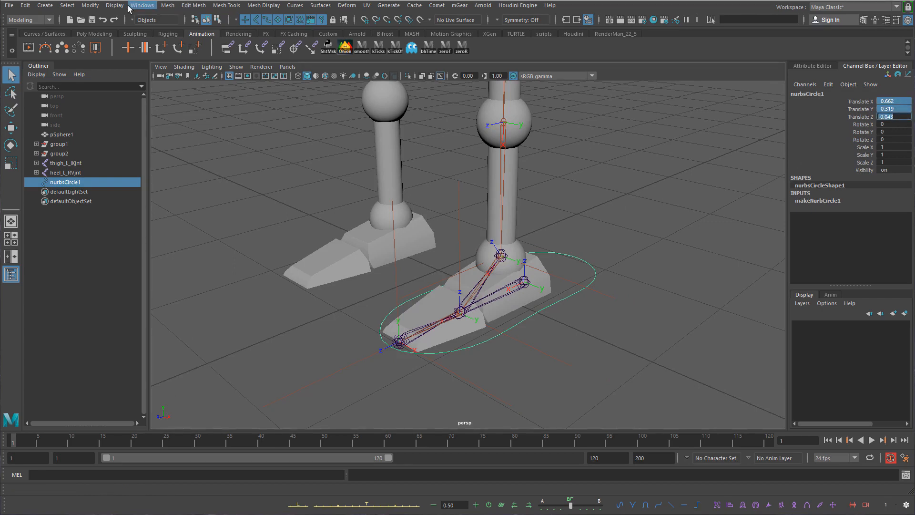
left_click(97, 6)
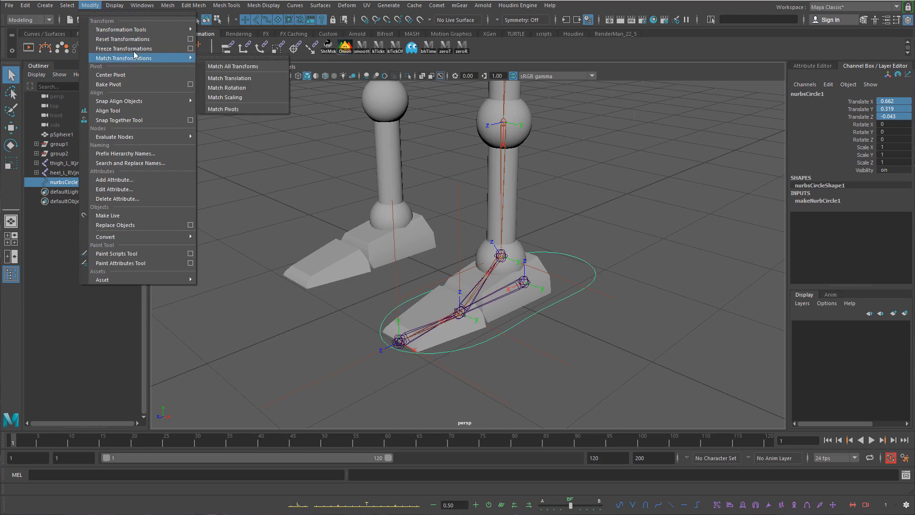
left_click(190, 49)
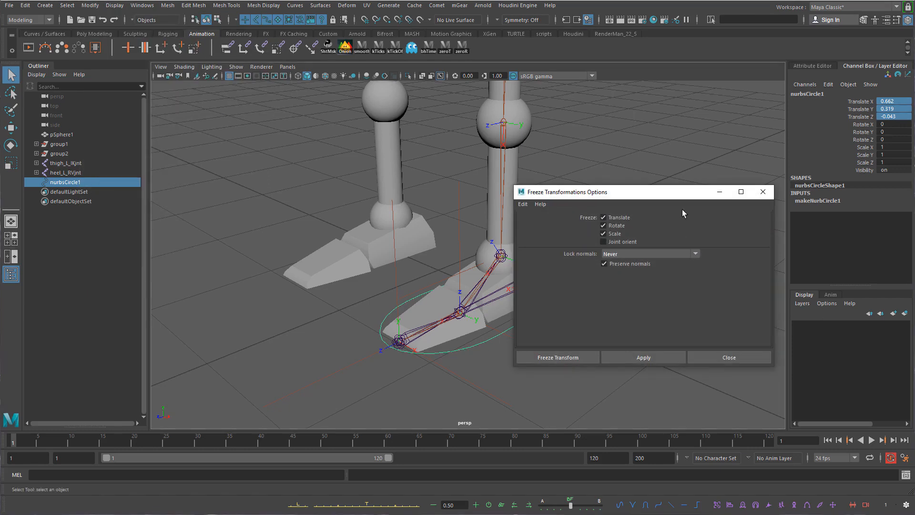
left_click(588, 358)
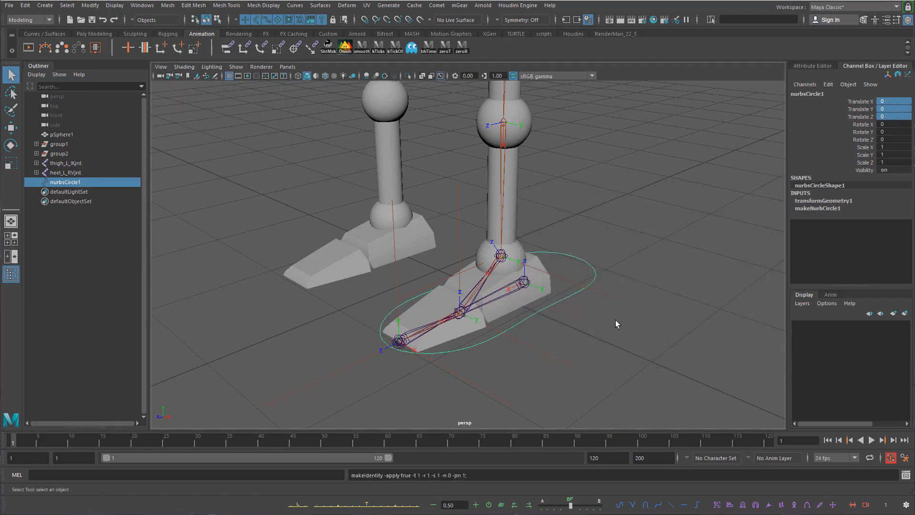
Test-move the foot control up and forward in the YZ plane, and undo the move
key("w")
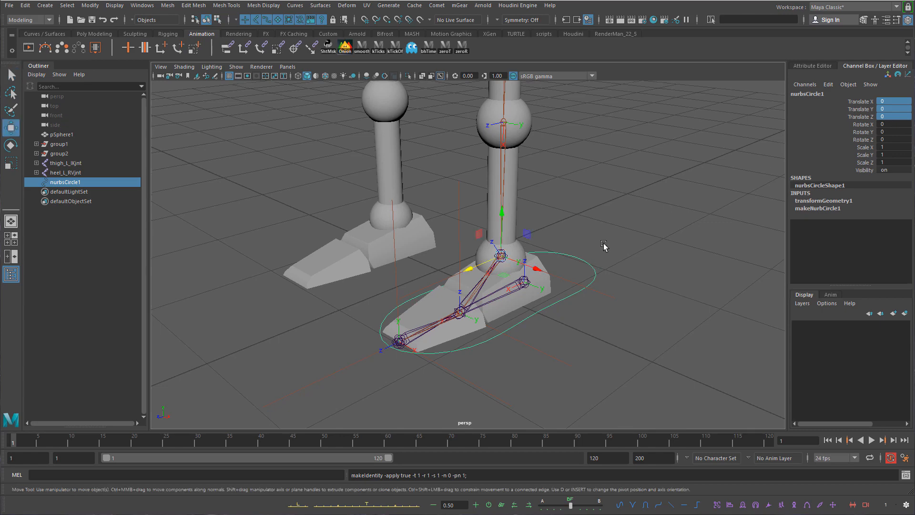
left_click_drag(605, 247, 527, 239, "alt")
left_click_drag(596, 260, 455, 213, "alt")
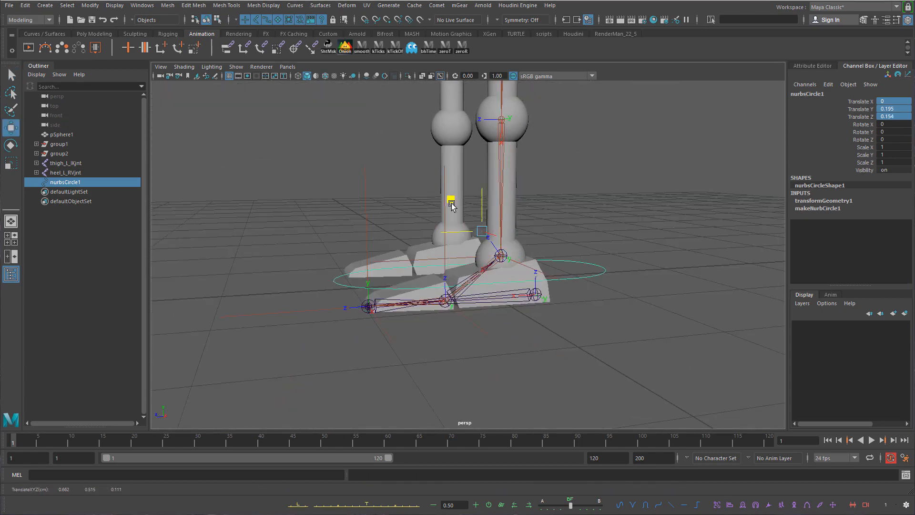
key("ctrl+z")
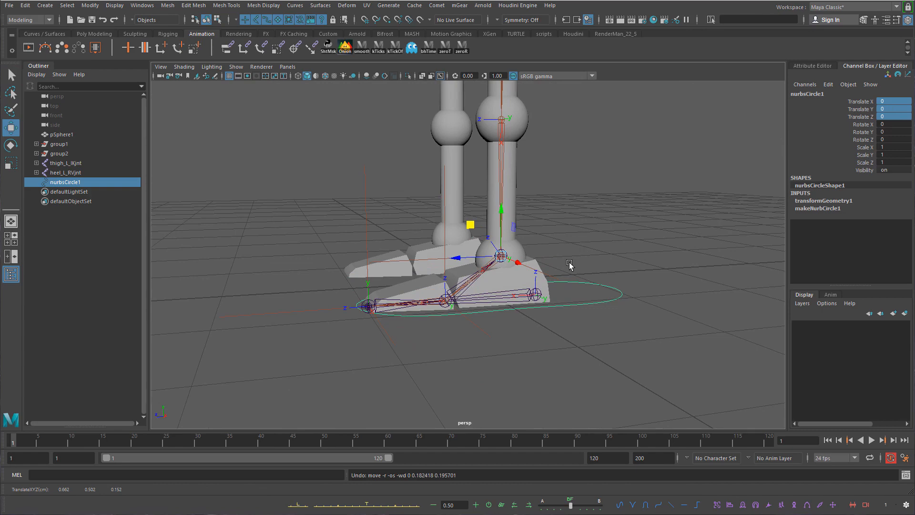
Test-rotate the foot control about its Z axis at the ankle, undo the rotation, and deselect it
left_click_drag(569, 265, 629, 285, "alt")
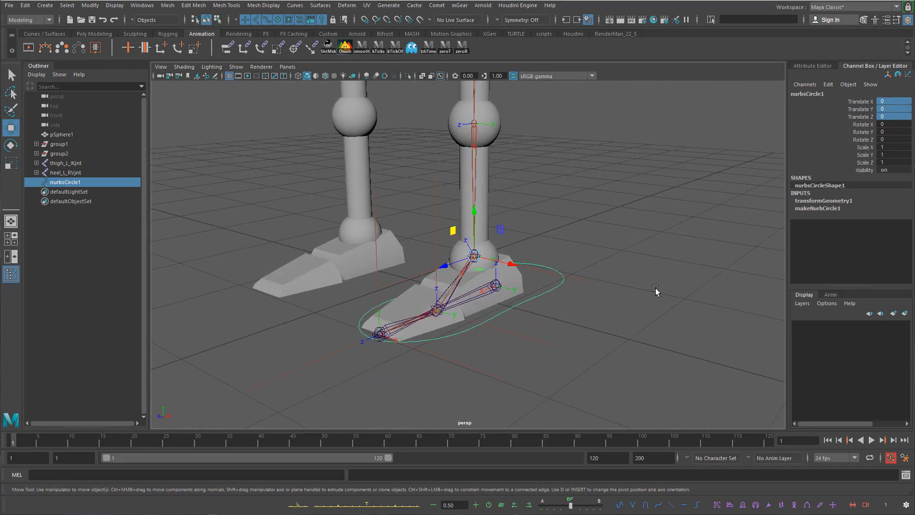
middle_click_drag(506, 261, 502, 263, "alt")
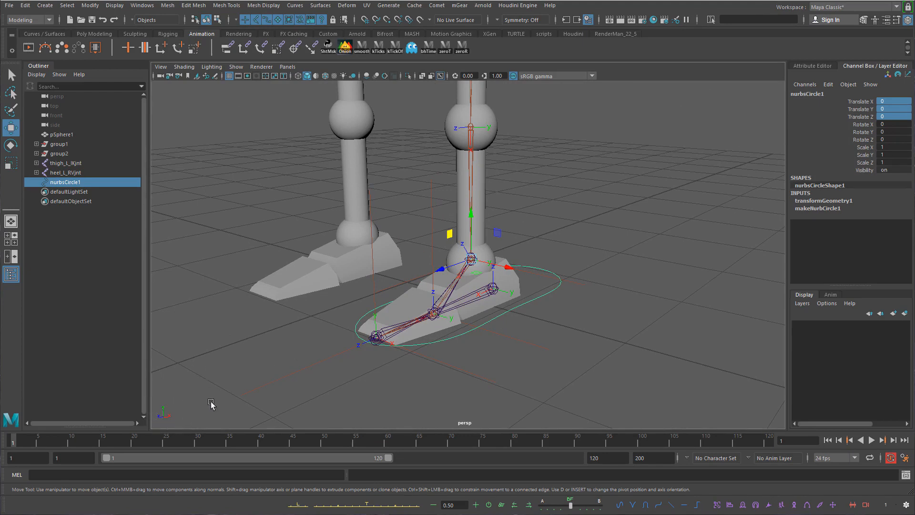
middle_click_drag(530, 244, 514, 288, "alt")
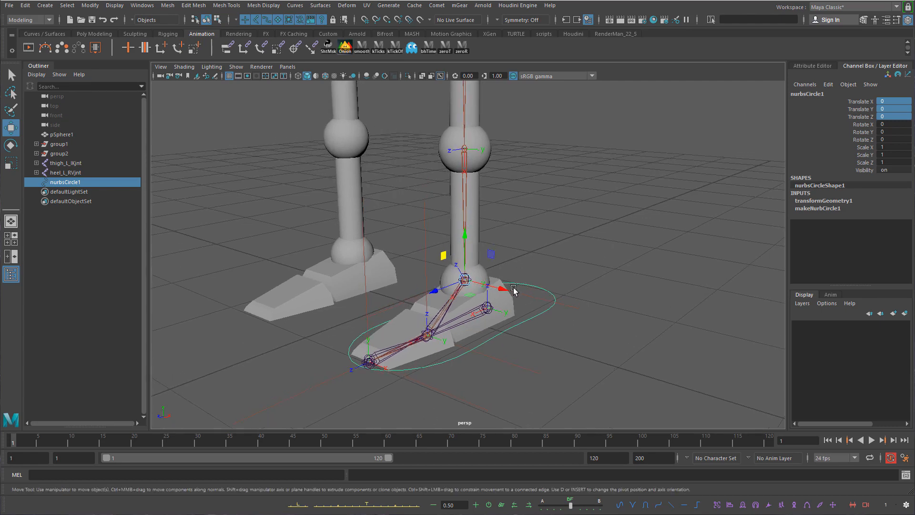
left_click_drag(514, 288, 534, 287, "alt")
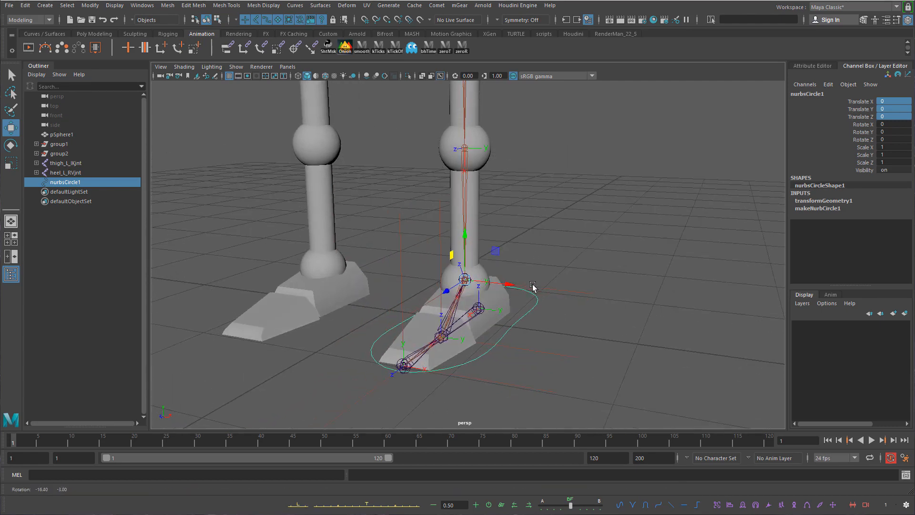
key("e")
left_click_drag(507, 256, 541, 257)
key("ctrl+z")
key("ctrl+z")
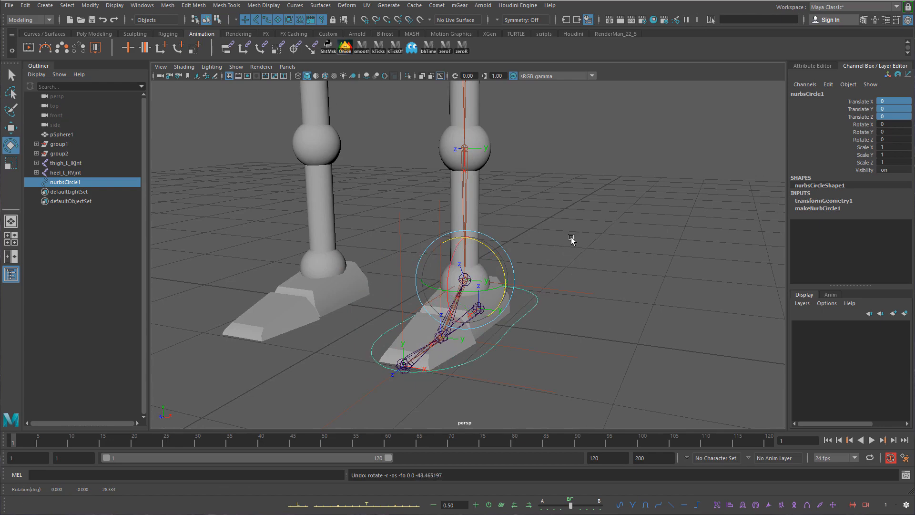
left_click(577, 232)
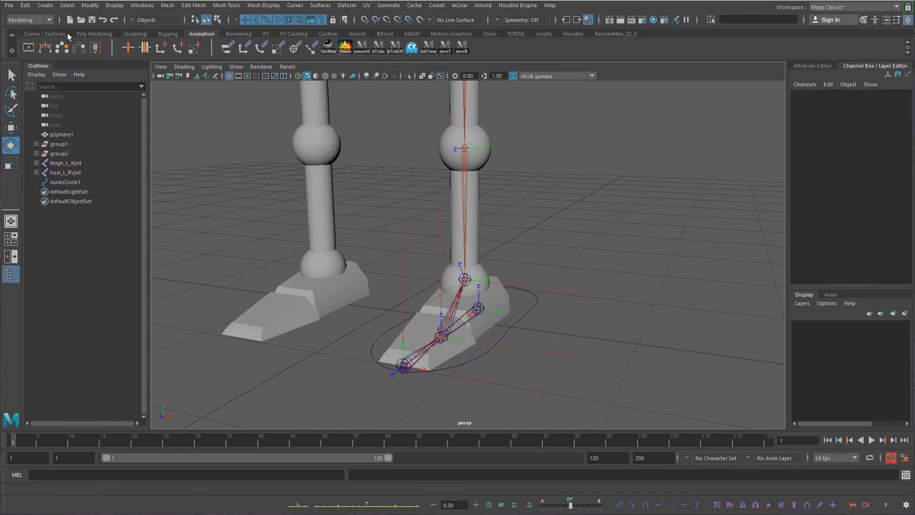
Create a NURBS circle and move it beside the left leg to about X 2.287 and Y 1.287
left_click(45, 33)
left_click(28, 47)
left_click_drag(439, 278, 700, 142, "alt")
key("w")
middle_click_drag(603, 157, 501, 171, "alt")
key("e")
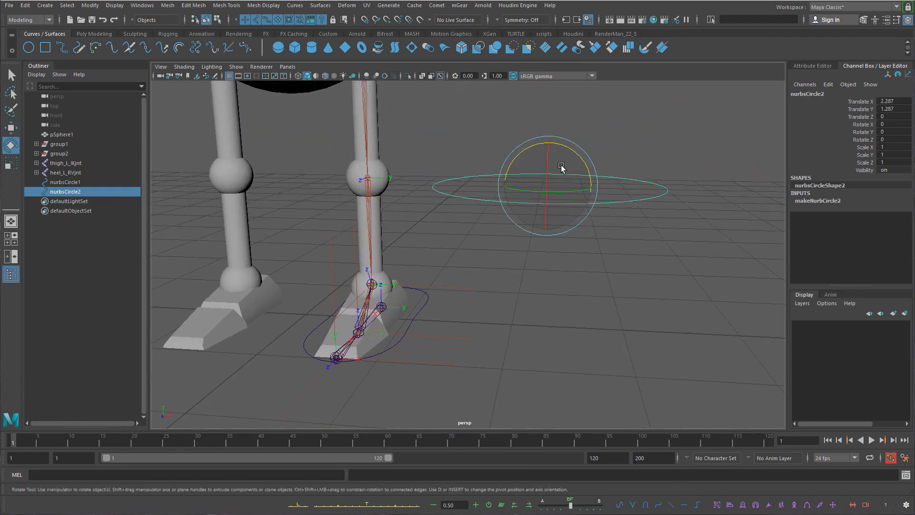
Freely rotate the new circle into a steep tilt of about 7.559, 41.19 and -108.73 degrees in X, Y and Z
left_click_drag(582, 153, 594, 207)
key("ctrl+z")
left_click_drag(595, 171, 588, 206)
key("w")
mouse_move(589, 209)
left_mouse_down("alt")
mouse_move(616, 218)
mouse_move(581, 197)
mouse_move(594, 209)
left_mouse_up("alt")
key("ctrl+z")
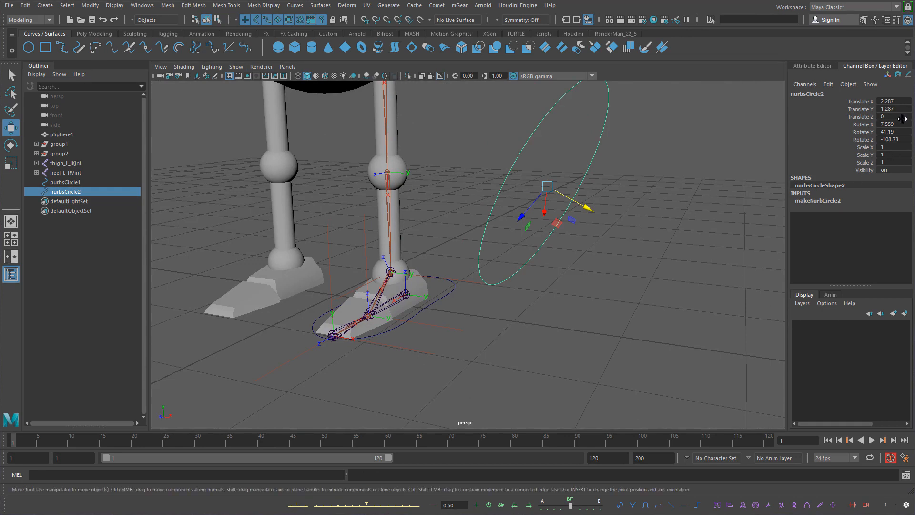
Freeze the tilted circle's translation, rotation and scale, and check its manipulator orientation
left_click(90, 6)
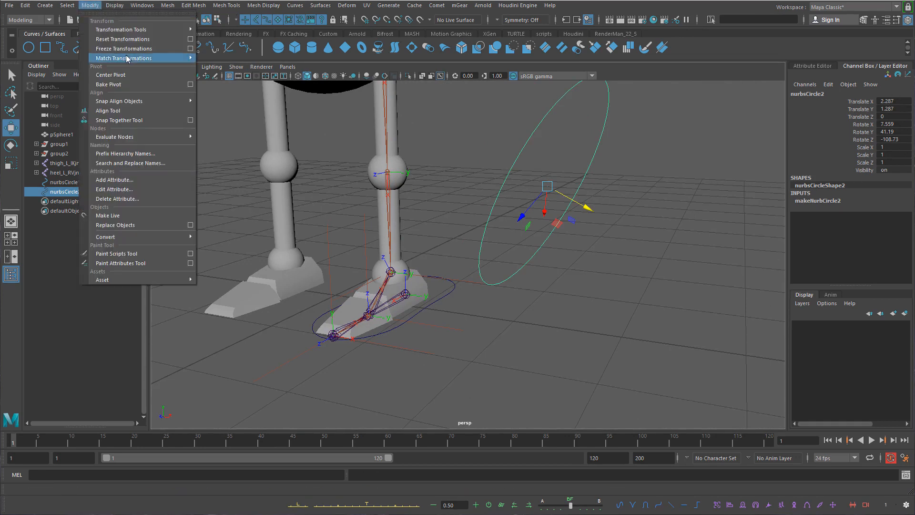
mouse_move(137, 56)
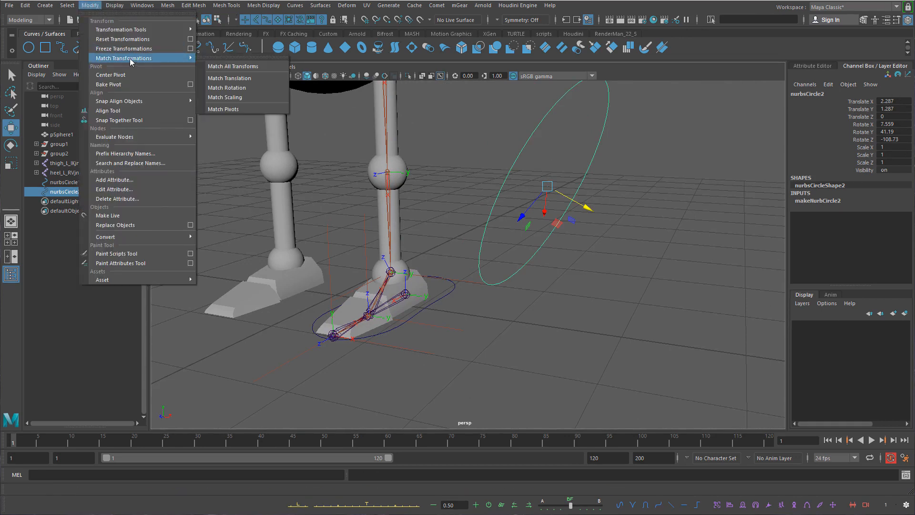
left_click(132, 52)
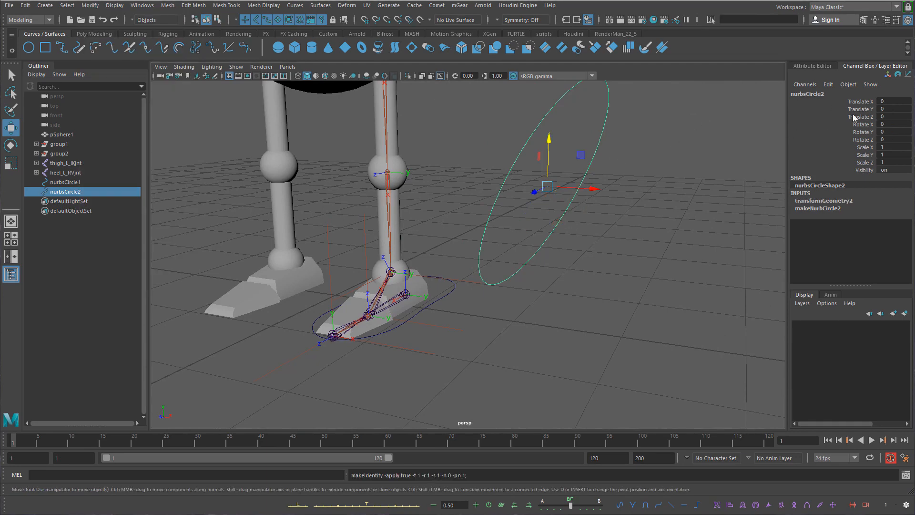
left_click_drag(540, 130, 534, 135, "alt")
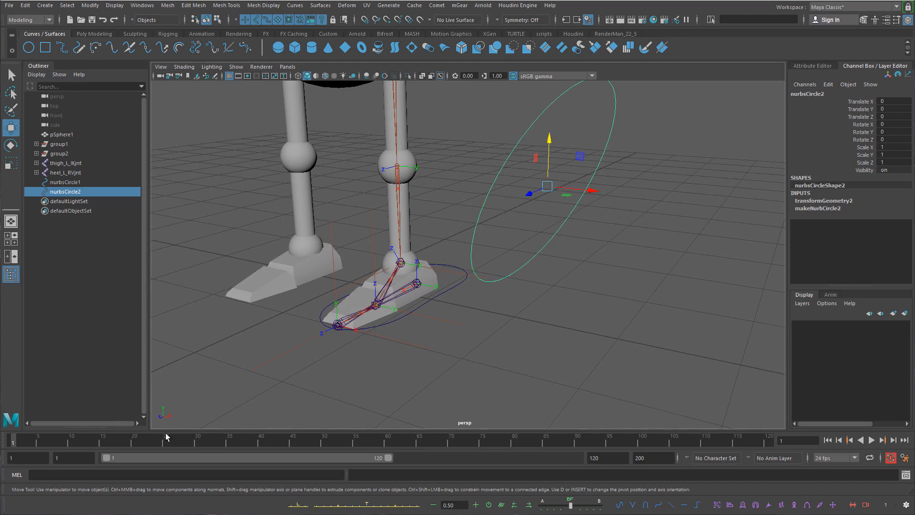
left_click_drag(550, 211, 600, 180, "alt")
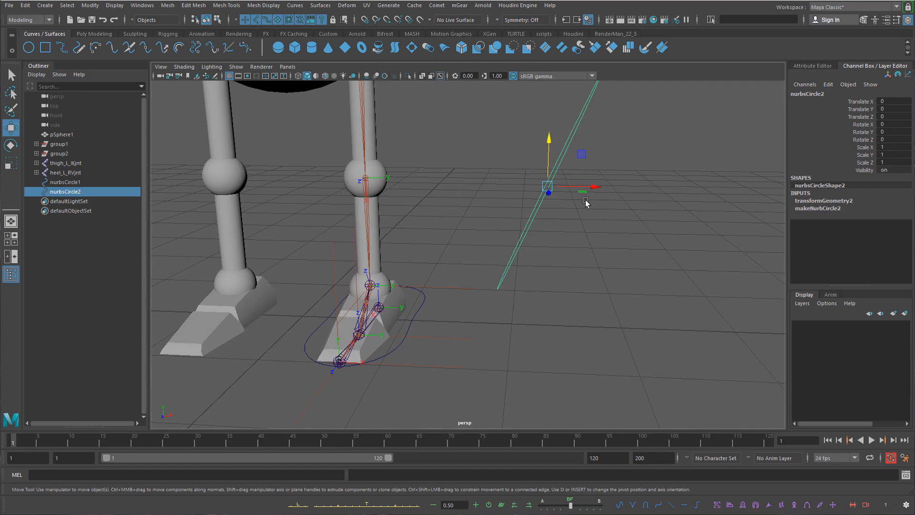
Delete the tilted test circle beside the leg
key("Delete")
key("a")
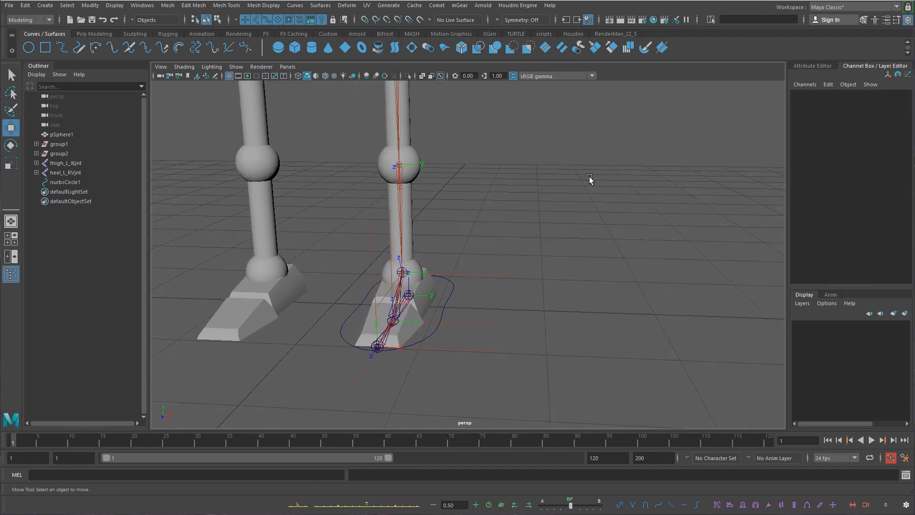
middle_click_drag(494, 238, 505, 245, "alt")
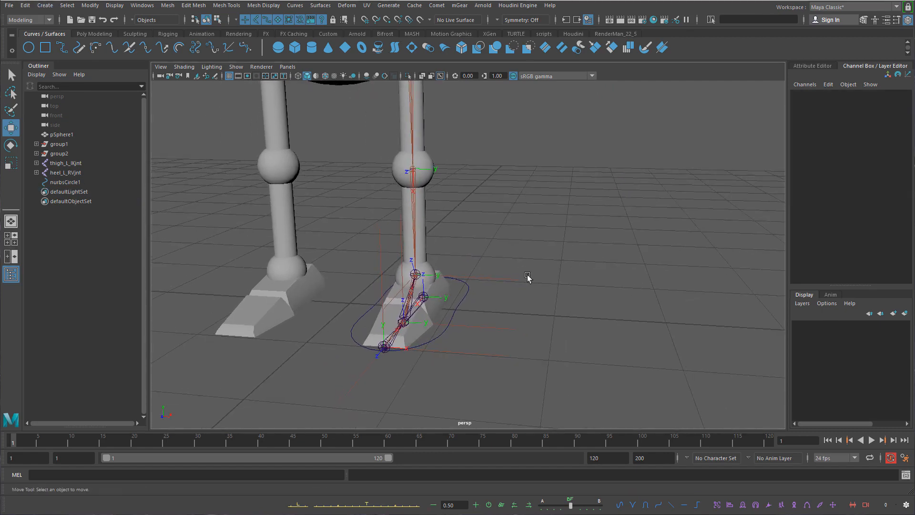
Delete the foot-shaped control curve around the left foot
left_click(468, 294)
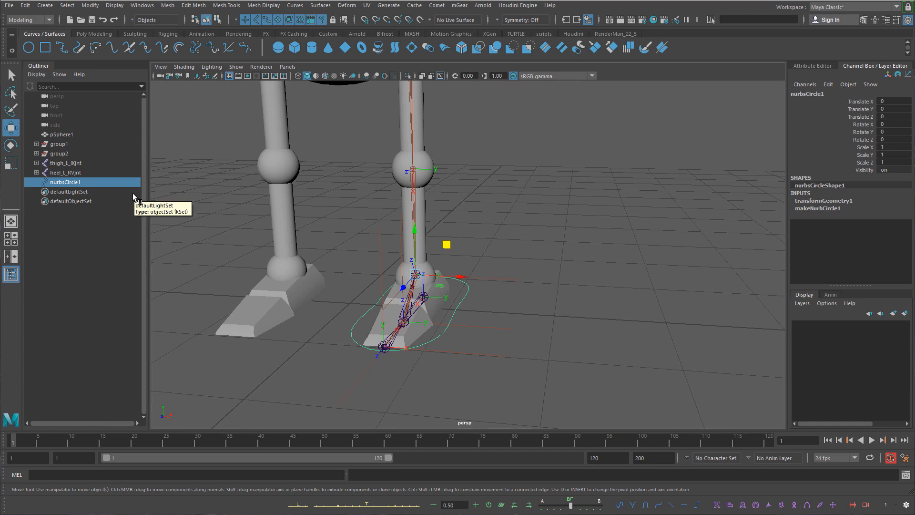
left_click(118, 173)
key("Delete")
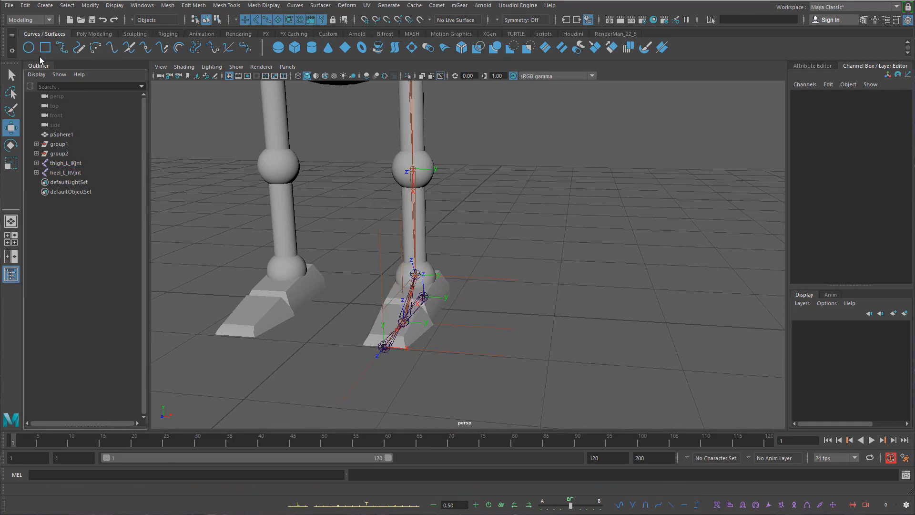
Create a fresh NURBS circle at the origin and delete the accidental second copy
left_click(29, 47)
left_click(28, 47)
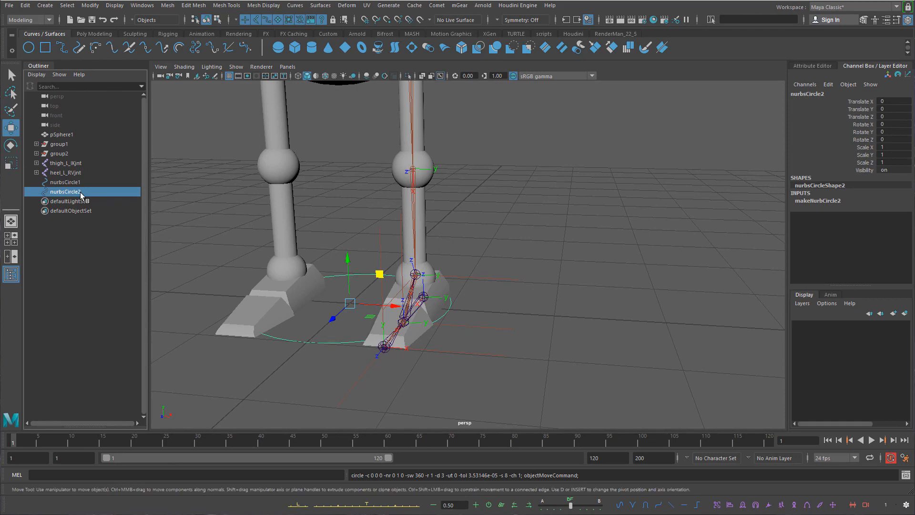
key("Delete")
scroll(356, 291, "up", 2)
left_click_drag(356, 291, 333, 262, "alt")
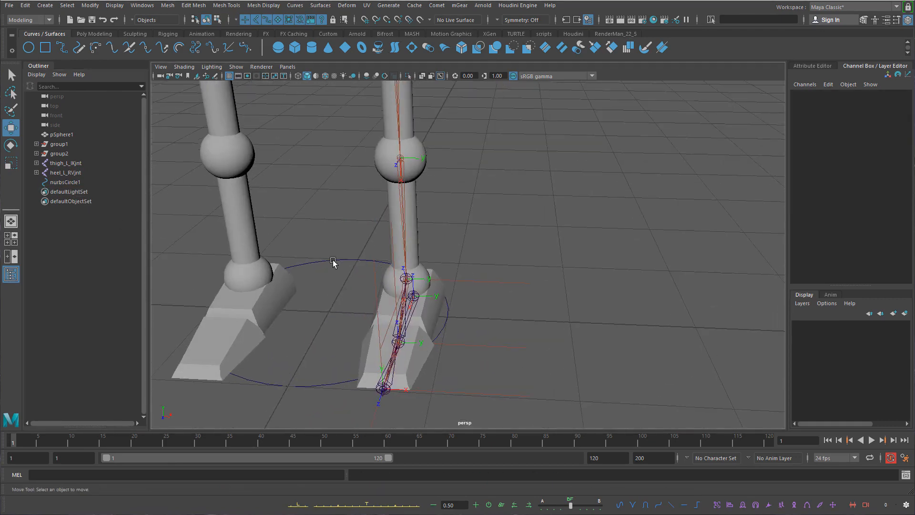
Select the new circle and examine its placement relative to the left foot joints from several angles
left_click(339, 260)
key("q")
middle_click_drag(412, 254, 440, 247, "alt")
key("w")
left_click_drag(449, 251, 465, 266, "alt")
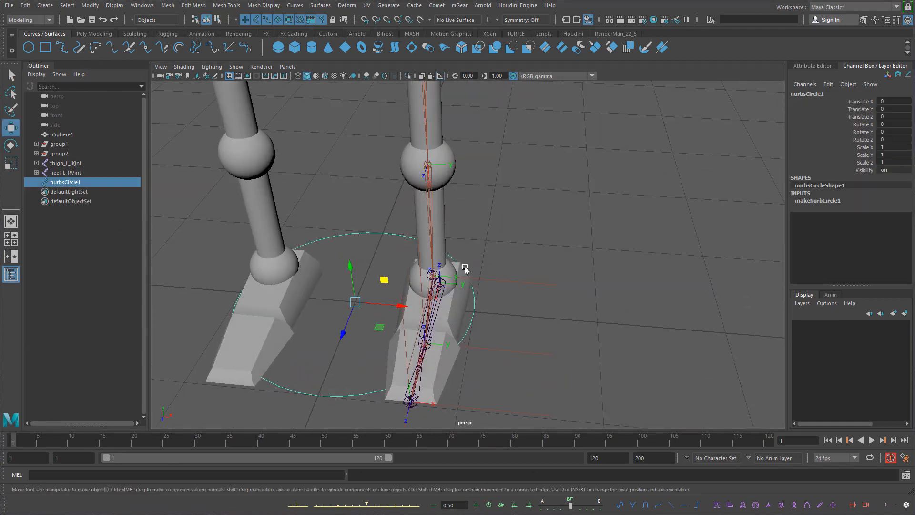
middle_click_drag(395, 245, 413, 238, "alt")
left_click_drag(428, 232, 445, 191, "alt")
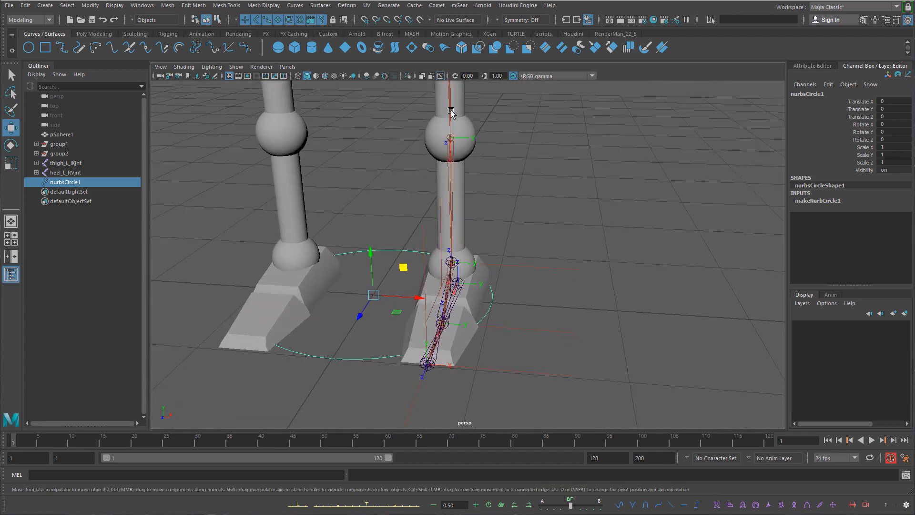
left_click_drag(434, 300, 413, 303, "alt")
right_click_drag(450, 312, 496, 328, "alt")
middle_click_drag(453, 258, 483, 244, "alt")
mouse_move(472, 257)
left_mouse_down("alt")
mouse_move(490, 249)
mouse_move(459, 252)
left_mouse_up("alt")
right_click_drag(505, 276, 558, 290, "alt")
left_click_drag(360, 305, 358, 299, "alt")
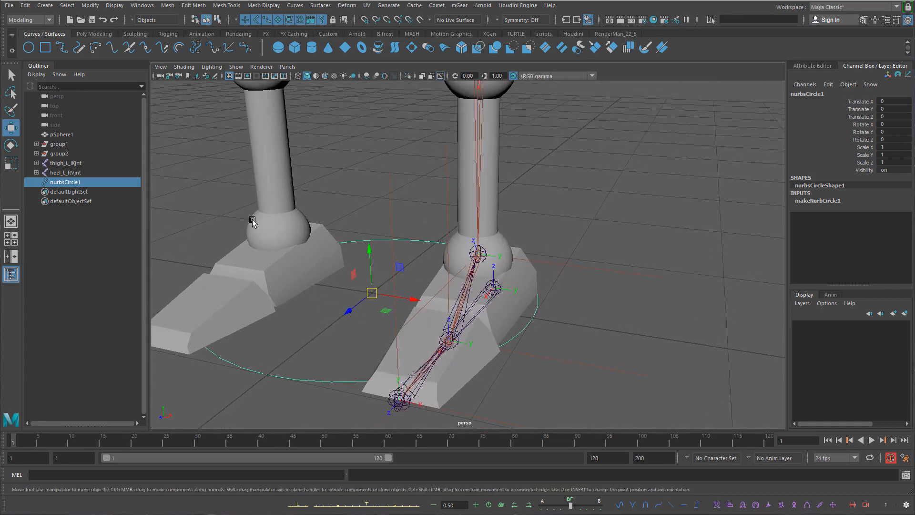
left_click(81, 174)
left_click(86, 184)
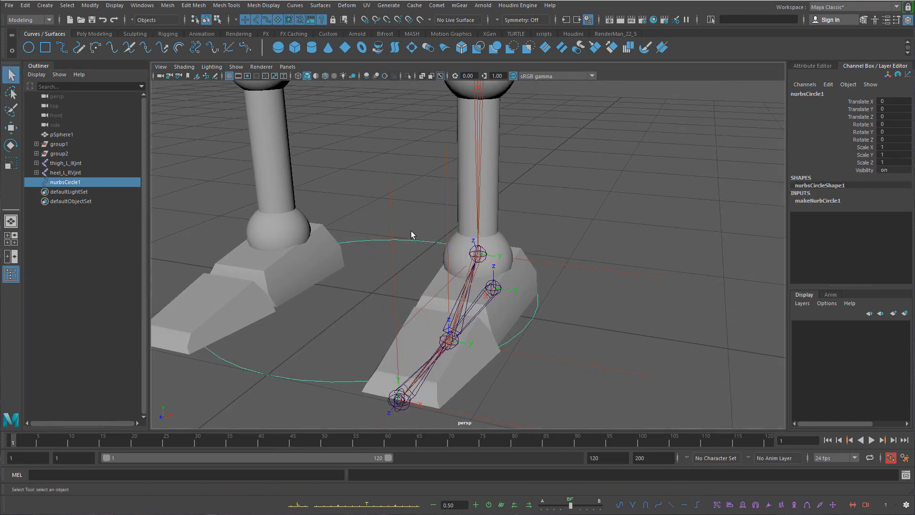
left_click_drag(408, 252, 421, 272, "alt")
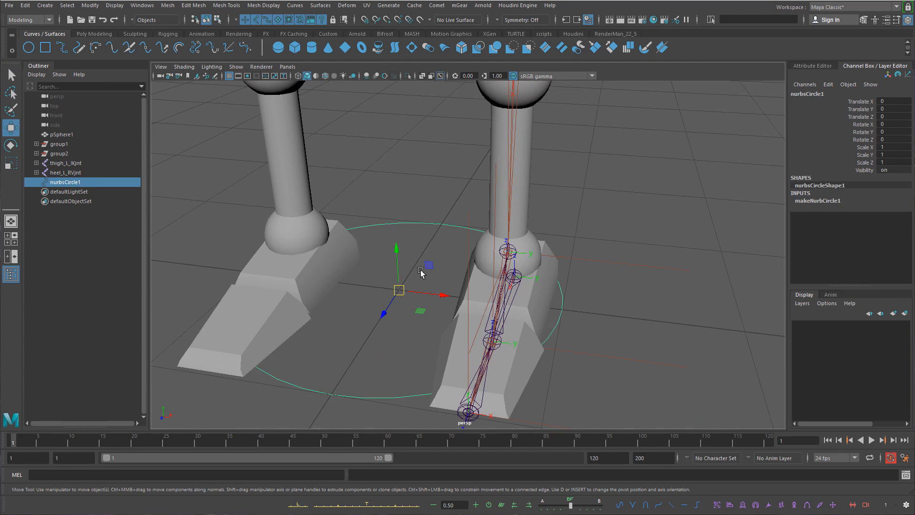
mouse_move(420, 272)
left_mouse_down("alt")
mouse_move(423, 257)
mouse_move(415, 259)
left_mouse_up("alt")
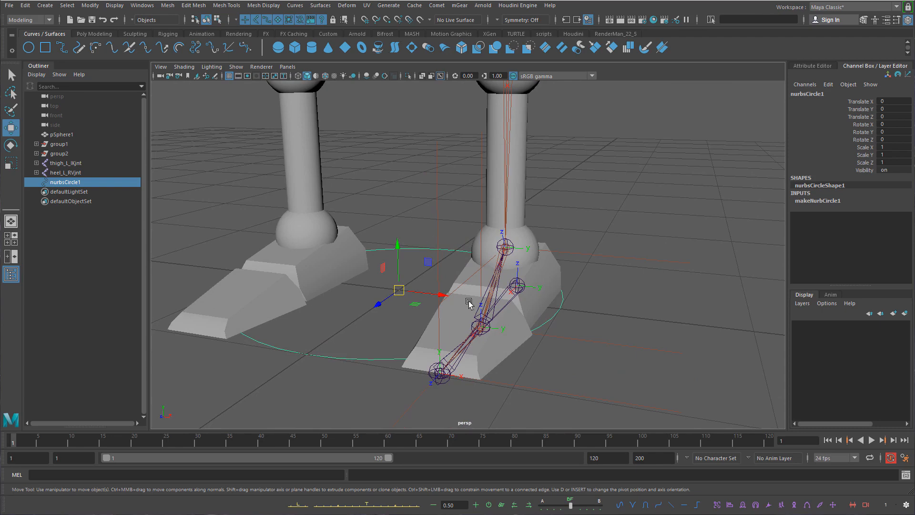
left_click_drag(525, 278, 603, 283, "alt")
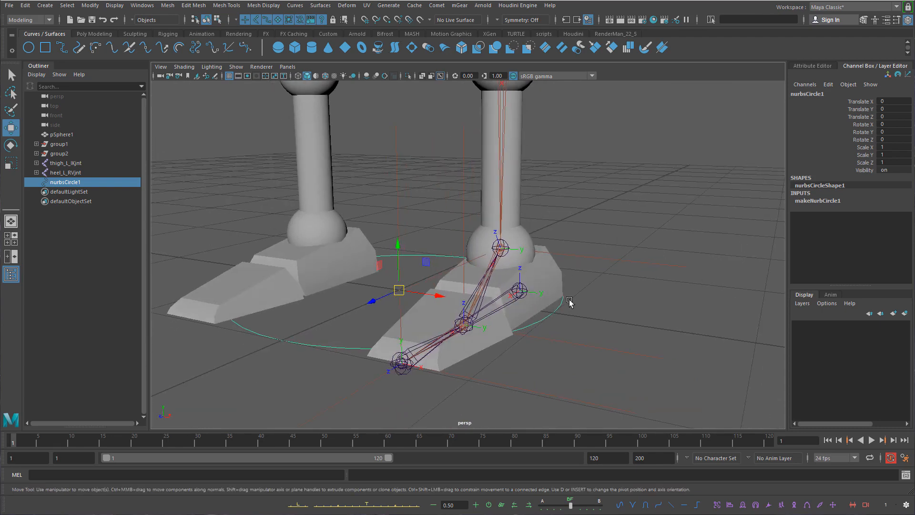
left_click_drag(561, 313, 534, 328, "alt")
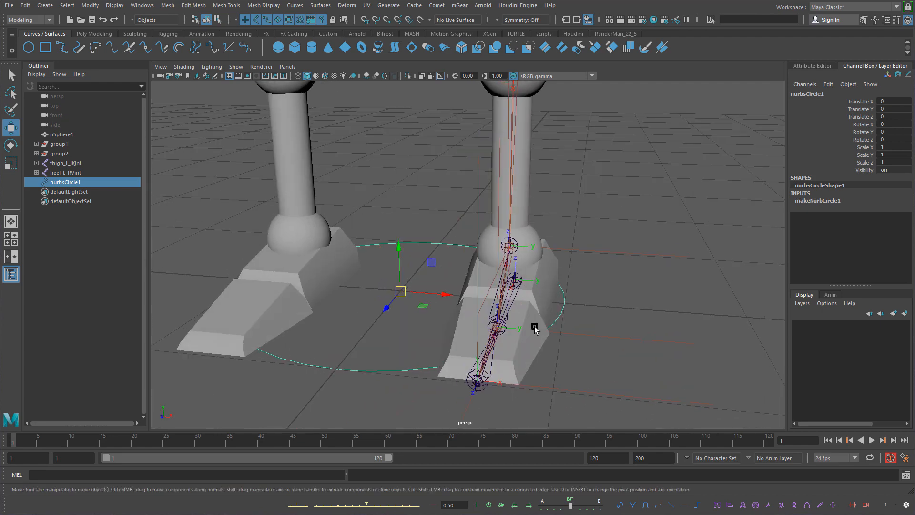
left_click_drag(384, 245, 358, 239, "alt")
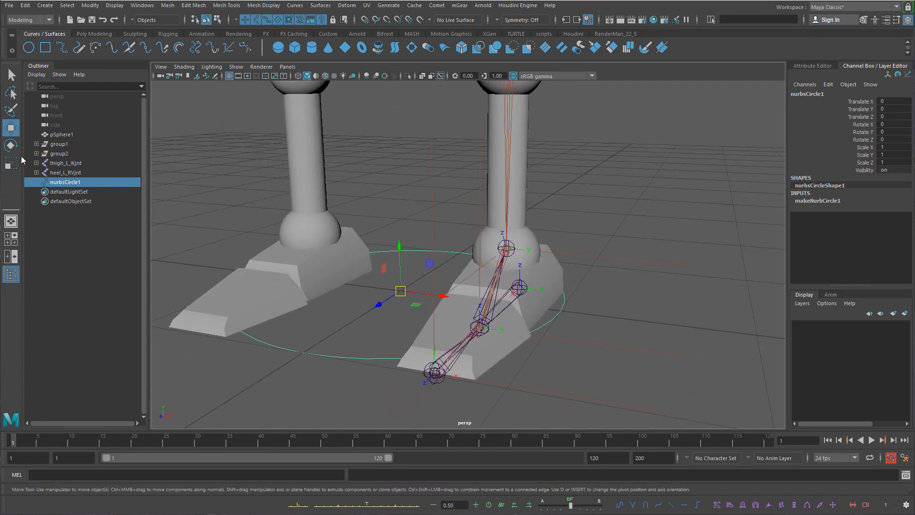
Rename the NURBS circle as foot_L_ctrl
left_click(77, 177)
left_click(81, 179)
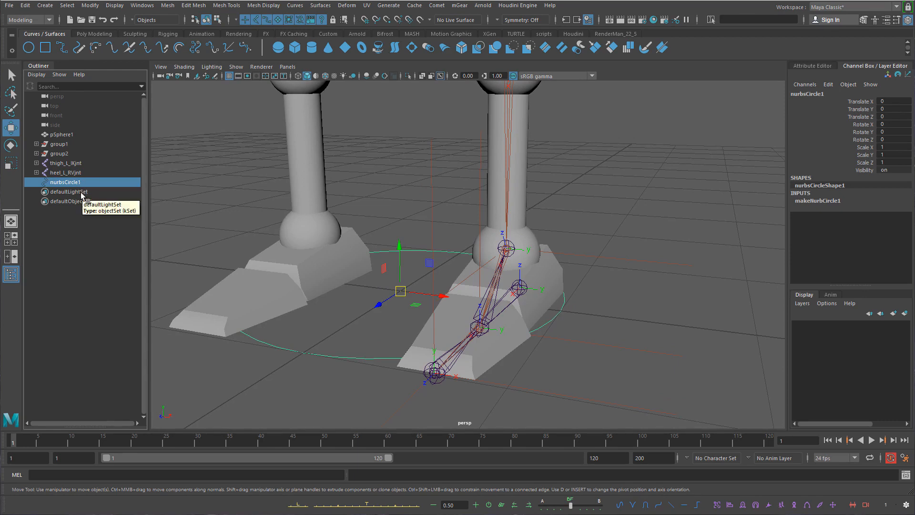
left_click(83, 191)
left_click(82, 183)
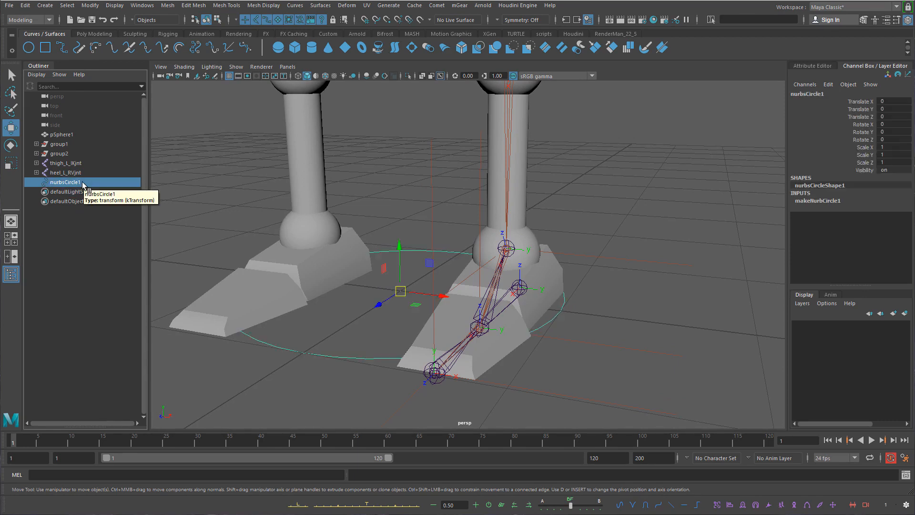
double_click(82, 183)
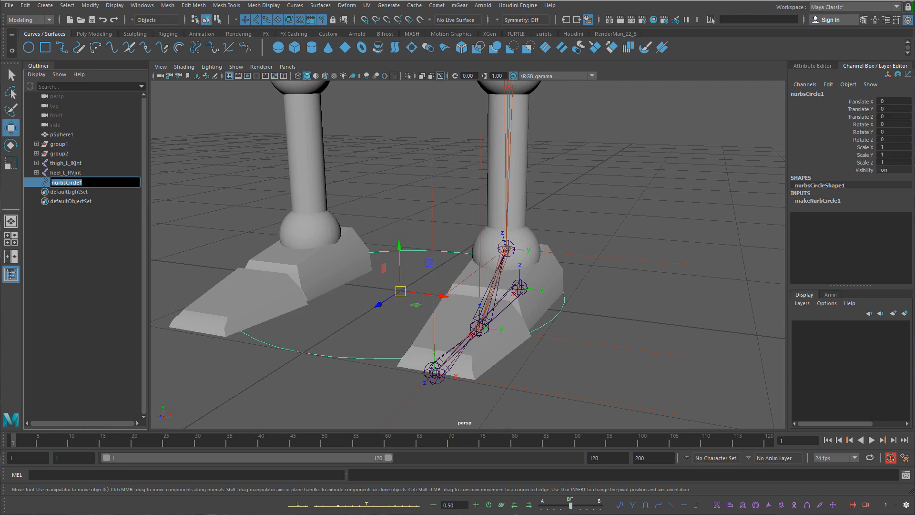
type("L")
key("Return")
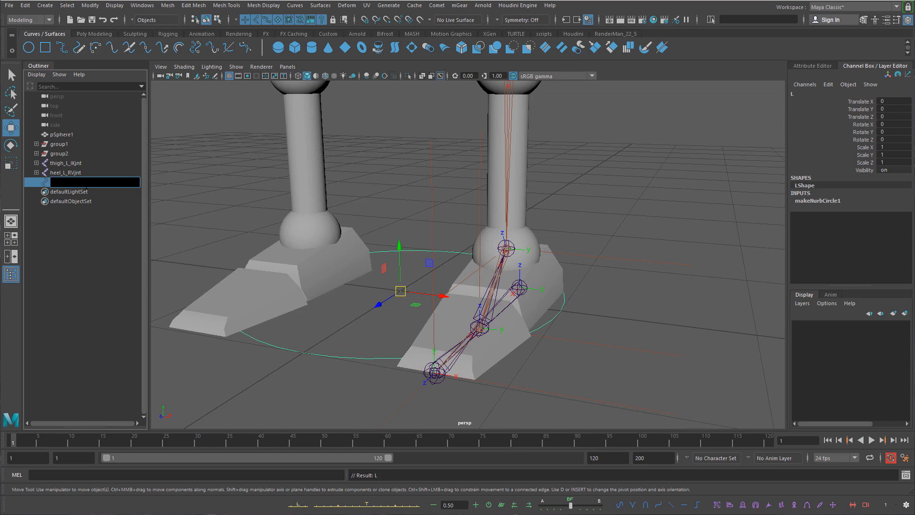
type("_L_")
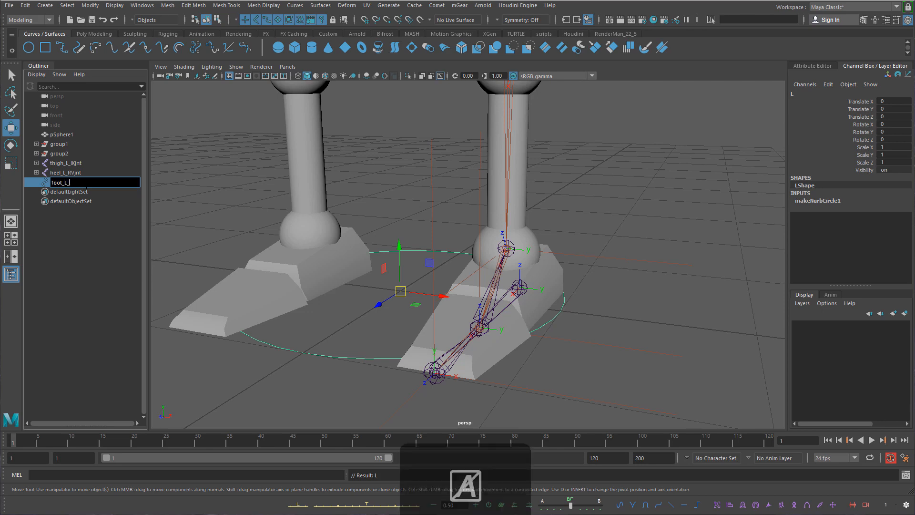
key("Caps_Lock")
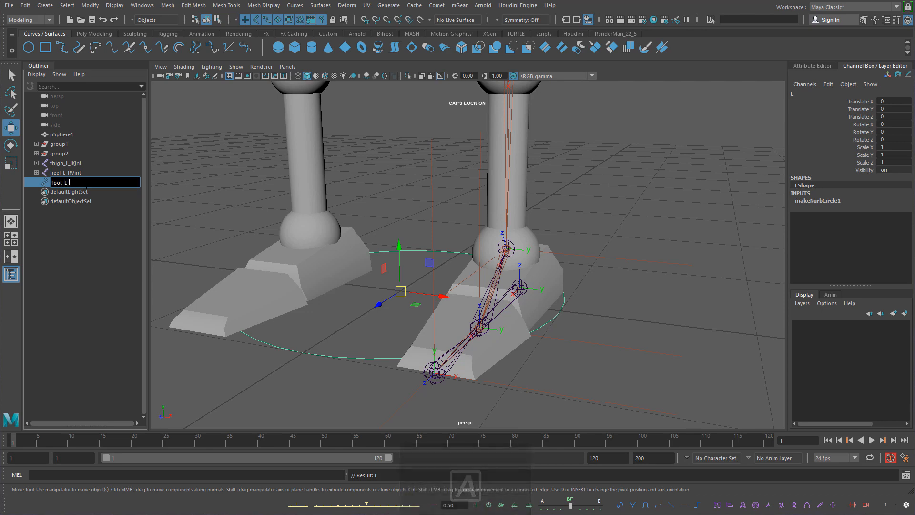
type("_C")
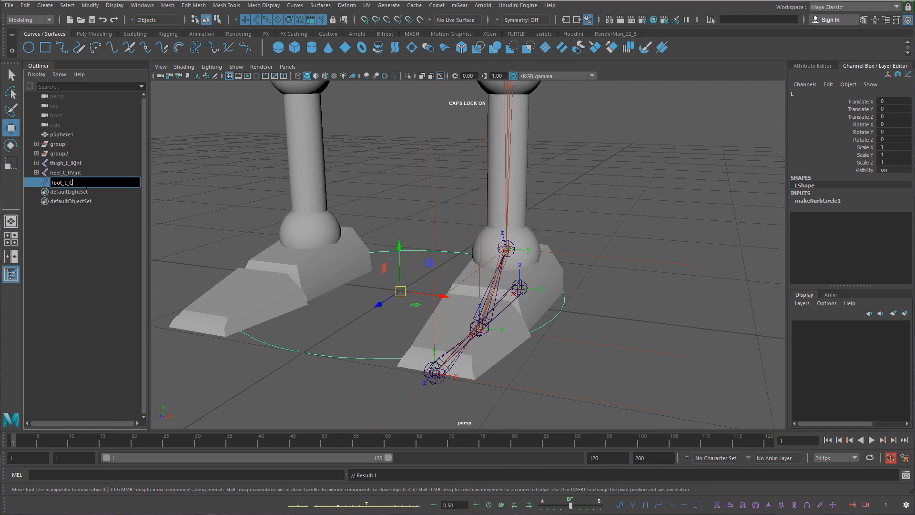
key("Caps_Lock")
key("BackSpace")
type("ctrl")
key("Return")
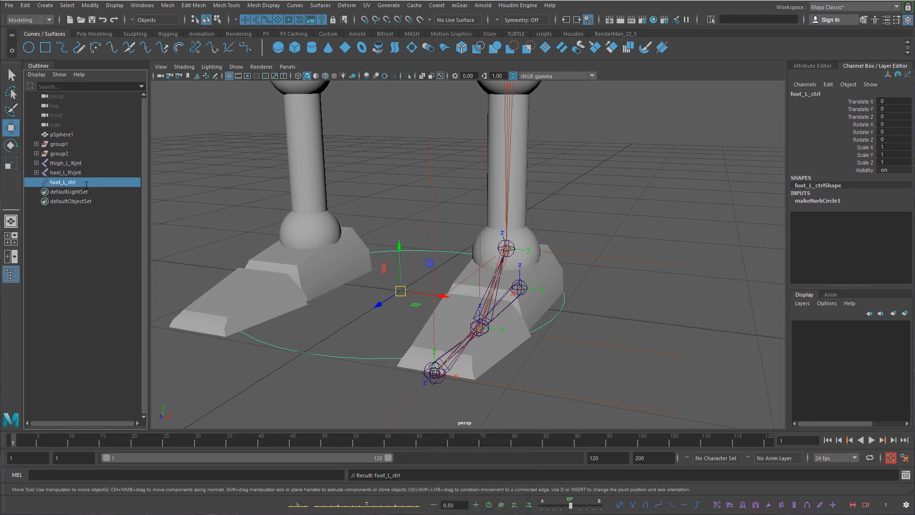
Group foot_L_ctrl into two nested parent groups, and undo both groupings
left_click_drag(416, 295, 430, 291, "alt")
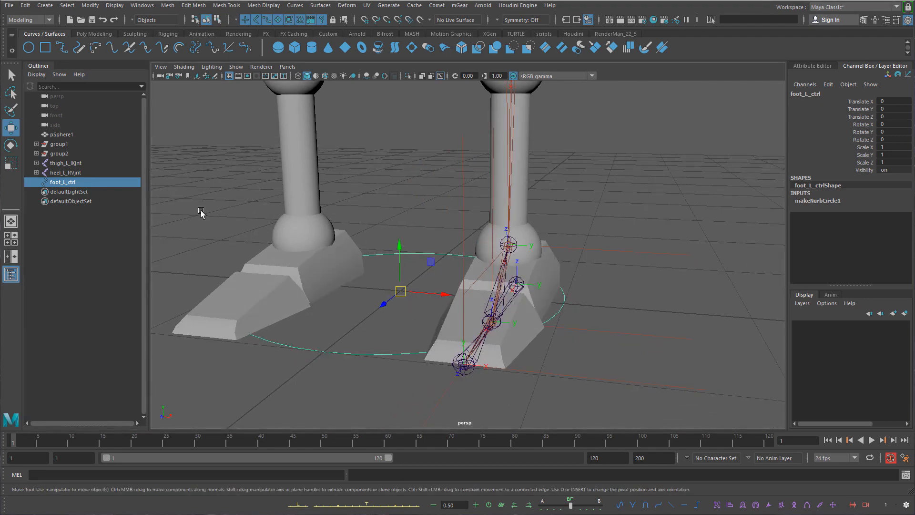
key("ctrl+g")
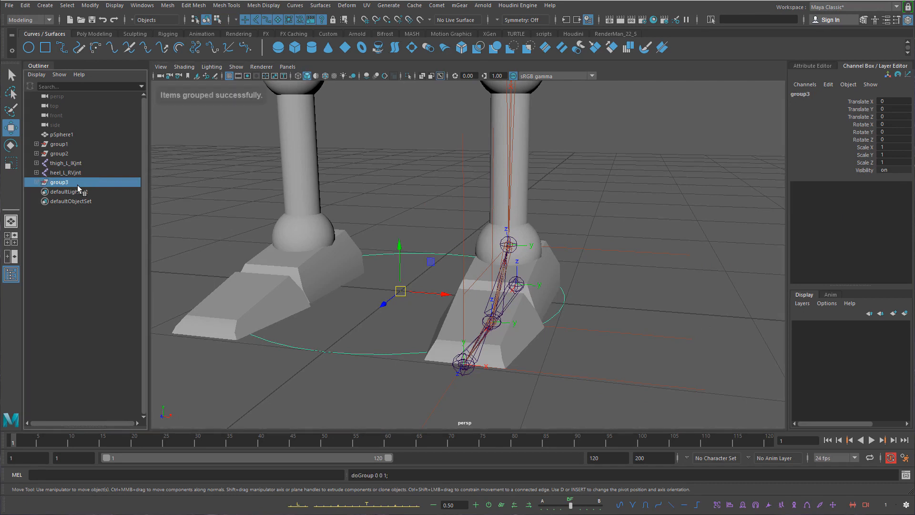
left_click(37, 182)
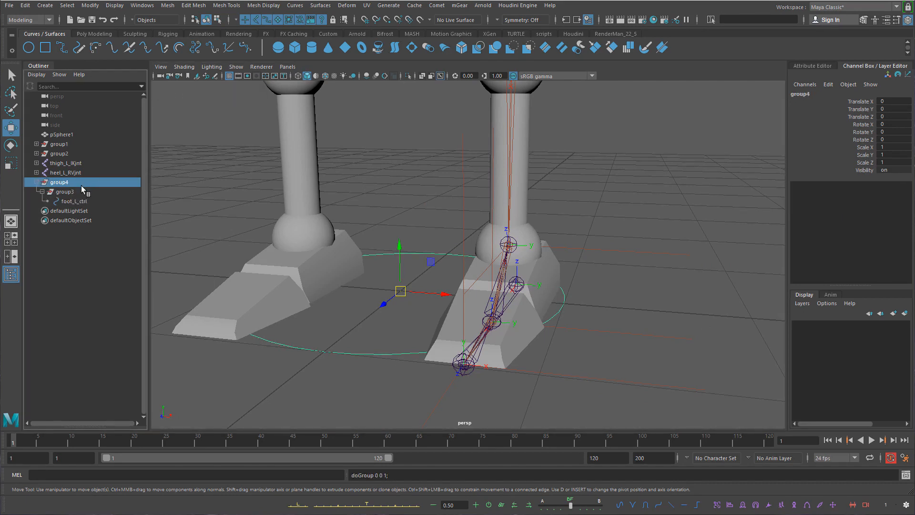
key("ctrl+z")
key("ctrl+z")
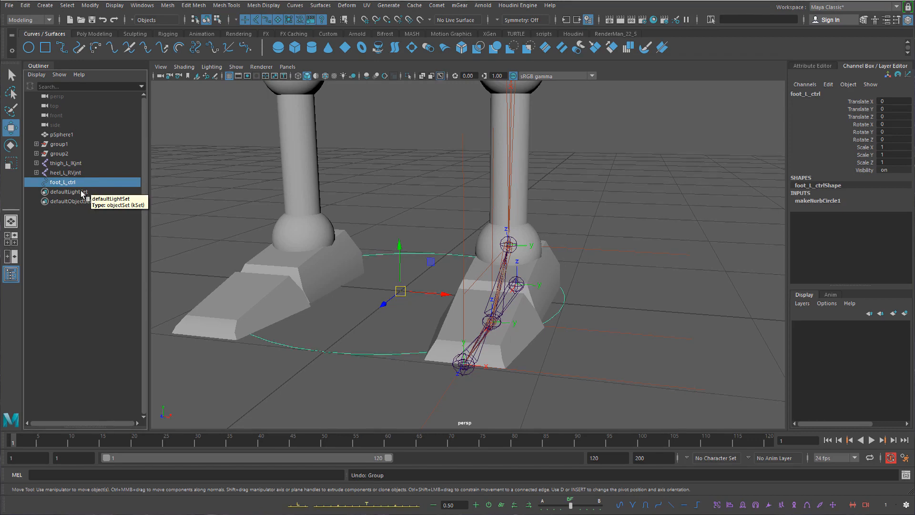
Group foot_L_ctrl under a single parent group and expand the group's hierarchy
key("ctrl+g")
left_click(38, 182)
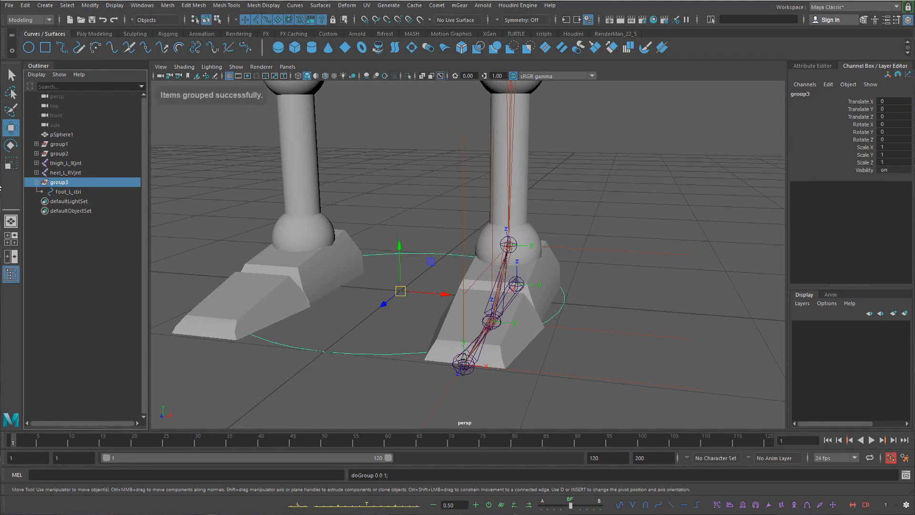
Move group3 away from the left foot to about X 1.91, Y 1.0, tilt it freely, and scale it uniformly to about 0.313
right_click_drag(558, 224, 446, 256, "alt")
middle_click_drag(446, 256, 436, 276, "alt")
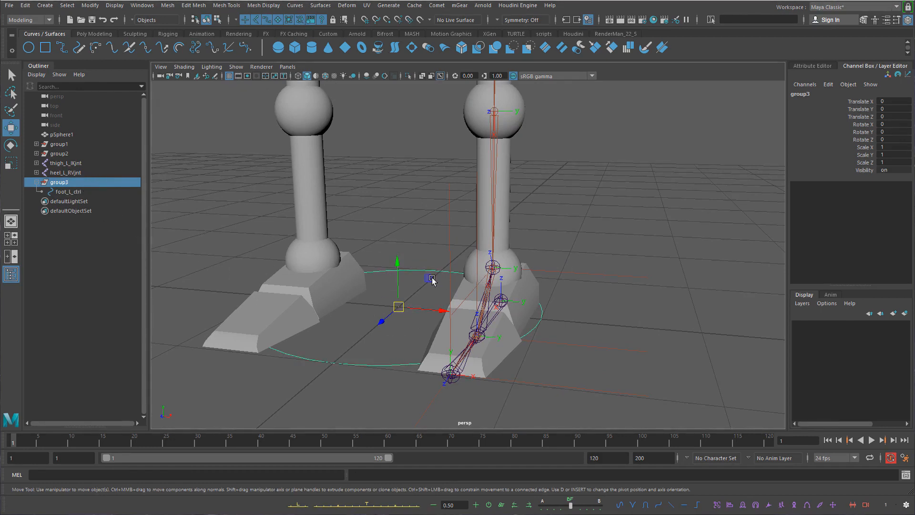
left_click_drag(432, 280, 624, 139)
left_click_drag(561, 163, 460, 196, "alt")
key("e")
key("r")
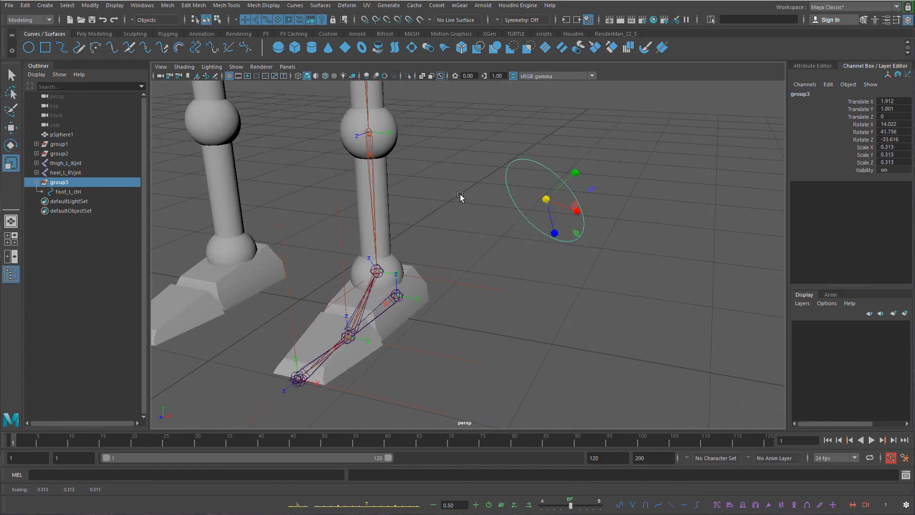
Reposition group3 at about X 2.52, Y 1.05, Z 0.47 and rotate it to about 228, 64, 168 degrees
key("w")
left_click_drag(549, 202, 677, 232)
key("e")
key("q")
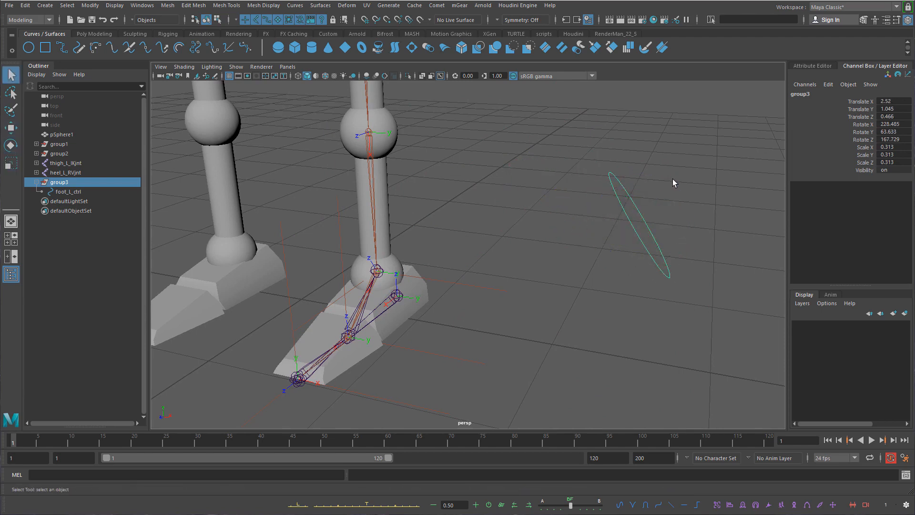
left_click(672, 178)
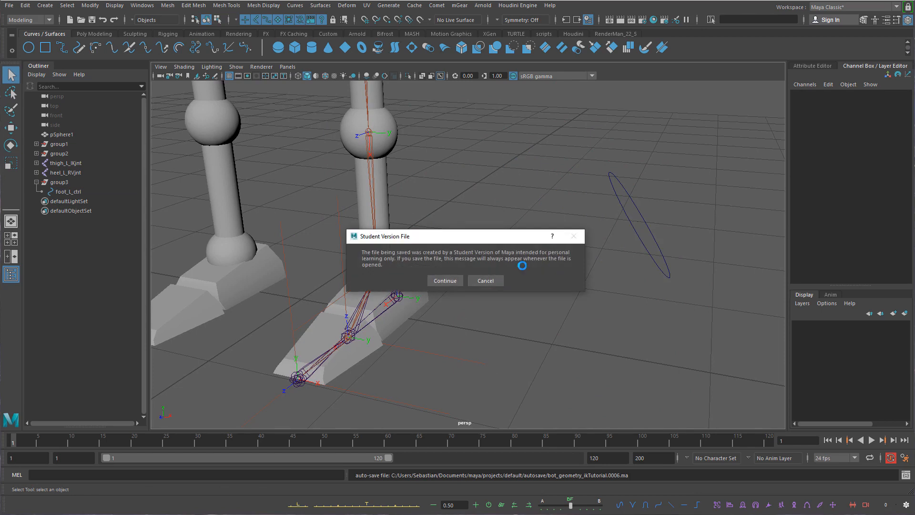
Compare the transform values and manipulator orientation of foot_L_ctrl with those of its parent group3
left_click(641, 222)
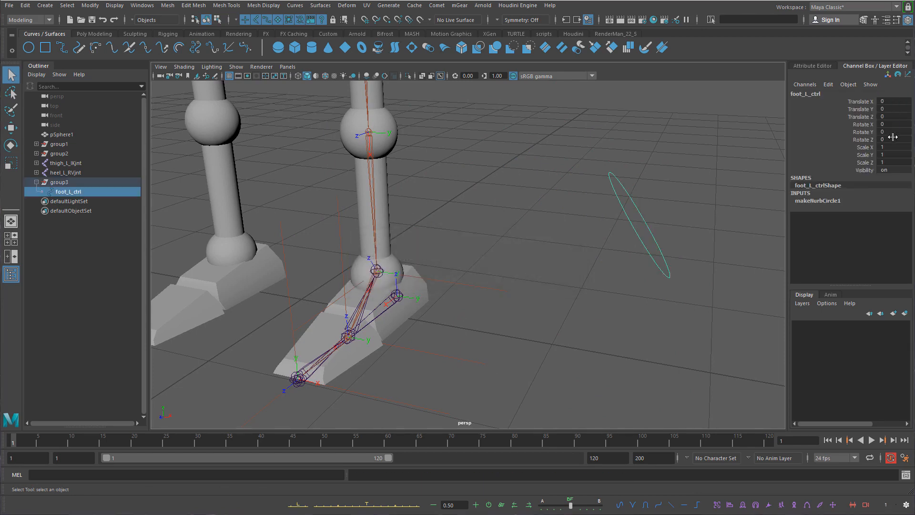
key("w")
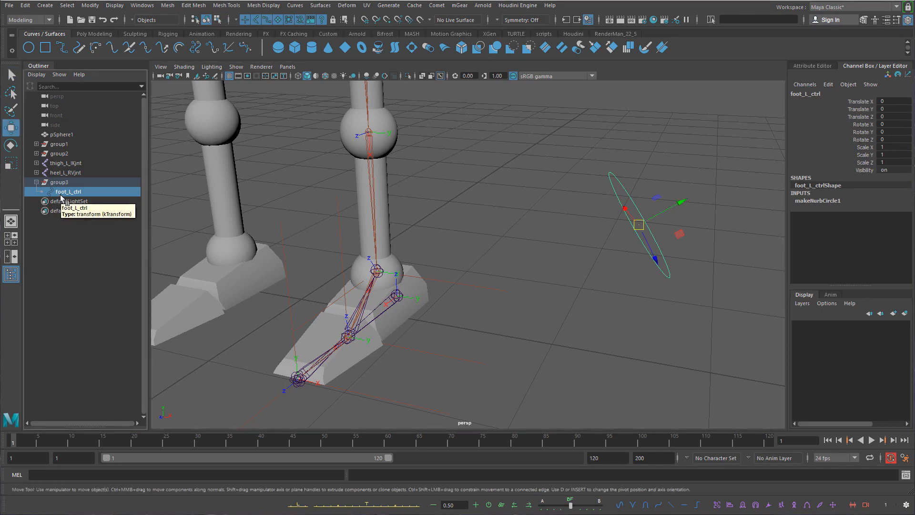
left_click_drag(634, 194, 578, 241, "alt")
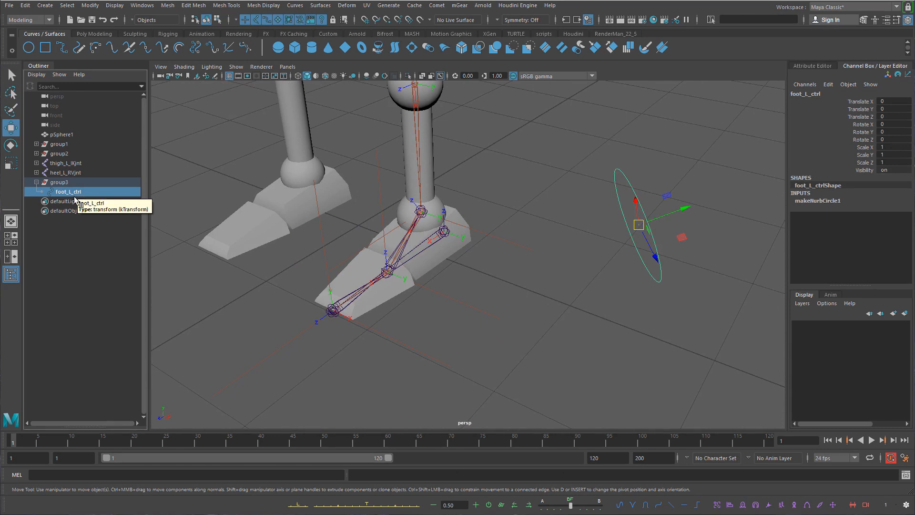
left_click(58, 184)
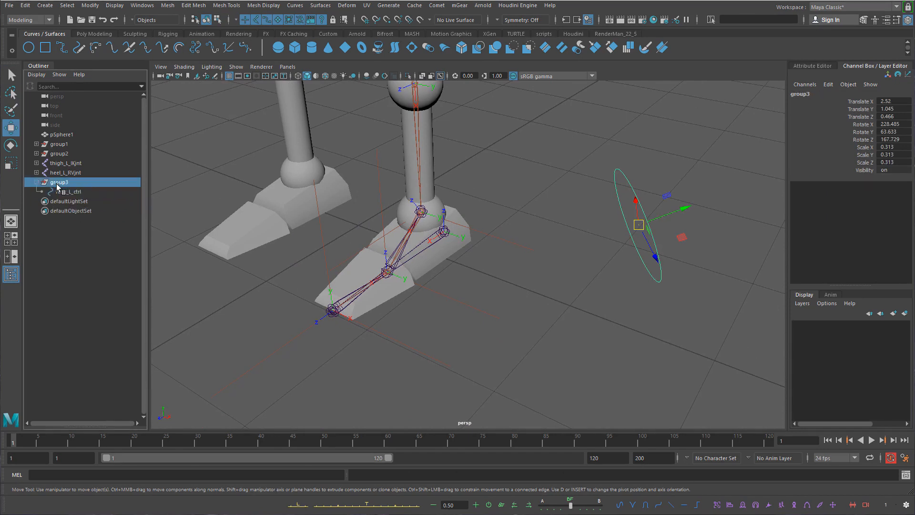
left_click(58, 190)
left_click(58, 184)
left_click(101, 194)
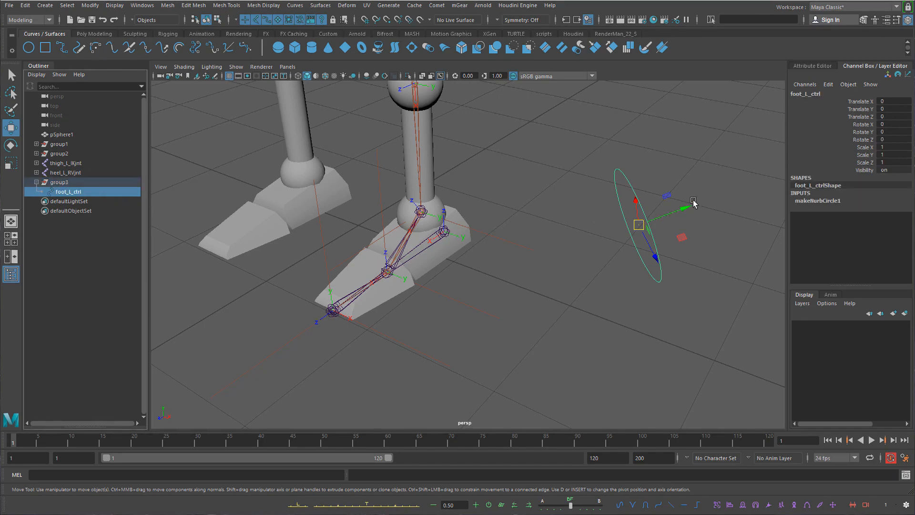
right_click_drag(693, 203, 693, 247, "alt")
middle_click_drag(692, 247, 578, 252, "alt")
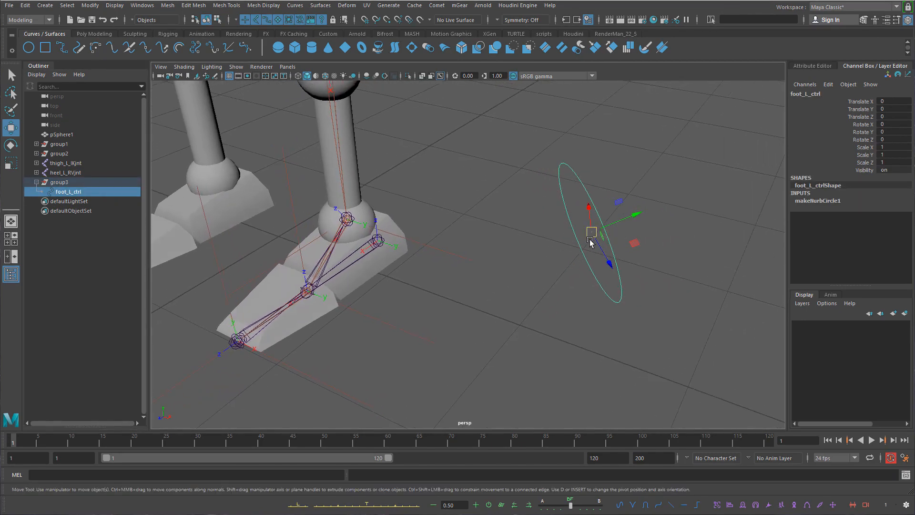
Rotate foot_L_ctrl to 15 degrees about its Y axis and view its move axes from above
key("e")
mouse_move(582, 235)
left_mouse_down()
mouse_move(595, 256)
mouse_move(582, 235)
mouse_move(586, 243)
left_mouse_up()
key("ctrl+z")
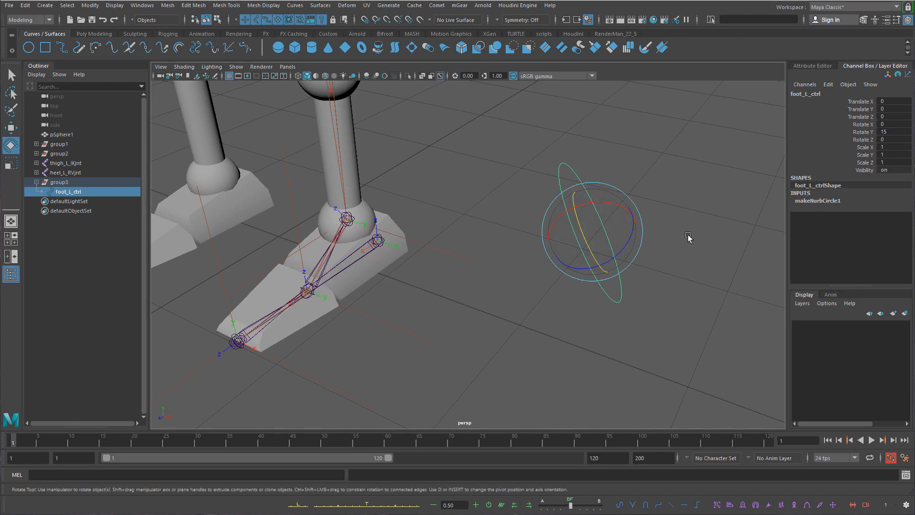
key("w")
left_click_drag(662, 241, 649, 248, "alt")
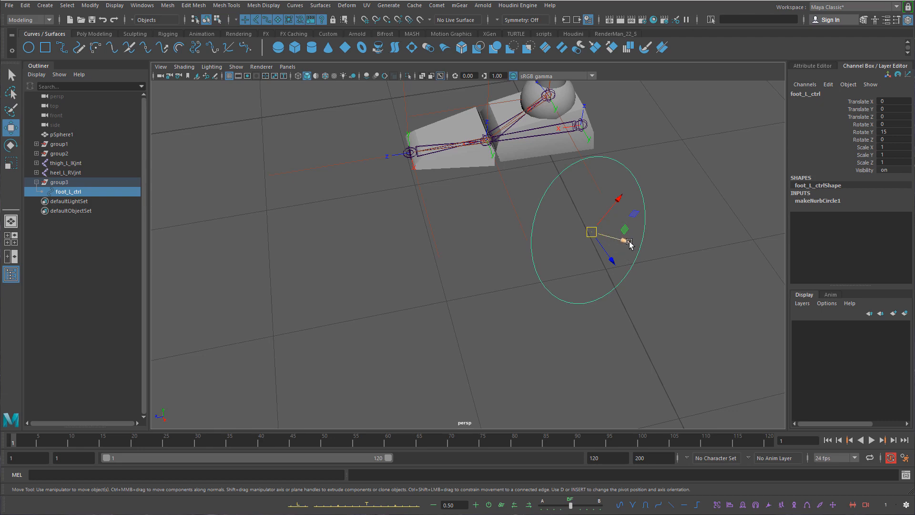
Alternate between group3 and foot_L_ctrl to examine how the parent and child transform values and axes differ
left_click(77, 183)
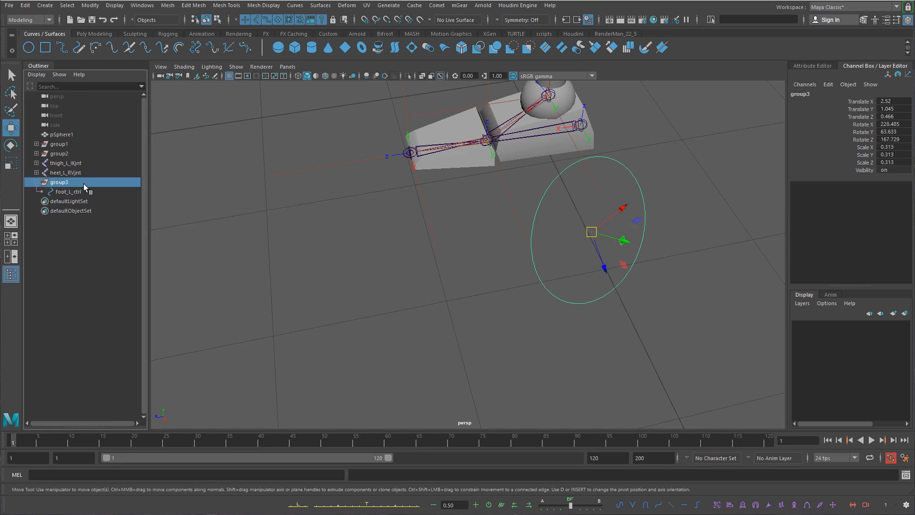
left_click(88, 191)
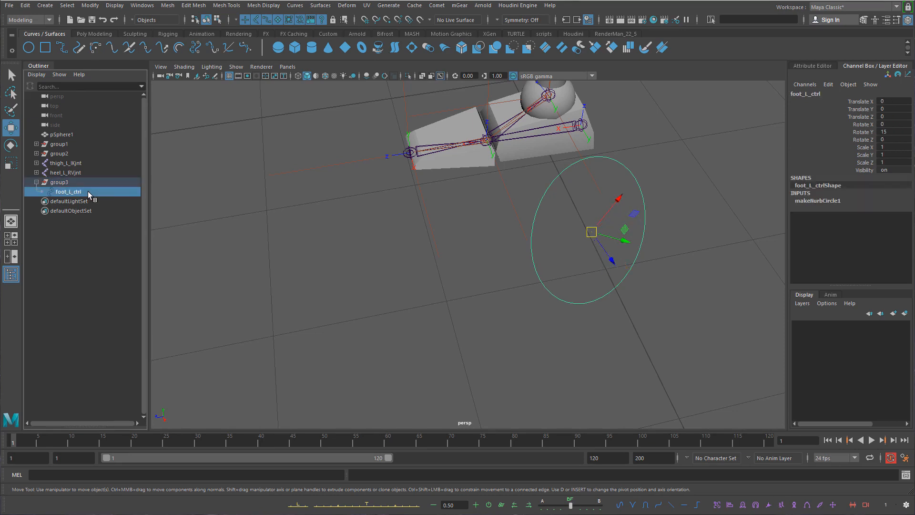
left_click(87, 182)
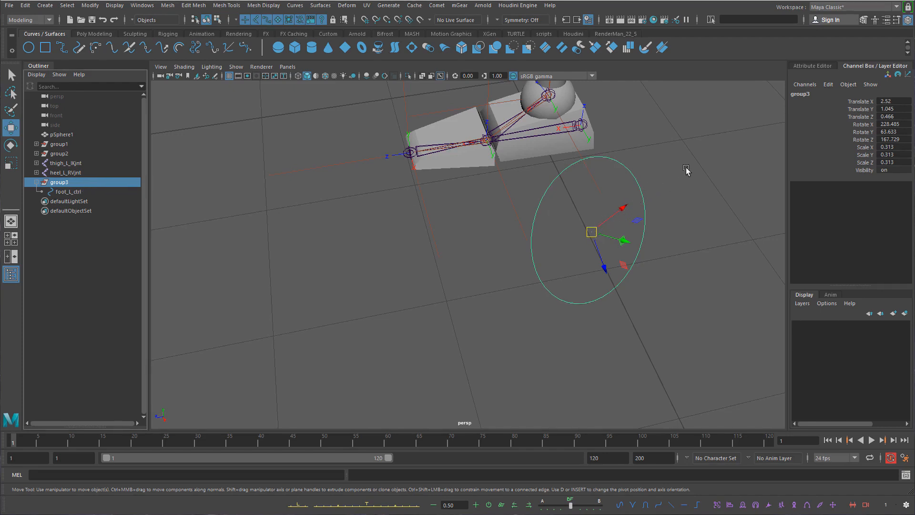
left_click(99, 194)
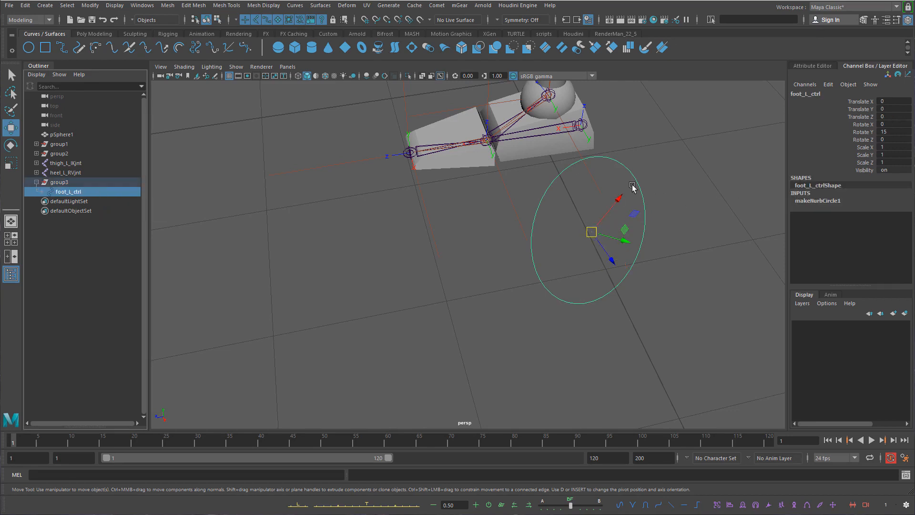
left_click(662, 170)
left_click(645, 205)
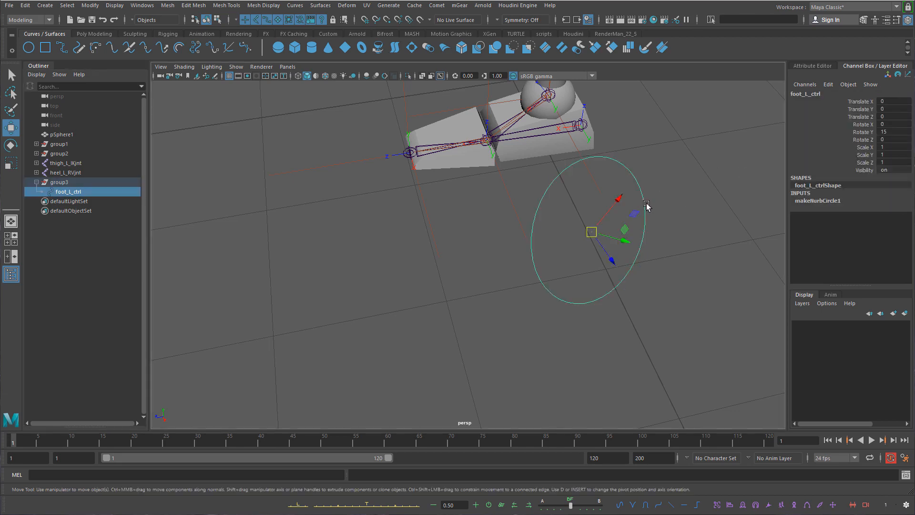
left_click_drag(644, 205, 642, 205, "alt")
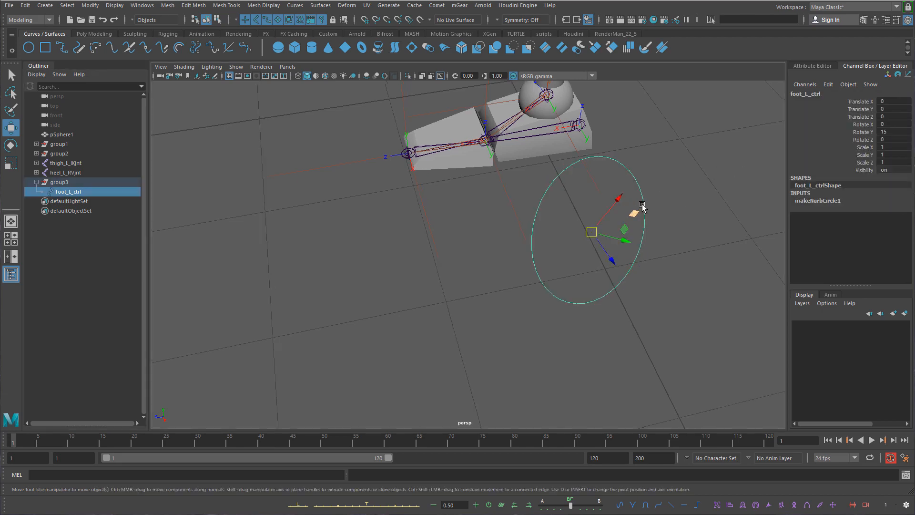
left_click(73, 184)
left_click(77, 192)
left_click(79, 184)
left_click(82, 193)
left_click(83, 184)
left_click(85, 193)
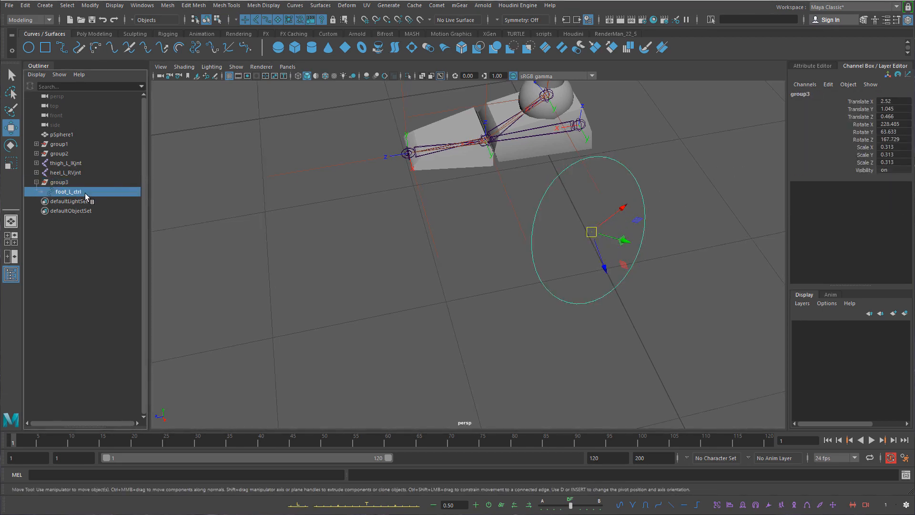
left_click(62, 184)
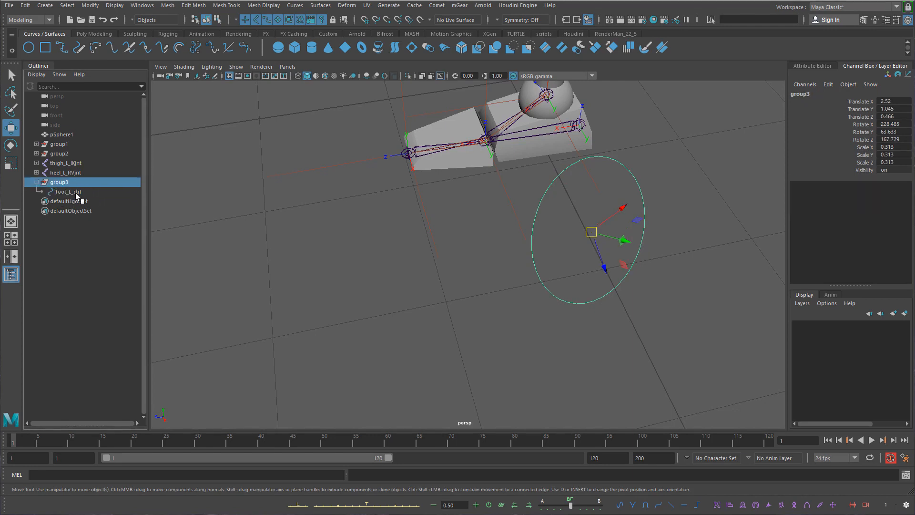
left_click(76, 192)
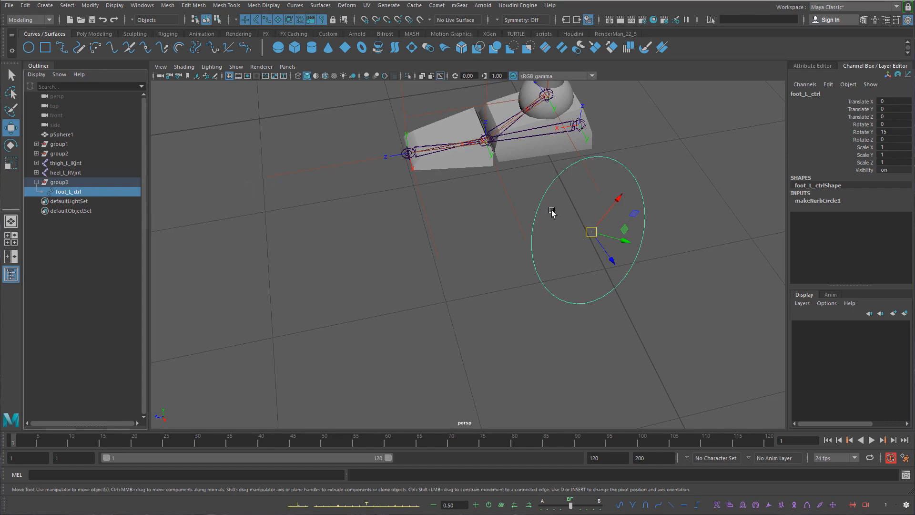
left_click_drag(553, 213, 375, 210, "alt")
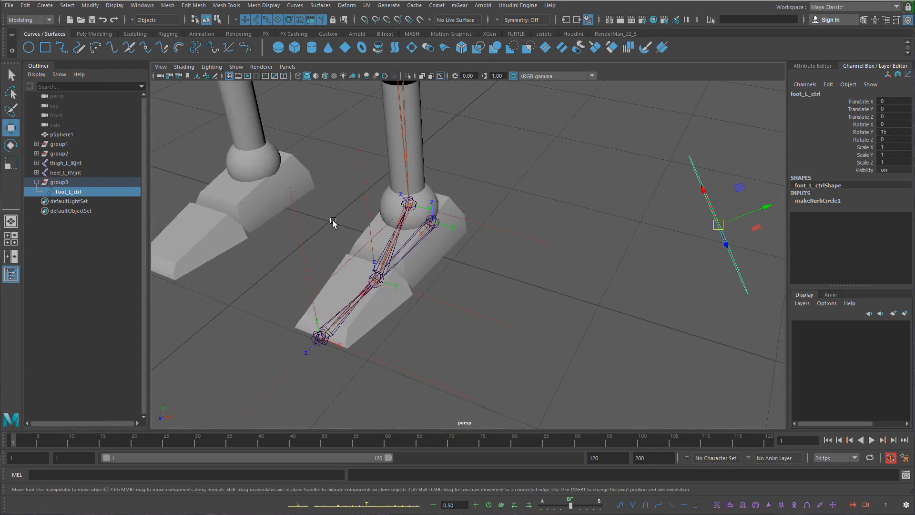
Create an ungrouped NURBS circle, rotate it freely, and move it to about X 1.91, Y 0.52, Z -1.4
left_click(487, 201)
left_click(28, 47)
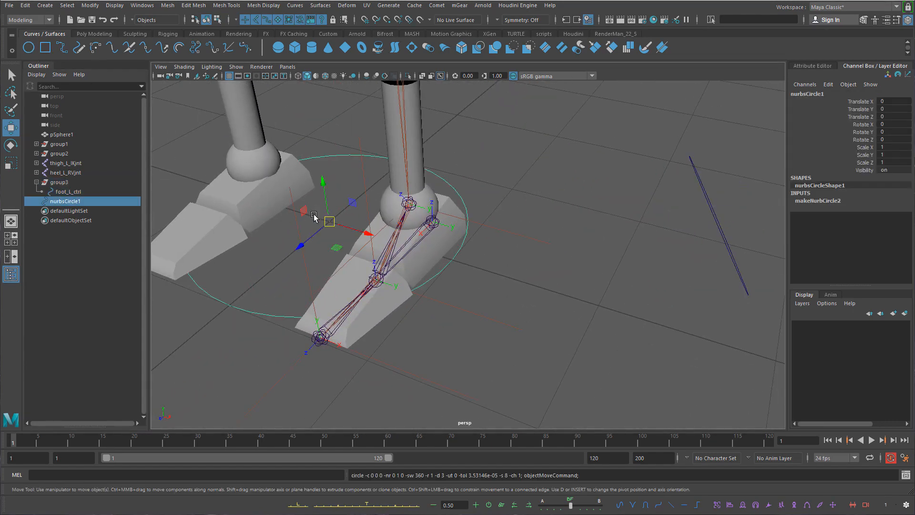
key("e")
left_click_drag(423, 210, 651, 149)
key("w")
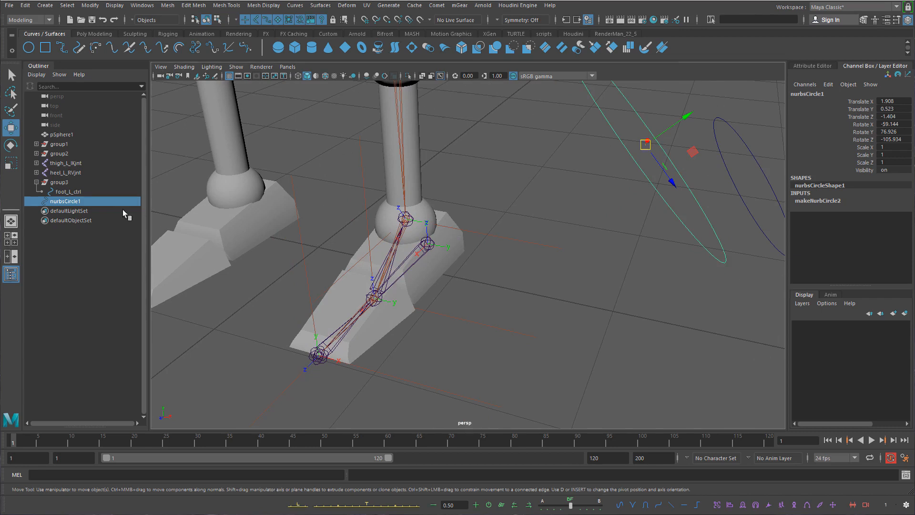
middle_click_drag(759, 183, 748, 193, "alt")
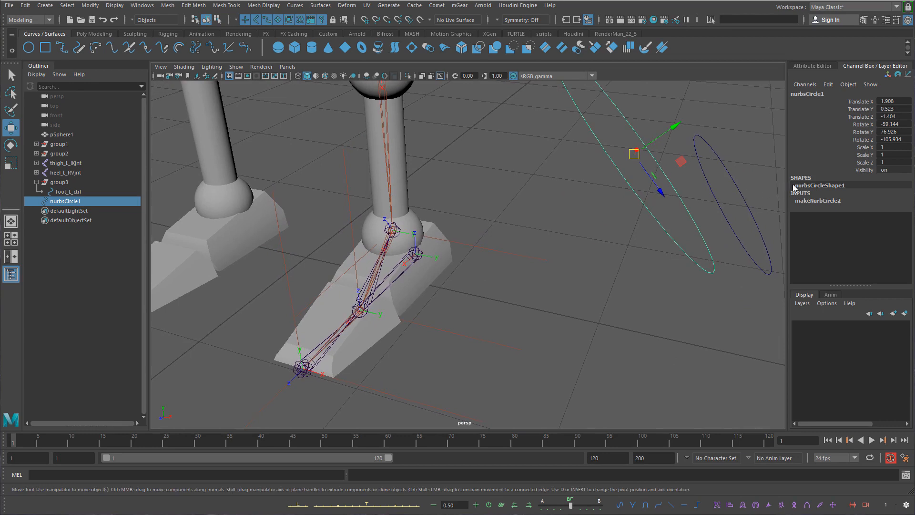
Set the ungrouped circle's translate and rotate values to 0, and delete the circle
left_click_drag(898, 104, 895, 140)
type("0")
key("Return")
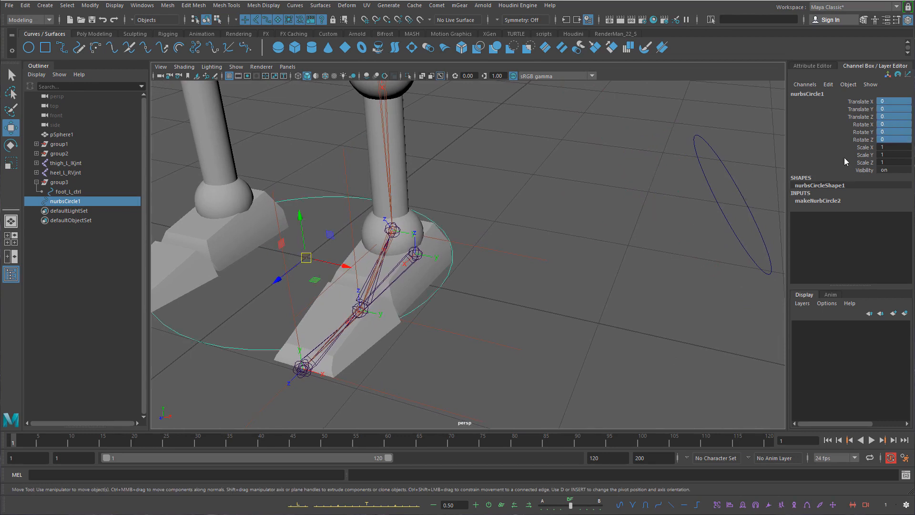
left_click(340, 195)
key("Delete")
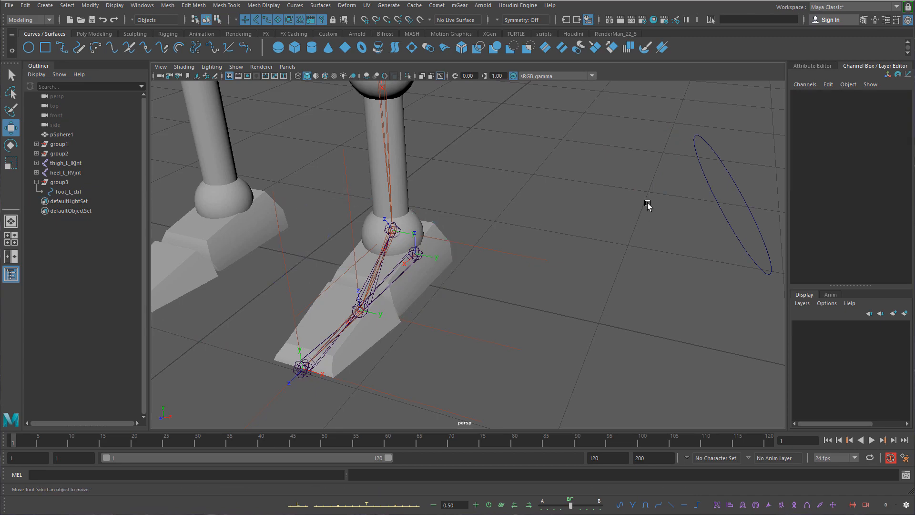
Rotate foot_L_ctrl to about 120, -36, 73 degrees and move it to about X 0.57, Y 3.32, Z 0.66 within group3
left_click_drag(730, 188, 700, 221)
middle_click_drag(672, 197, 585, 204, "alt")
key("e")
left_click_drag(651, 215, 758, 203)
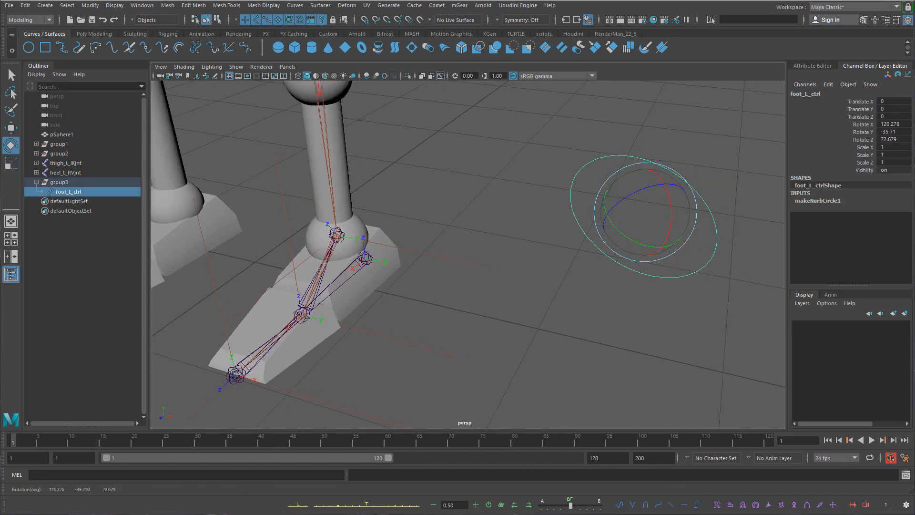
middle_click_drag(694, 156, 657, 161, "alt")
key("w")
left_click_drag(605, 220, 894, 139)
middle_click_drag(601, 168, 582, 159, "alt")
scroll(601, 157, "down", 4)
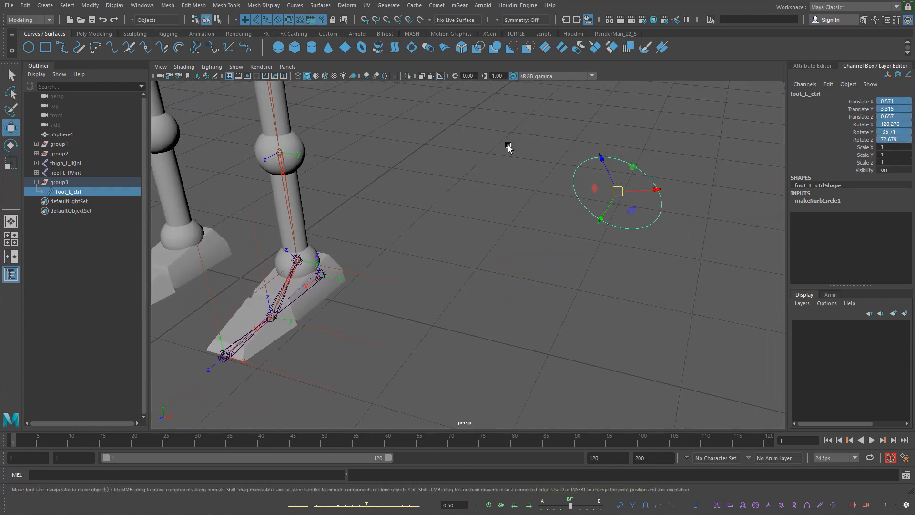
Check group3's transform values, and set foot_L_ctrl's translate and rotate values to 0
left_click(83, 184)
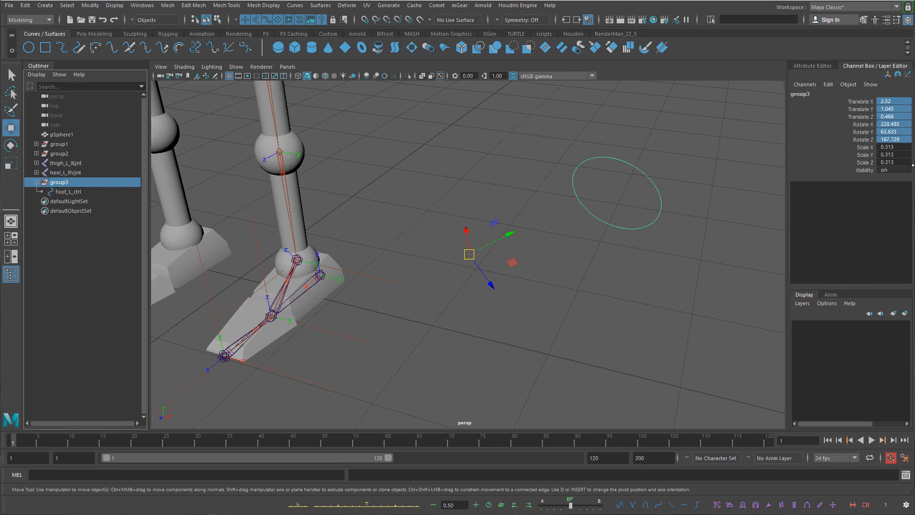
left_click(899, 133)
left_click_drag(893, 101, 893, 140)
left_click(654, 187)
left_click_drag(892, 101, 910, 139)
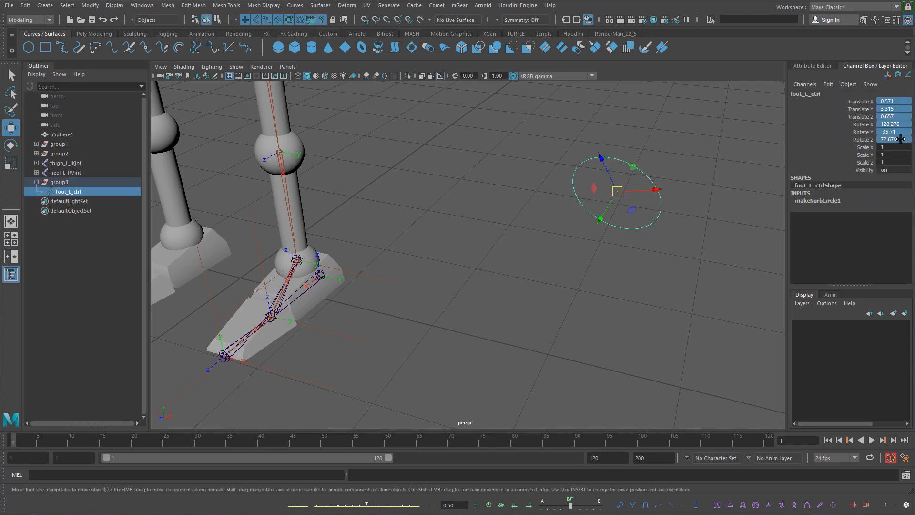
type("0")
key("Return")
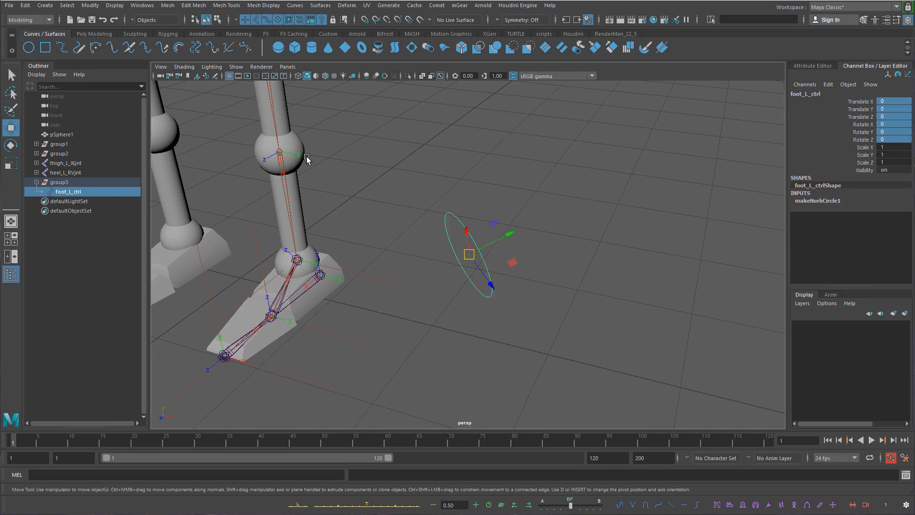
Set group3's translate and rotate values to 0 and its scale values to 1
middle_click_drag(286, 199, 287, 198, "alt")
left_click(101, 181)
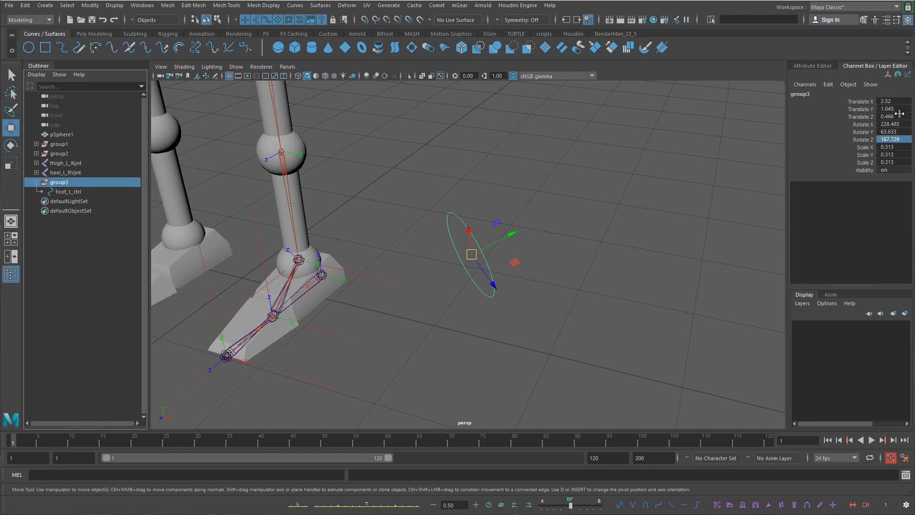
type("0")
key("Return")
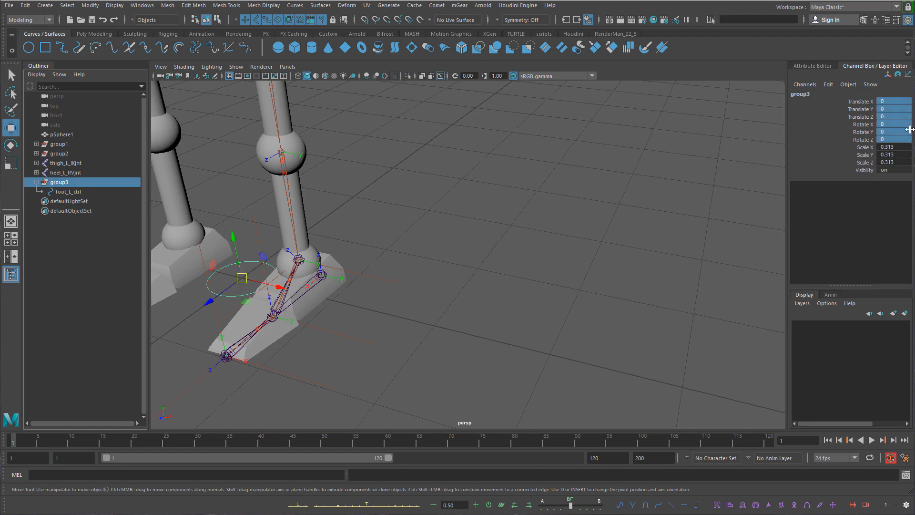
left_click_drag(908, 146, 912, 163)
type("1")
key("Return")
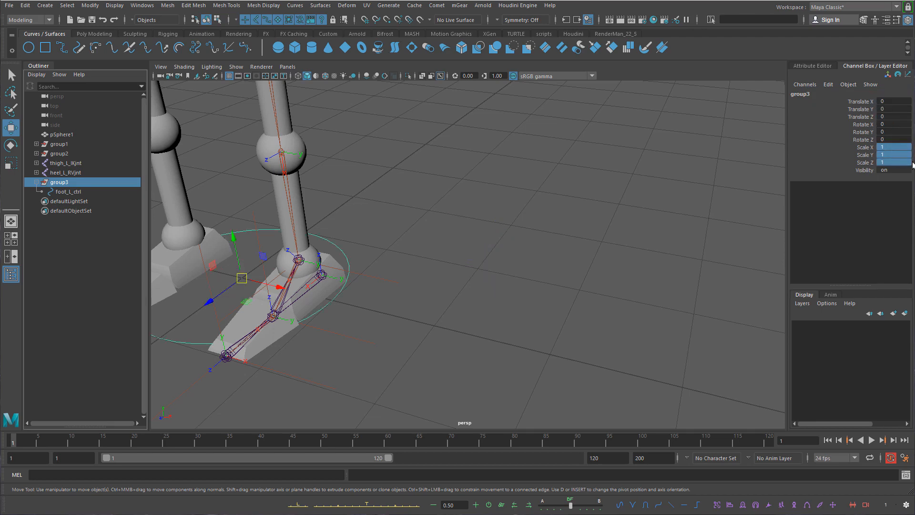
Compare the transform values of group3 and its child foot_L_ctrl
middle_click_drag(384, 251, 517, 241, "alt")
right_click_drag(517, 241, 542, 243, "alt")
left_click(90, 193)
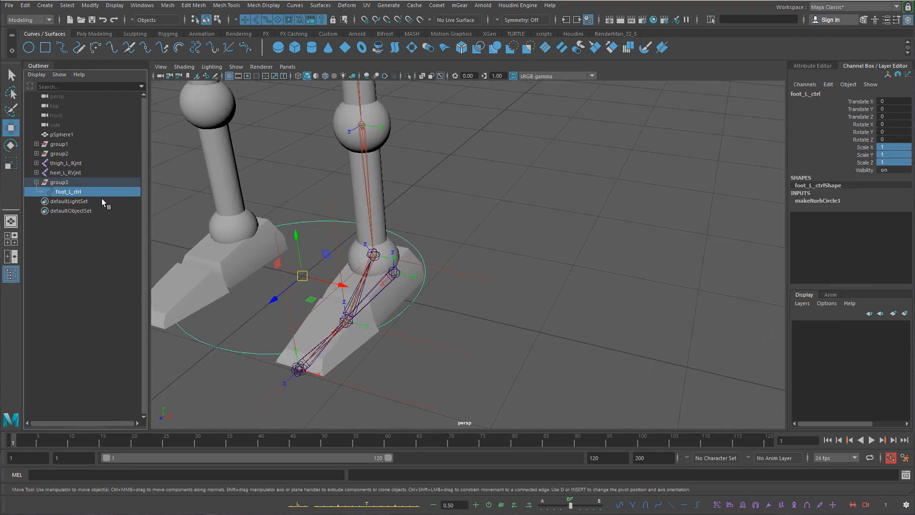
left_click(90, 182)
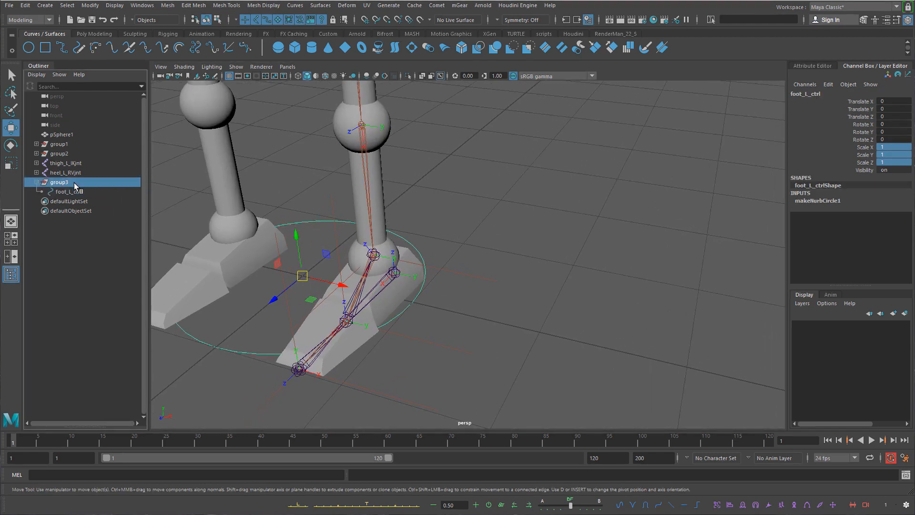
left_click(84, 192)
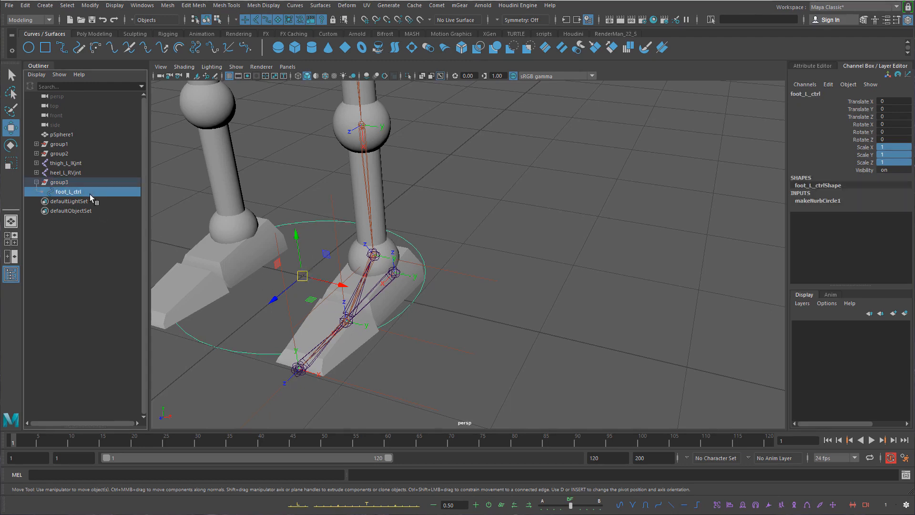
left_click(63, 184)
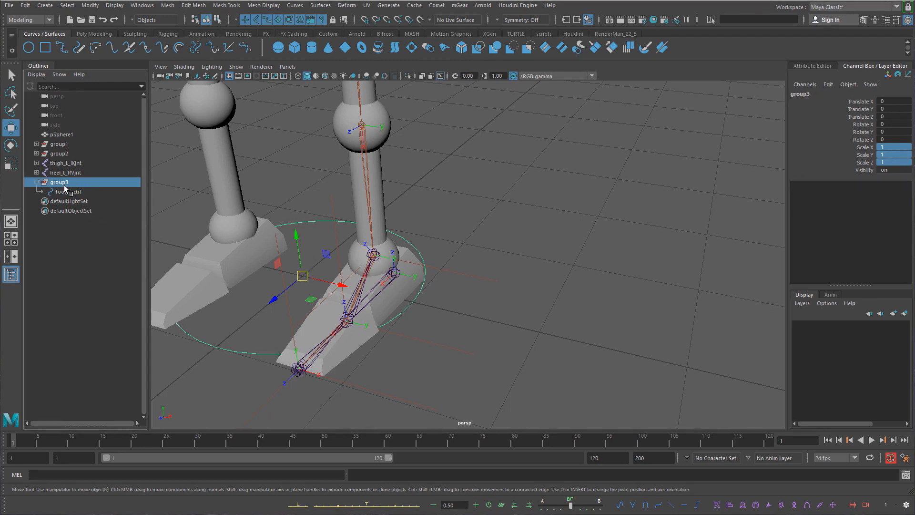
left_click(87, 192)
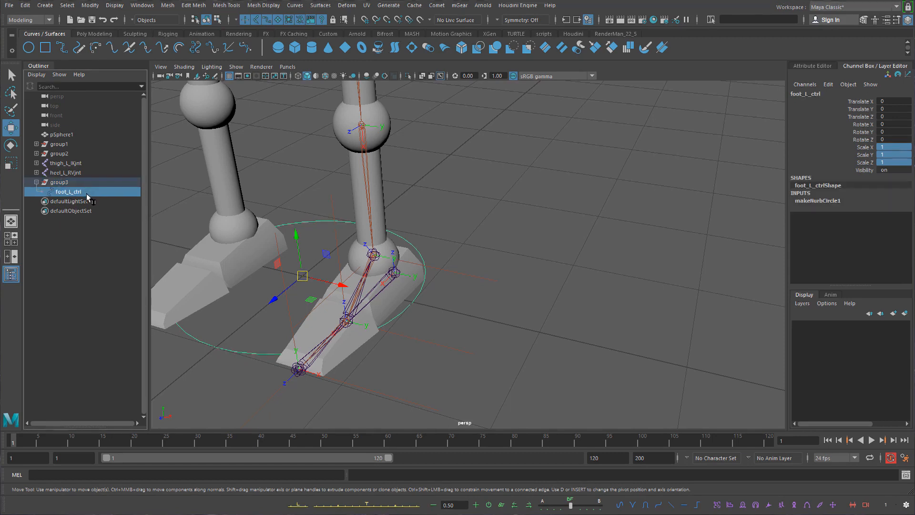
left_click(85, 255)
Unparent foot_L_ctrl from group3 and delete the empty group3
left_click(79, 192)
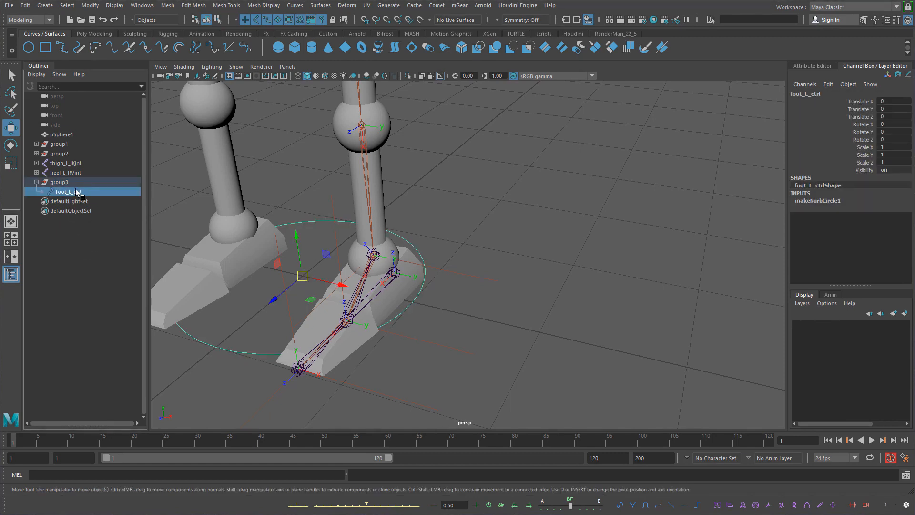
key("shift+p")
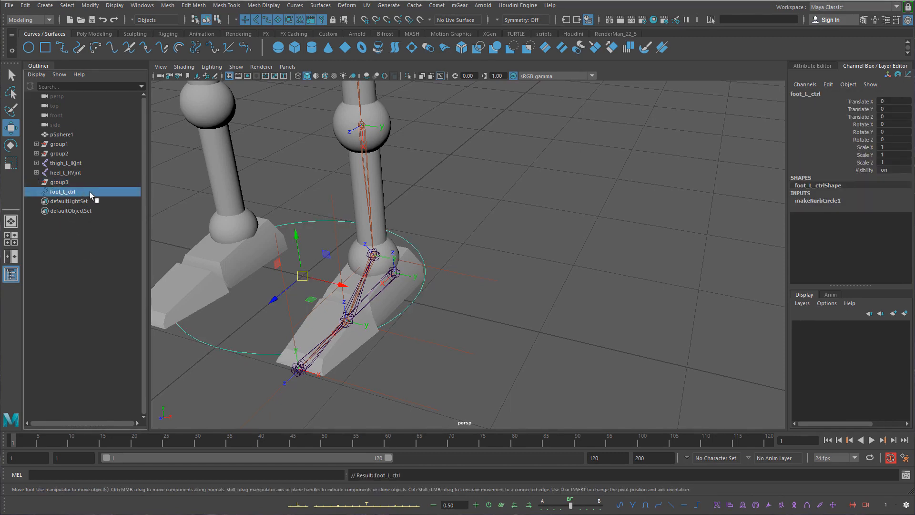
left_click(88, 183)
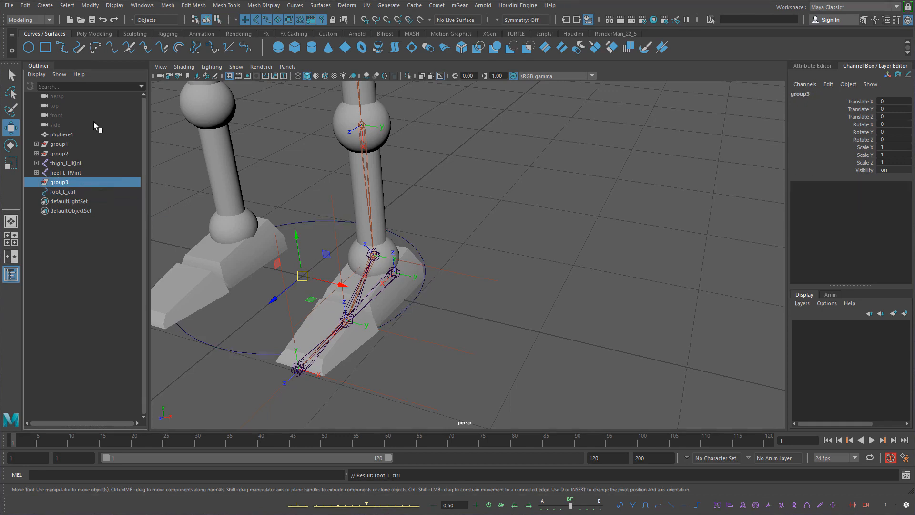
left_click(25, 6)
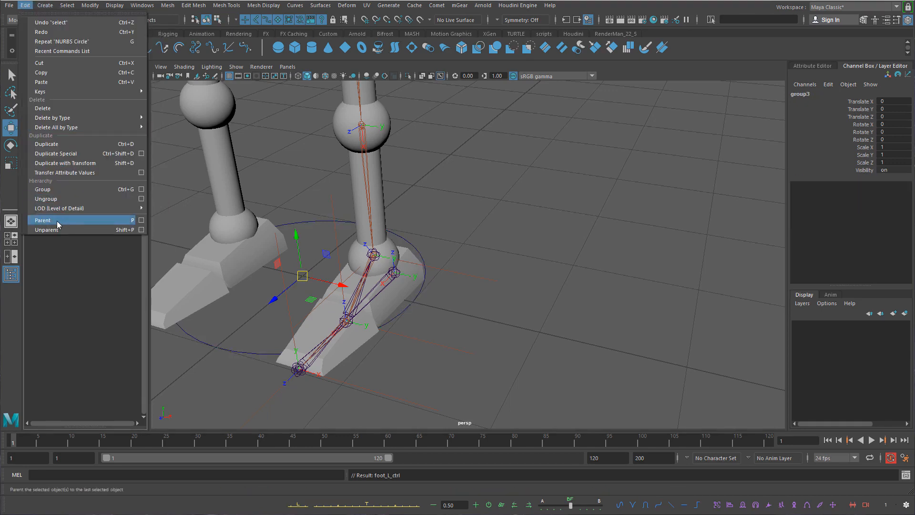
left_click(195, 238)
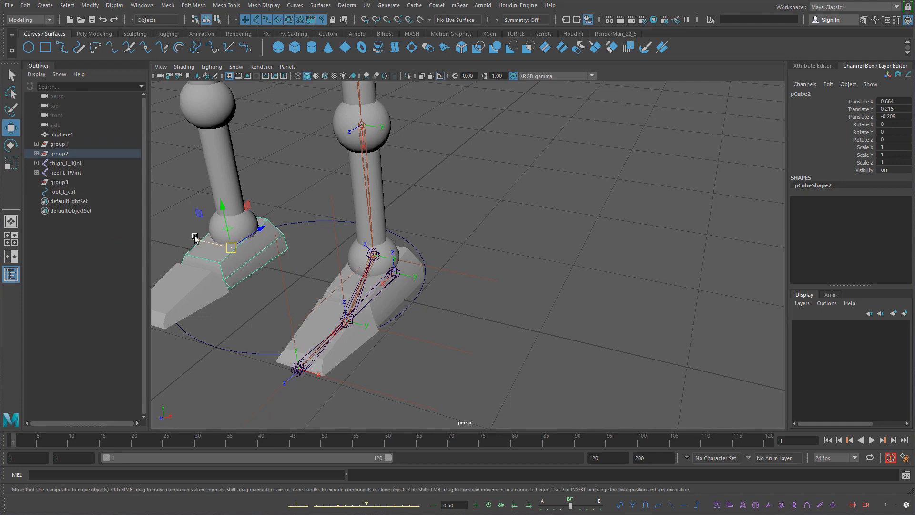
left_click(61, 183)
key("Delete")
left_click(60, 185)
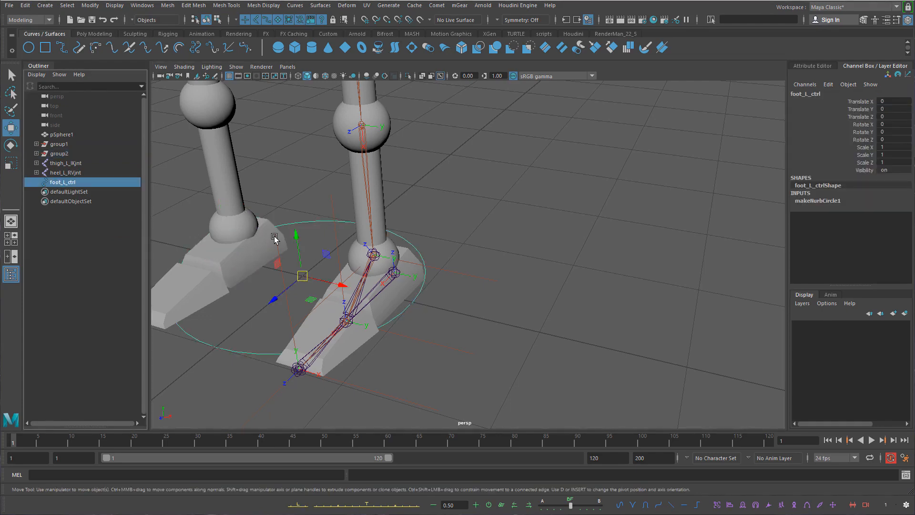
Create a locator at the world origin, at the centre of the foot_L_ctrl circle
middle_click_drag(275, 235, 424, 224, "alt")
left_click_drag(436, 212, 472, 239, "alt")
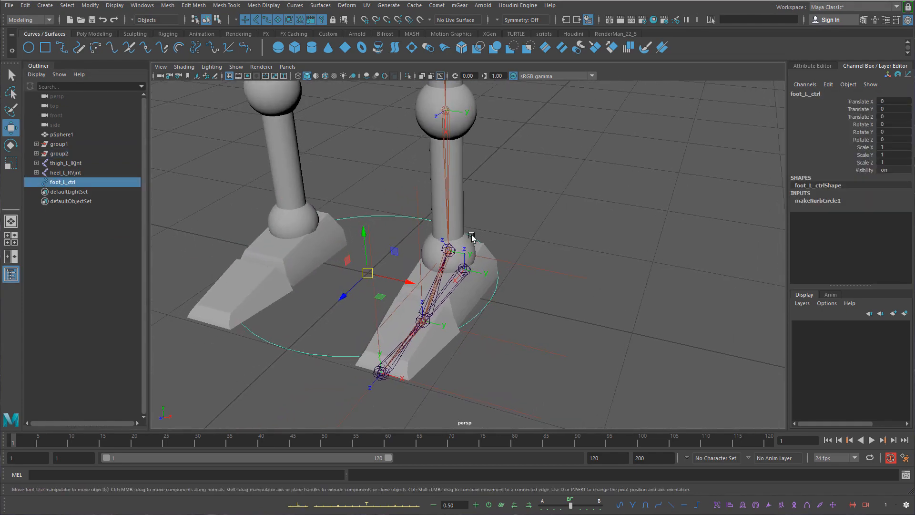
left_click_drag(407, 250, 415, 233, "alt")
left_click(93, 247)
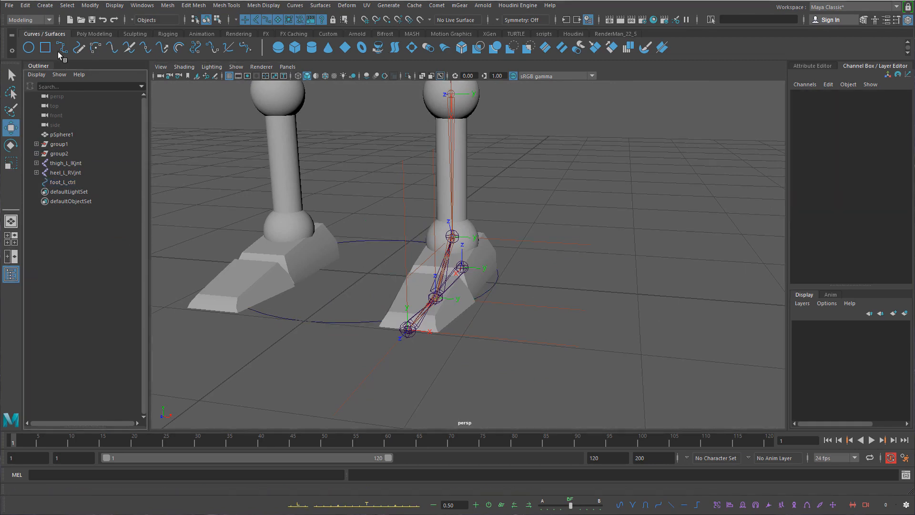
left_click(140, 33)
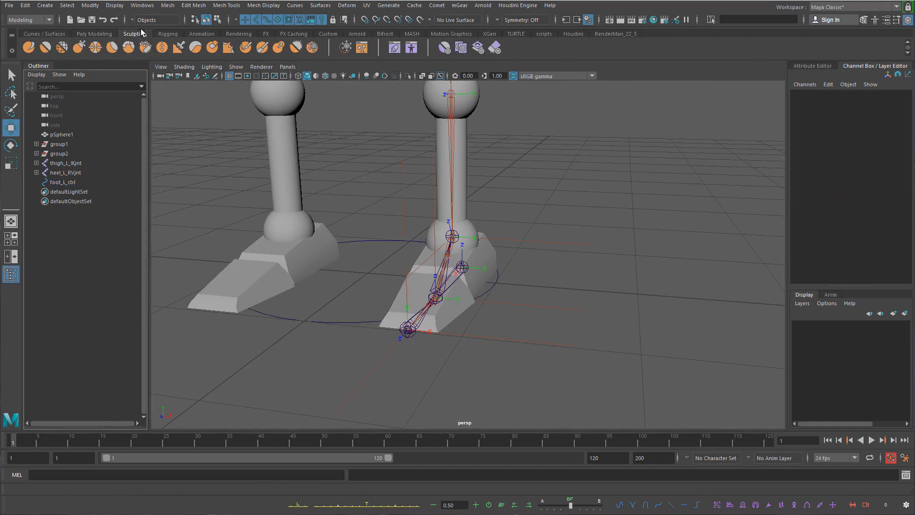
left_click(380, 240)
left_click(90, 5)
mouse_move(50, 8)
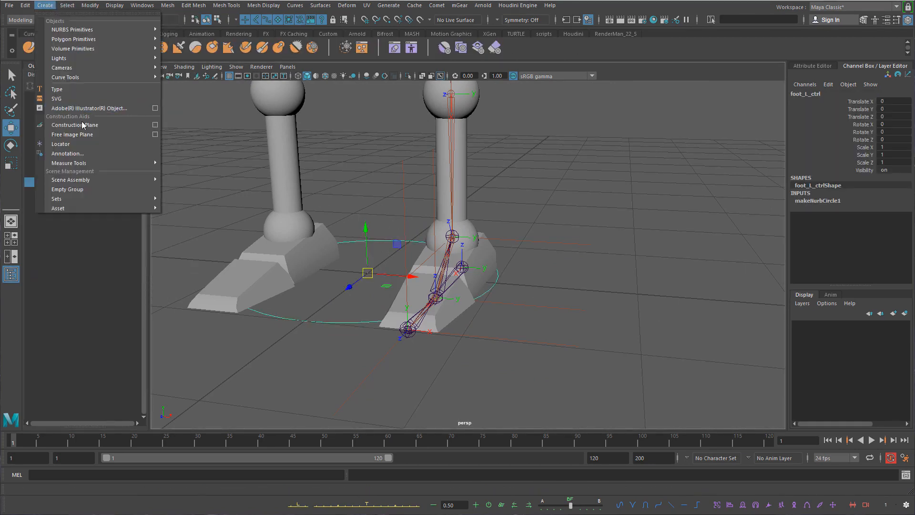
left_click(79, 144)
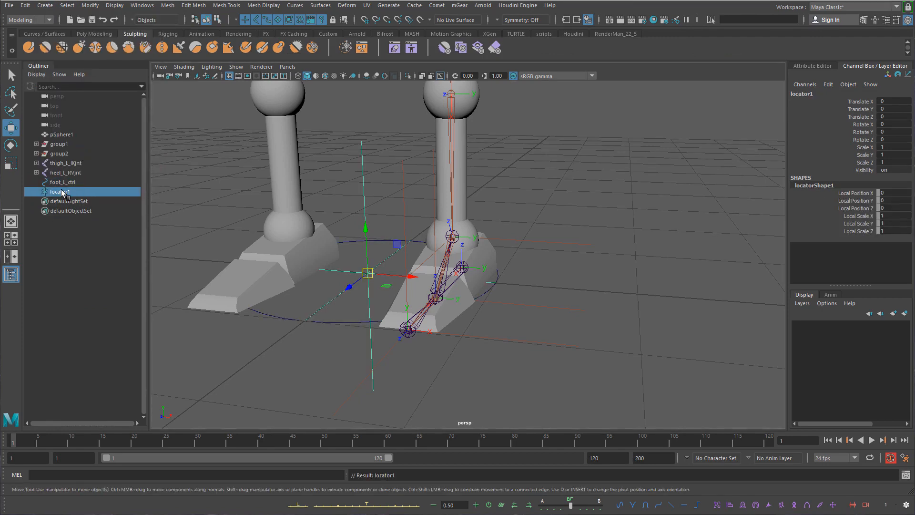
Parent foot_L_ctrl under locator1 and expand the locator's hierarchy
left_click(72, 182)
left_click(68, 192, "ctrl")
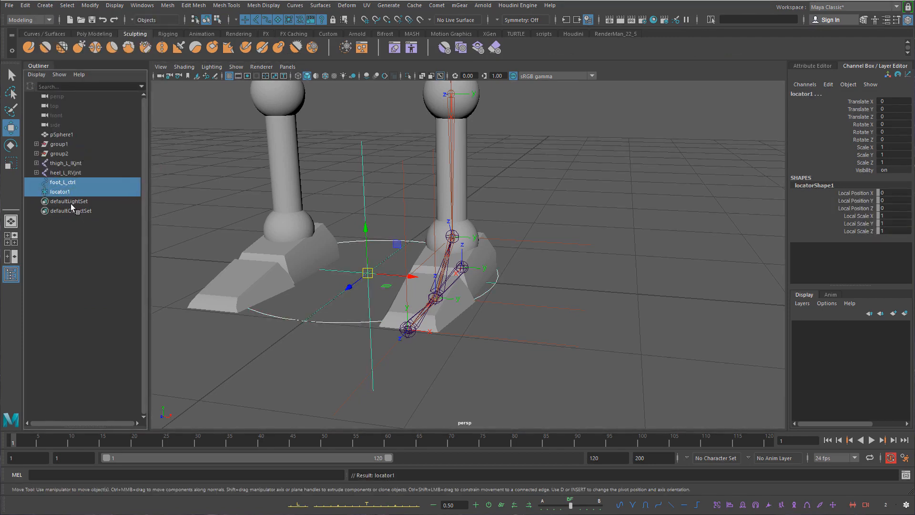
key("p")
left_click(29, 183)
left_click(36, 182)
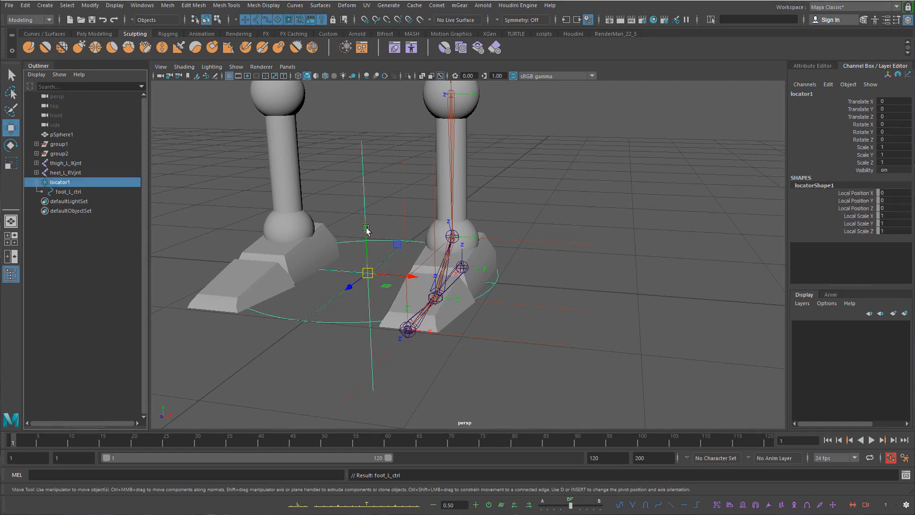
Move locator1 to about X 2.28, Y 1.06, Z -0.86 and rotate it to about 9, 21, -40 degrees
left_click_drag(378, 277, 561, 207)
key("e")
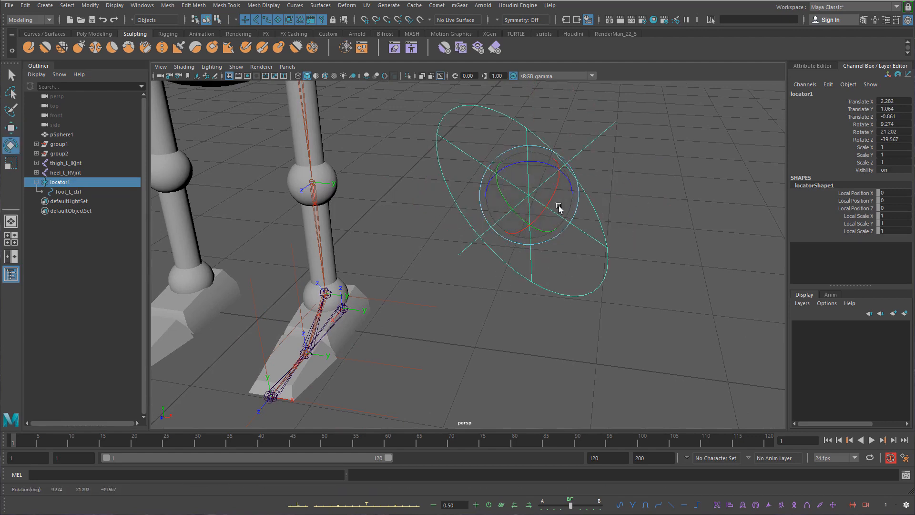
left_click(633, 267)
Move foot_L_ctrl away from its parent locator to about X 1.83, Y 1.69, Z -0.37
left_click(601, 269)
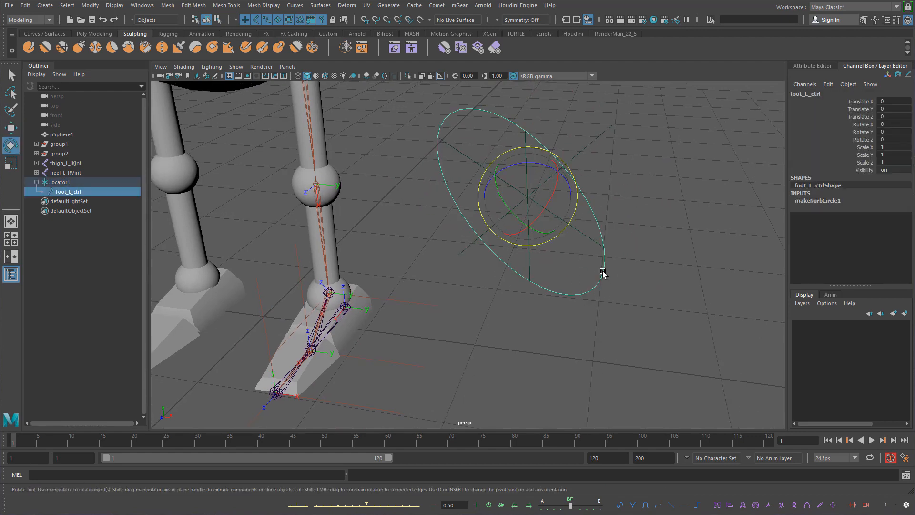
key("w")
middle_click_drag(580, 199, 532, 210, "alt")
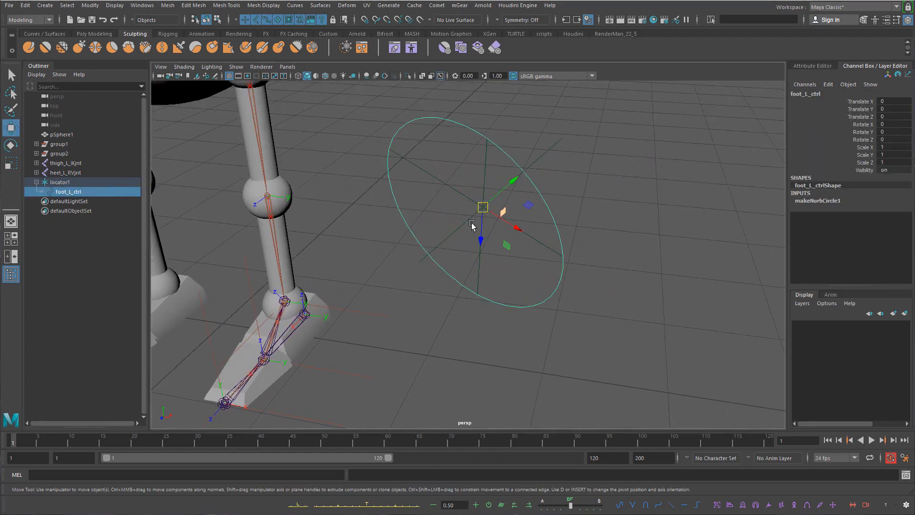
left_click_drag(495, 206, 718, 184)
key("ctrl+z")
left_click_drag(482, 208, 762, 173)
middle_click_drag(681, 195, 638, 202, "alt")
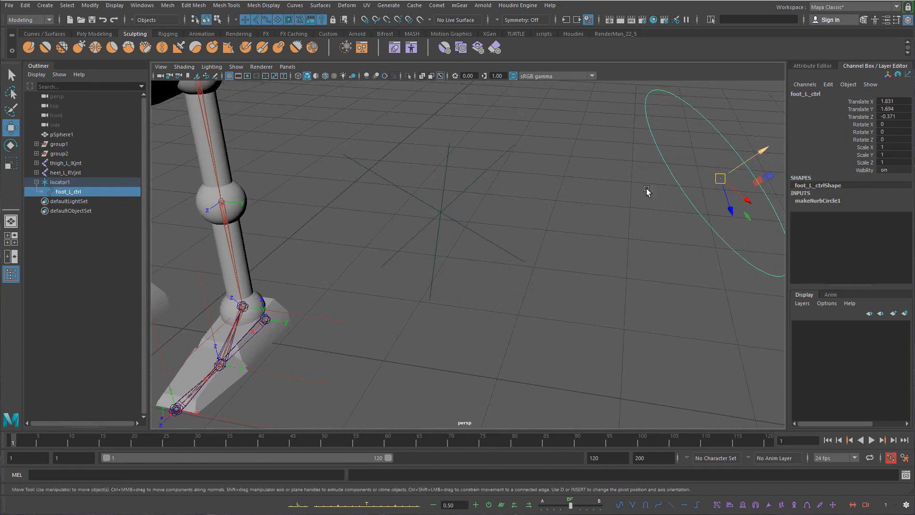
Check locator1's transform values, and set foot_L_ctrl's translate values to 0
key("Up")
key("Down")
left_click(443, 247)
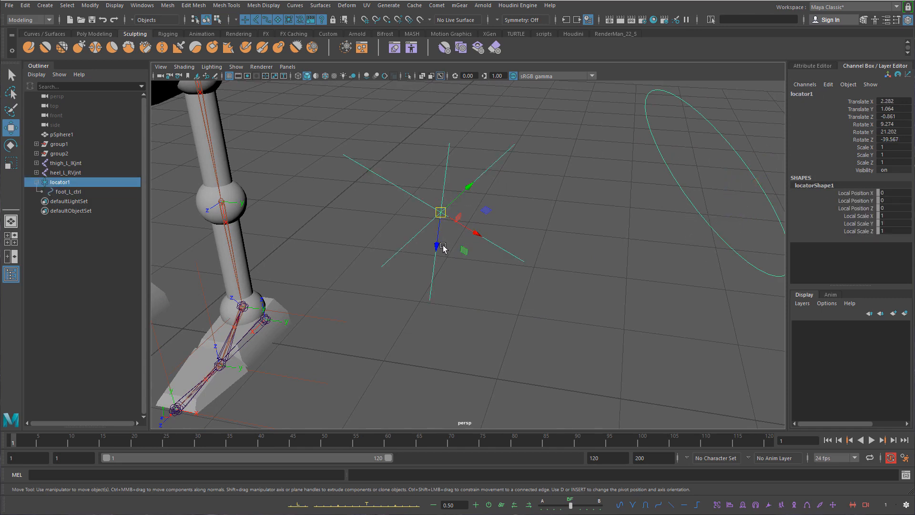
left_click(695, 196)
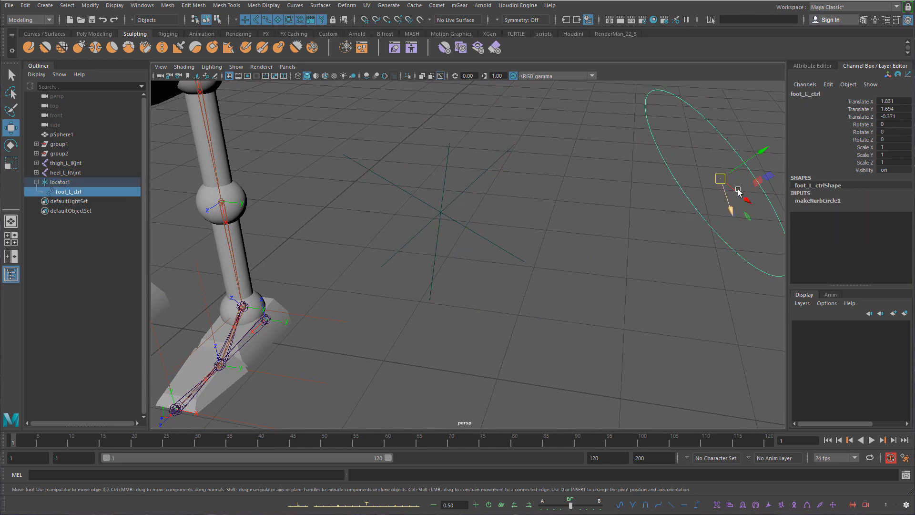
left_click_drag(901, 100, 895, 115)
type("0")
key("Return")
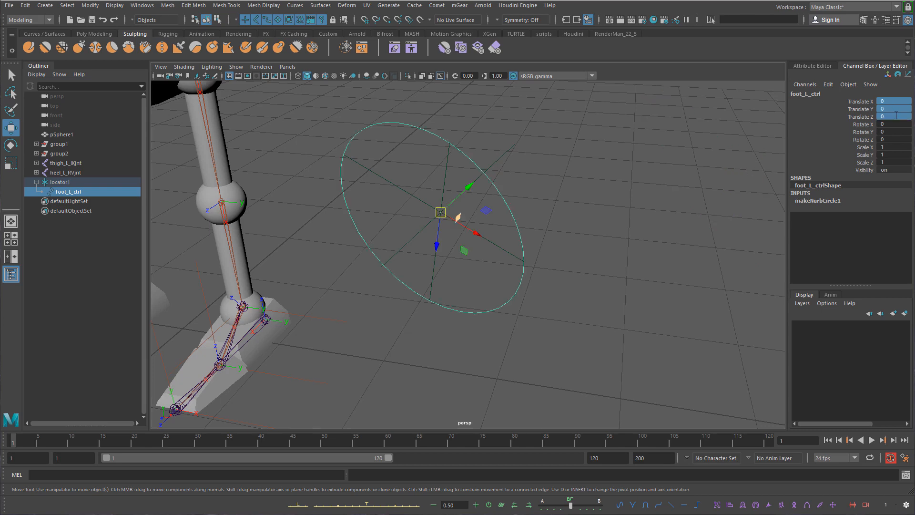
Set locator1's translate and rotate values to 0
left_click(439, 210)
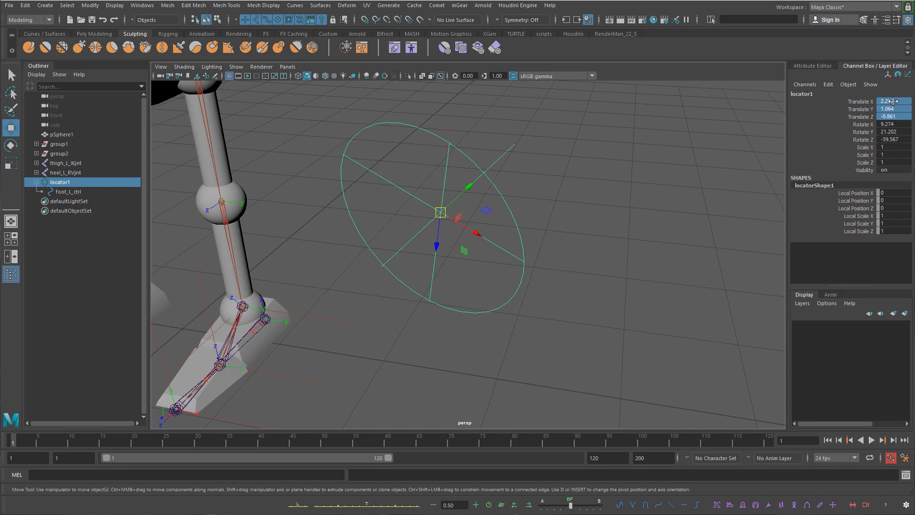
left_click(892, 101)
left_click_drag(899, 132, 895, 101)
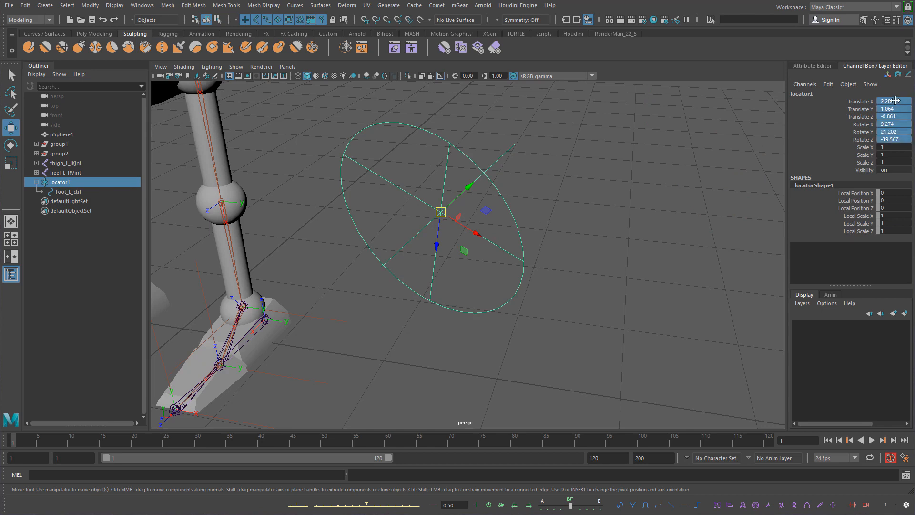
type("0")
key("Return")
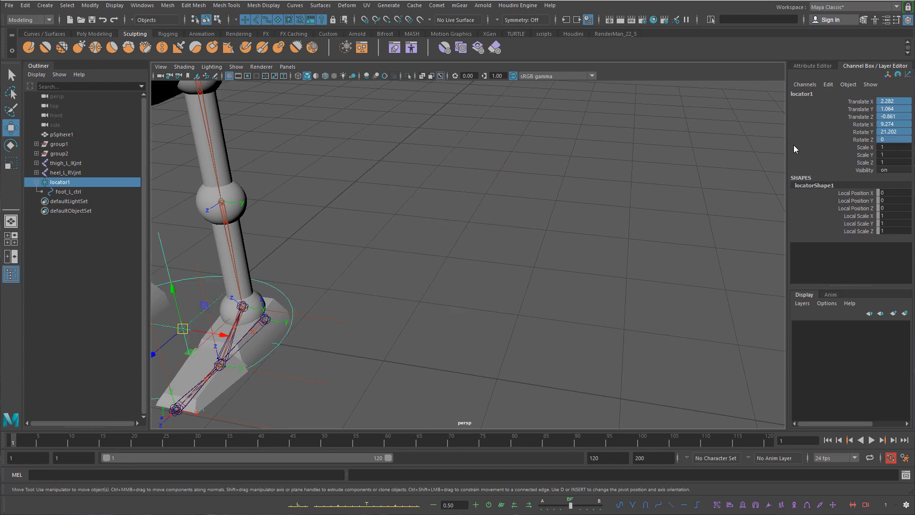
Group locator1 together with its child foot_L_ctrl, and select foot_L_ctrl in the new hierarchy
middle_click_drag(523, 289, 612, 282, "alt")
left_click(94, 193)
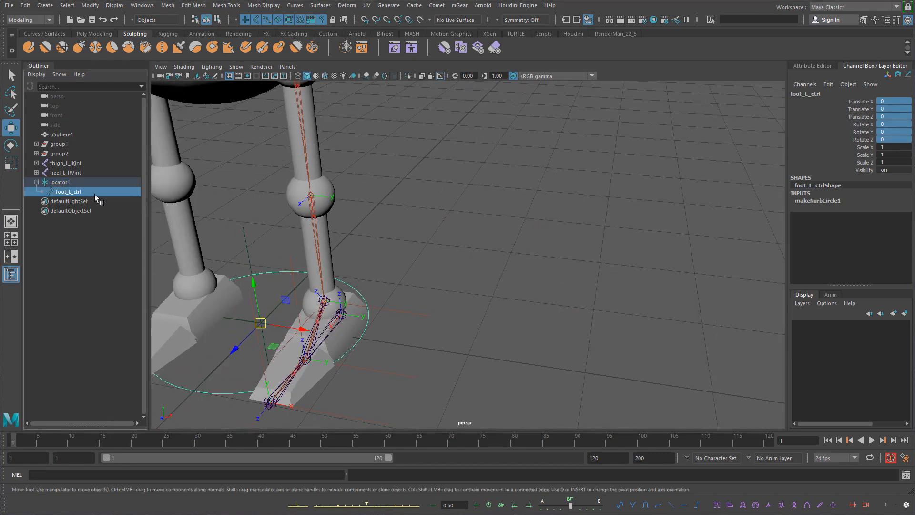
middle_click_drag(313, 240, 371, 239, "alt")
left_click(82, 183)
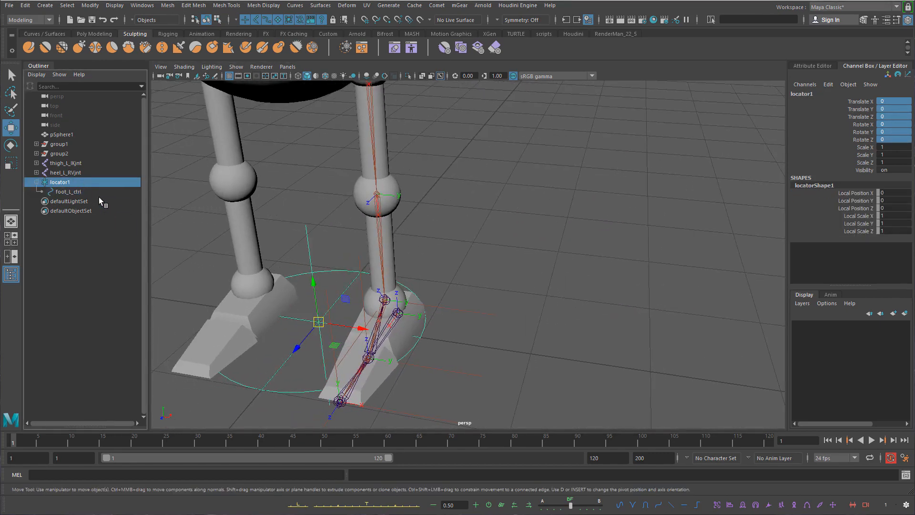
left_click(99, 195)
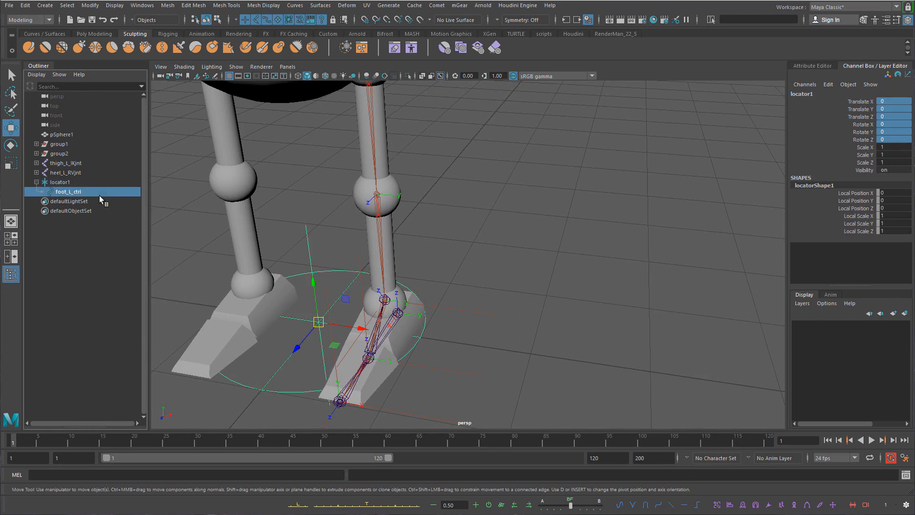
left_click(86, 182)
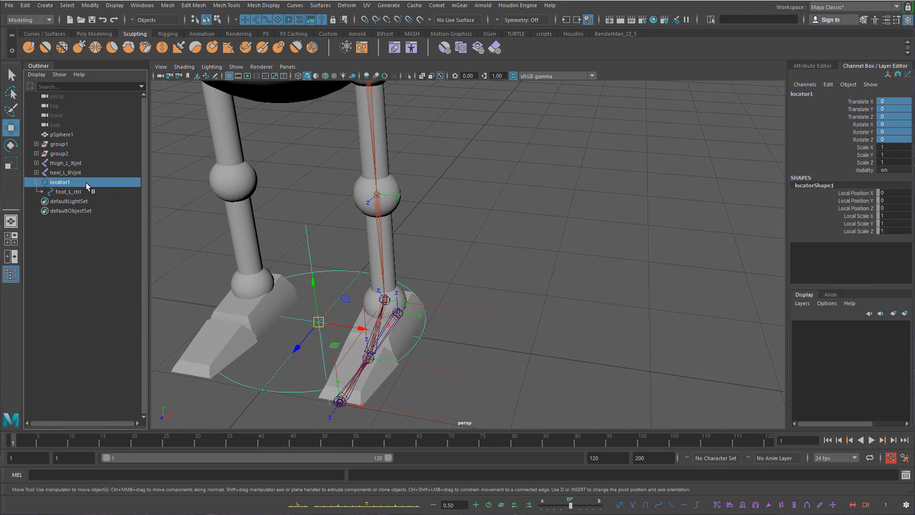
key("ctrl+g")
left_click(79, 192)
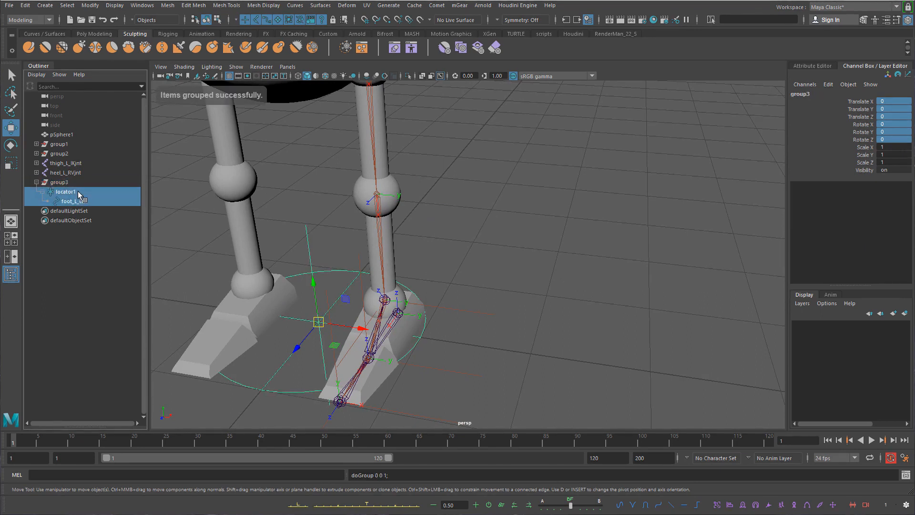
left_click_drag(78, 191, 77, 183)
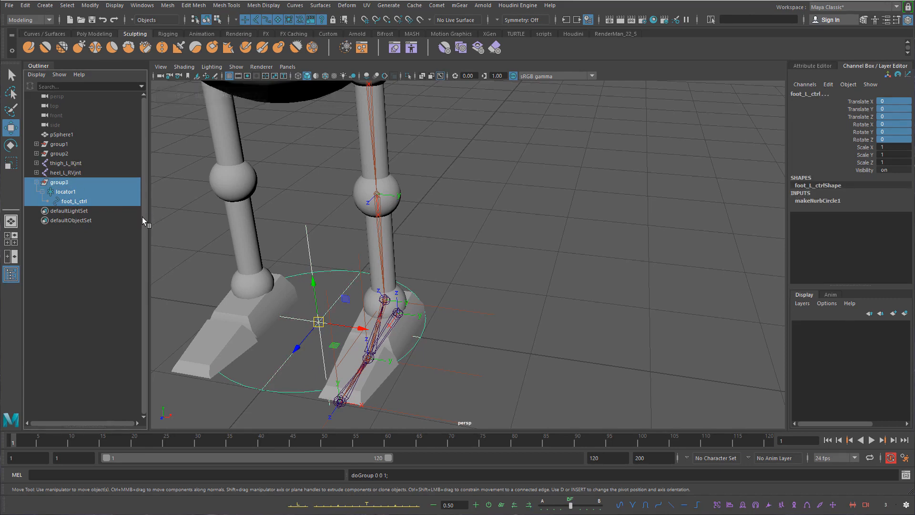
left_click(103, 210)
left_click(107, 202)
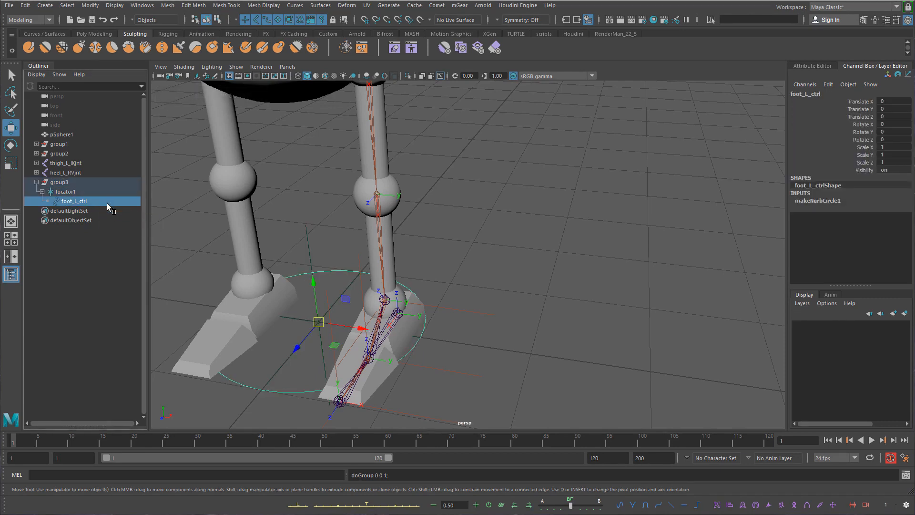
Unparent foot_L_ctrl from locator1, delete group3 together with the locator, and select foot_L_ctrl
key("shift+p")
left_click(68, 183)
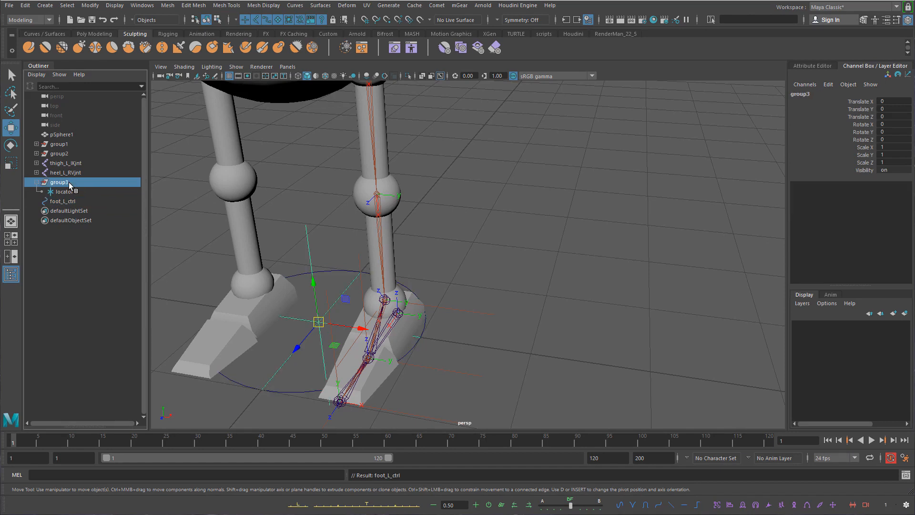
key("Delete")
left_click(69, 182)
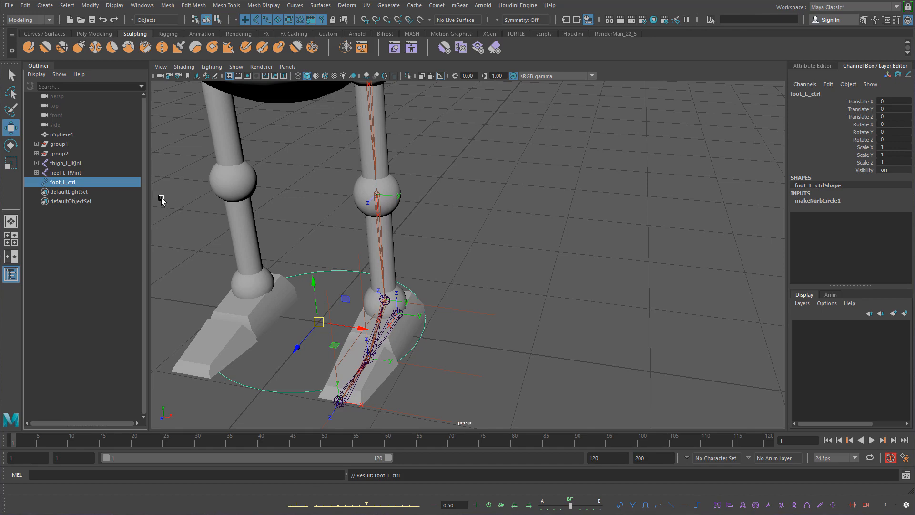
Wrap foot_L_ctrl in two nested groups, expand the new hierarchy, and select the inner group
key("q")
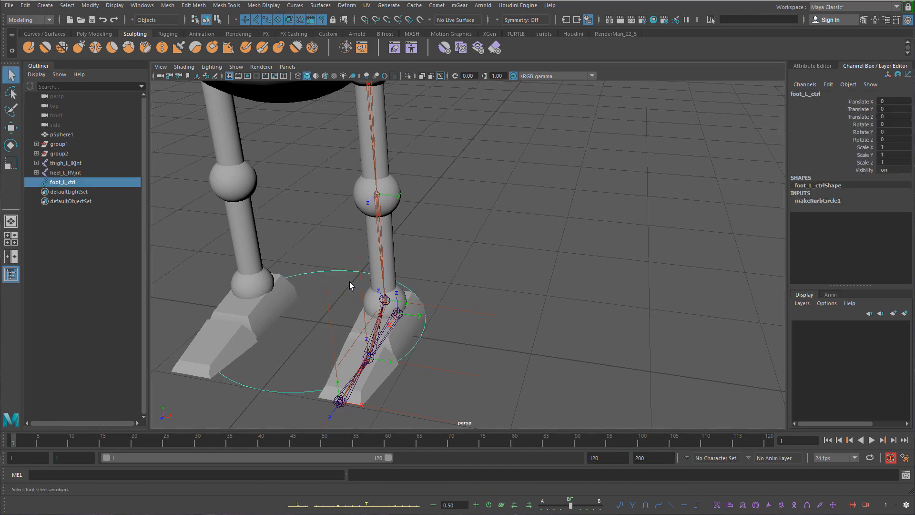
key("w")
left_click_drag(343, 283, 371, 282, "alt")
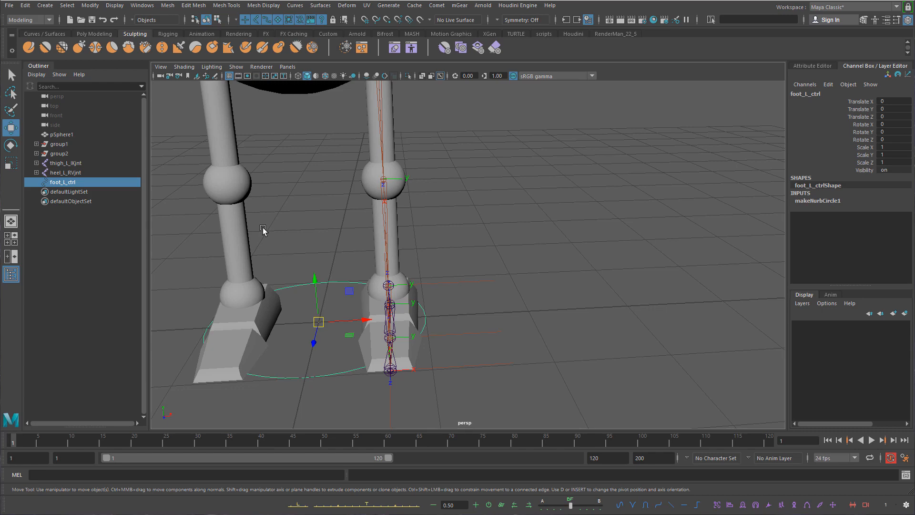
left_click_drag(255, 230, 552, 286, "alt")
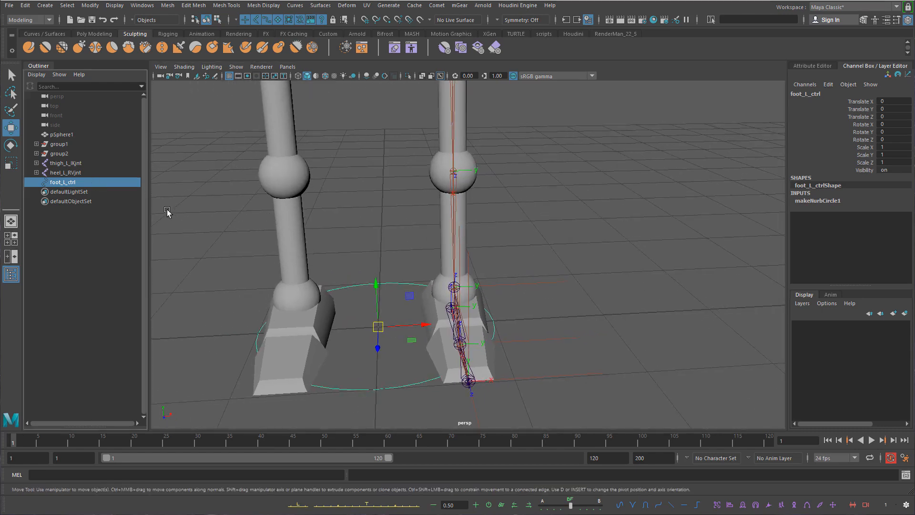
key("ctrl+g")
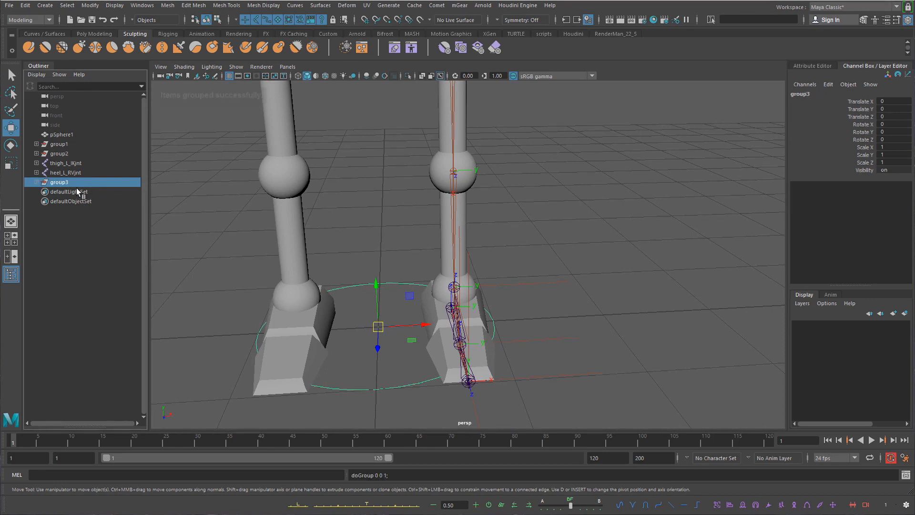
key("ctrl+g")
left_click(101, 200, "shift")
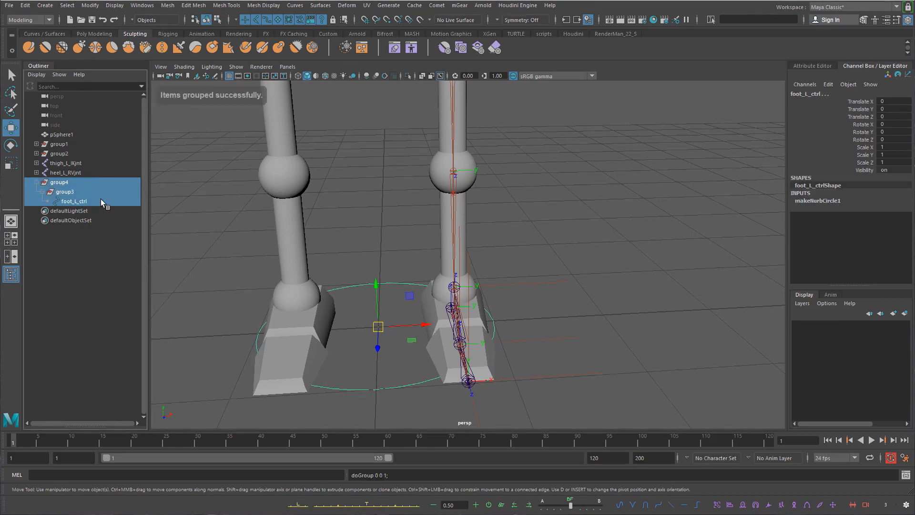
left_click(96, 193)
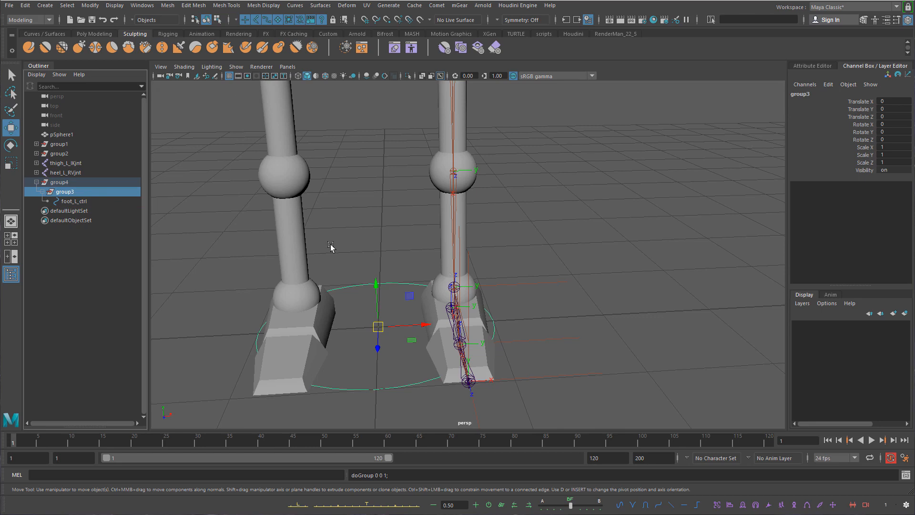
Move the outer group, group4, to about X 2.17, Y 1.18, and select group3 inside it
left_click(75, 182)
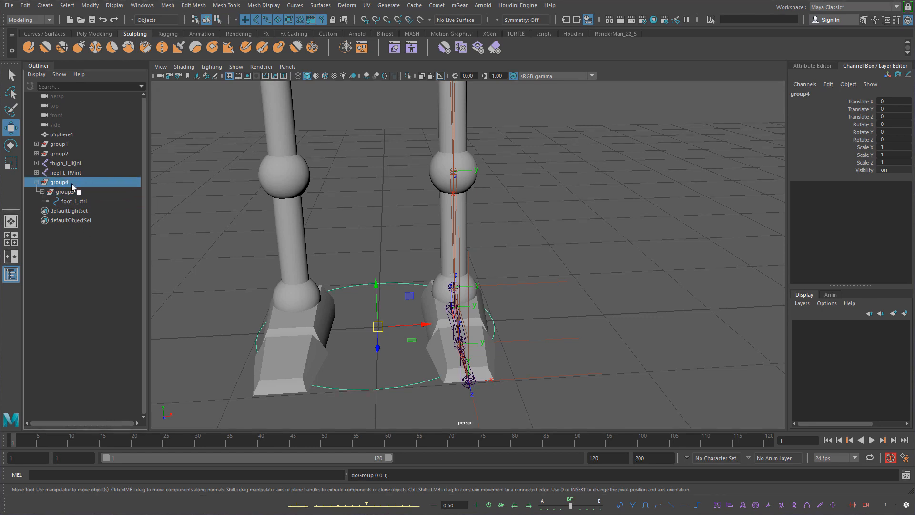
left_click_drag(407, 299, 660, 157)
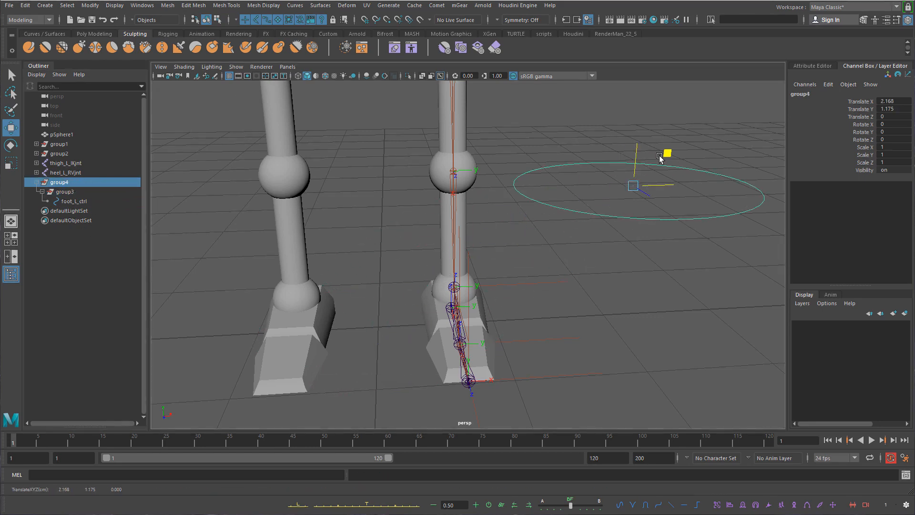
left_click(121, 191)
key("f")
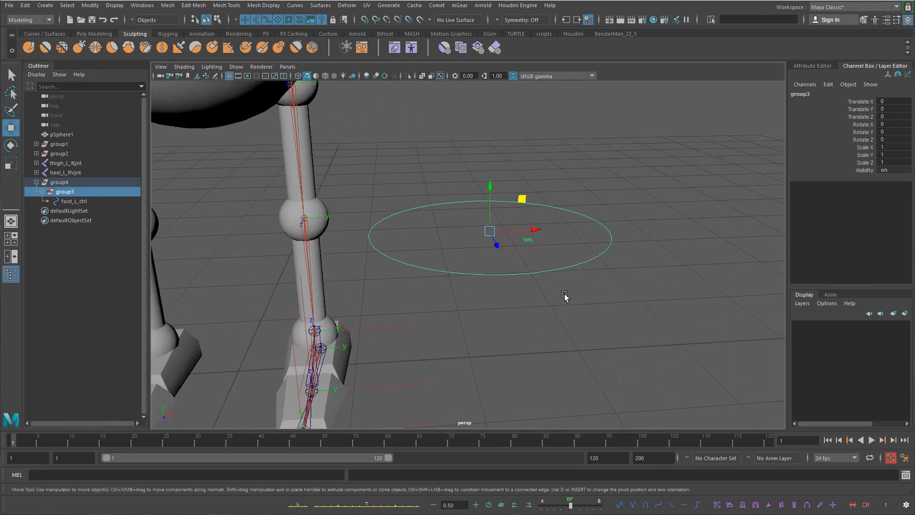
Rotate foot_L_ctrl about 25.5 degrees around its X axis
left_click(79, 201)
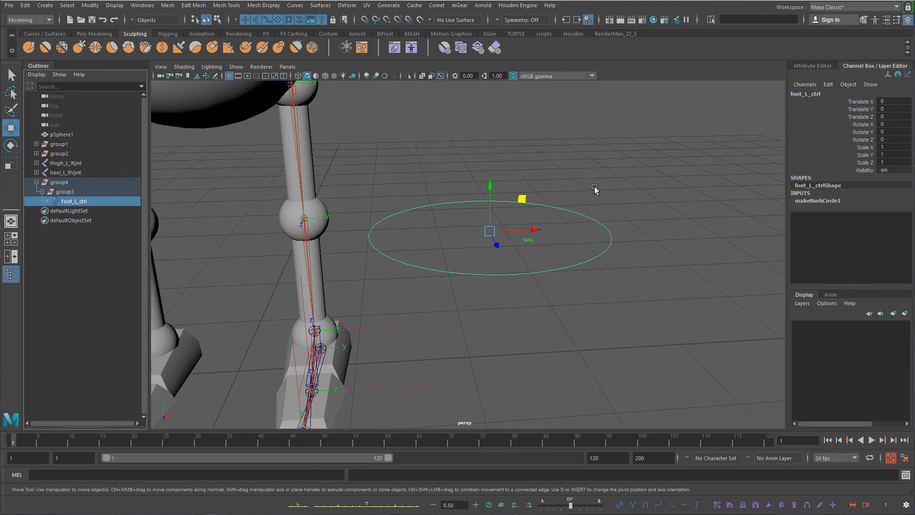
left_click_drag(594, 189, 557, 224)
key("e")
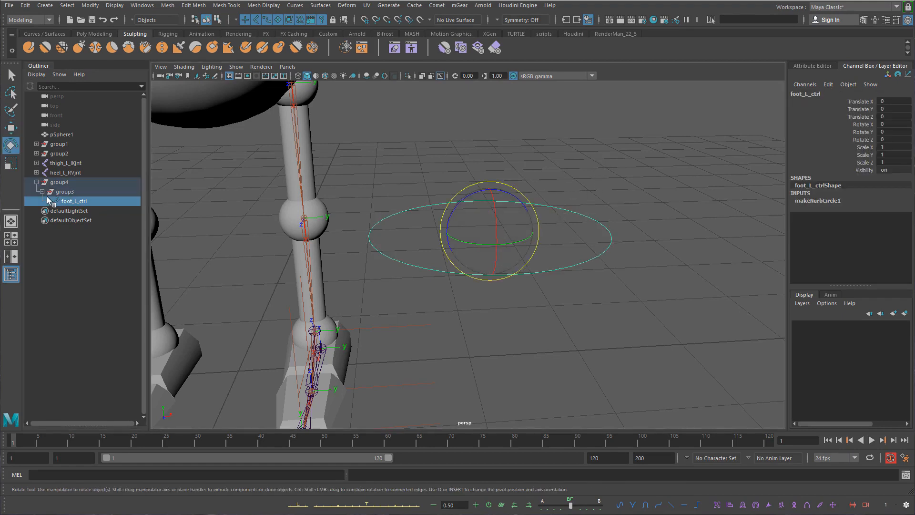
left_click(647, 177)
left_click_drag(647, 178, 561, 237)
left_click_drag(496, 217, 496, 234)
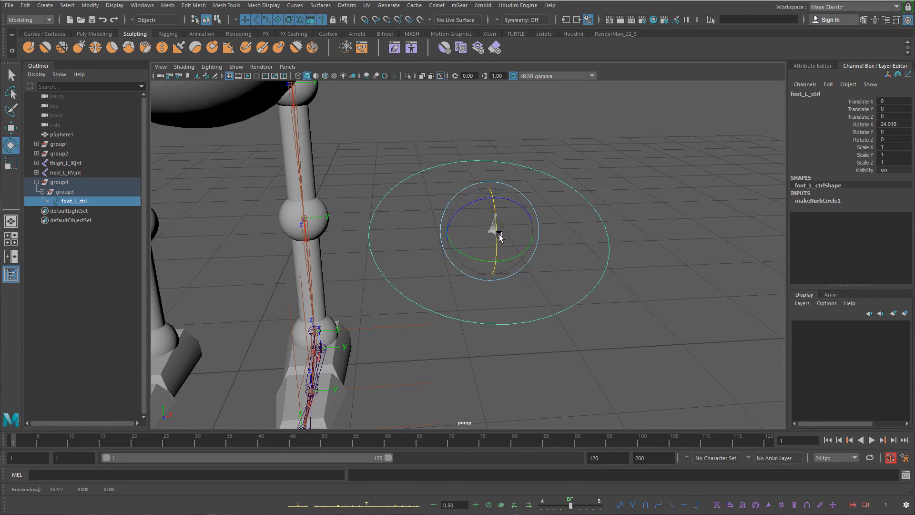
Rotate group3 about 25 degrees around X, and set its Rotate X back to 0
left_click(81, 193)
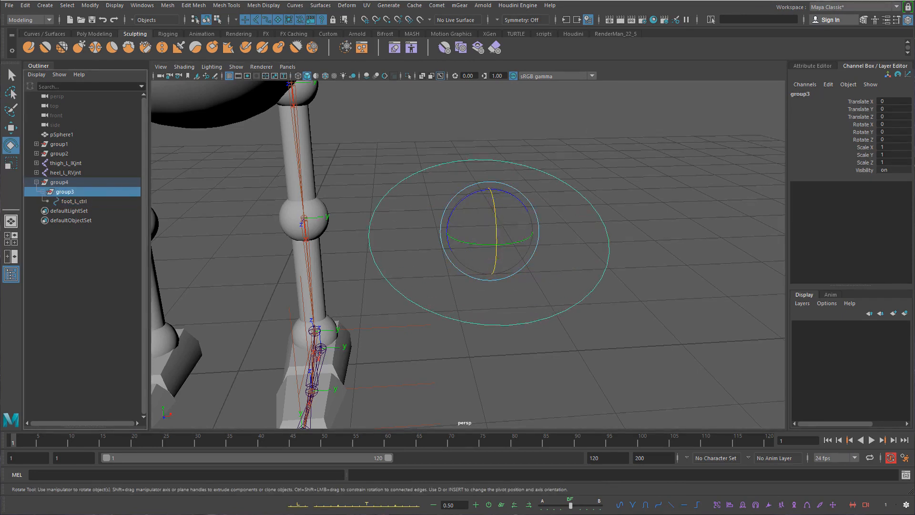
left_click(863, 132)
left_click(862, 124)
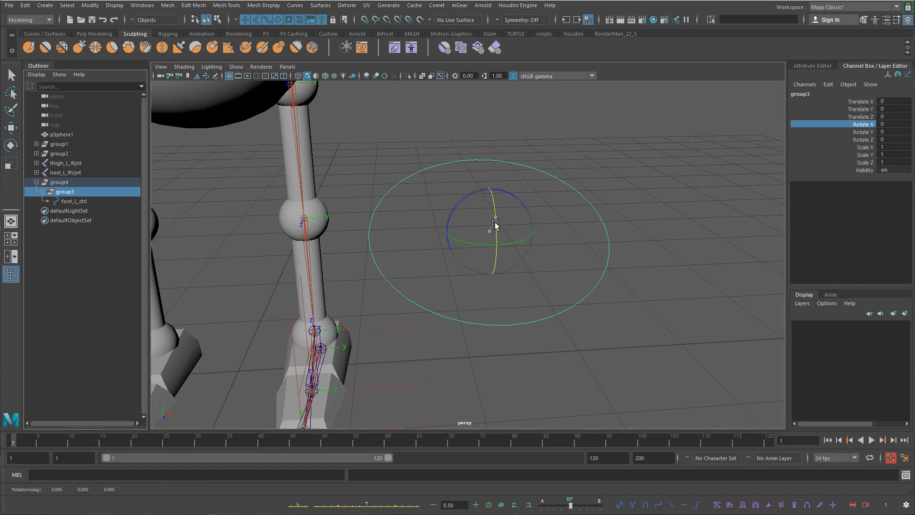
middle_click_drag(494, 220, 495, 238)
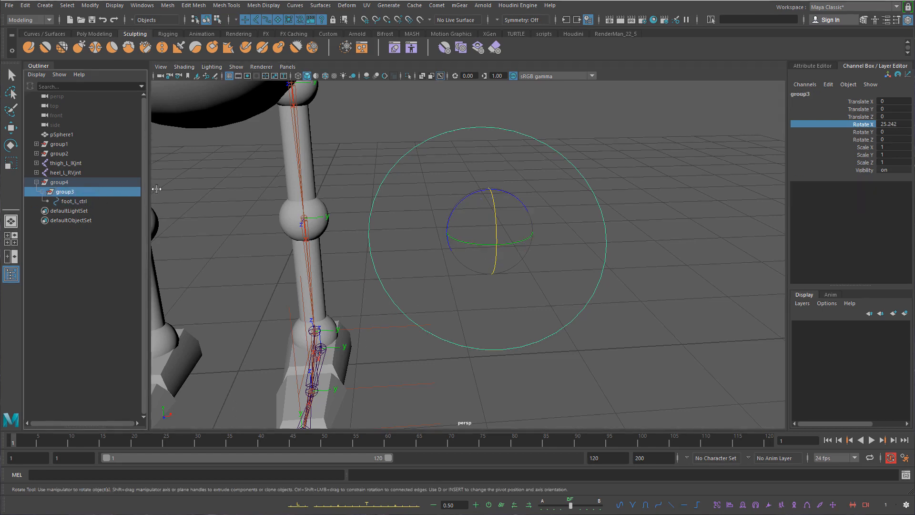
left_click(906, 125)
type("0")
key("Return")
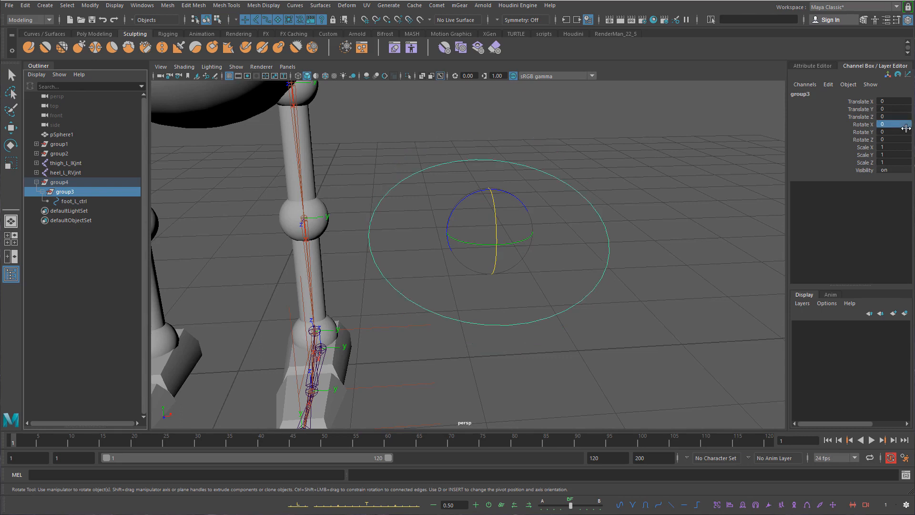
Rotate foot_L_ctrl to about 33.9 degrees in X, and wrap group3 in three more nested groups
left_click(89, 201)
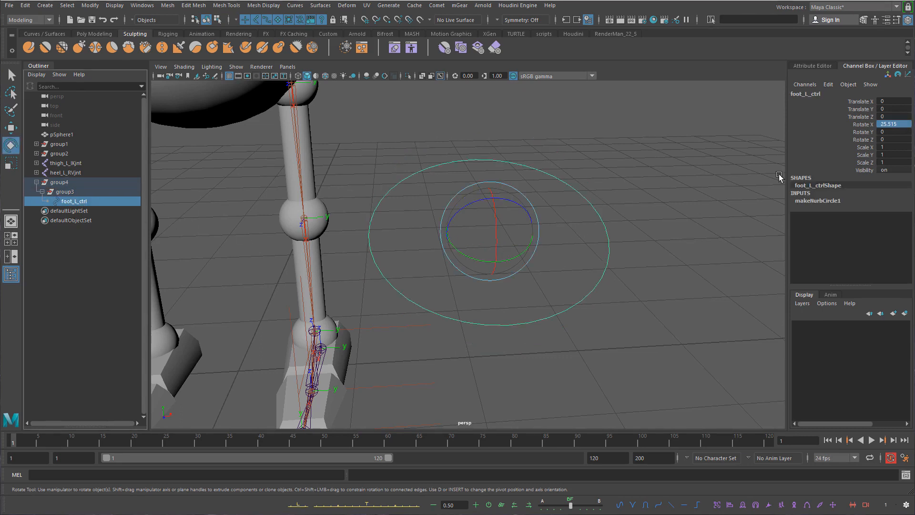
left_click_drag(491, 232, 497, 241)
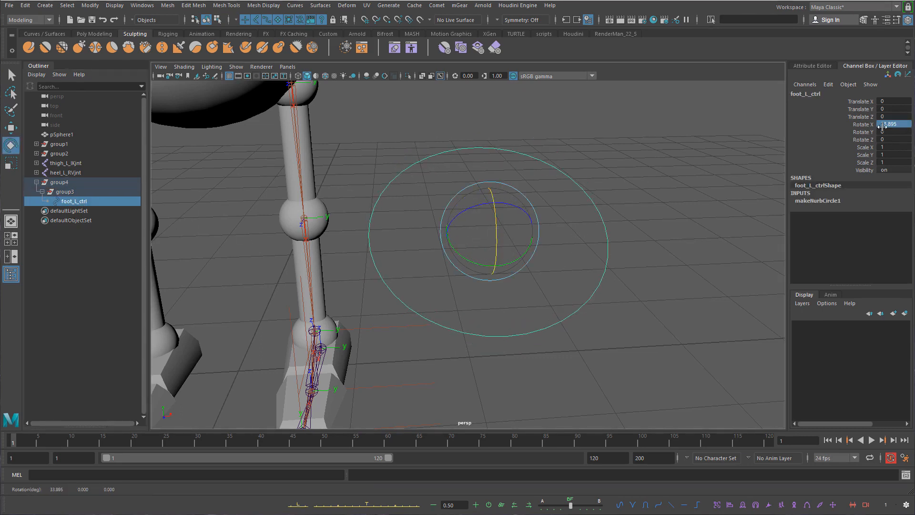
left_click(77, 193)
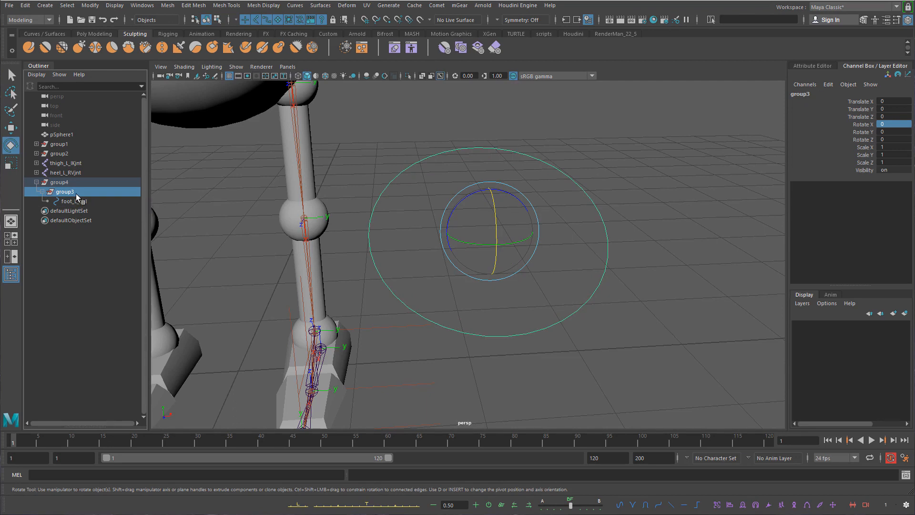
key("ctrl+g")
key("ctrl+g")
key("ctrl+g")
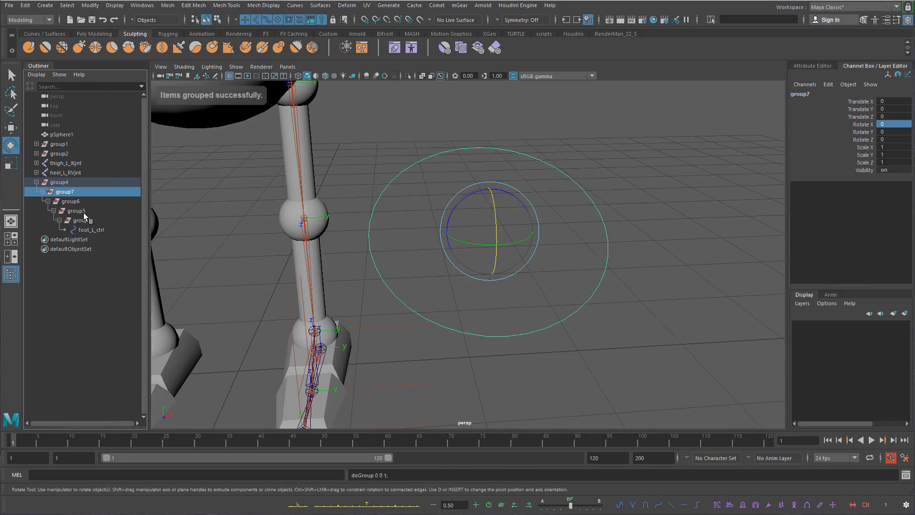
Compare the transform values of foot_L_ctrl and each of its nested parent groups, from group3 up to group7
left_click(94, 229)
left_click(95, 220)
left_click(95, 209)
left_click(100, 228)
left_click(103, 220)
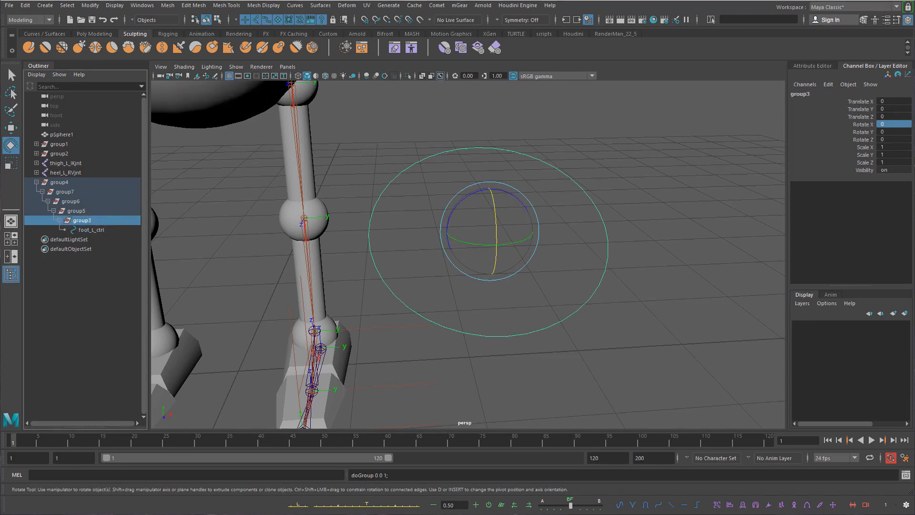
left_click(862, 131)
key("w")
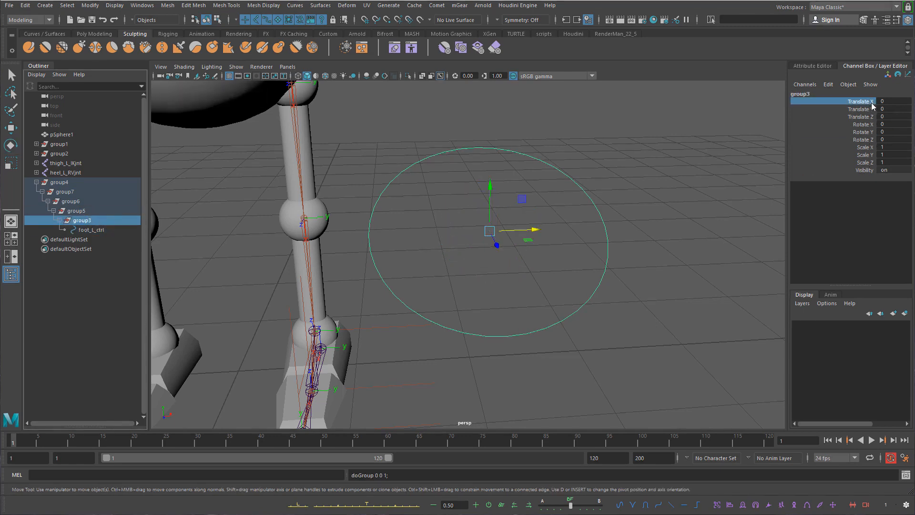
left_click(107, 230)
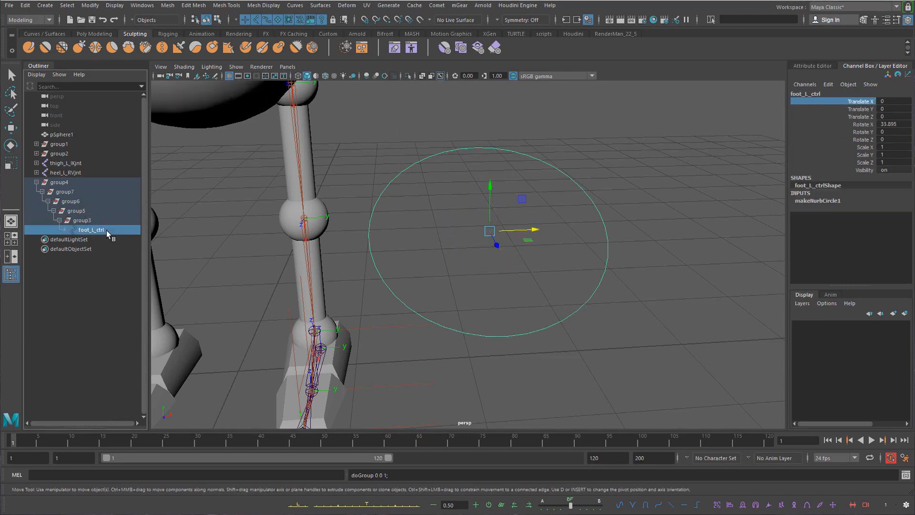
left_click(106, 220)
left_click(106, 210)
left_click(105, 200)
left_click(105, 191)
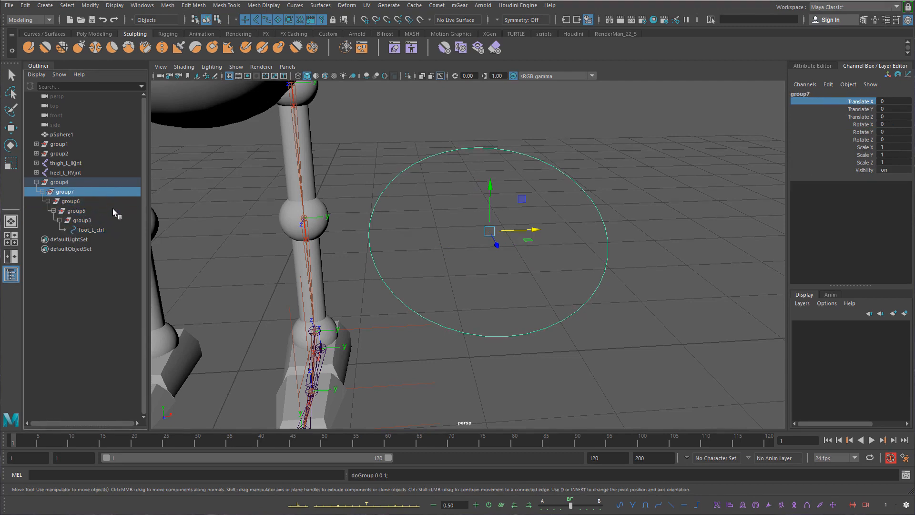
left_click(122, 231)
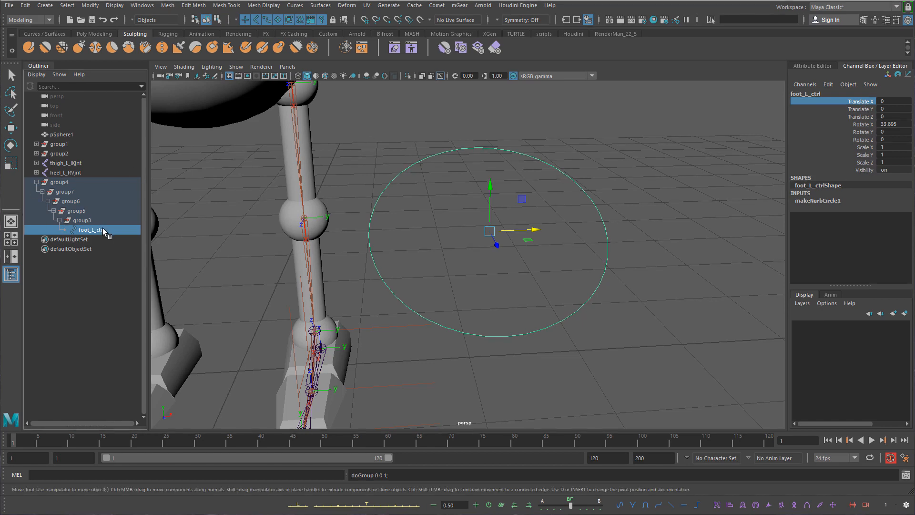
Unparent foot_L_ctrl, delete group4 with all its nested groups, and select foot_L_ctrl
key("shift+p")
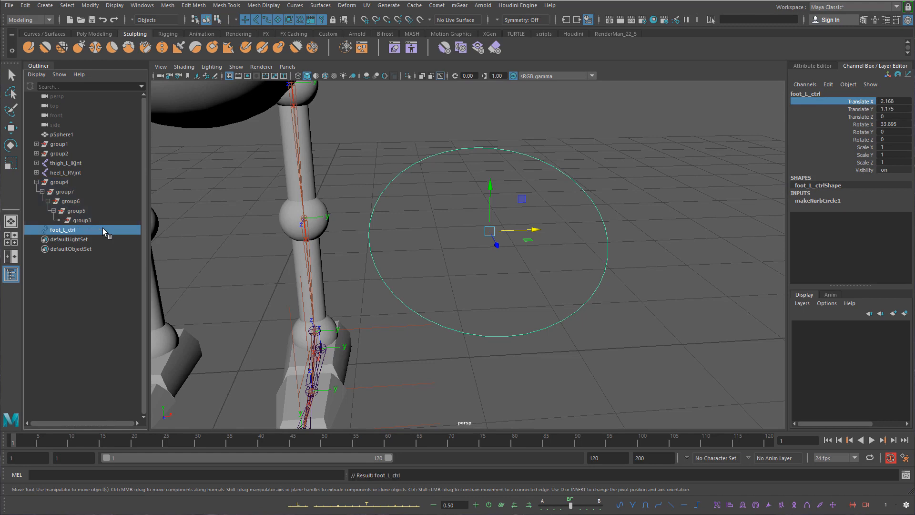
left_click(71, 183)
key("Delete")
left_click(69, 182)
Set foot_L_ctrl's Translate X, Y, Z and Rotate X values to 0
key("e")
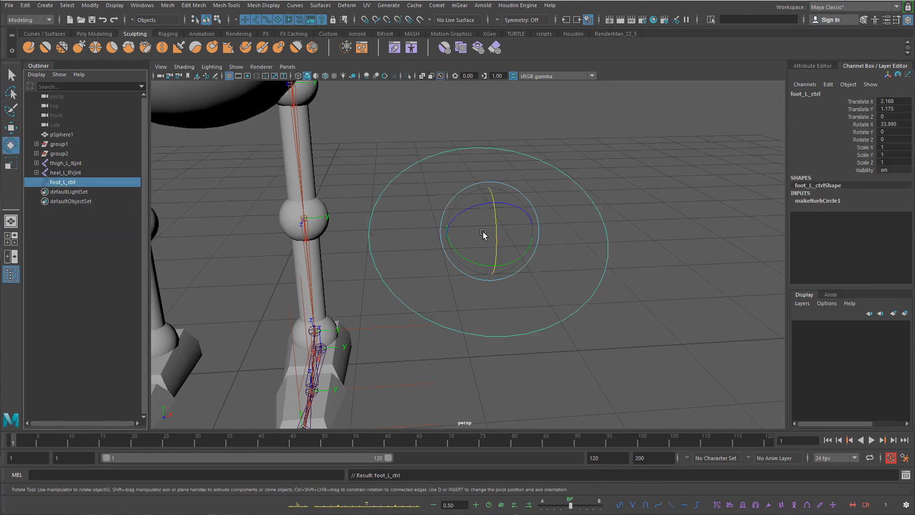
left_click_drag(891, 101, 891, 109)
type("0")
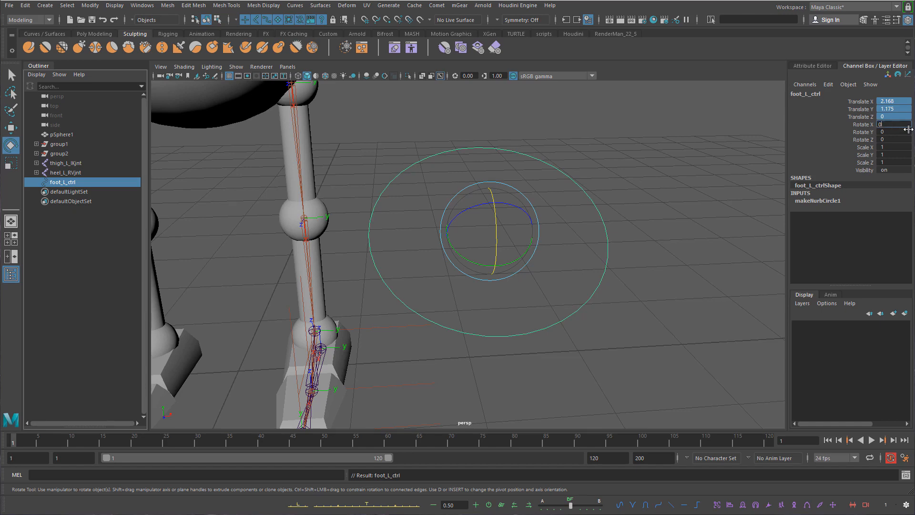
key("Return")
Group foot_L_ctrl twice so it sits inside two nested groups, and expand the full hierarchy
middle_click_drag(535, 339, 810, 281, "alt")
key("q")
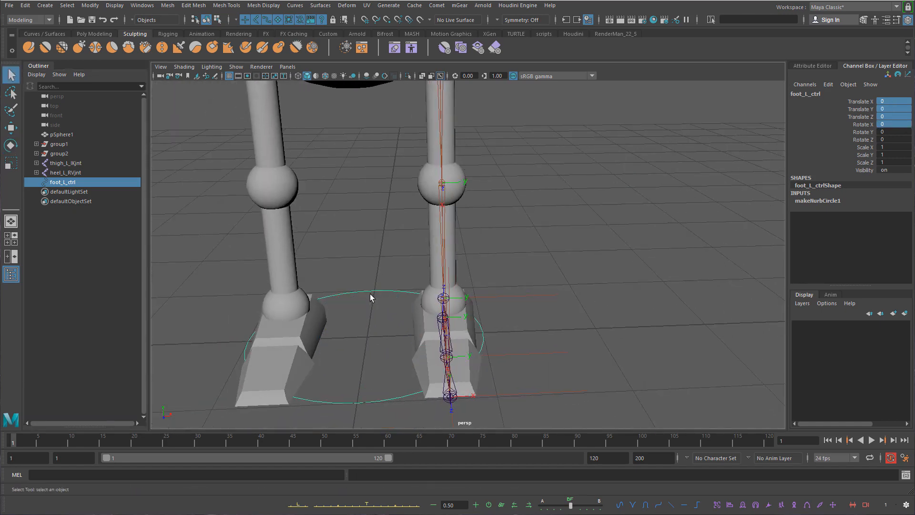
left_click(70, 183)
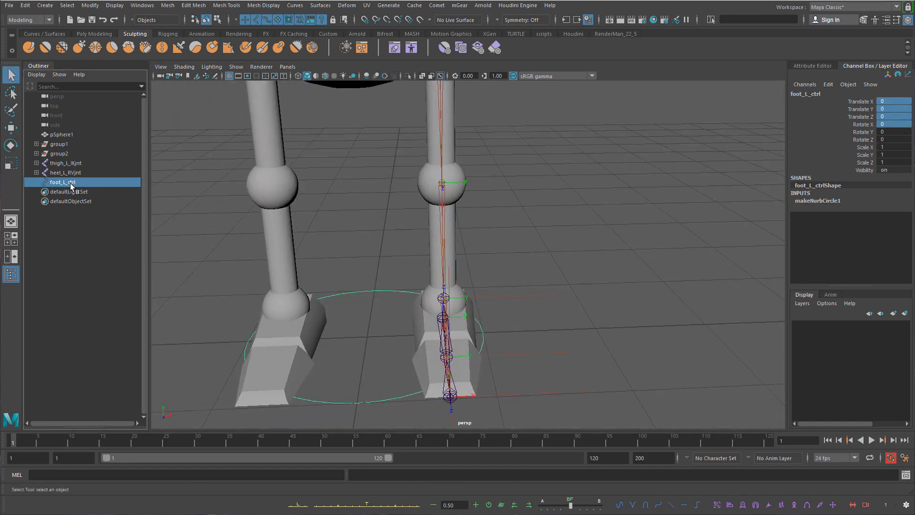
key("ctrl+g")
key("ctrl+g")
left_click(36, 182)
left_click(42, 191)
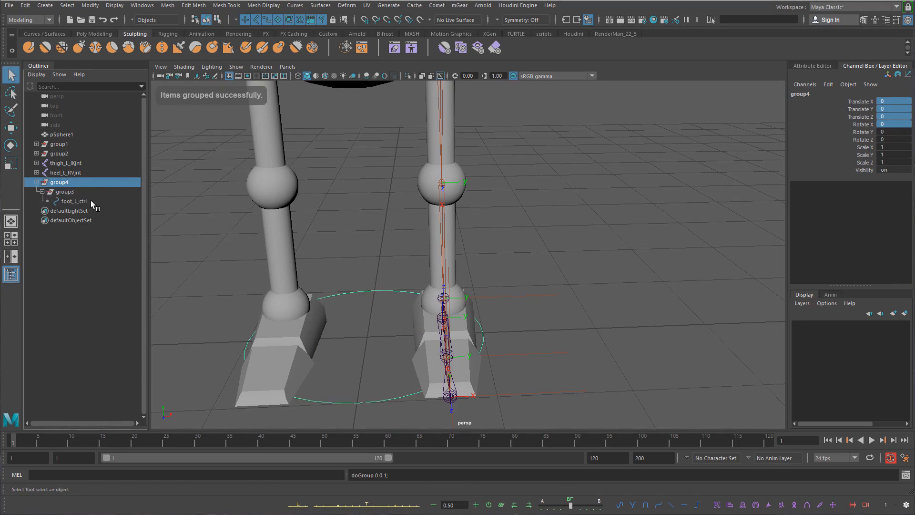
Rename the inner group directly above foot_L_ctrl as foot_L_offset, reusing the control's name as the base
left_click(85, 200)
double_click(87, 200)
key("ctrl+c")
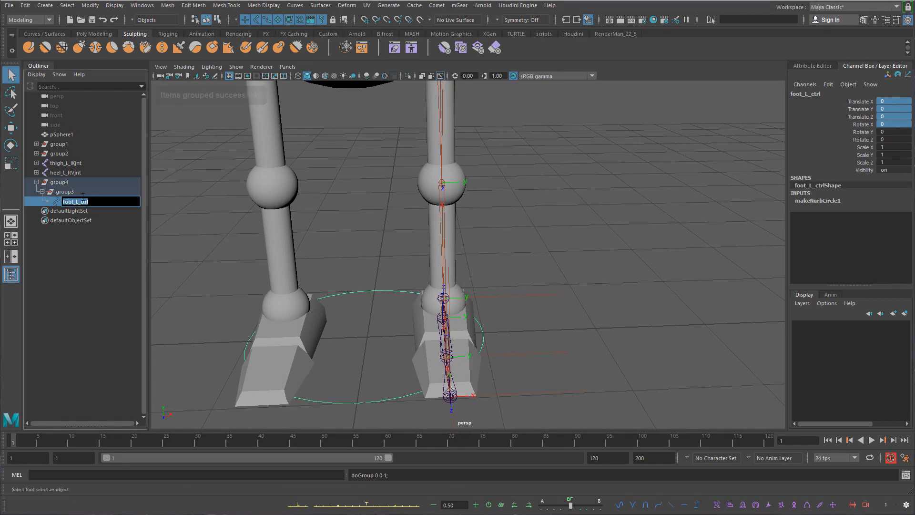
double_click(85, 193)
key("ctrl+v")
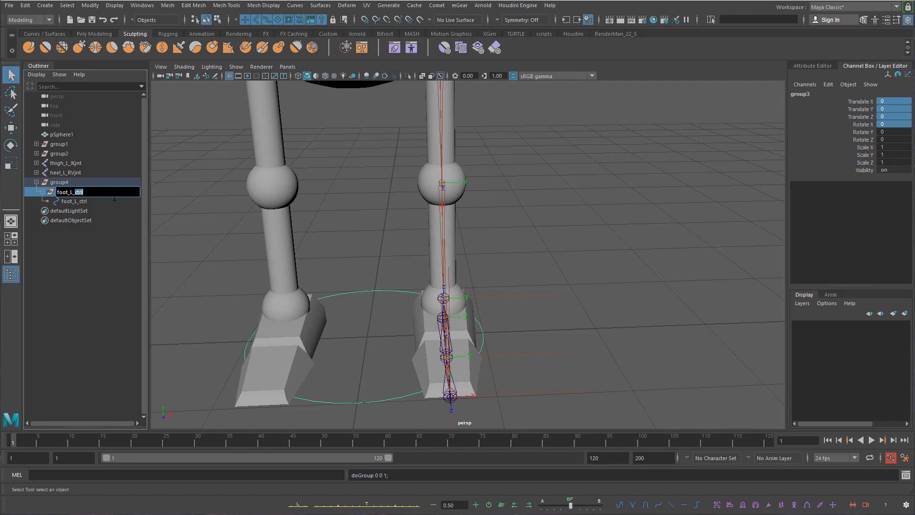
type("offse")
key("Return")
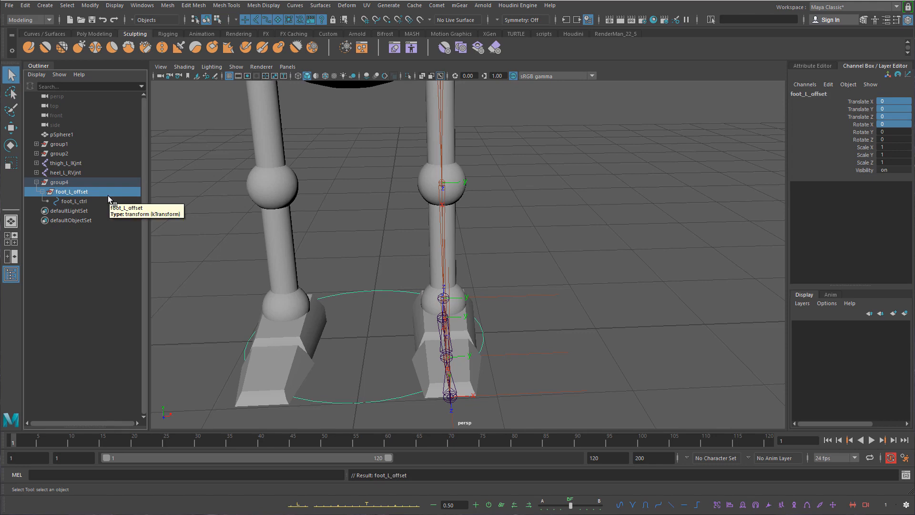
double_click(76, 192)
key("ctrl+c")
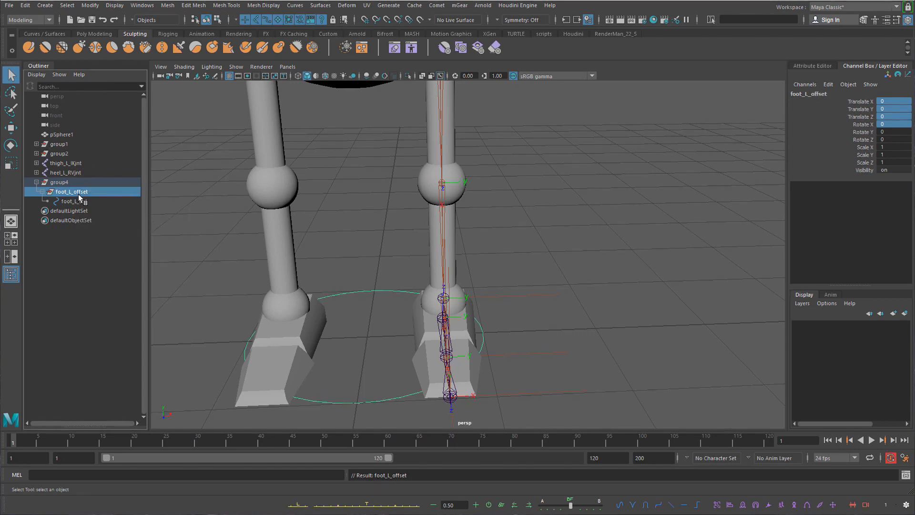
type("foot_L_s")
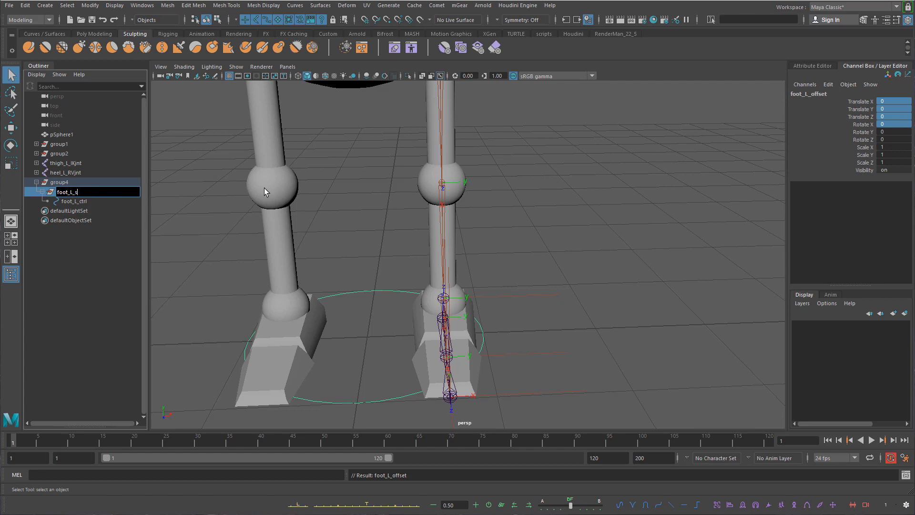
type("etDriveKe")
type("t")
key("Return")
Rename the outer group above foot_L_offset as foot_L_trs
double_click(84, 183)
key("ctrl+v")
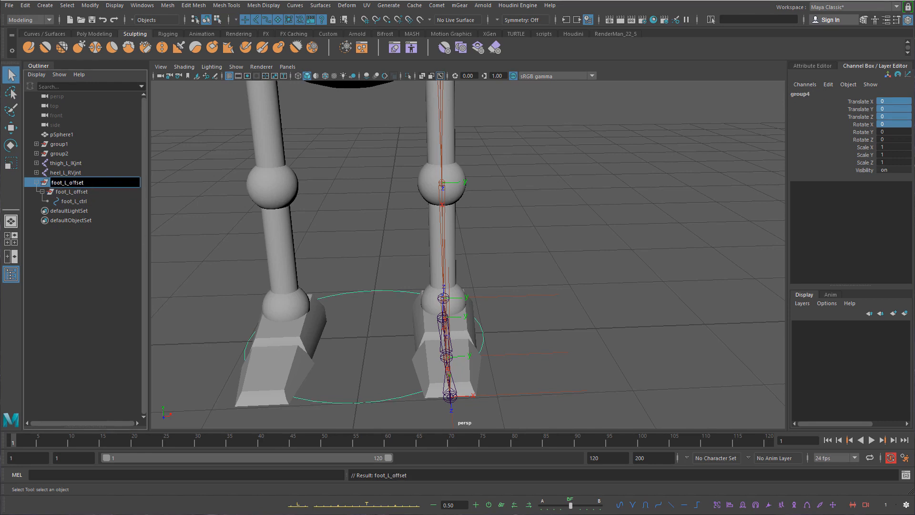
double_click(72, 183)
type("trg")
key("BackSpace")
type("zerpr")
key("BackSpace")
type("o")
key("BackSpace")
key("BackSpace")
key("BackSpace")
key("BackSpace")
key("BackSpace")
type("zero")
key("BackSpace")
key("BackSpace")
key("BackSpace")
type("ero ou")
key("BackSpace")
key("BackSpace")
key("BackSpace")
key("BackSpace")
key("BackSpace")
key("BackSpace")
type("Zout")
key("BackSpace")
key("BackSpace")
key("BackSpace")
key("BackSpace")
key("Caps_Lock")
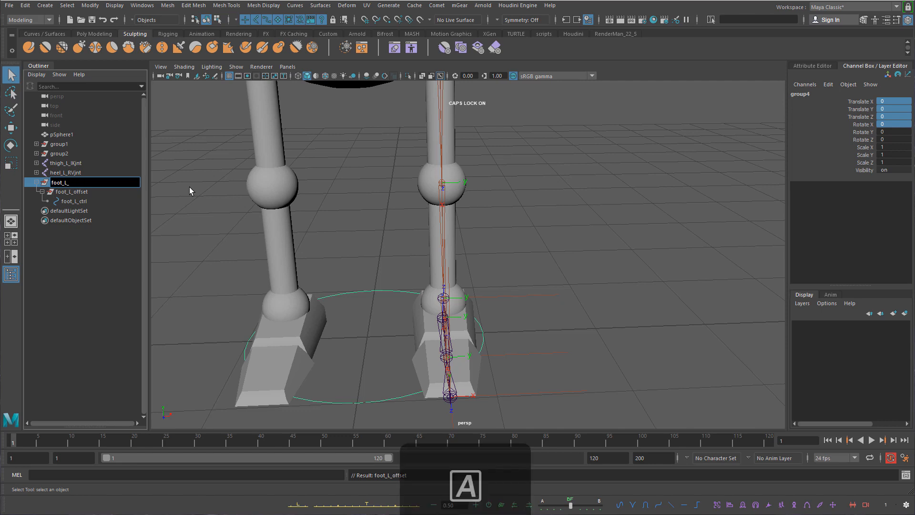
type("TR")
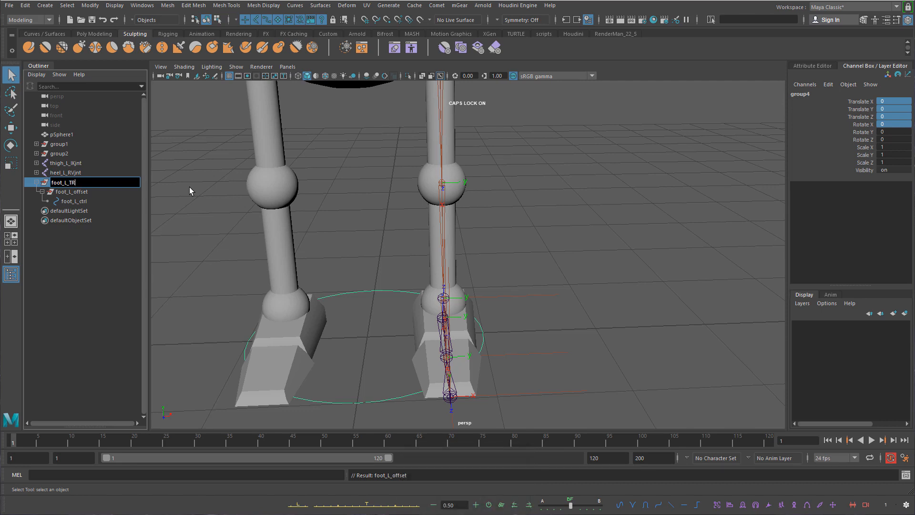
type("S")
key("BackSpace")
key("BackSpace")
key("BackSpace")
key("Caps_Lock")
type("trs")
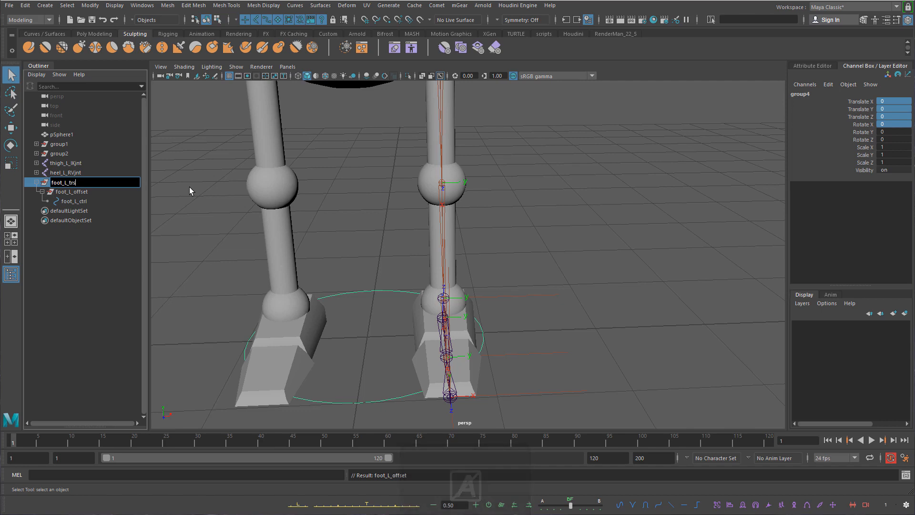
key("Return")
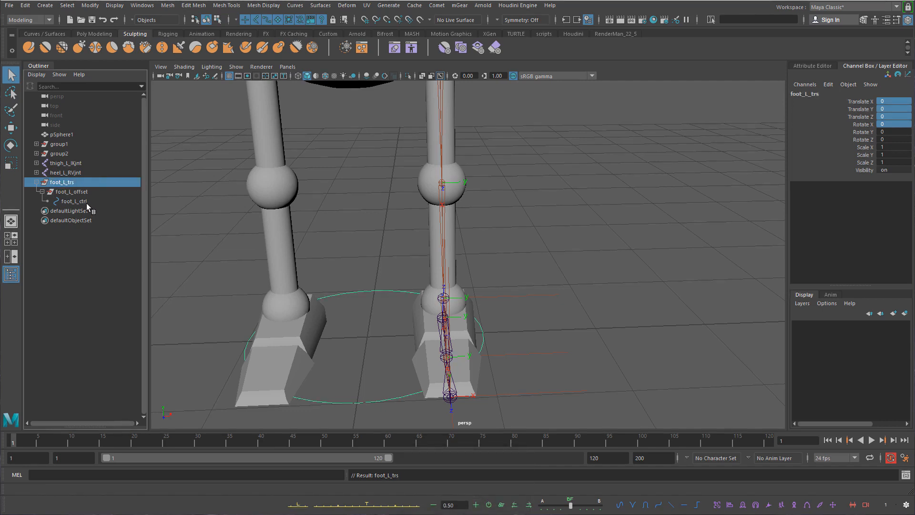
Inspect the foot_L_trs and foot_L_ctrl nodes in turn, checking their placement and transform values
left_click_drag(87, 203, 86, 183)
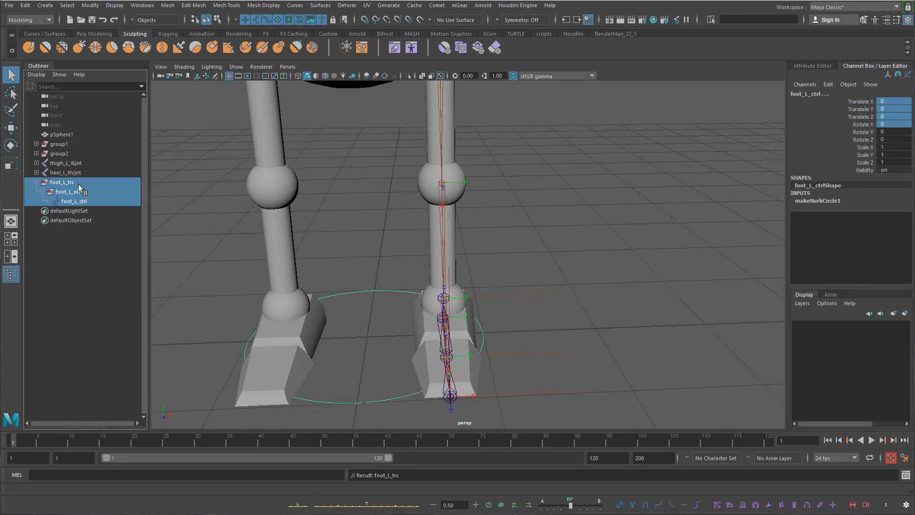
left_click(77, 184)
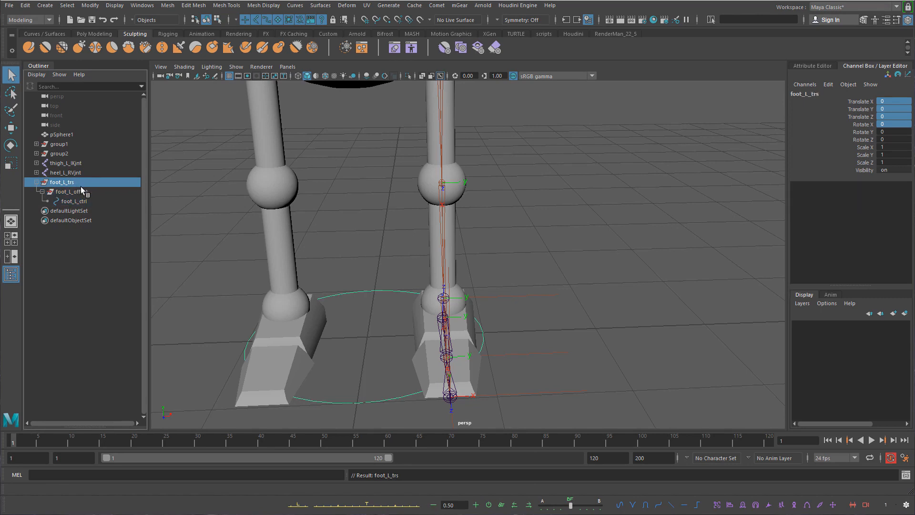
left_click_drag(250, 202, 210, 190, "alt")
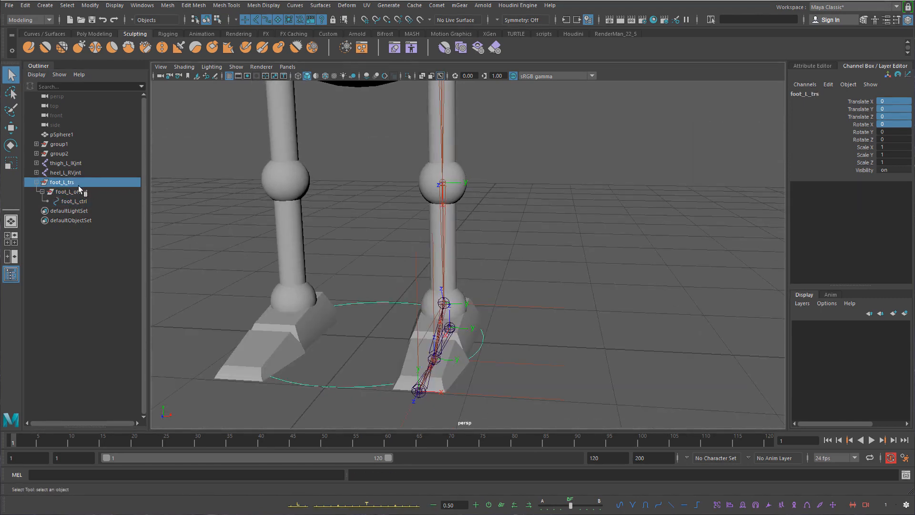
left_click_drag(352, 307, 355, 317, "alt")
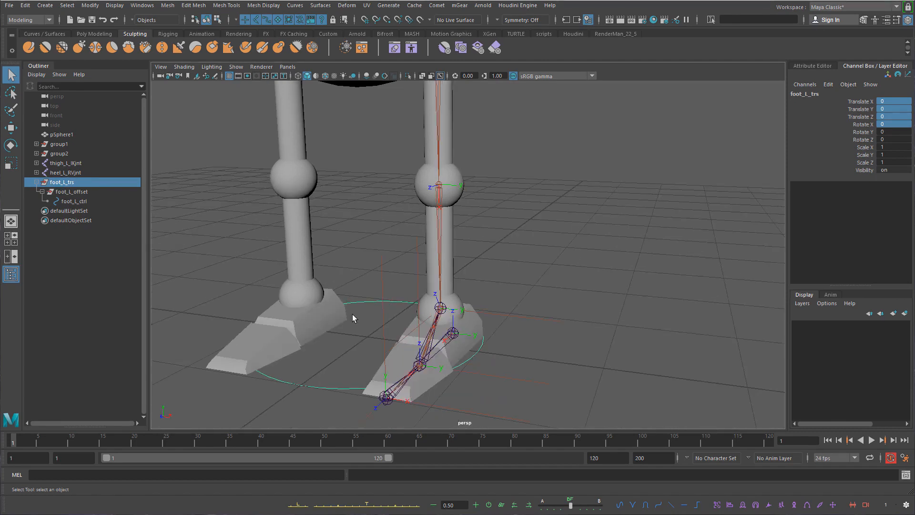
key("w")
left_click(90, 201)
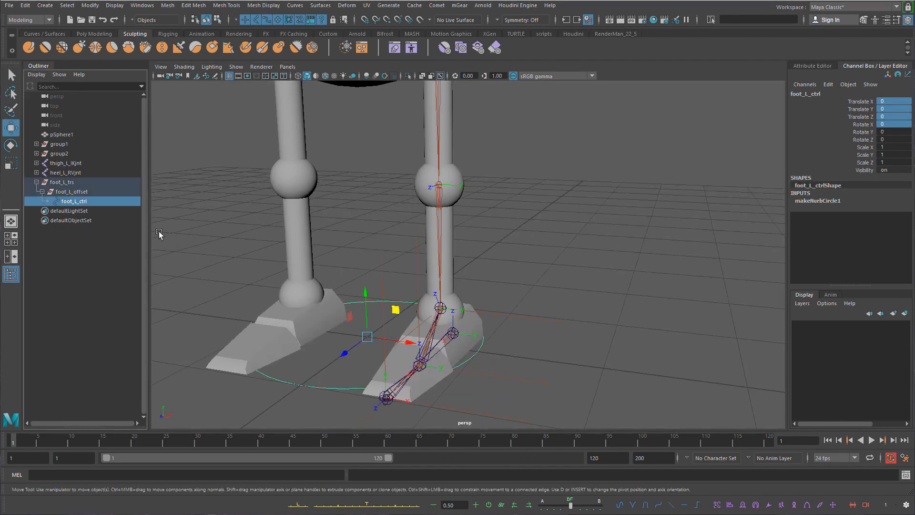
left_click_drag(391, 286, 553, 248, "alt")
key("ctrl+z")
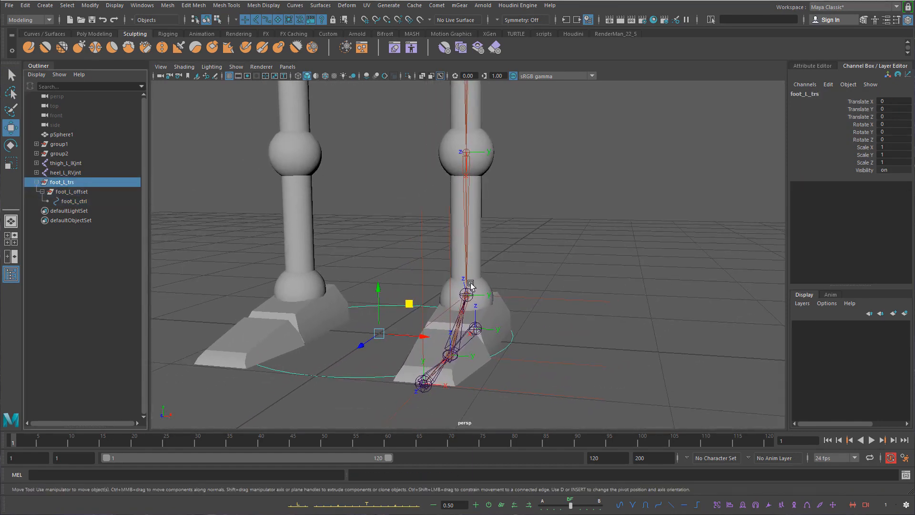
key("q")
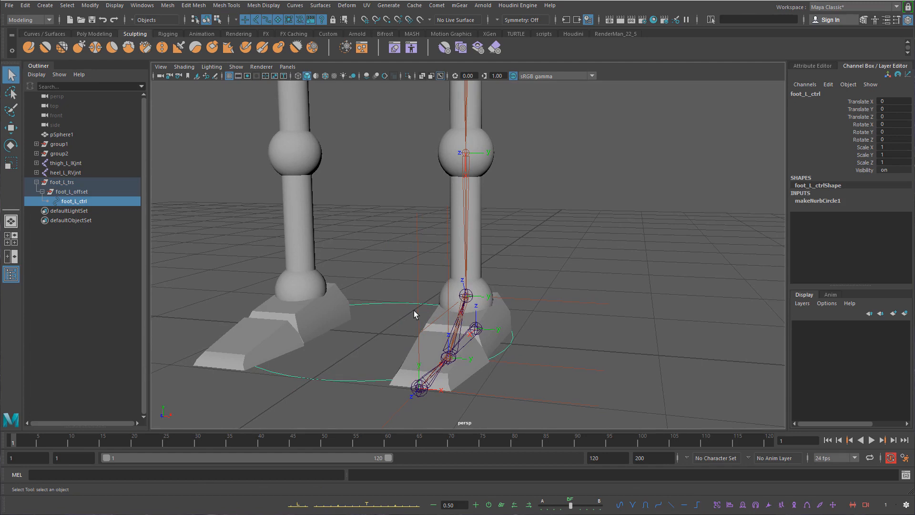
Try moving foot_L_ctrl itself to the left ankle, about 0.711 in X and 0.352 in Y
scroll(443, 301, "up", 2)
left_click(386, 281)
left_click(375, 306)
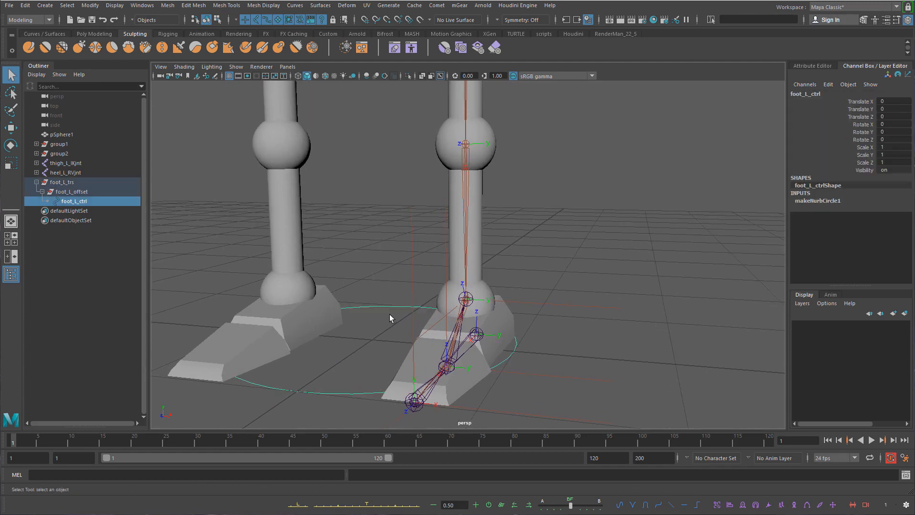
left_click(80, 184)
left_click(364, 307)
key("w")
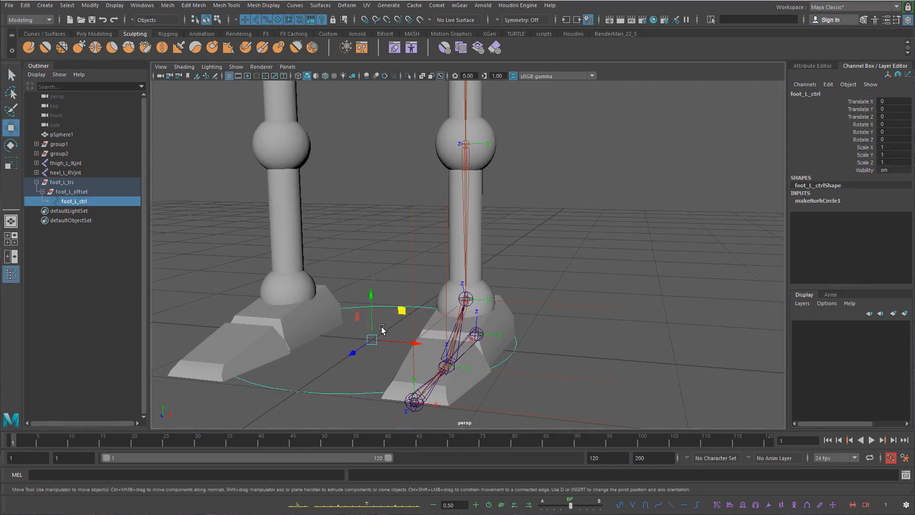
left_click_drag(404, 309, 505, 265)
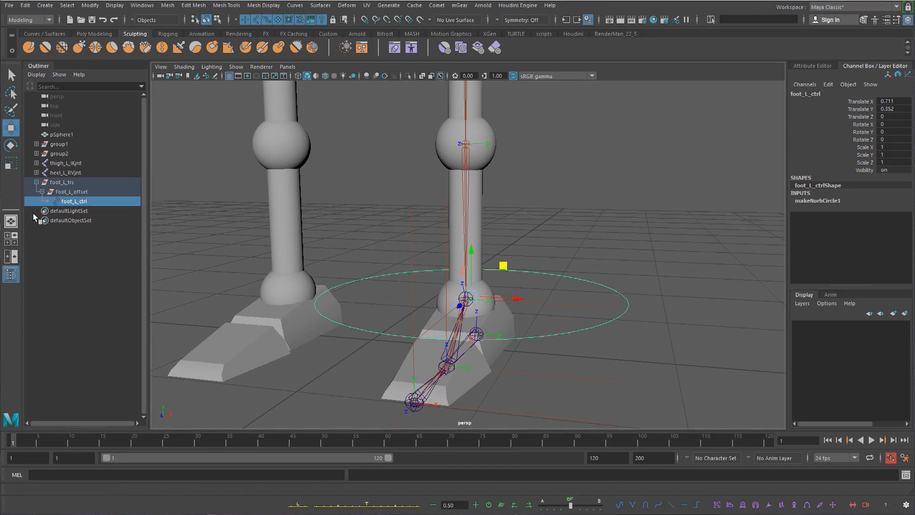
Compare the pivots and transform values of foot_L_offset, foot_L_trs and foot_L_ctrl, and undo the control's move
left_click(80, 193)
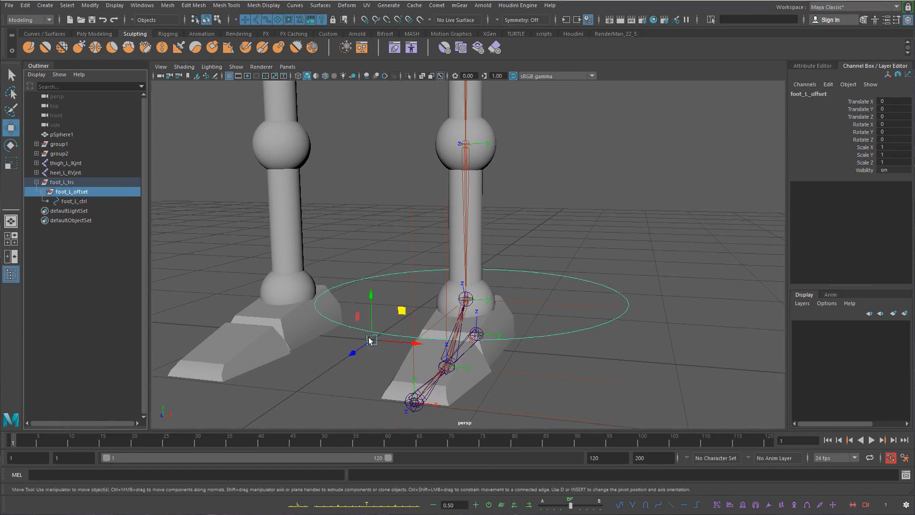
left_click(85, 183)
left_click(93, 200)
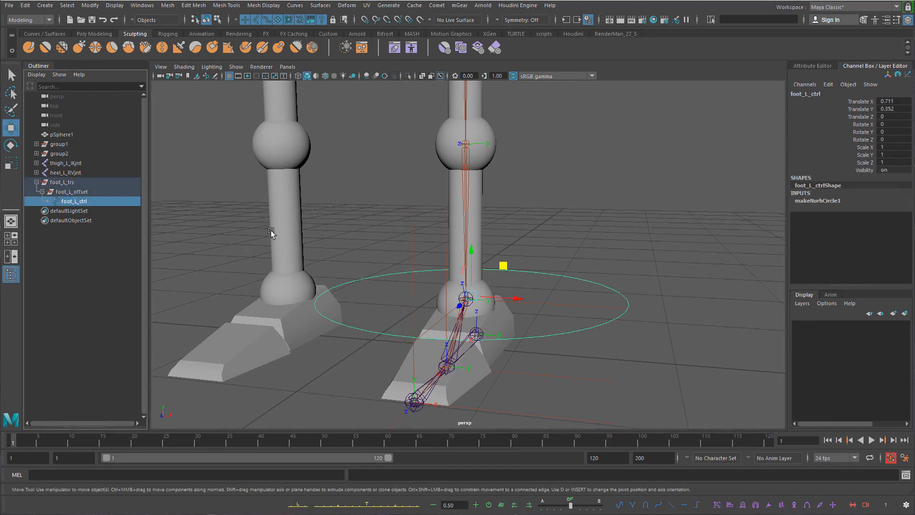
key("ctrl+z")
key("ctrl+z")
key("ctrl+z")
key("ctrl+z")
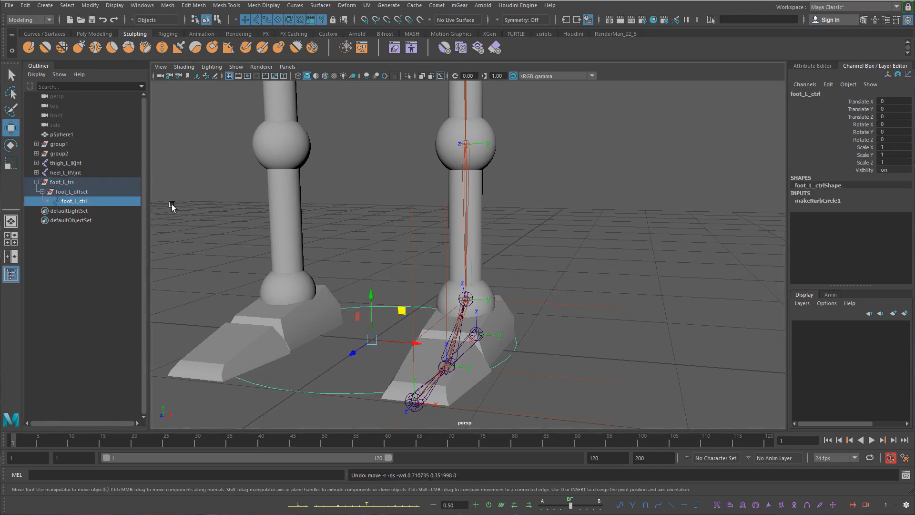
Snap the foot_L_trs group onto the left ankle joint and select the foot_L_ctrl curve
left_click(83, 183)
right_click_drag(450, 285, 458, 285, "alt")
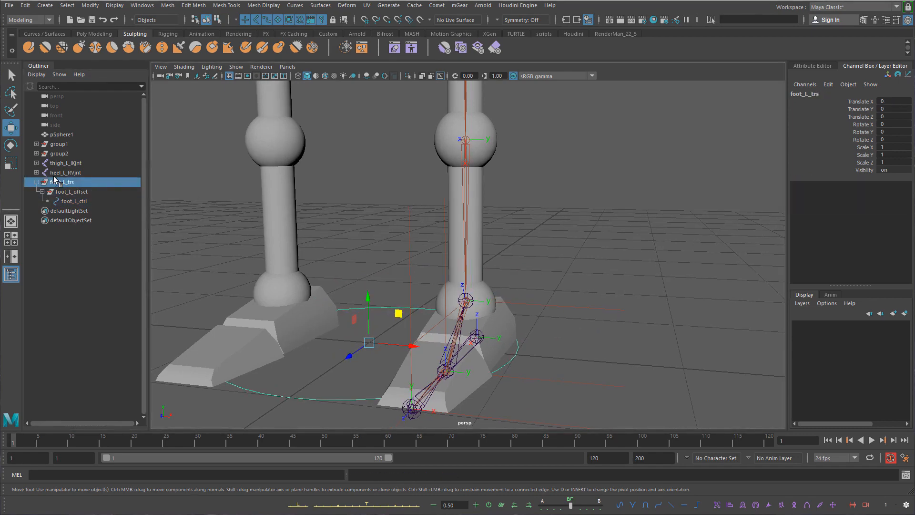
middle_click_drag(415, 251, 414, 241, "alt")
scroll(414, 242, "up", 1)
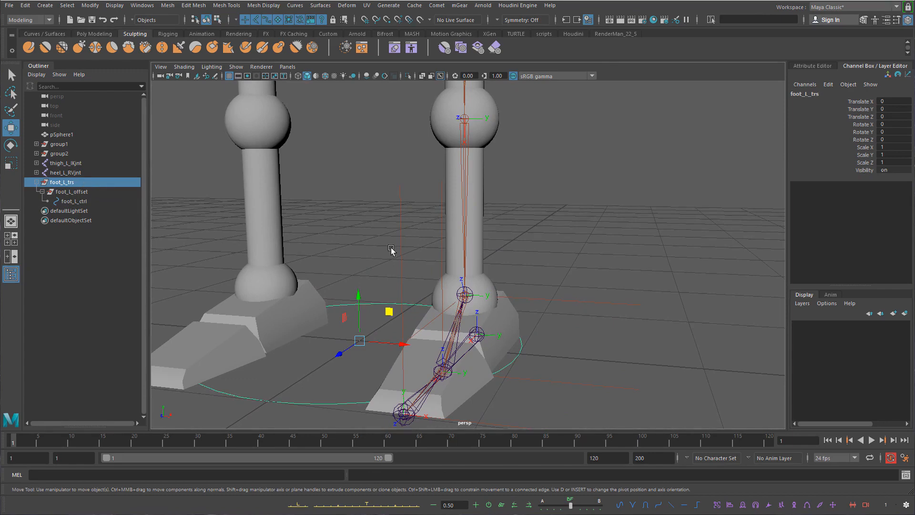
left_click_drag(529, 318, 503, 318, "alt")
scroll(462, 311, "up", 1)
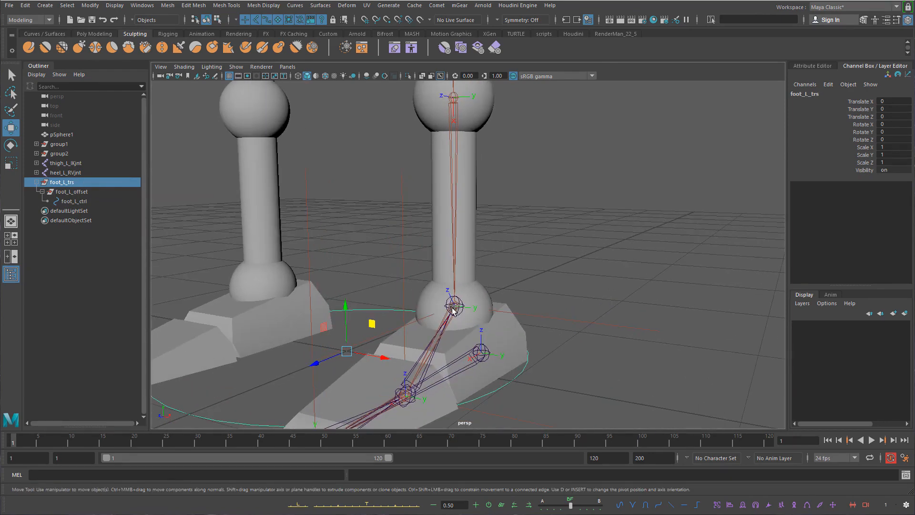
key("v")
left_click_drag(350, 352, 577, 281)
left_click(577, 282)
scroll(410, 292, "down", 3)
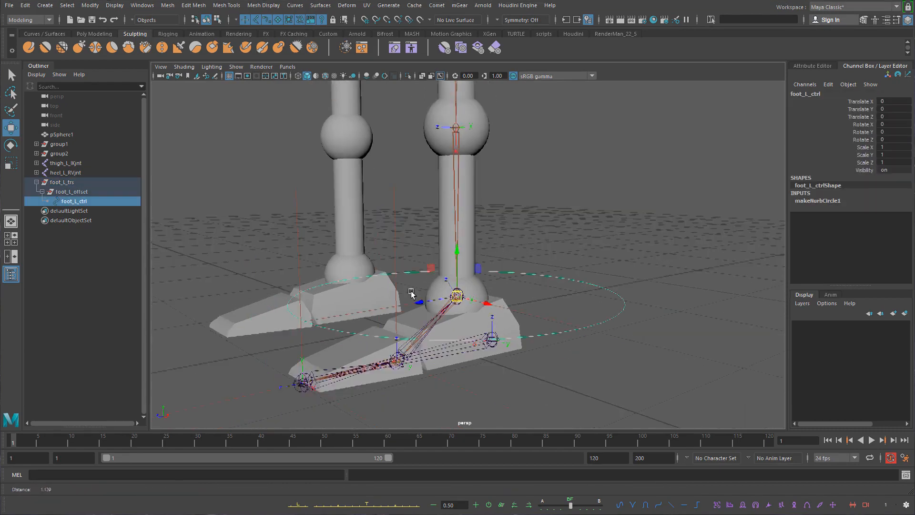
Try lowering foot_L_ctrl by about 0.345 in Y as a whole object, and undo the move
left_click_drag(410, 292, 389, 275, "alt")
left_click_drag(462, 270, 541, 262)
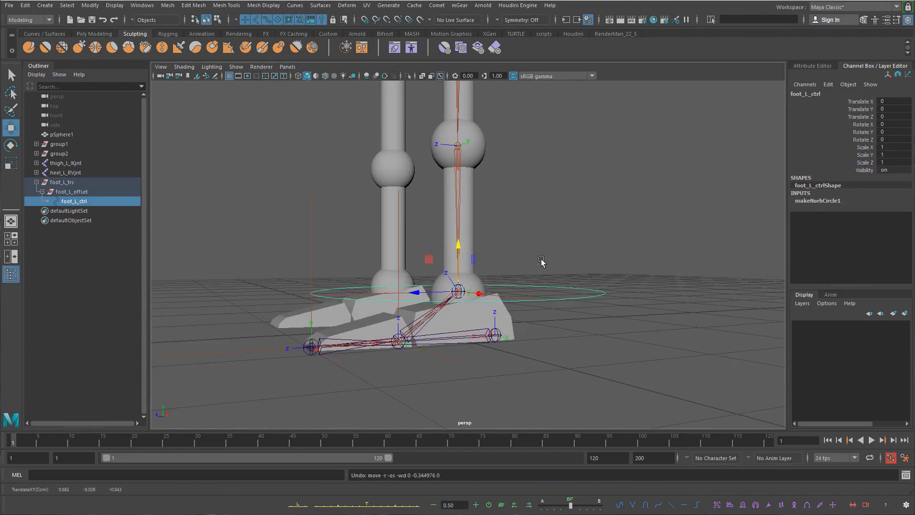
left_click_drag(459, 265, 460, 298)
key("ctrl+z")
Lower all of foot_L_ctrl's control vertices to ground level using the side view, and return to object selection
left_click(625, 260)
left_click(584, 288)
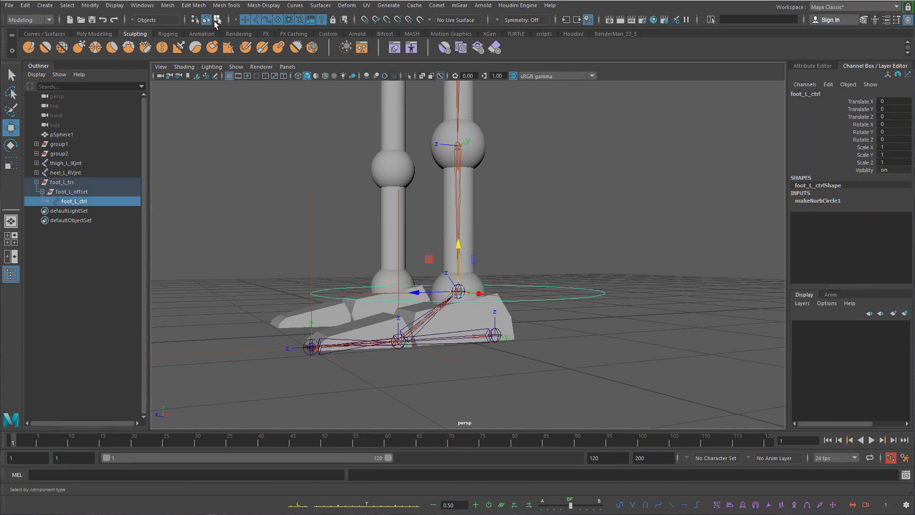
left_click(217, 19)
left_click_drag(233, 222, 693, 317)
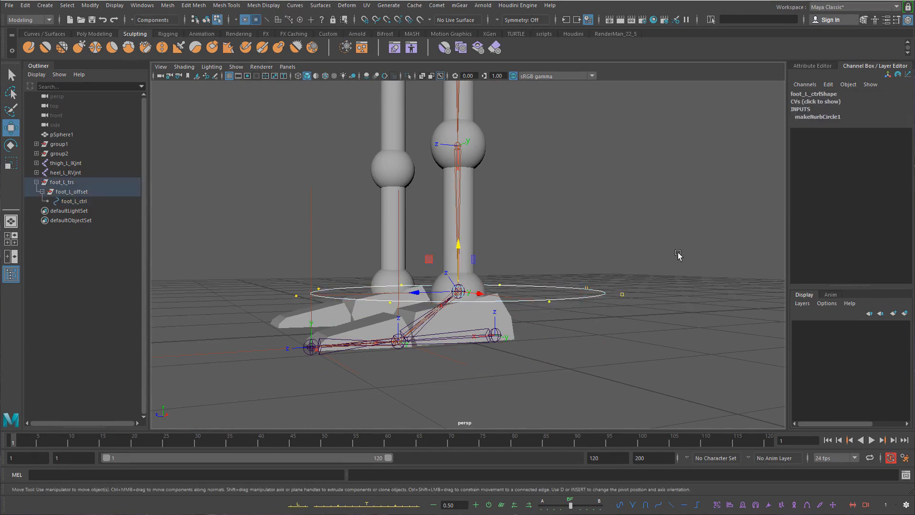
key("space")
left_click_drag(566, 302, 607, 306)
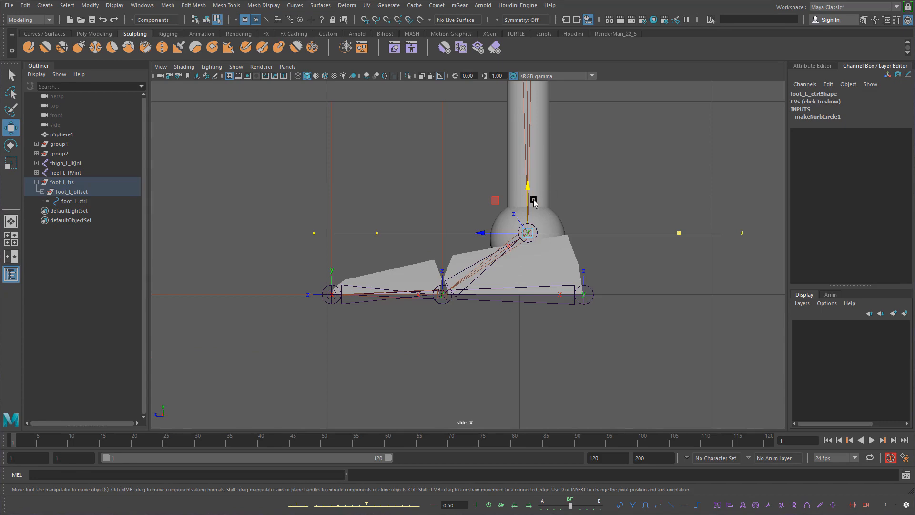
left_click_drag(528, 197, 653, 287)
key("space")
middle_click_drag(573, 235, 570, 193, "alt")
right_click_drag(570, 194, 538, 197, "alt")
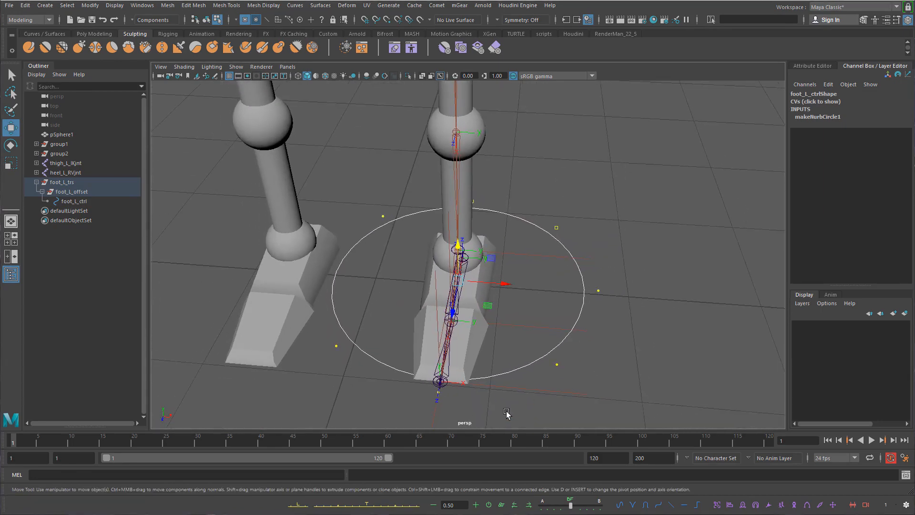
middle_click_drag(513, 350, 513, 342, "alt")
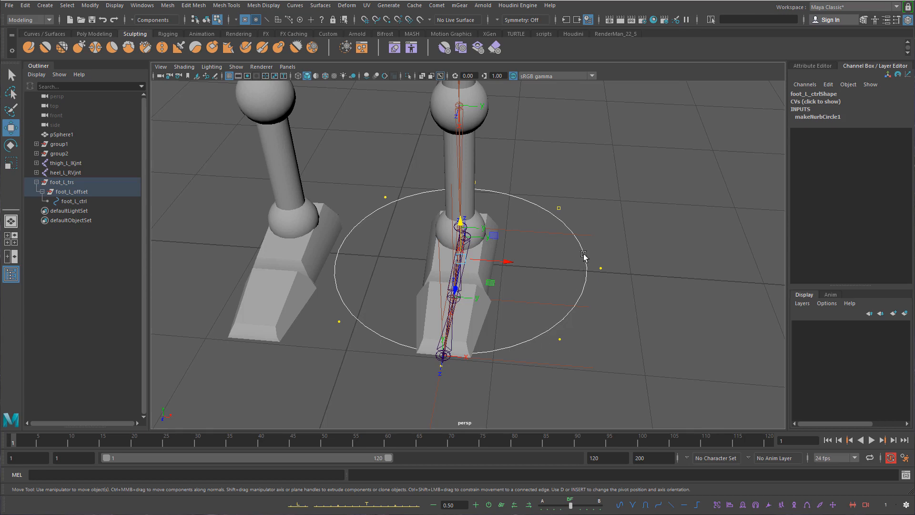
key("F8")
Try raising the lowered foot_L_ctrl circle's Sections to 10, and undo both that change and the lowering of its vertices
left_click(848, 201)
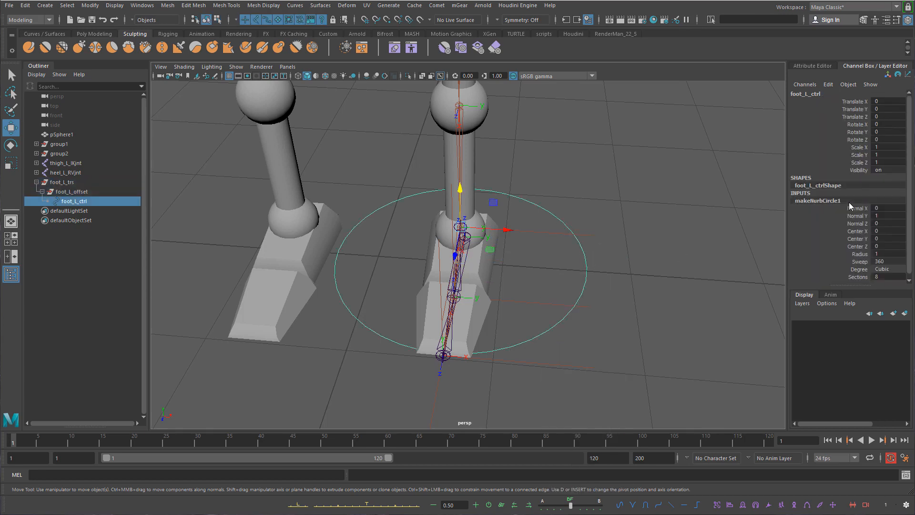
left_click(857, 276)
middle_click_drag(697, 256, 713, 255)
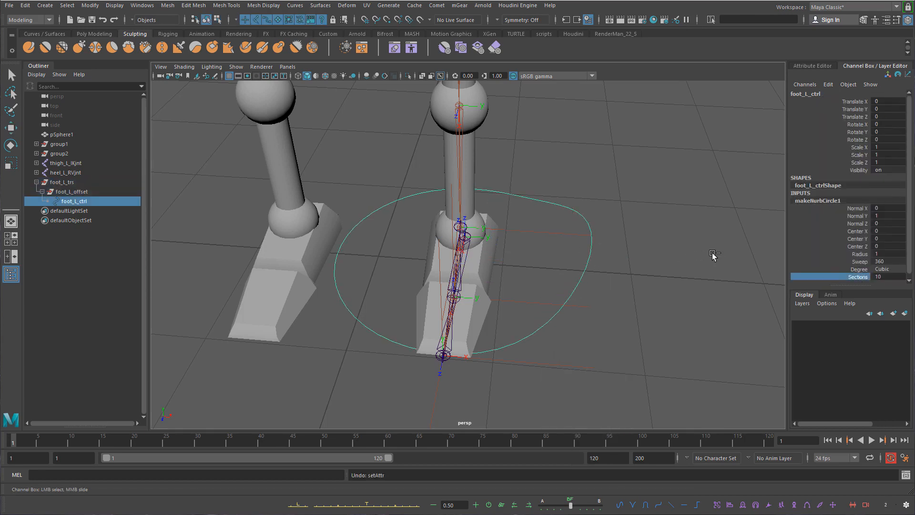
key("F8")
key("w")
left_click_drag(652, 251, 566, 223, "alt")
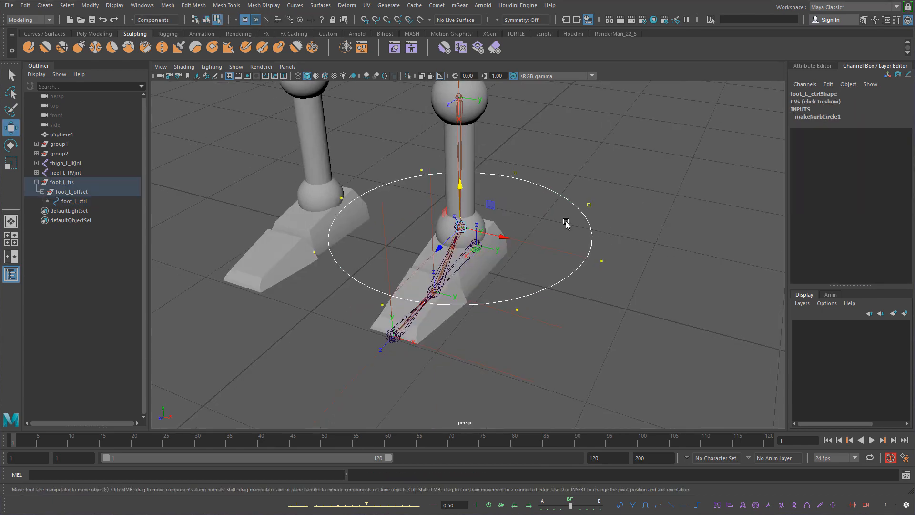
Reselect foot_L_ctrl as an object and examine its makeNurbCircle1 settings against the curve's control vertices
key("F8")
left_click(589, 219)
left_click_drag(623, 206, 573, 224)
left_click(591, 190)
left_click_drag(586, 194, 574, 231)
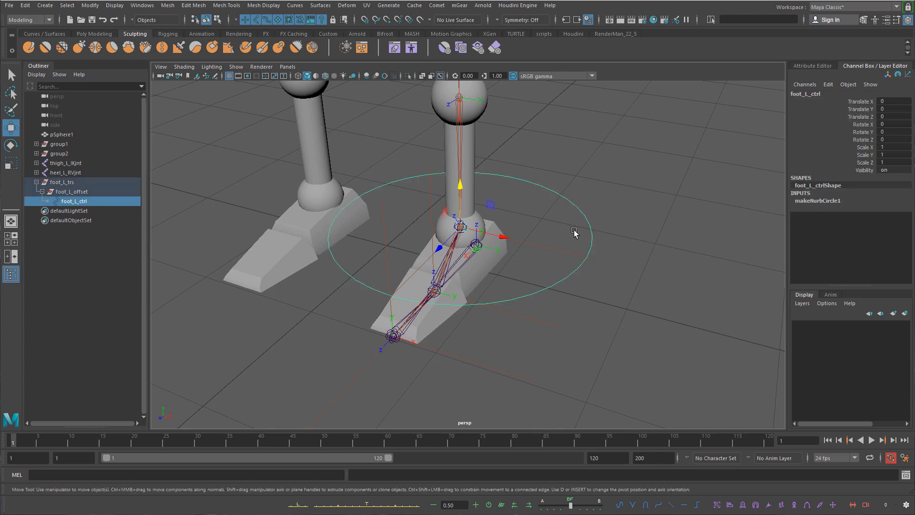
left_click(826, 199)
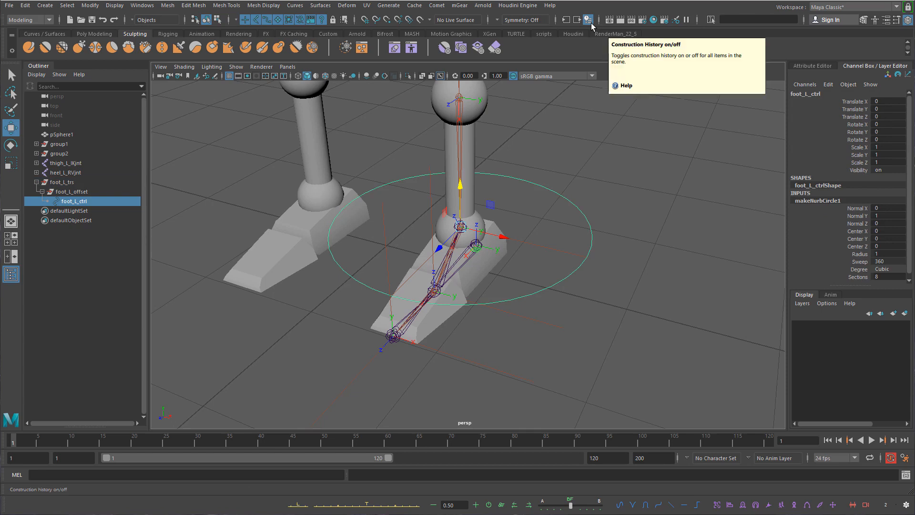
scroll(886, 245, "down", 1)
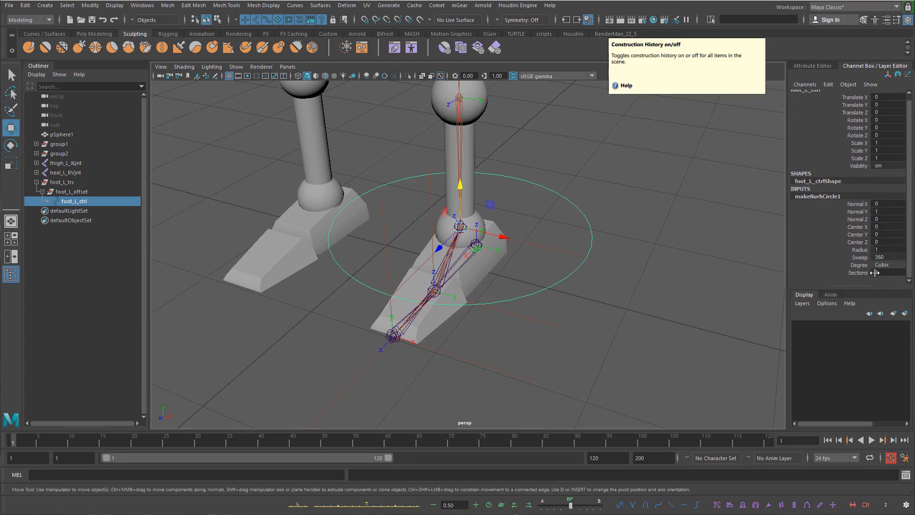
right_click_drag(563, 202, 546, 205)
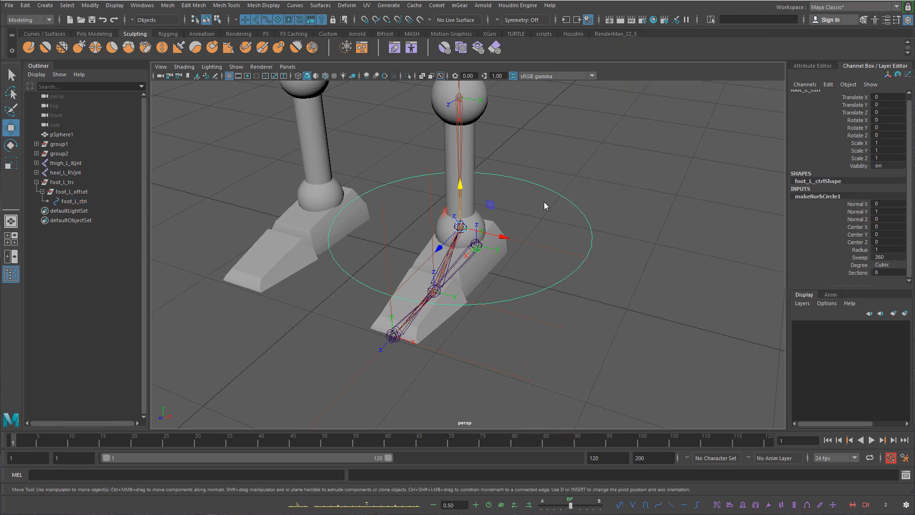
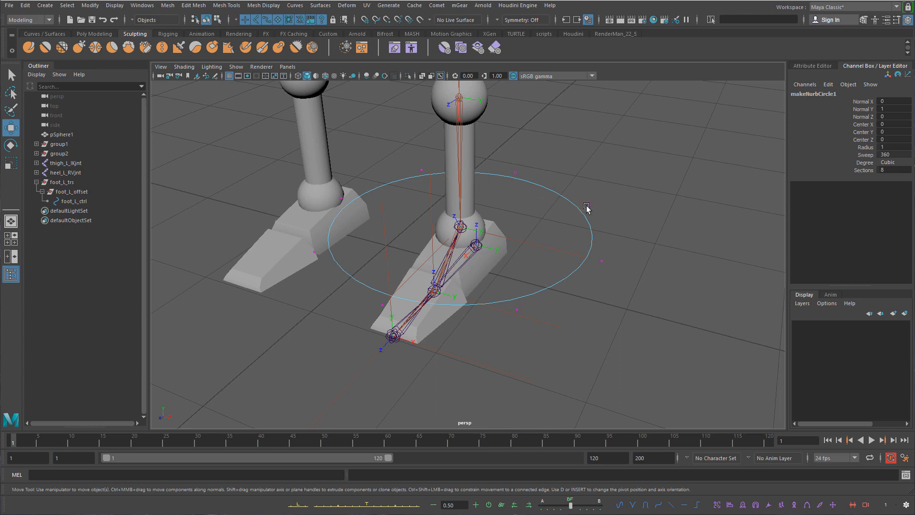
right_click_drag(585, 214, 614, 209)
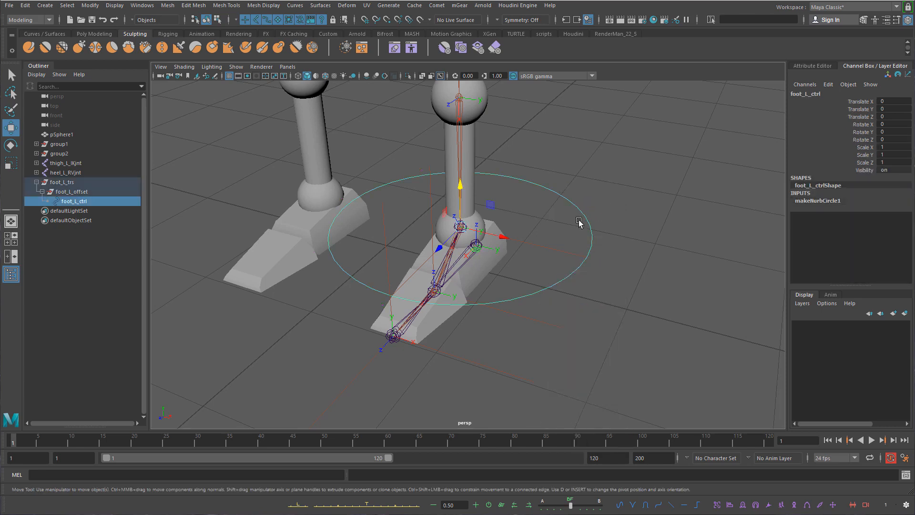
Reduce the makeNurbCircle1 Sections of foot_L_ctrl to 1 and inspect the resulting control vertices
left_click(870, 277)
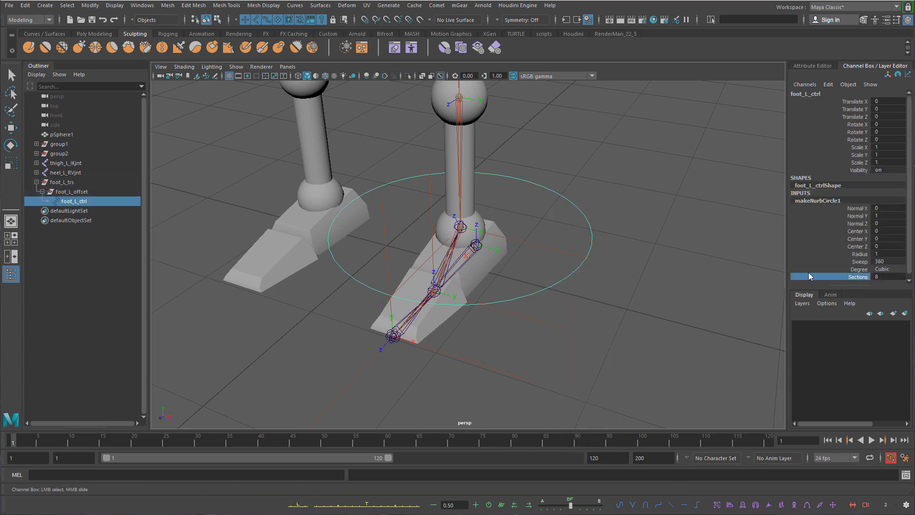
middle_click_drag(671, 249, 620, 248)
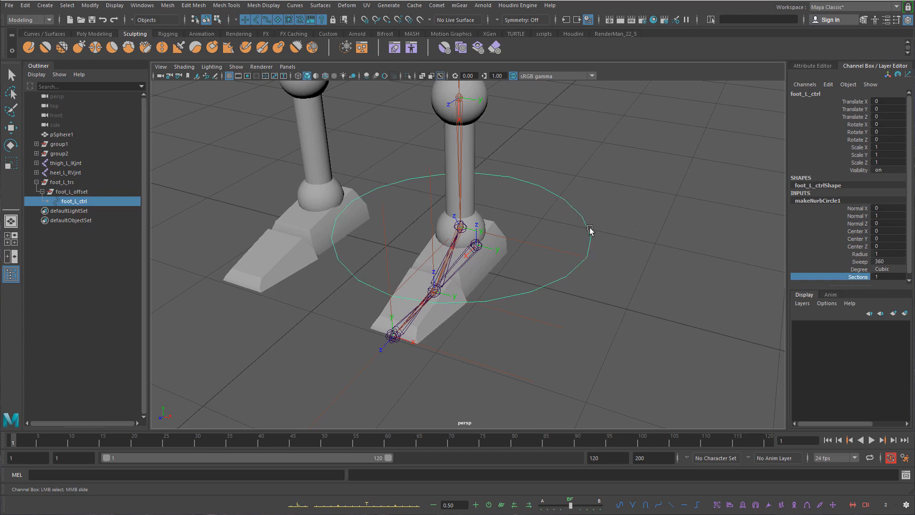
right_click_drag(582, 215, 585, 215)
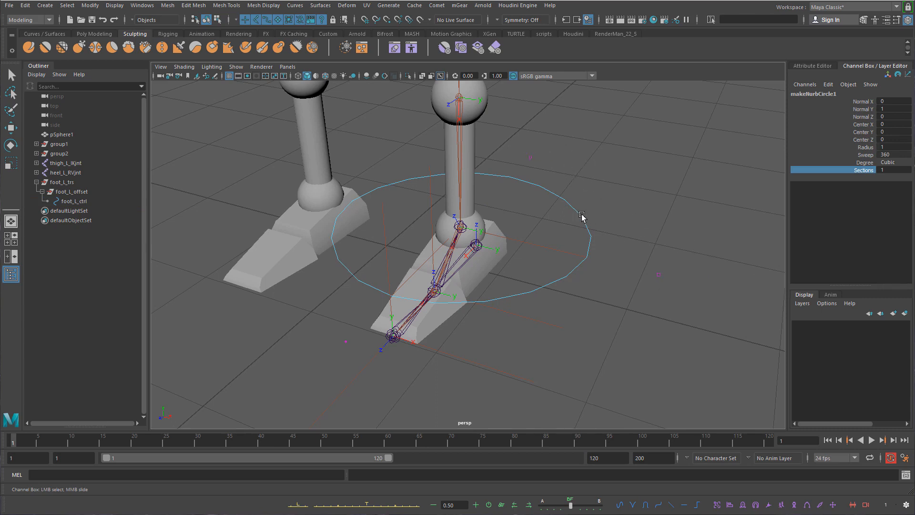
right_click_drag(581, 217, 578, 210)
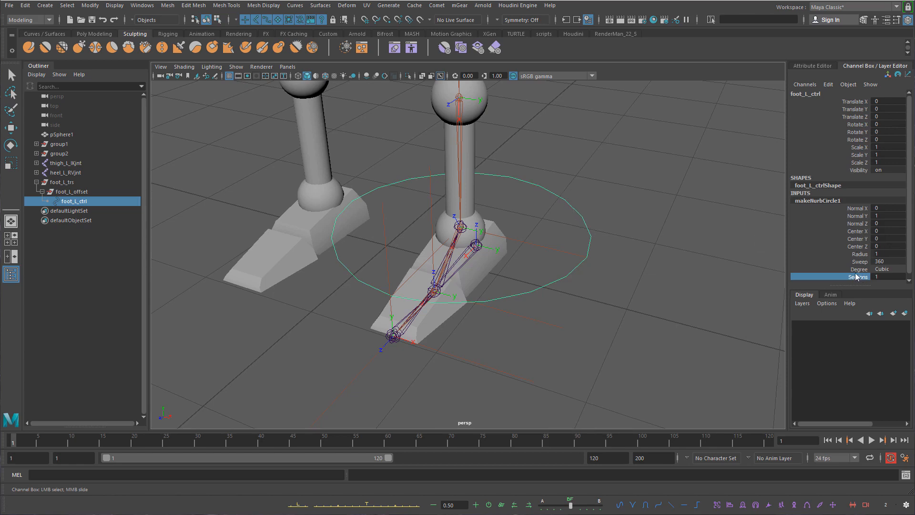
Try the Linear degree on the foot_L_ctrl circle, and set it back to Cubic
left_click(891, 268)
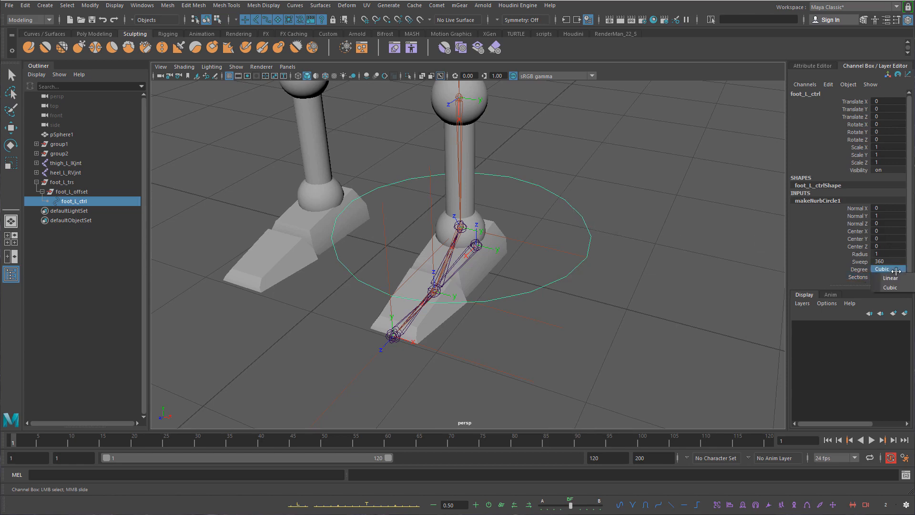
left_click(905, 279)
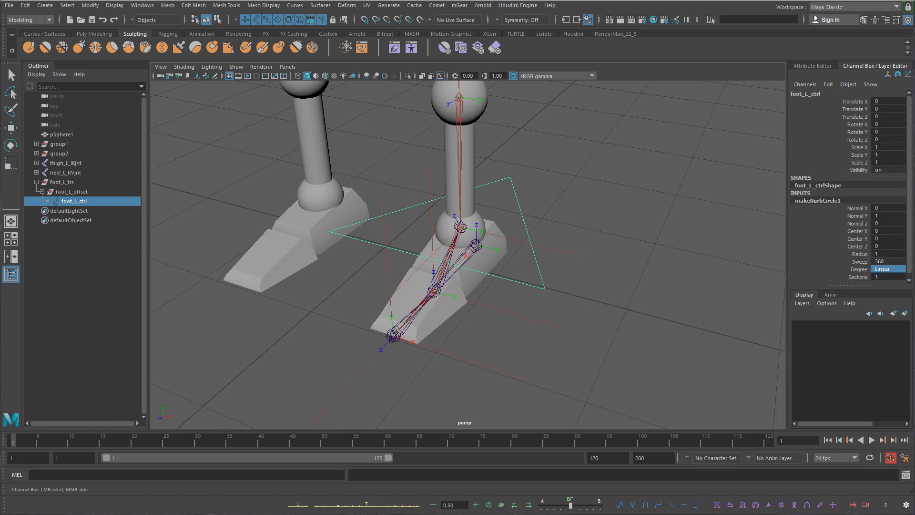
left_click(890, 269)
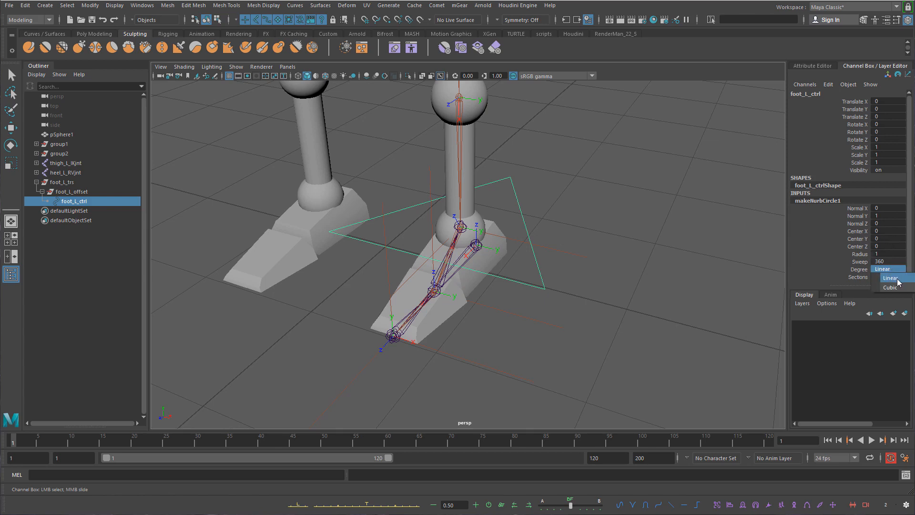
left_click(891, 287)
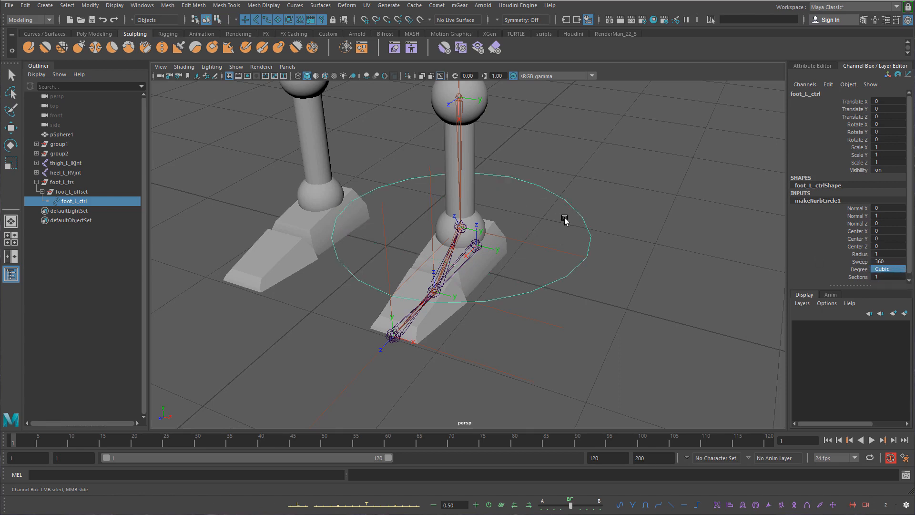
Set the foot_L_ctrl circle's Sections to 16 and display its control vertices
left_click(858, 277)
middle_click_drag(700, 256, 787, 260)
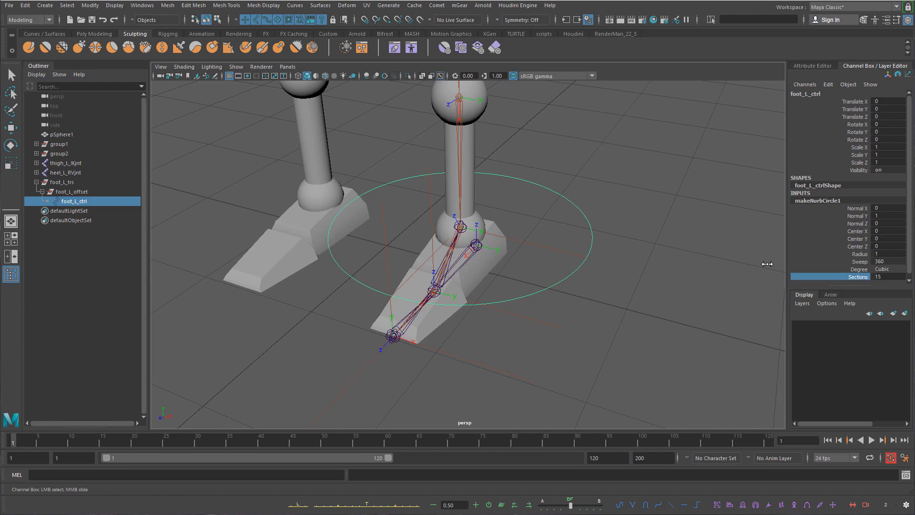
right_click_drag(587, 219, 608, 168)
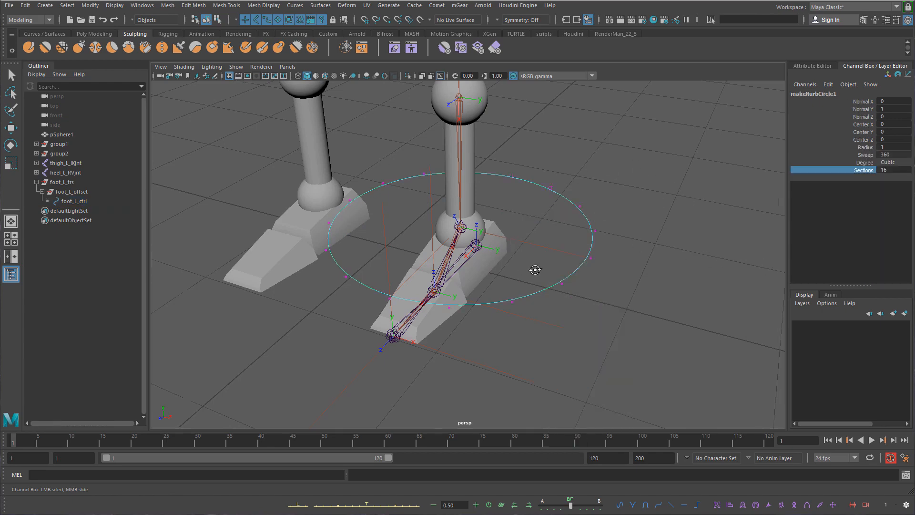
Select all control vertices of foot_L_ctrl, lower them to ground level in the side view, and return to the perspective view
left_click_drag(534, 269, 486, 249, "alt")
left_click_drag(649, 143, 174, 335)
key("w")
left_click_drag(565, 230, 534, 222, "alt")
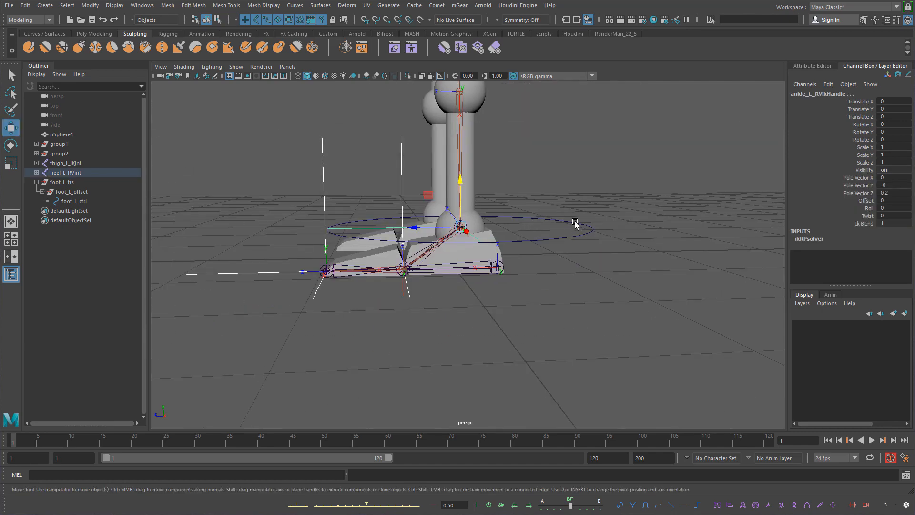
left_click(575, 224)
right_click_drag(575, 224, 606, 198)
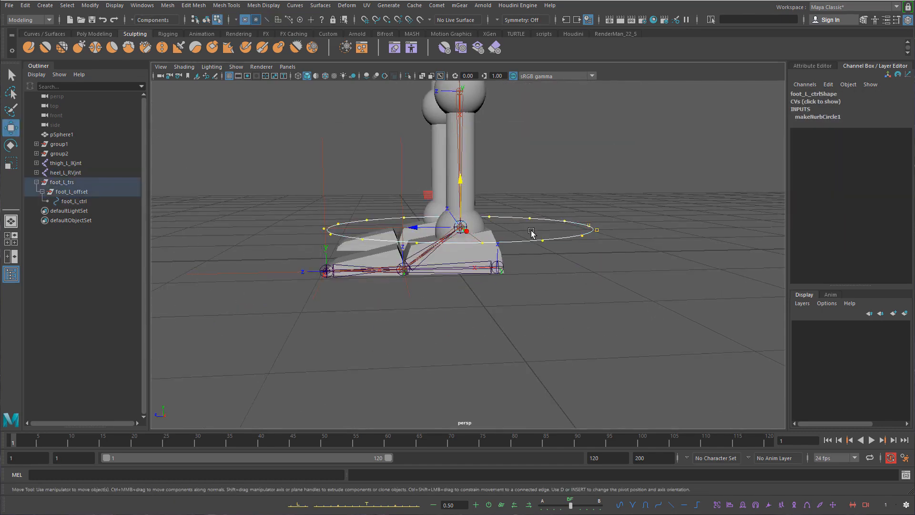
key("space")
left_click_drag(531, 232, 600, 233)
left_click_drag(528, 192, 528, 254)
left_click(844, 117)
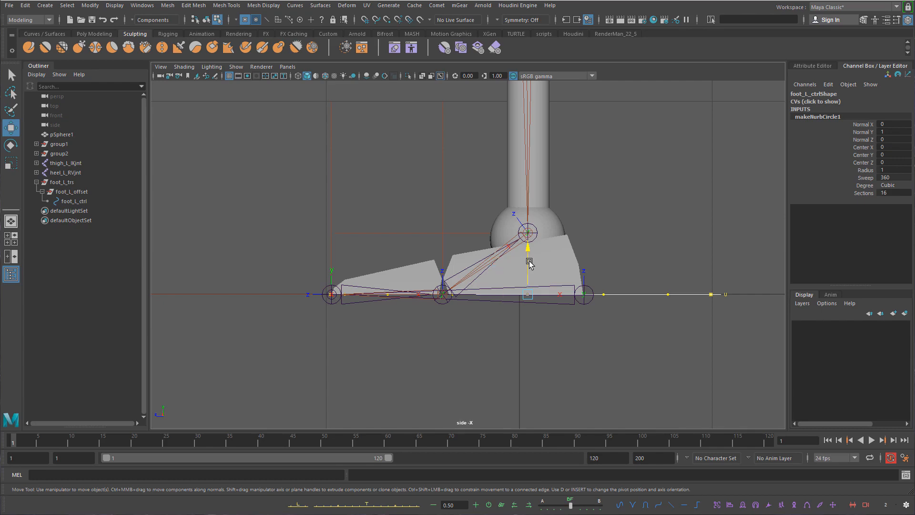
key("space")
left_click_drag(530, 262, 530, 242)
Move the front control vertices of foot_L_ctrl forward past the toe tip
left_click_drag(530, 264, 417, 319, "alt")
left_click_drag(477, 375, 480, 397)
left_click_drag(629, 280, 615, 256, "alt")
Select the middle side vertices of foot_L_ctrl and scale them inward in X to follow the foot's width
left_click_drag(613, 190, 303, 280)
left_click_drag(505, 269, 519, 273, "alt")
key("q")
left_click(443, 280)
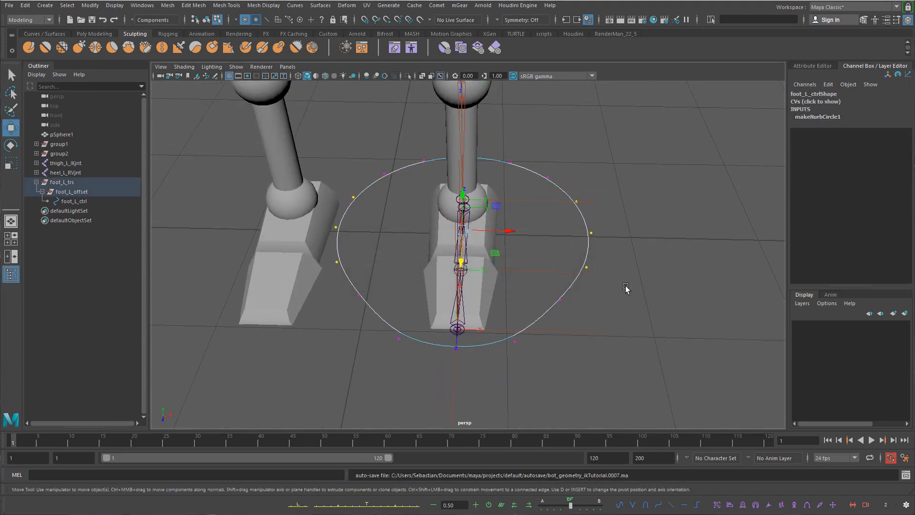
key("r")
left_click_drag(505, 240, 476, 236)
Narrow the vertex pair beside the toes and the rear vertices of foot_L_ctrl in X to match the foot's width
left_click_drag(581, 284, 333, 307)
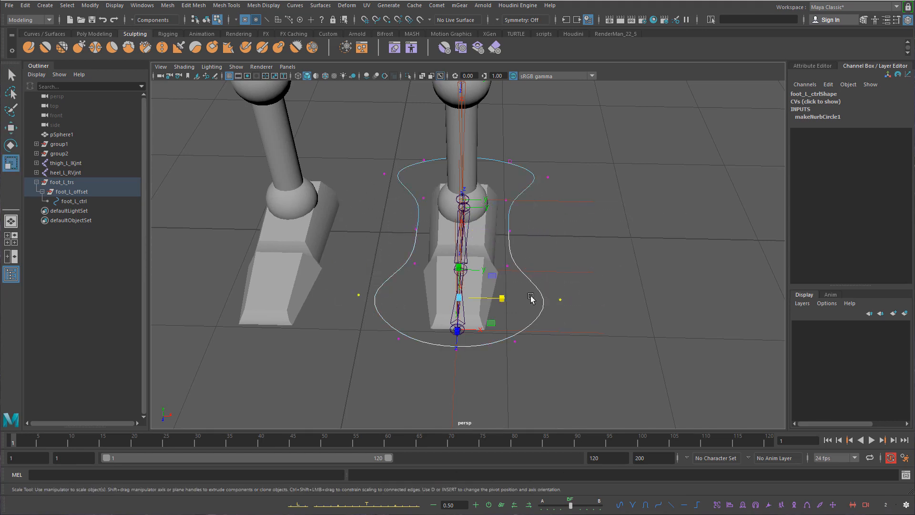
mouse_move(501, 299)
left_mouse_down()
mouse_move(477, 300)
mouse_move(485, 299)
left_mouse_up()
left_click_drag(586, 128, 357, 187)
left_click_drag(506, 165, 481, 165)
Scale each pair of heel corner vertices together in X to square off the back of the curve
left_click_drag(482, 166, 536, 299, "alt")
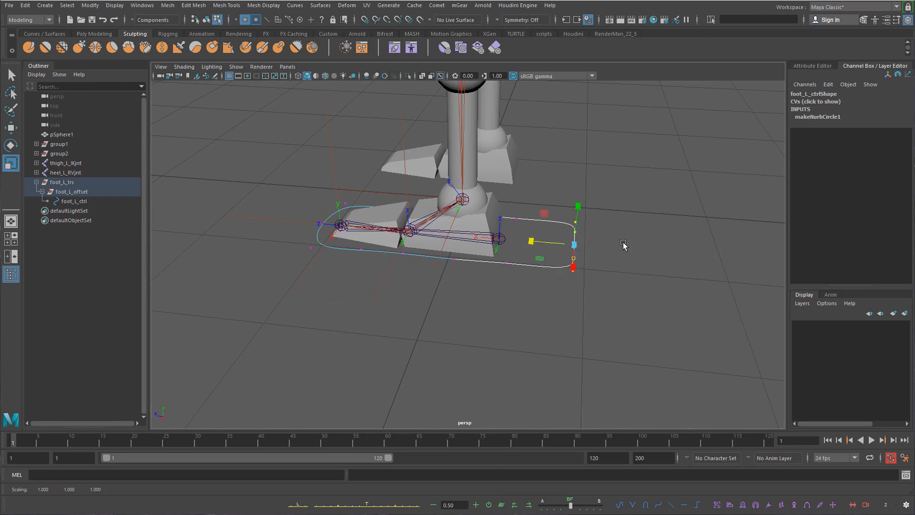
left_click_drag(623, 245, 570, 283, "alt")
left_click_drag(525, 307, 544, 297)
left_click_drag(520, 346, 483, 323)
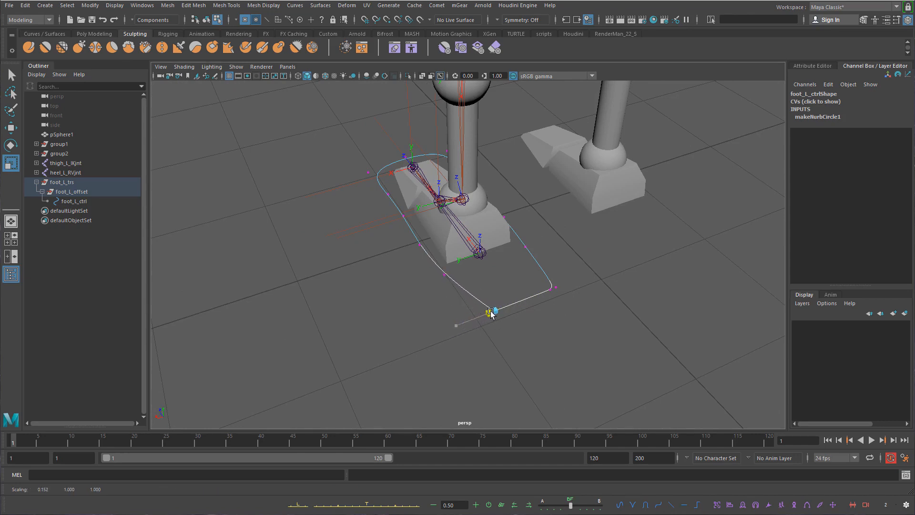
left_click_drag(490, 312, 493, 311)
left_click_drag(614, 281, 546, 309)
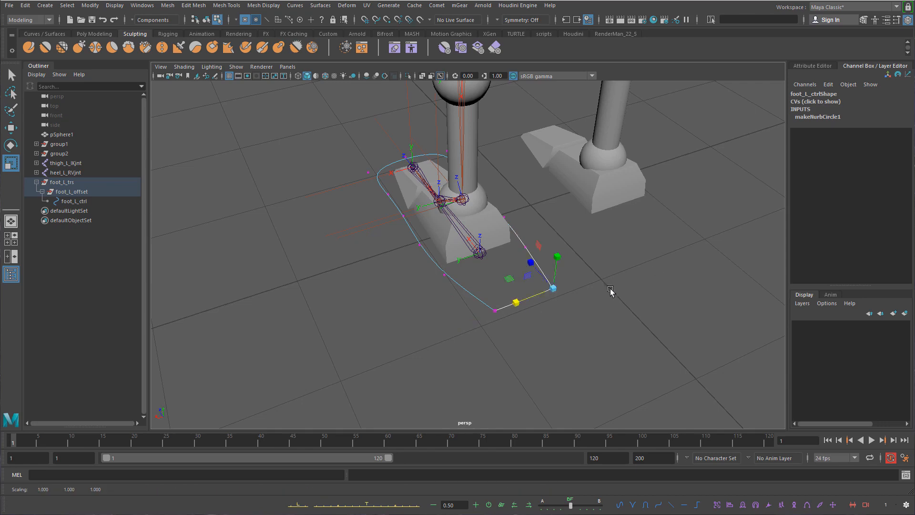
left_click_drag(608, 288, 657, 267, "alt")
Adjust the outer heel corner's vertices and scale the pair back together in X to sharpen that corner
left_click(607, 244)
left_click_drag(571, 273, 398, 278, "alt")
key("w")
left_click_drag(517, 260, 460, 316, "alt")
left_click_drag(391, 296, 391, 298)
key("r")
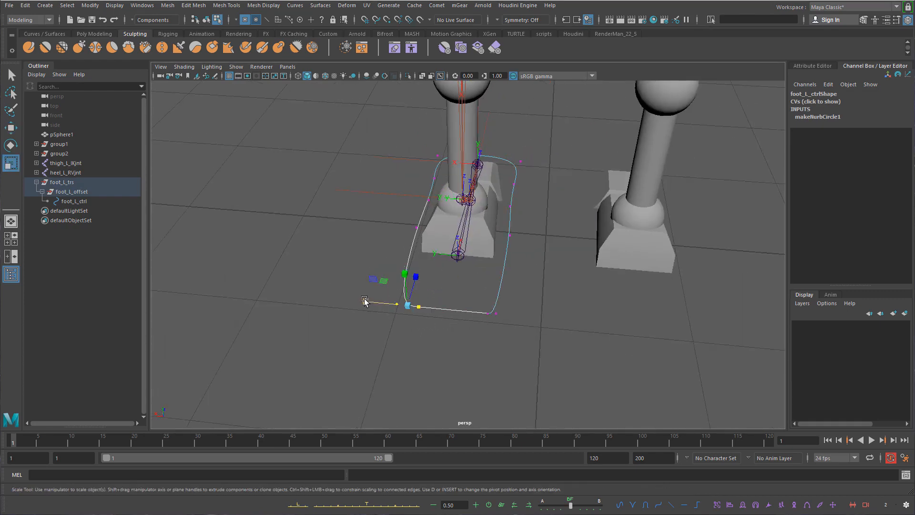
left_click_drag(520, 313, 445, 319)
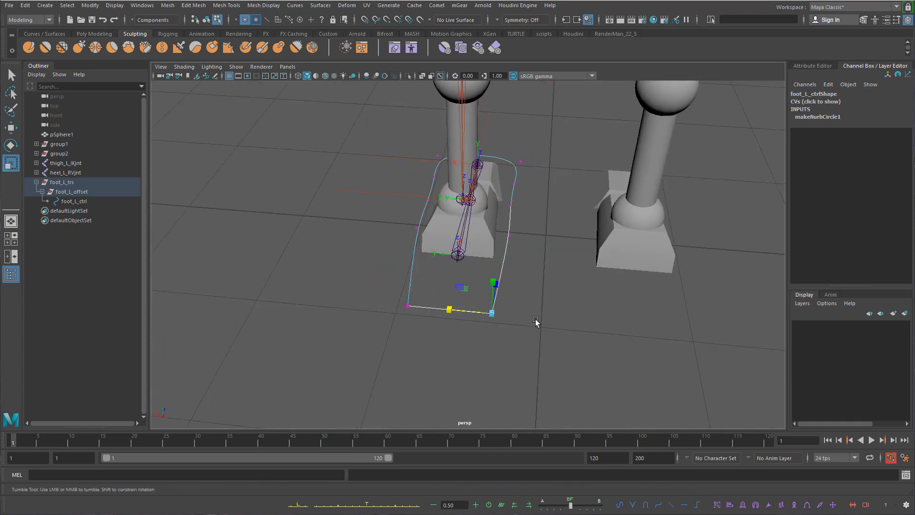
Move the rear vertices of foot_L_ctrl forward so the curve sits close behind the heel
left_click_drag(535, 322, 567, 340, "alt")
left_click_drag(590, 298, 501, 312)
key("ctrl+z")
key("w")
left_click_drag(519, 280, 463, 363)
left_click(463, 350)
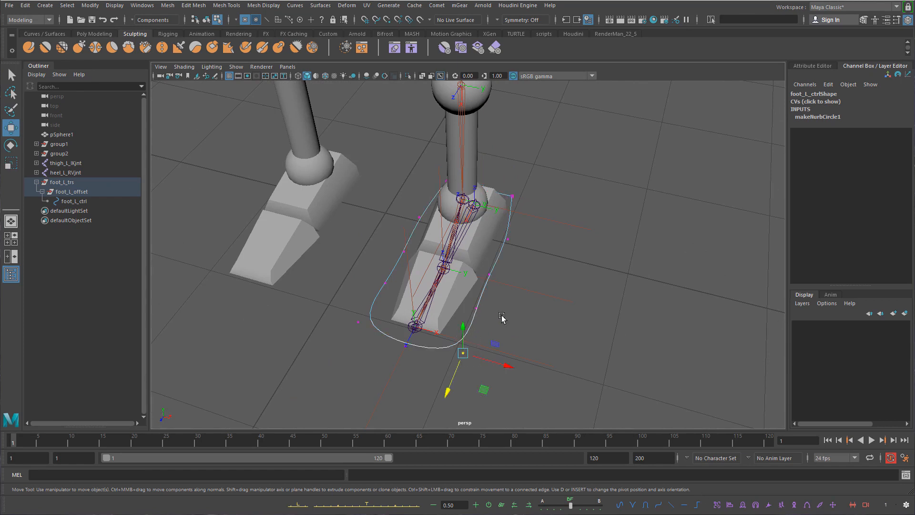
Move the vertices beside the toe tip forward and scale the front corner vertices inward in X to round the toe
left_click_drag(501, 315, 380, 294)
left_click_drag(420, 327, 413, 342)
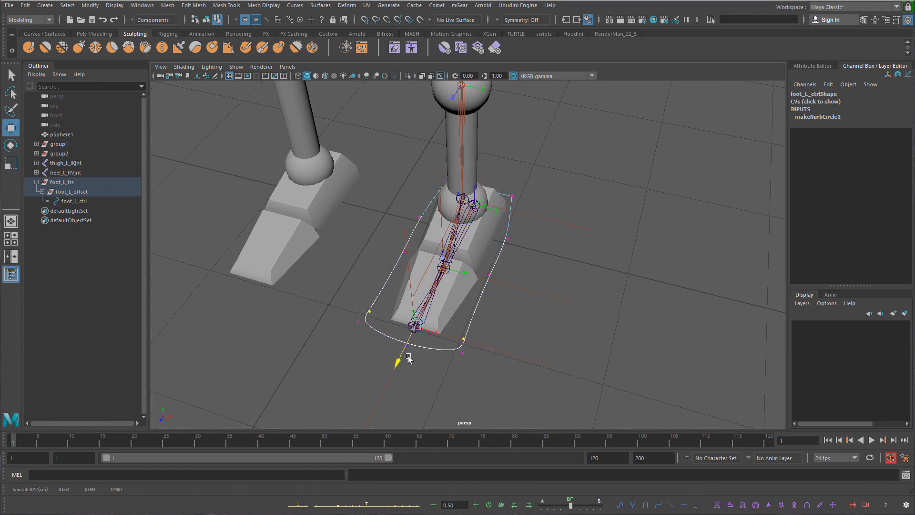
left_click_drag(465, 364, 338, 340)
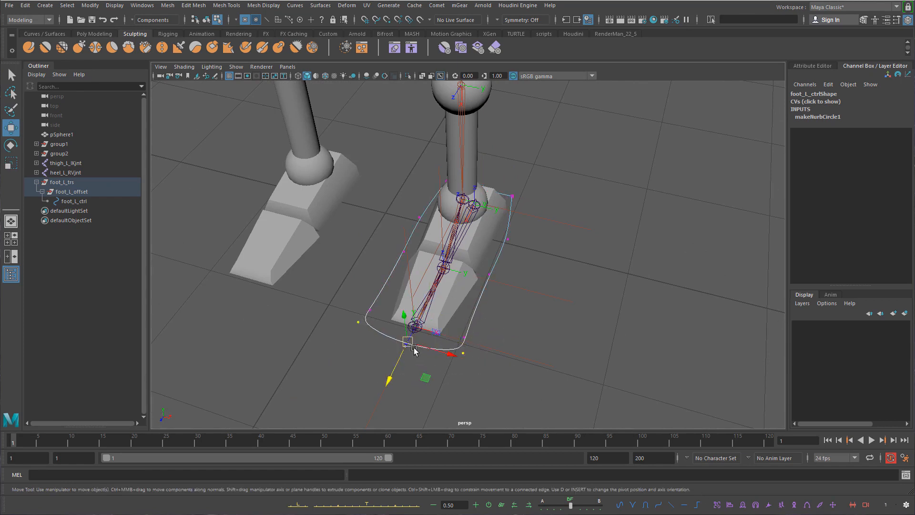
key("r")
left_click_drag(447, 353, 425, 348)
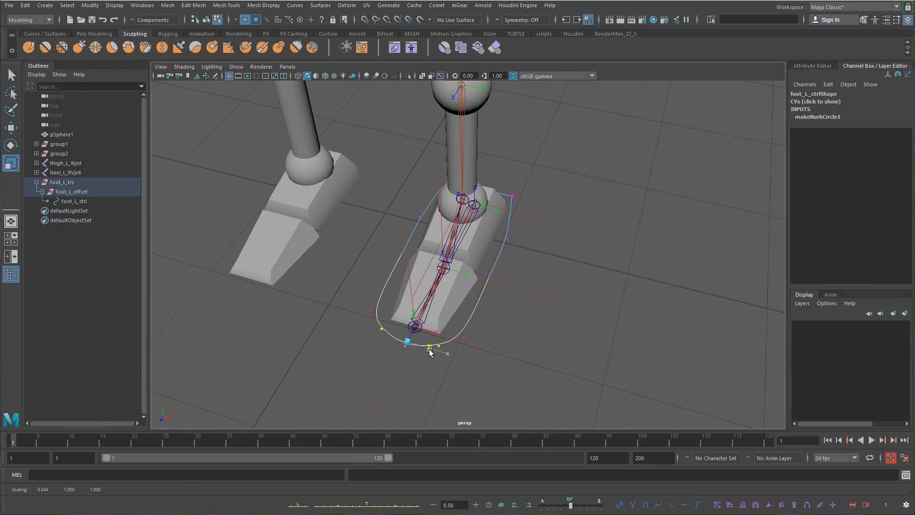
Separate the overlapping heel vertices of foot_L_ctrl to round the curve's rear corners
mouse_move(531, 327)
left_mouse_down("alt")
mouse_move(416, 316)
mouse_move(523, 298)
mouse_move(520, 340)
left_mouse_up("alt")
left_click_drag(487, 168, 461, 273)
left_click_drag(495, 220, 614, 255, "alt")
key("w")
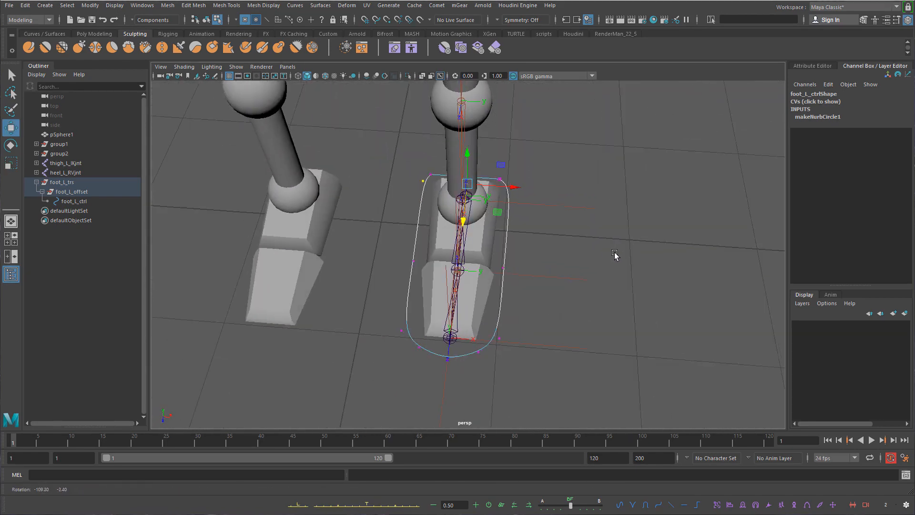
left_click(524, 358)
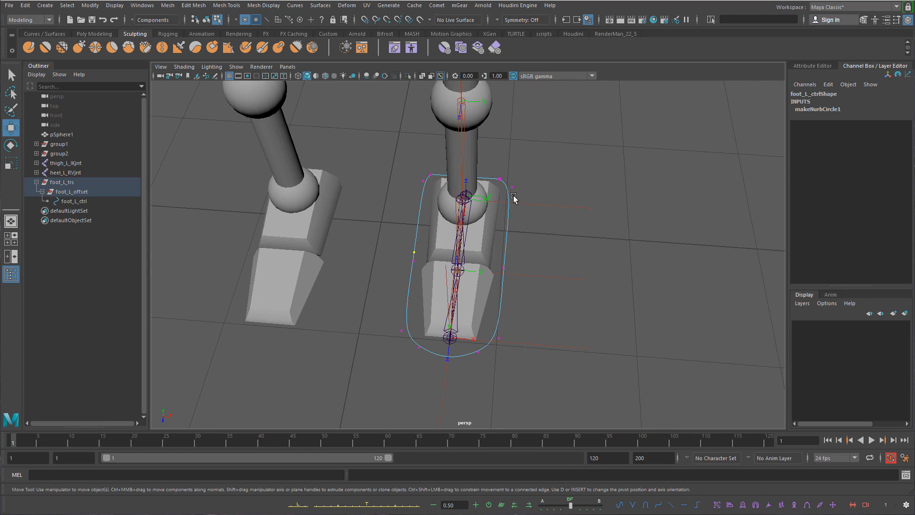
Scale the rear corner vertices of foot_L_ctrl outward in X to widen the curve around the heel
left_click_drag(507, 196, 491, 199)
left_click_drag(391, 160, 438, 188, "shift")
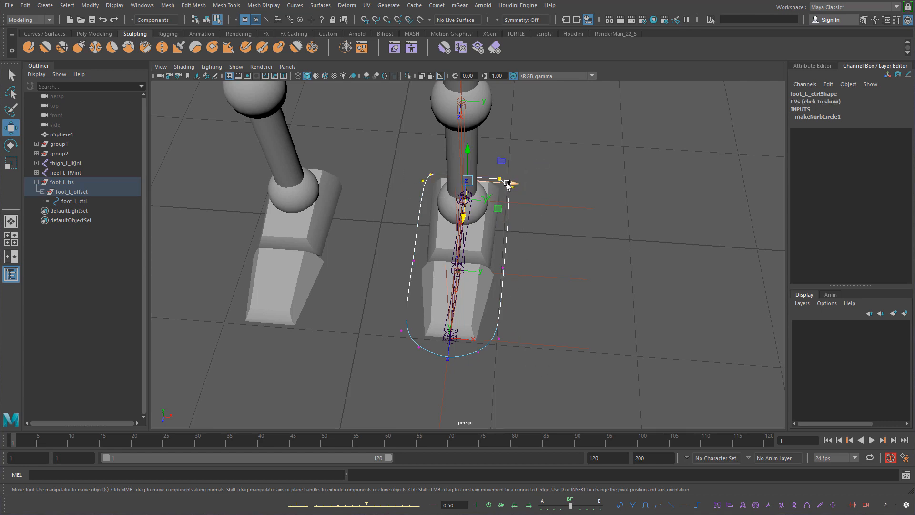
key("r")
left_click_drag(508, 184, 522, 196)
Scale the front corner vertices of foot_L_ctrl inward in X and reposition the pair beside the toe tip
left_click_drag(513, 330, 472, 355)
left_click_drag(388, 326, 448, 341, "shift")
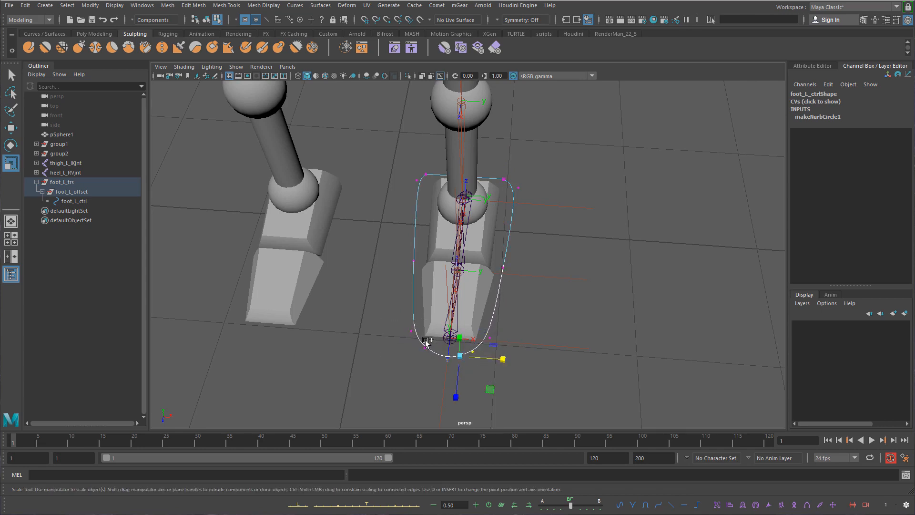
left_click_drag(501, 358, 465, 346)
key("ctrl+z")
left_click_drag(434, 341, 449, 362, "shift")
key("w")
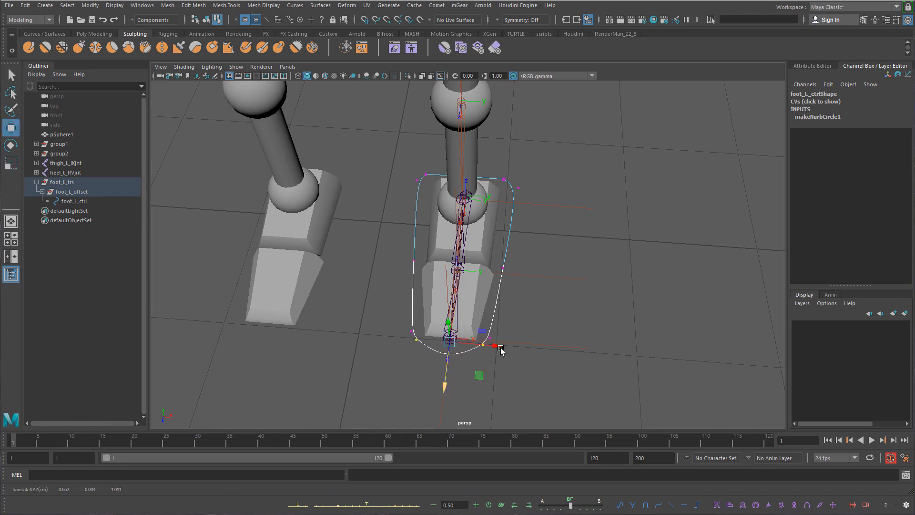
Return to object mode and select the foot_L_ctrl curve
left_click_drag(505, 346, 482, 284, "alt")
middle_click_drag(481, 284, 494, 291, "alt")
key("q")
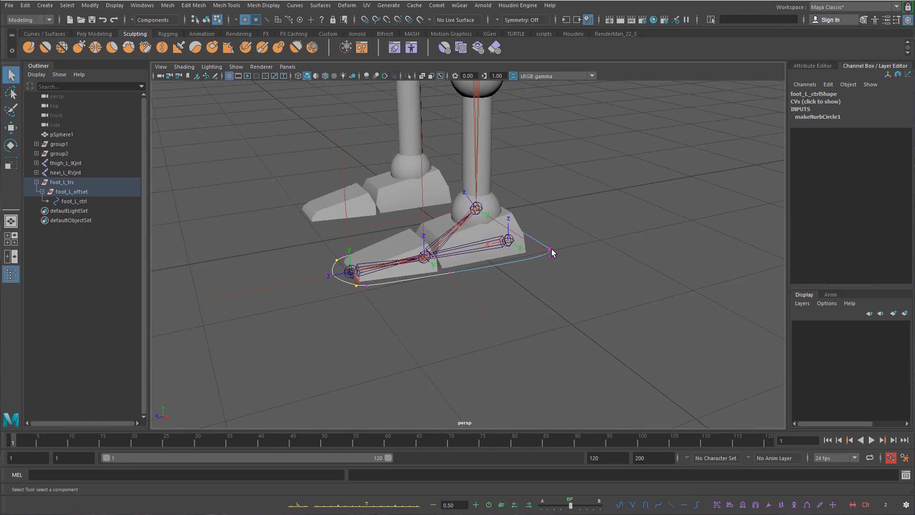
key("F8")
left_click(531, 267)
left_click_drag(530, 268, 492, 273, "alt")
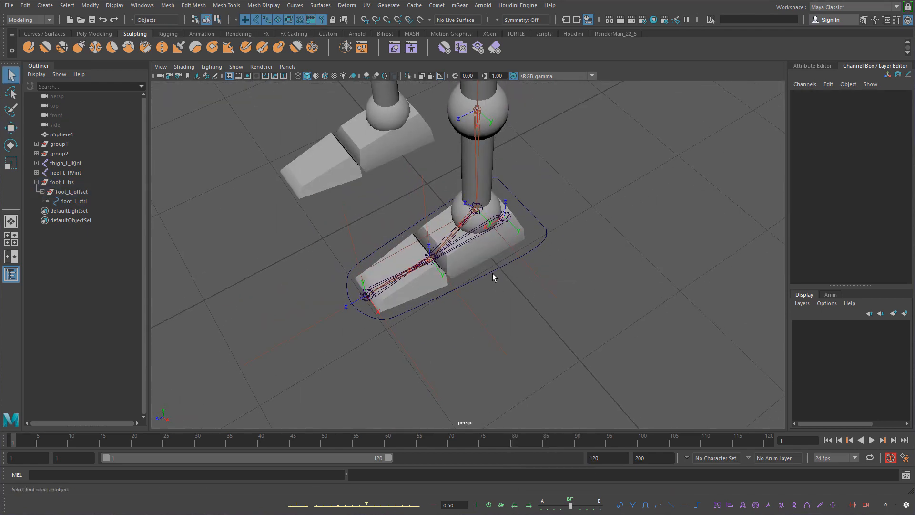
left_click(510, 267)
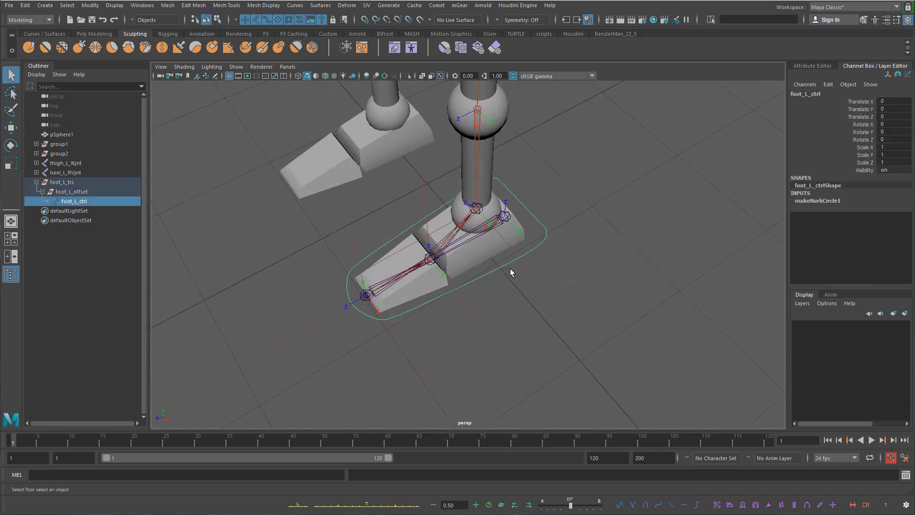
Create a Square curve from the Rigging 101 wireControllers and delete it again
left_click(168, 34)
left_click(314, 50)
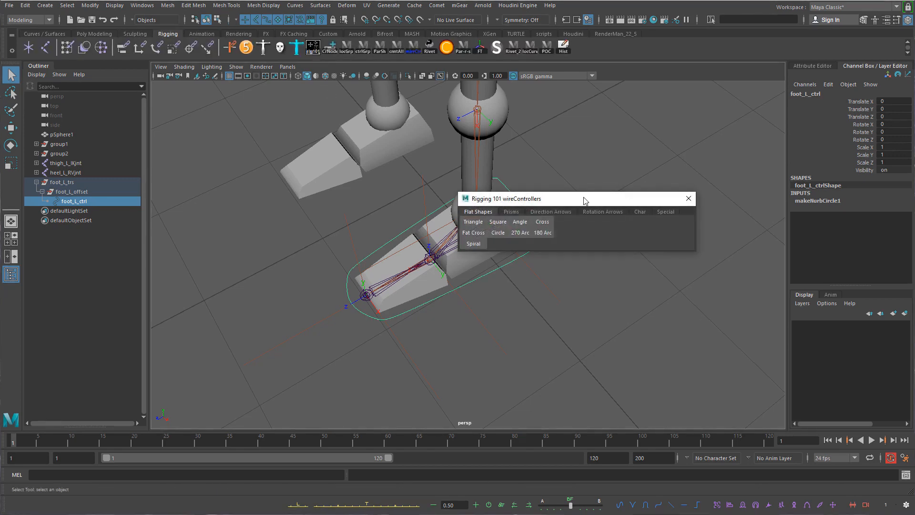
left_click_drag(567, 190, 548, 175, "alt")
left_click(548, 172)
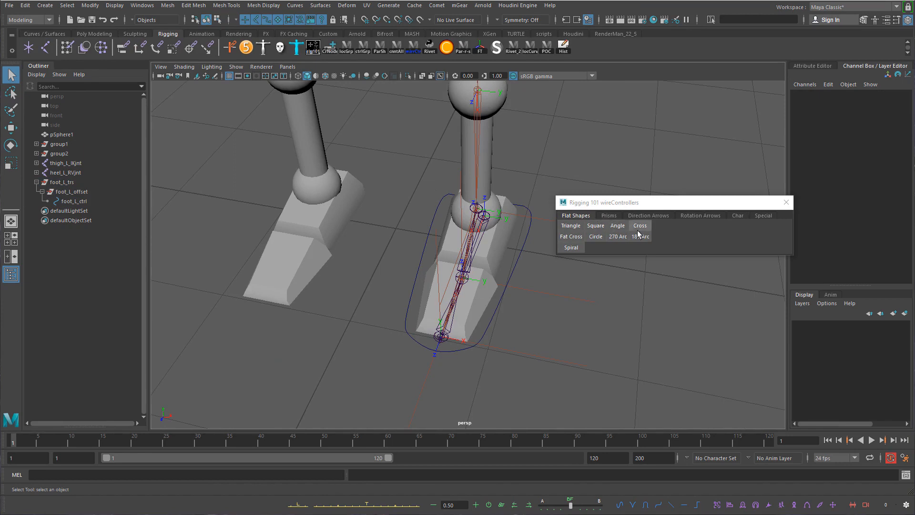
left_click(595, 225)
left_click_drag(388, 195, 376, 184, "alt")
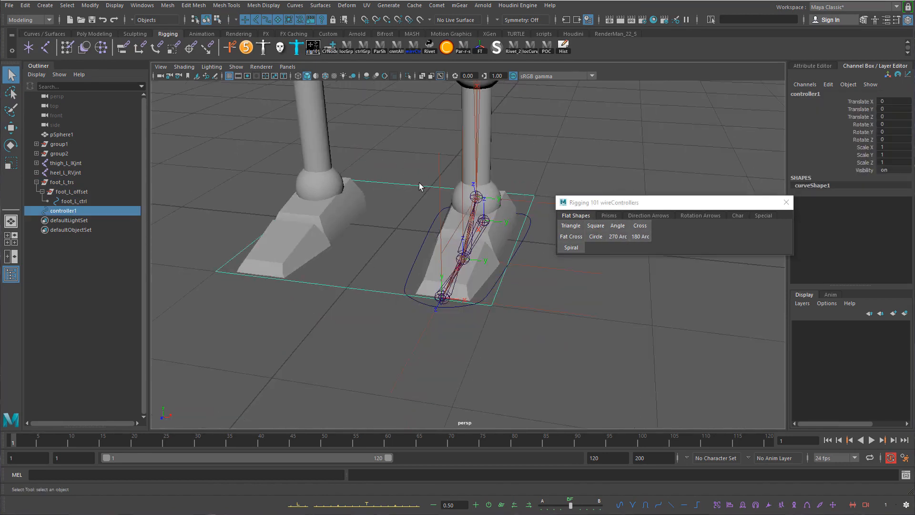
key("Delete")
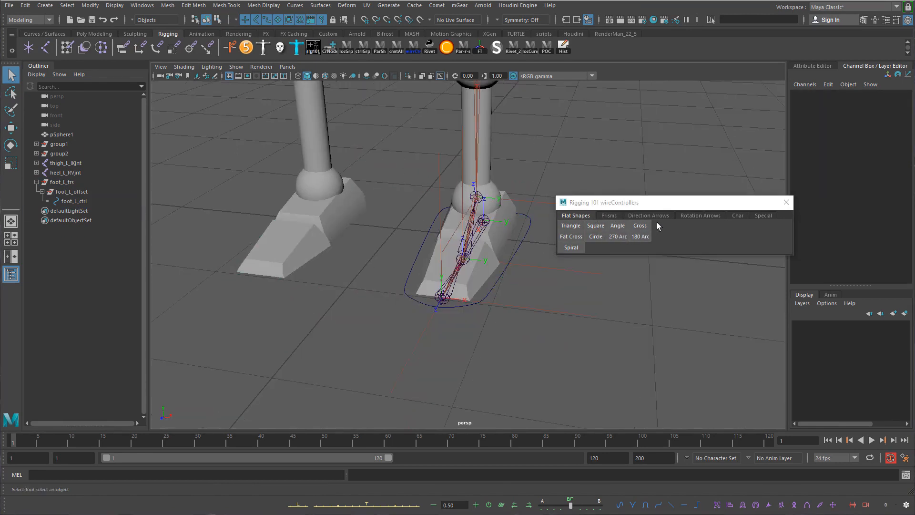
Create a Footprint curve from the wireControllers, move it aside in X, delete it and close the wireControllers window
left_click(609, 216)
left_click(700, 215)
left_click(738, 215)
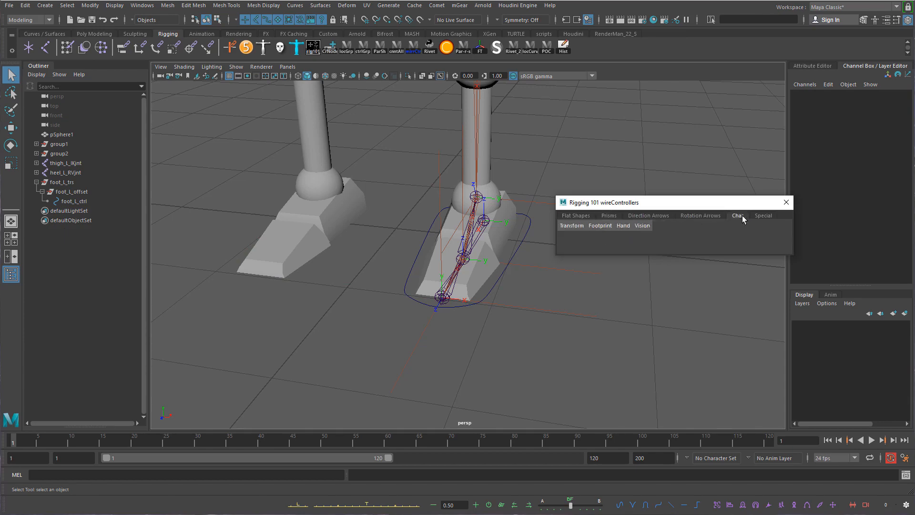
left_click(606, 227)
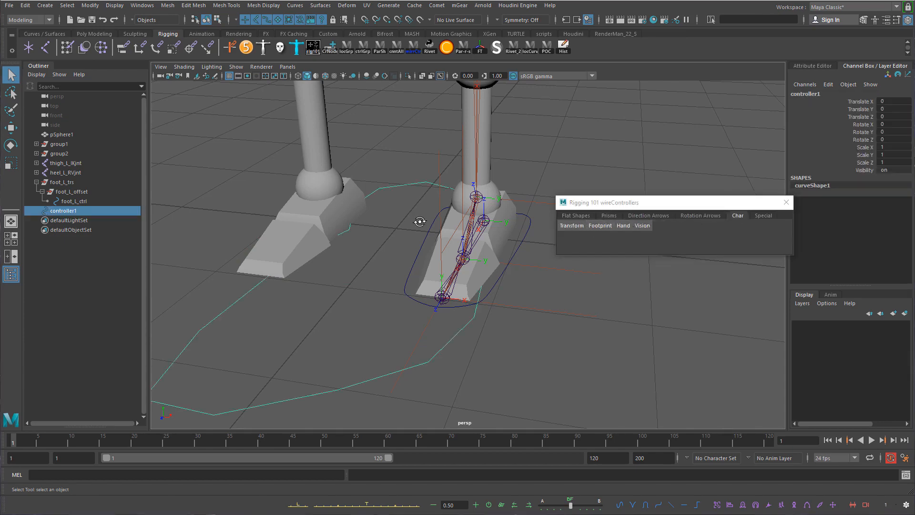
left_click_drag(419, 221, 436, 243, "alt")
right_click_drag(436, 243, 373, 245, "alt")
key("w")
left_click_drag(471, 245, 433, 257)
right_click_drag(508, 268, 524, 208)
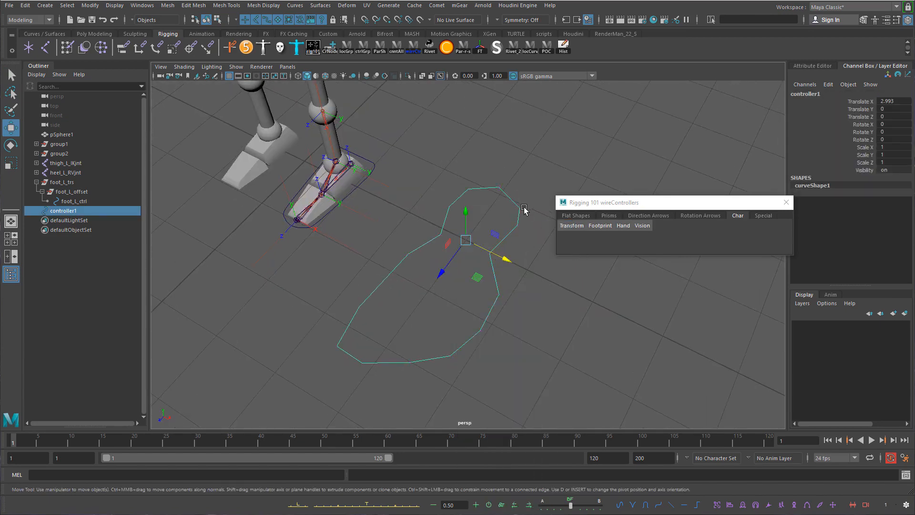
key("Delete")
left_click_drag(371, 142, 793, 194, "alt")
left_click(788, 205)
Select all vertices of foot_L_ctrl for a trial scale and return to object mode with the control selected
left_click_drag(494, 268, 480, 267, "alt")
key("q")
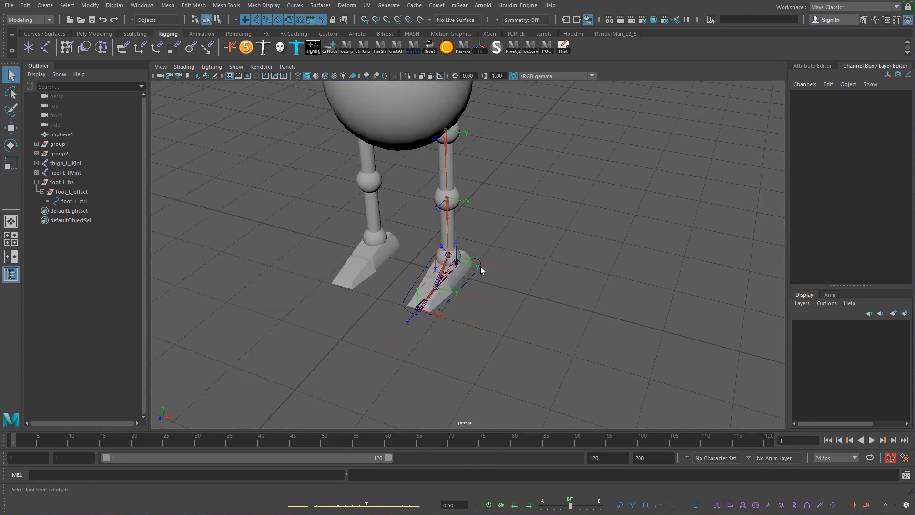
left_click(468, 277)
right_click_drag(474, 277, 555, 267, "alt")
left_click_drag(555, 268, 600, 269, "alt")
left_click(217, 20)
left_click_drag(556, 171, 479, 258)
key("r")
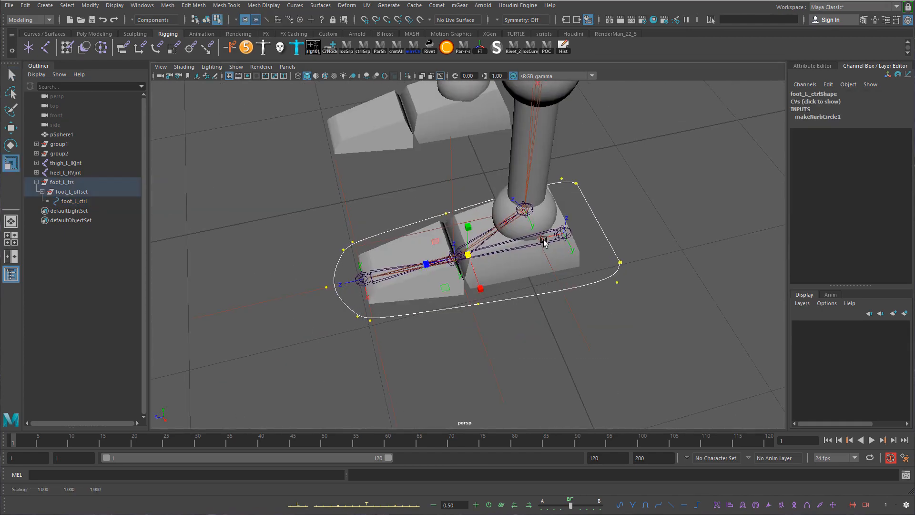
left_click_drag(547, 242, 558, 216, "alt")
key("q")
right_click_drag(609, 240, 639, 229)
left_click(628, 234)
left_click_drag(627, 233, 608, 268)
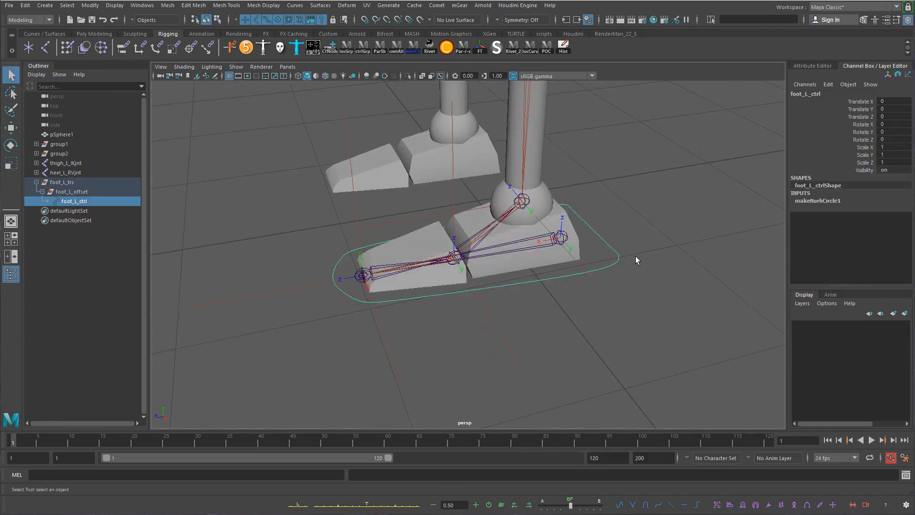
Test foot_L_ctrl by rotating it freely about the ankle, and undo the rotation
key("w")
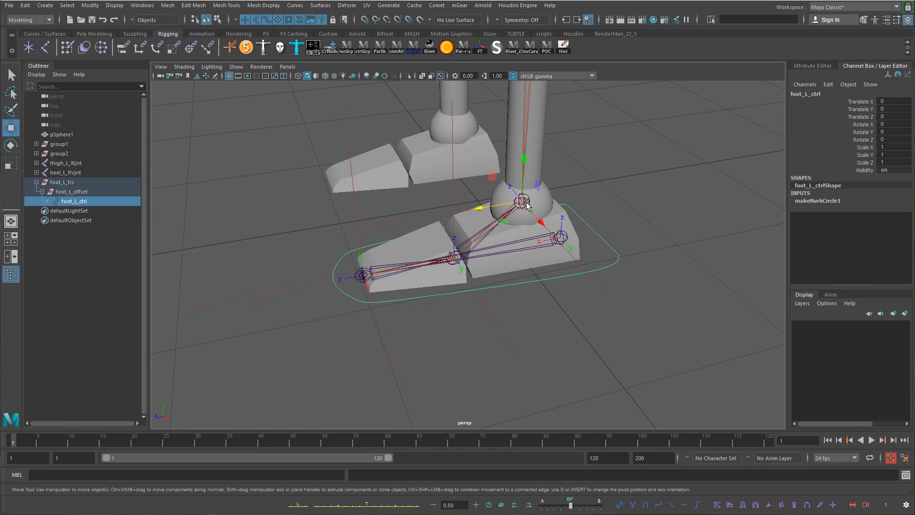
left_click_drag(526, 204, 500, 202, "alt")
key("e")
key("ctrl+z")
key("ctrl+z")
mouse_move(527, 171)
left_mouse_down()
mouse_move(542, 176)
mouse_move(533, 174)
left_mouse_up()
key("ctrl+z")
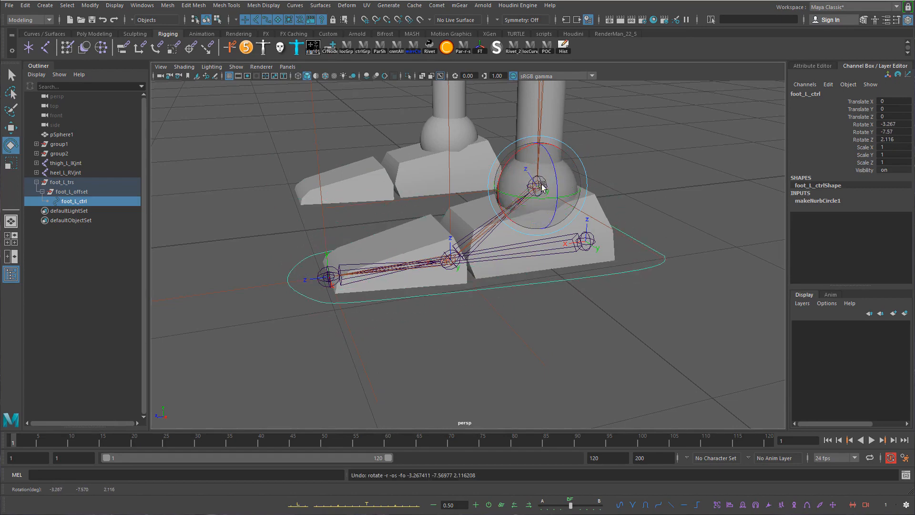
left_click_drag(617, 186, 645, 202, "alt")
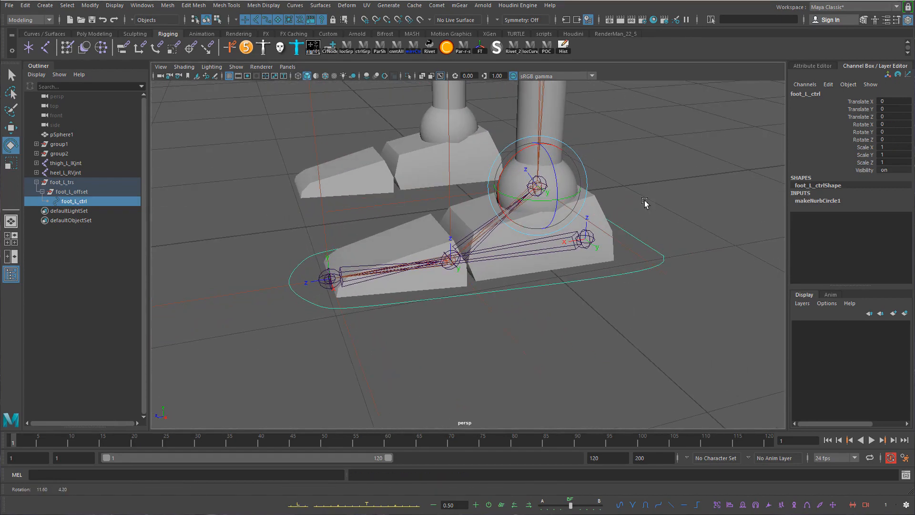
Check the foot_L_trs group, test-rotate foot_L_ctrl from the heel side and undo the rotation
left_click(65, 184)
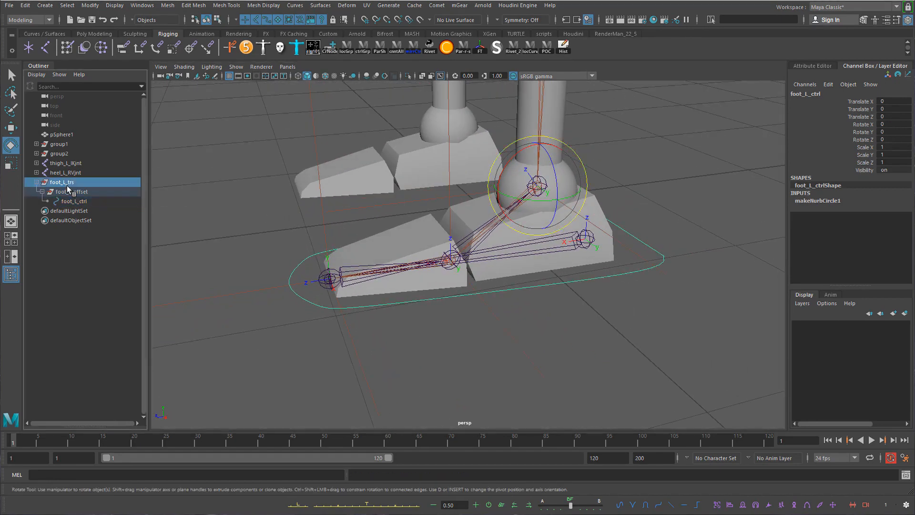
left_click_drag(425, 211, 366, 214, "alt")
key("w")
left_click_drag(433, 166, 587, 247, "alt")
left_click(604, 257)
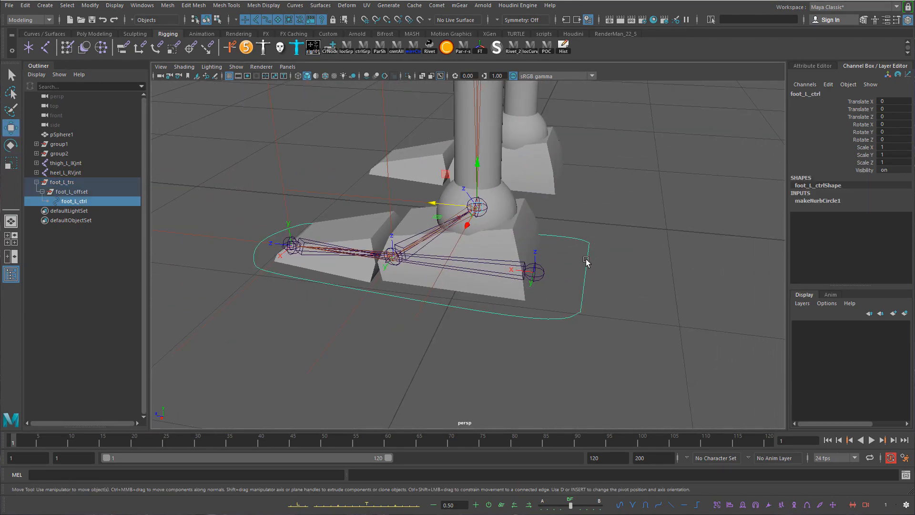
key("e")
left_click_drag(491, 197, 529, 195)
key("ctrl+z")
left_click_drag(594, 229, 652, 230, "alt")
key("q")
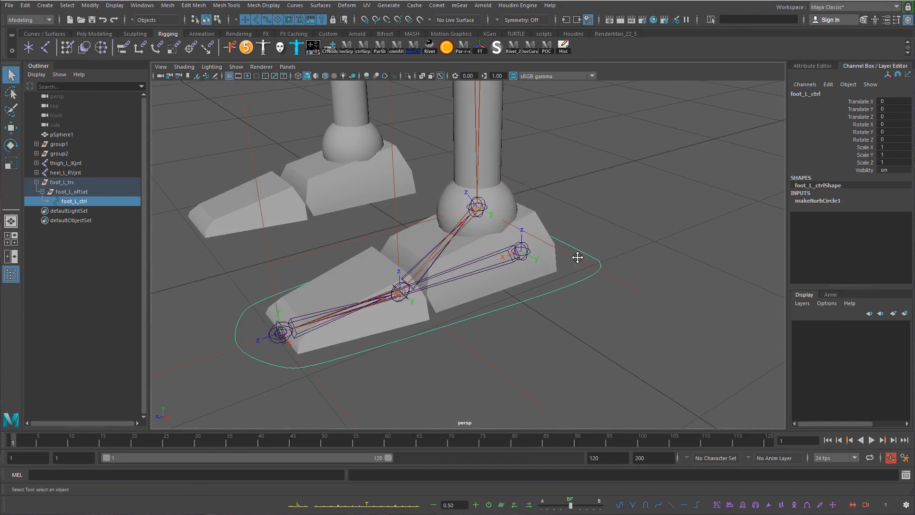
Test the toe roll by rotating toe_L_RVjnt in Y, and undo it
middle_click_drag(576, 256, 694, 225, "alt")
left_click(431, 279)
left_click_drag(430, 279, 442, 285, "alt")
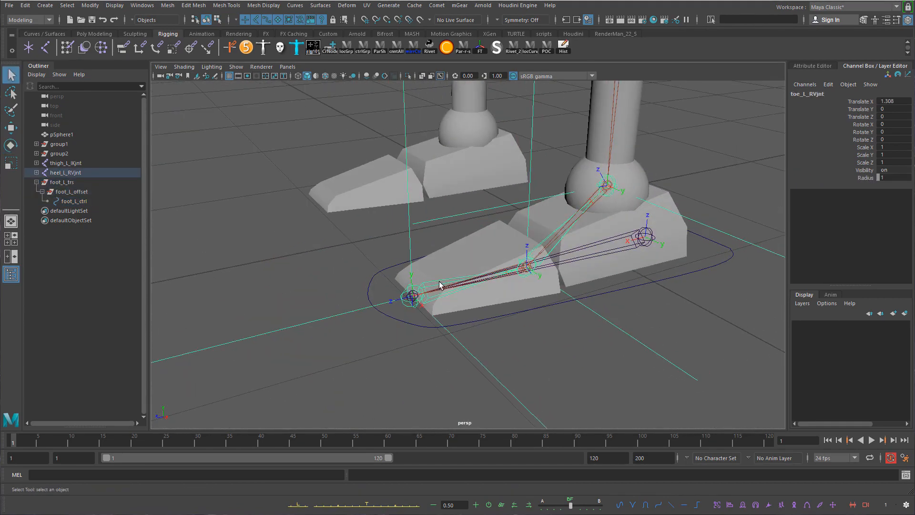
key("e")
left_click_drag(397, 262, 380, 288)
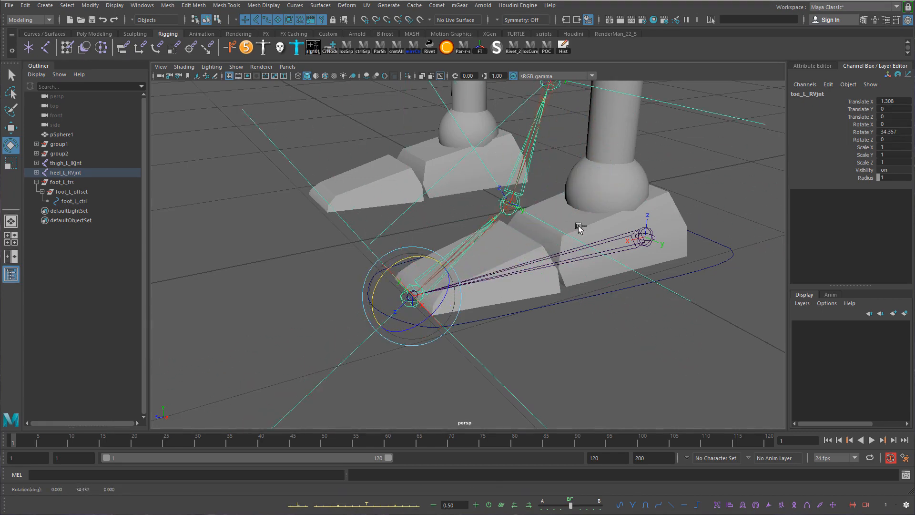
key("ctrl+z")
Test the ball roll by rotating ball_L_RVjnt in Y, and undo it
left_click(549, 251)
left_click_drag(551, 251, 494, 241)
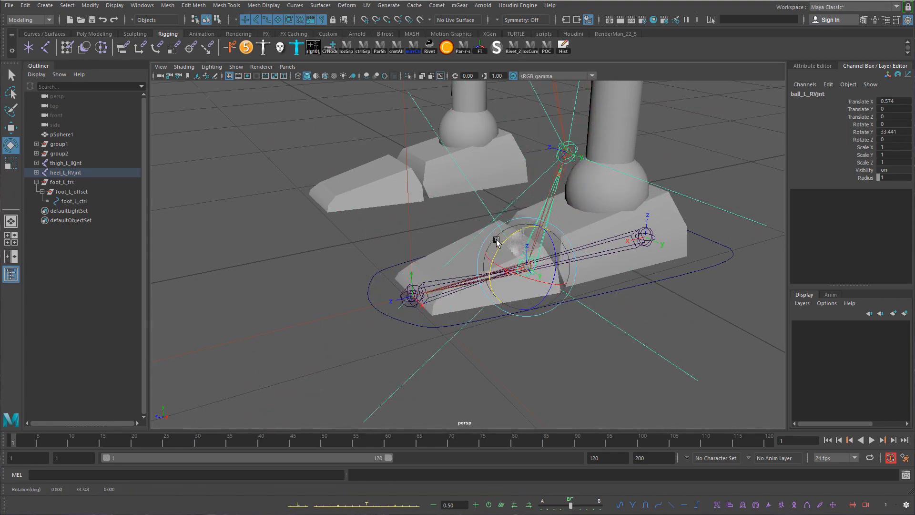
key("ctrl+z")
Test the heel roll by rotating the reverse-foot heel joint, undo it and clear the selection
middle_click_drag(660, 237, 573, 247, "alt")
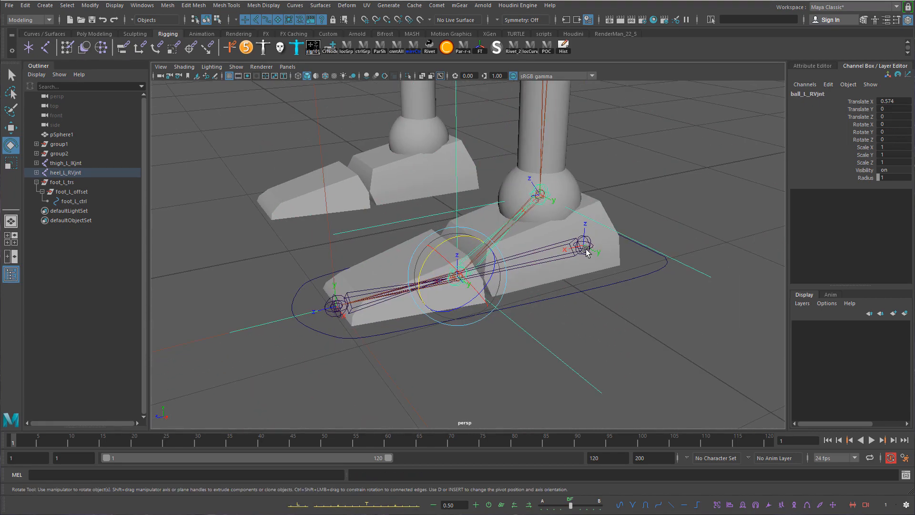
left_click(585, 250)
left_click_drag(552, 230, 570, 222)
key("ctrl+z")
left_click(644, 184)
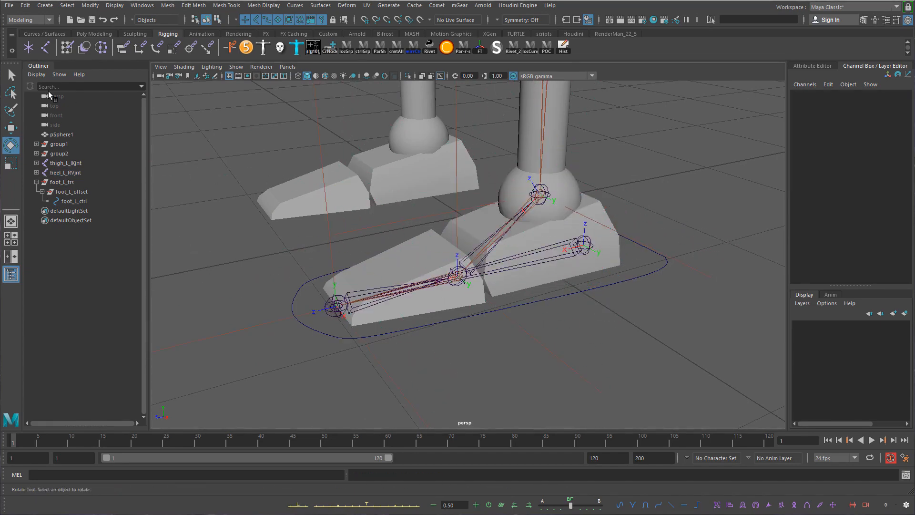
Create a NURBS circle at the origin for the heel control
left_click(135, 34)
left_click(95, 34)
left_click(44, 34)
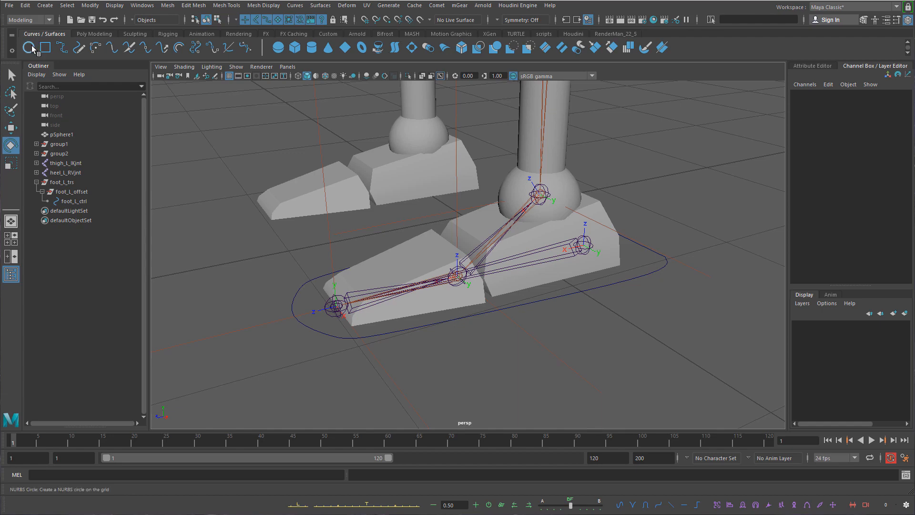
left_click(30, 47)
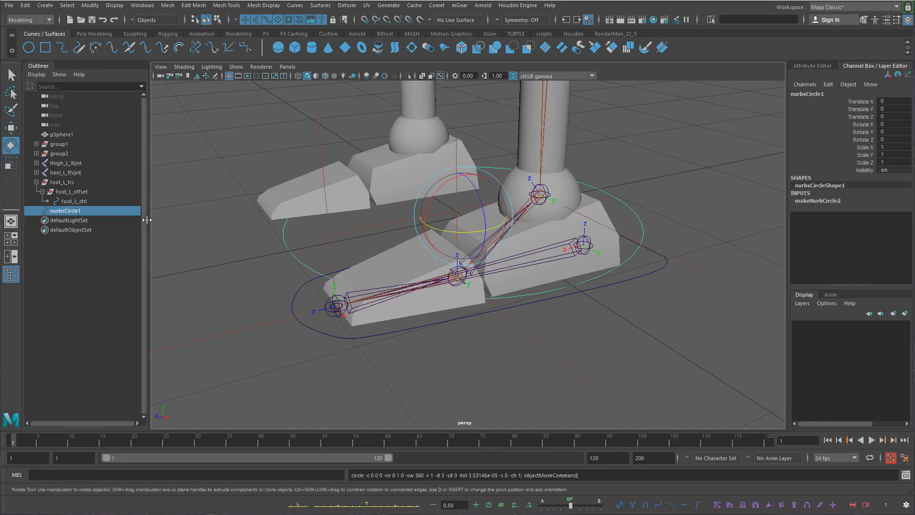
Rename the new NURBS circle as heel_L_crtl
double_click(75, 212)
left_click_drag(336, 281, 347, 280, "alt")
double_click(83, 211)
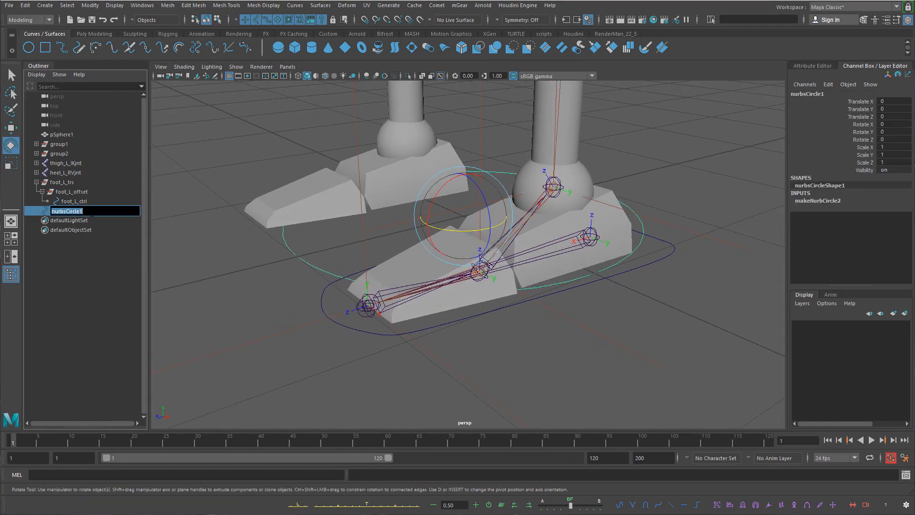
type("h")
type("L_")
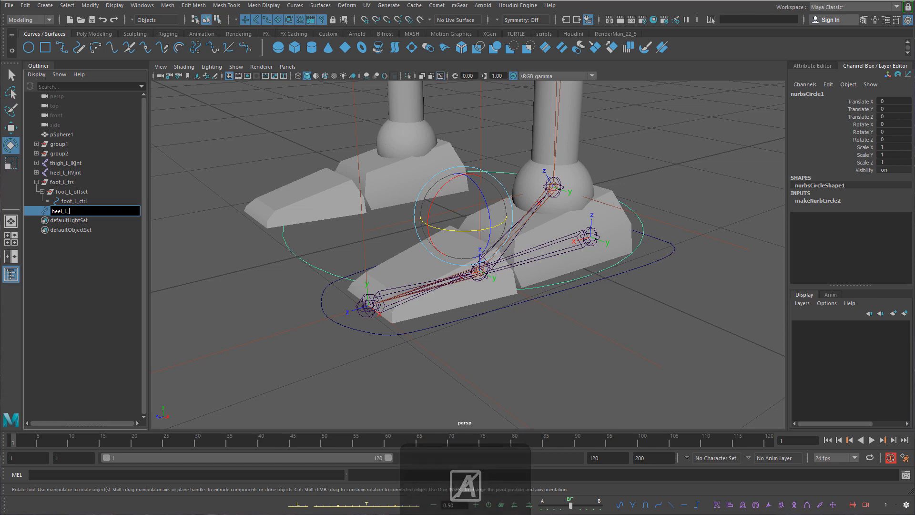
key("Caps_Lock")
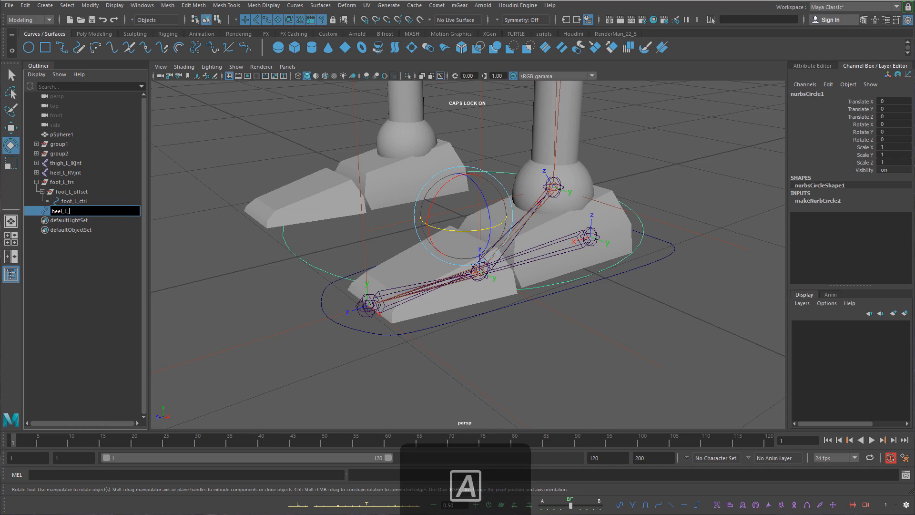
type("C")
key("Caps_Lock")
key("BackSpace")
type("ctrl")
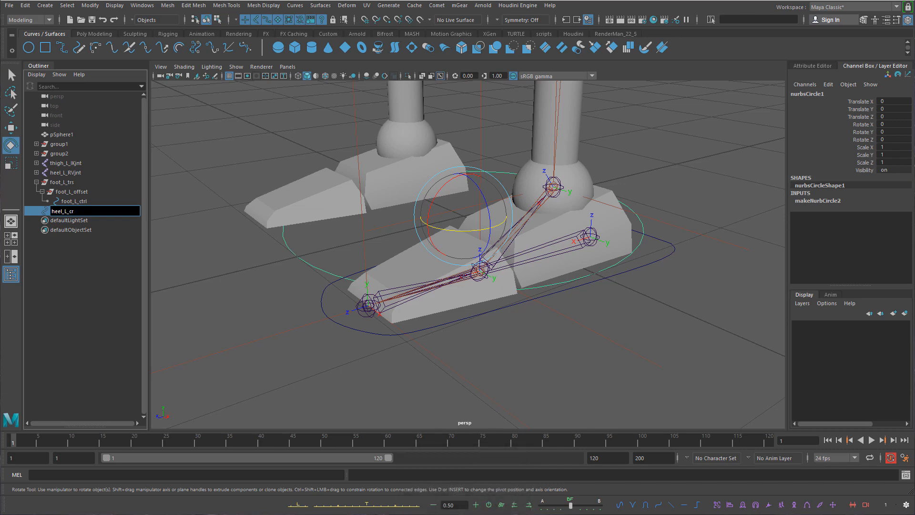
type("l")
key("Return")
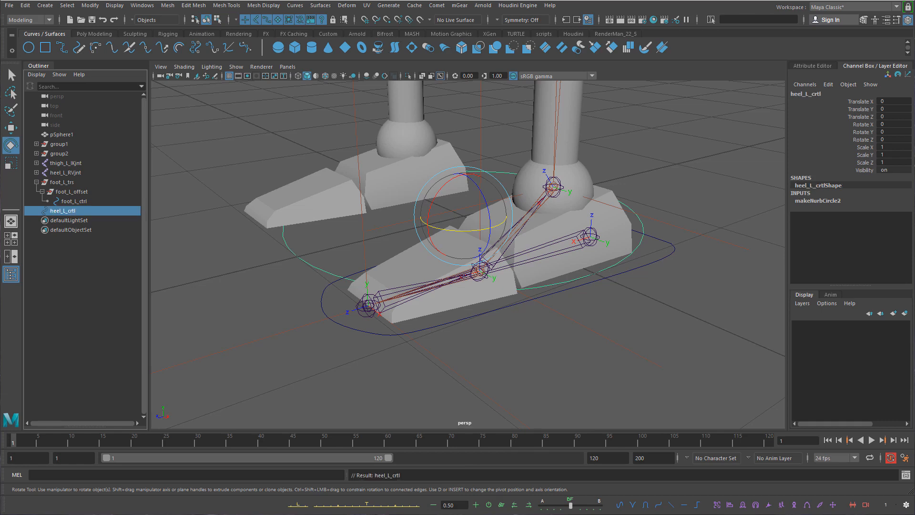
Correct the heel control circle's name to heel_L_ctrl
double_click(72, 210)
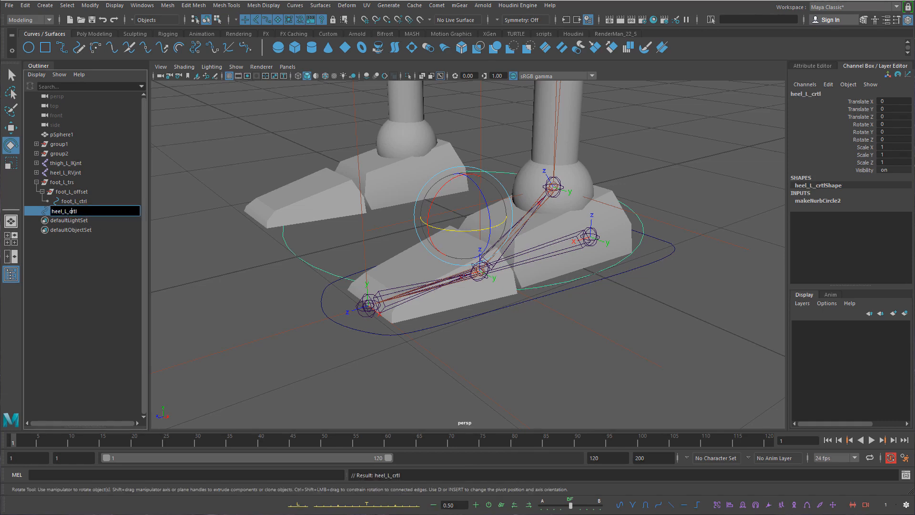
key("Return")
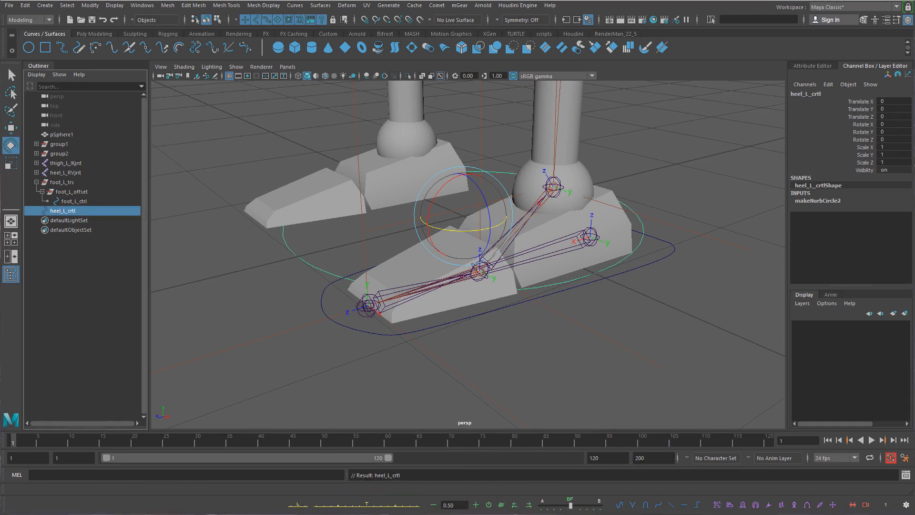
left_click_drag(590, 274, 595, 275, "alt")
double_click(76, 212)
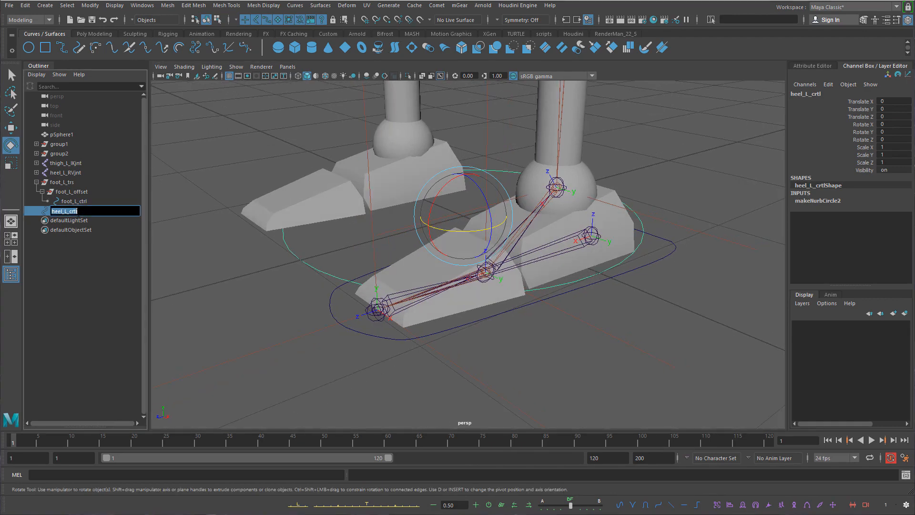
left_click_drag(77, 211, 71, 212)
type("trl")
key("Return")
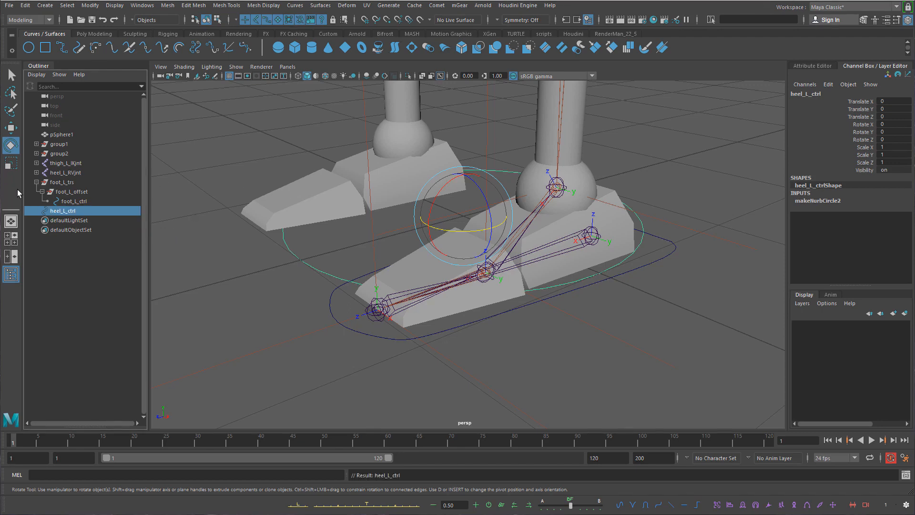
Group heel_L_ctrl twice and rename the inner group as heel_L_offset
mouse_move(253, 236)
left_mouse_down("alt")
mouse_move(260, 233)
mouse_move(247, 231)
left_mouse_up("alt")
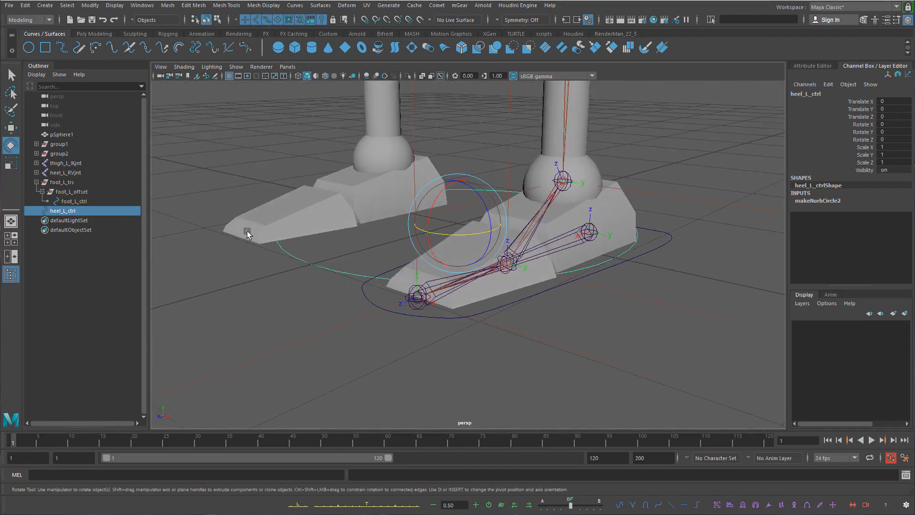
key("ctrl+g")
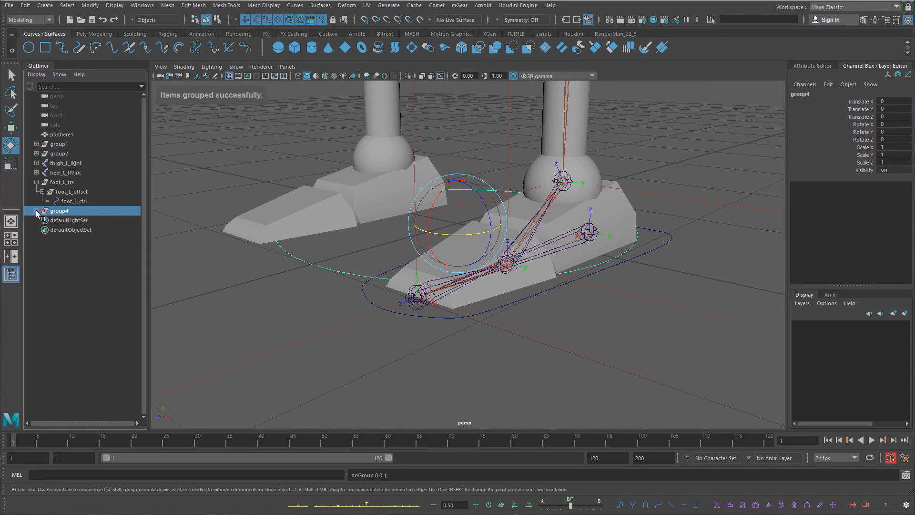
left_click(37, 211)
double_click(76, 229)
key("ctrl+c")
double_click(87, 221)
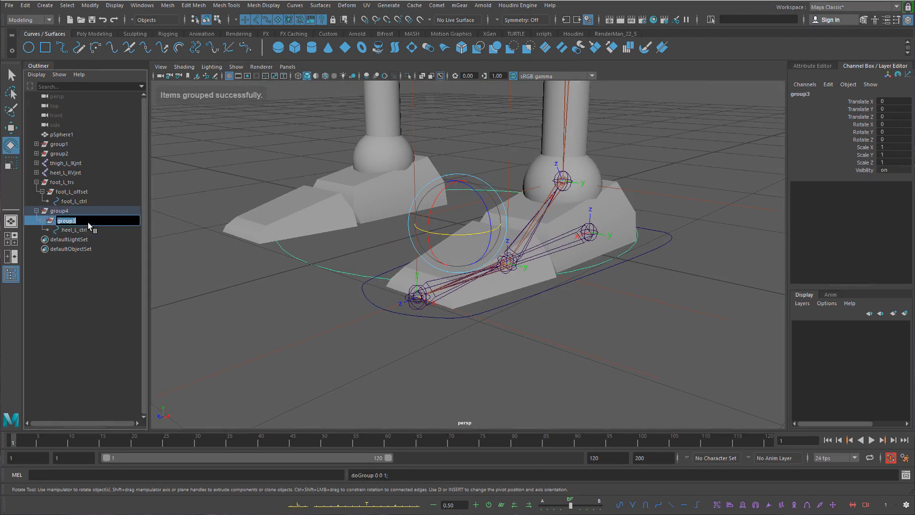
key("ctrl+v")
type("o")
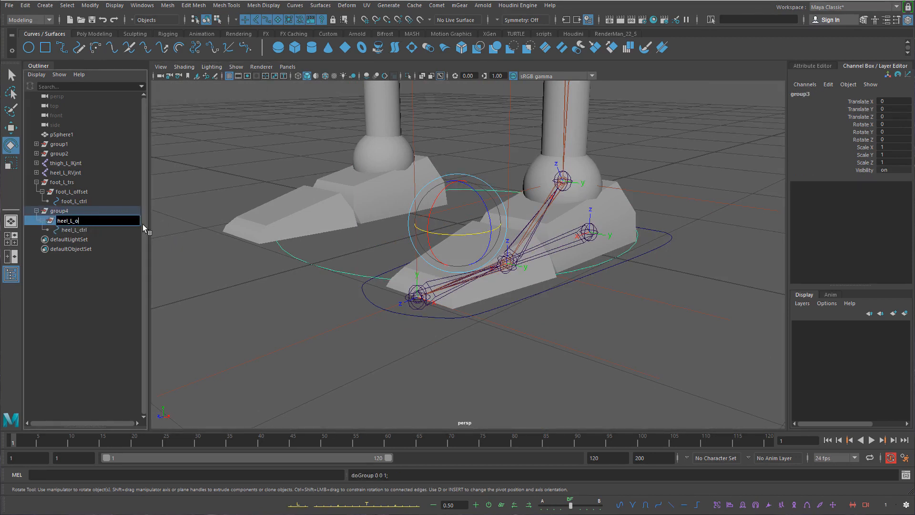
type("ffset")
key("Return")
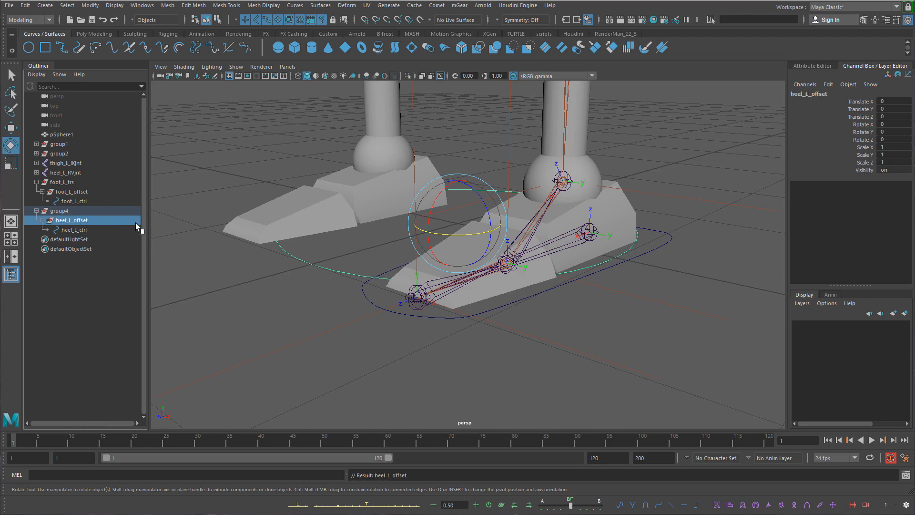
Rename the outer group above heel_L_offset as heel_L_trs
left_click(91, 211)
double_click(81, 210)
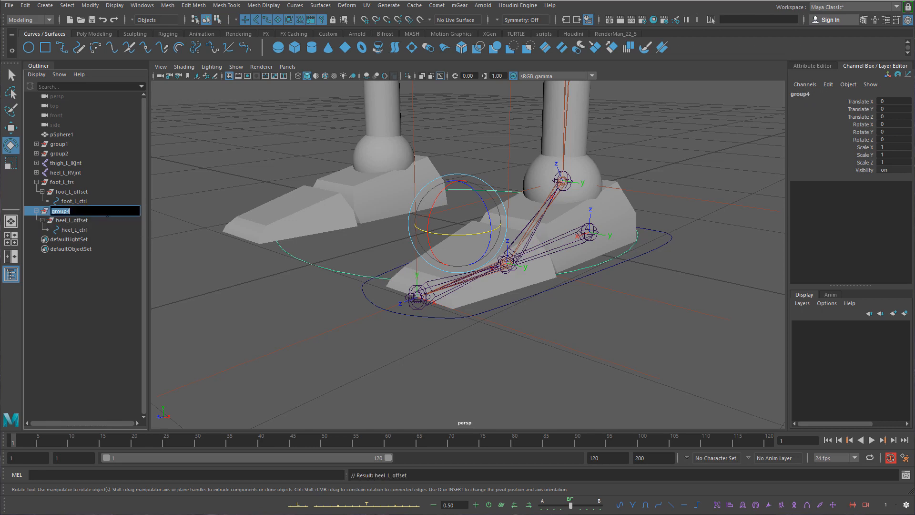
key("ctrl+v")
key("shift+Left")
key("shift+Left")
key("shift+Left")
key("shift+Left")
key("shift+Left")
key("shift+Left")
type("trs")
key("Return")
key("q")
middle_click_drag(576, 245, 519, 263, "alt")
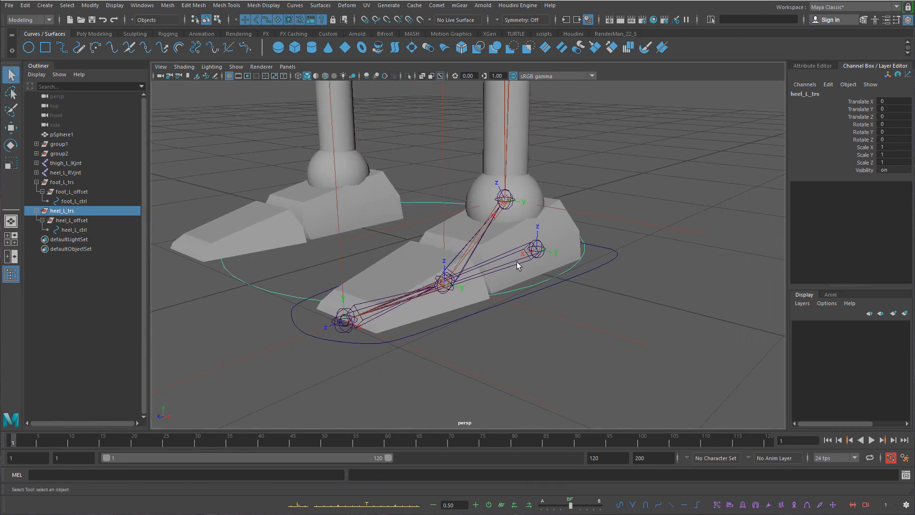
left_click(95, 229, "shift")
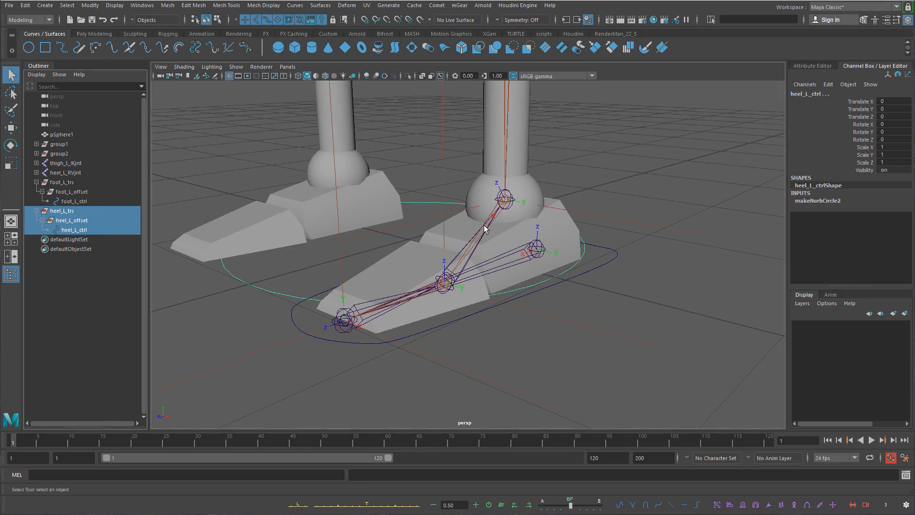
left_click(475, 254)
left_click(472, 254)
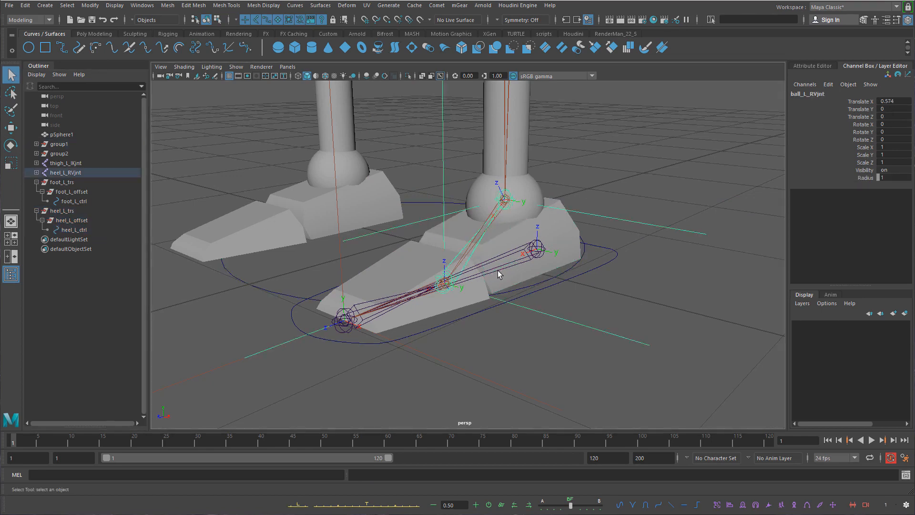
left_click(520, 264)
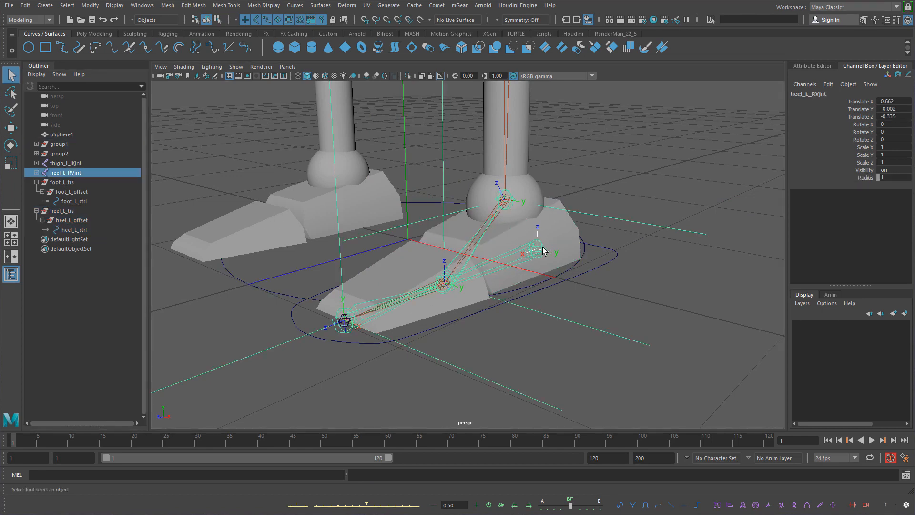
left_click(584, 256)
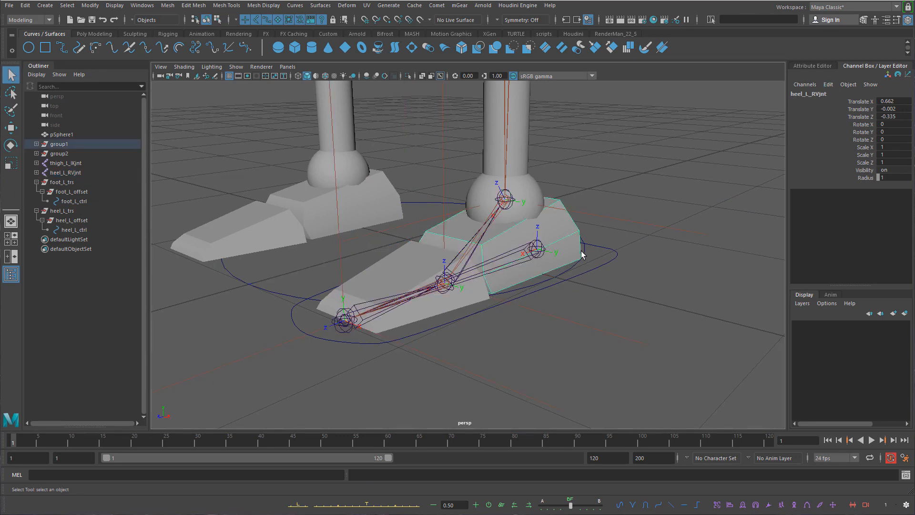
left_click(585, 251)
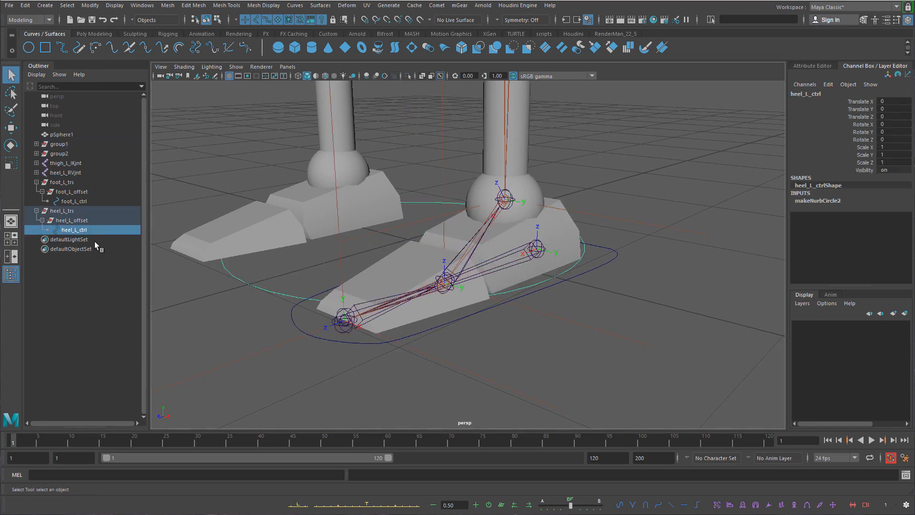
left_click_drag(81, 211, 101, 232)
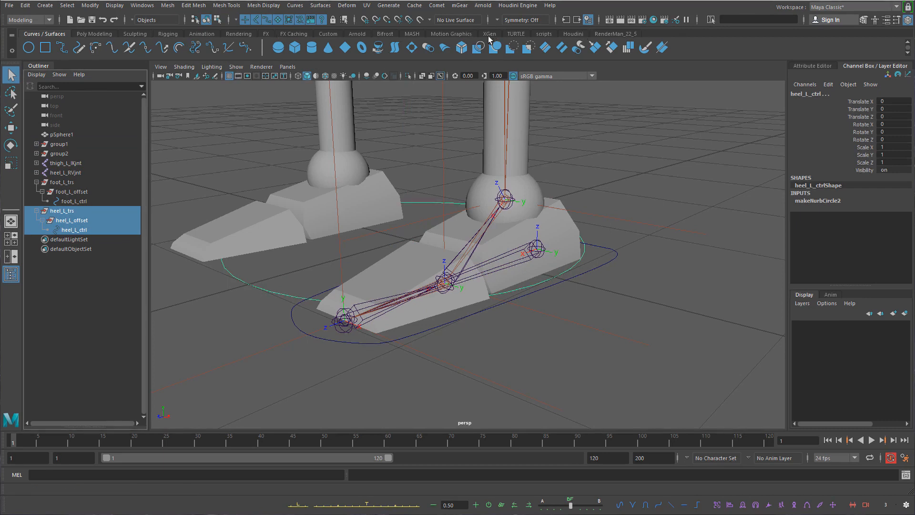
left_click(167, 34)
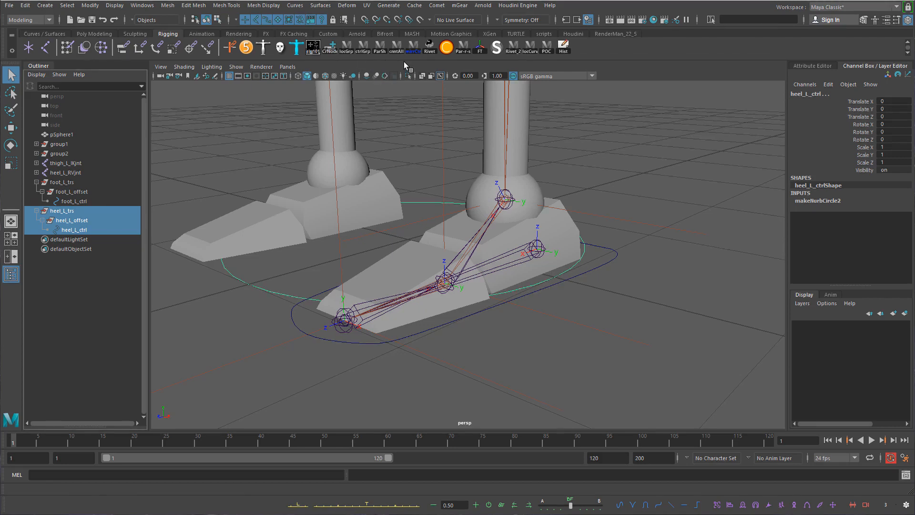
left_click(63, 34)
left_click(625, 34)
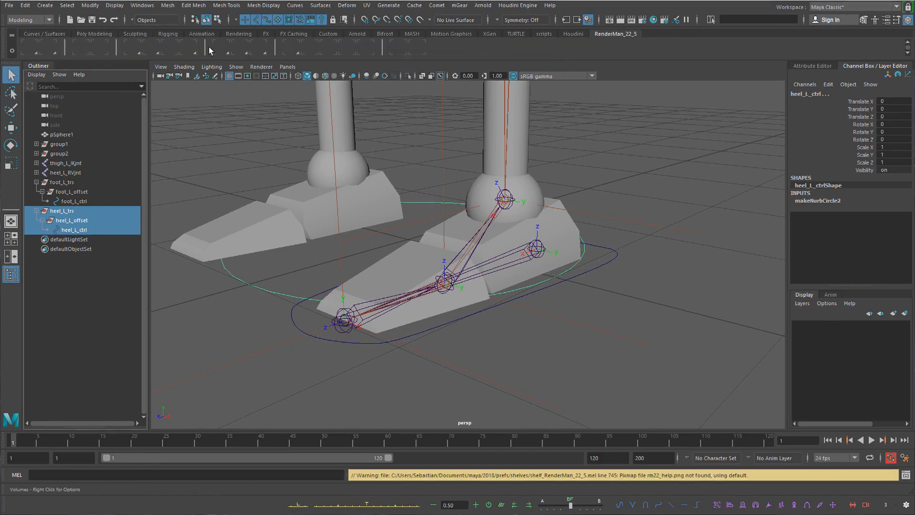
left_click(49, 34)
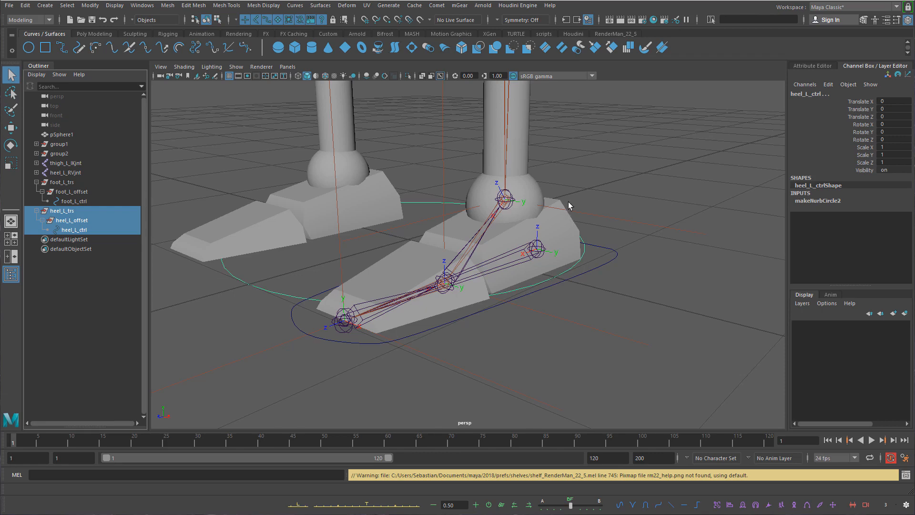
left_click_drag(568, 201, 552, 203, "alt")
key("w")
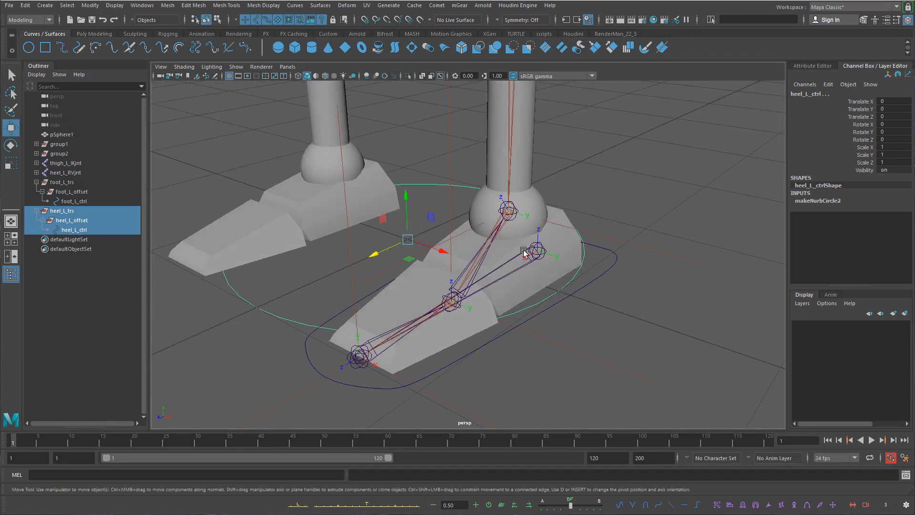
Parent the heel_L_trs group under the heel_L_RVjnt joint
left_click(62, 211)
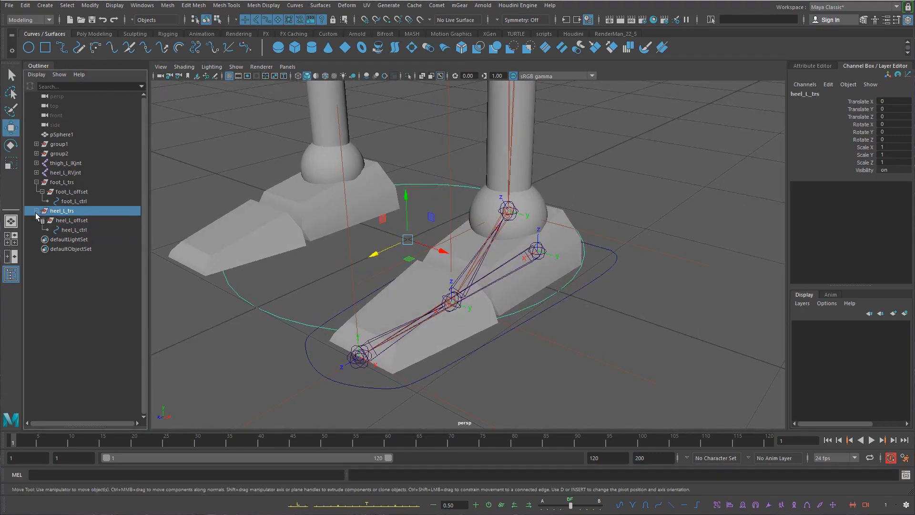
left_click(37, 211)
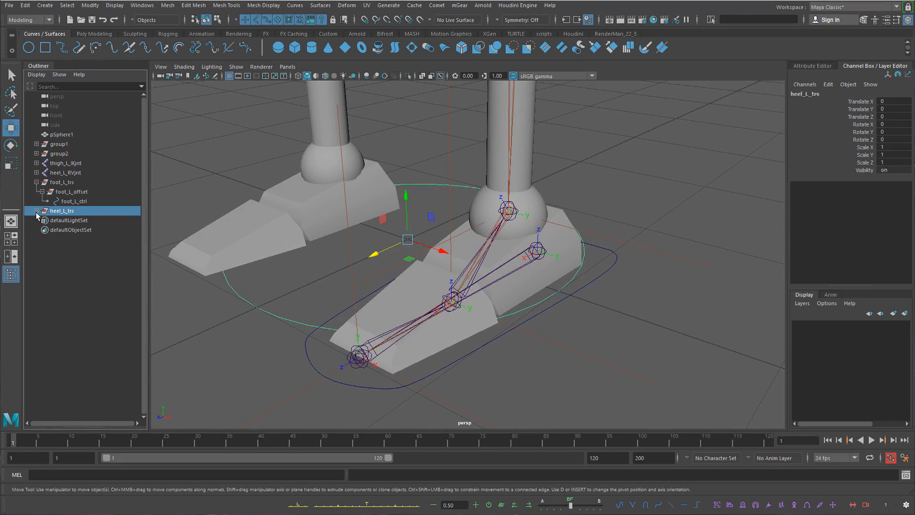
left_click(37, 211)
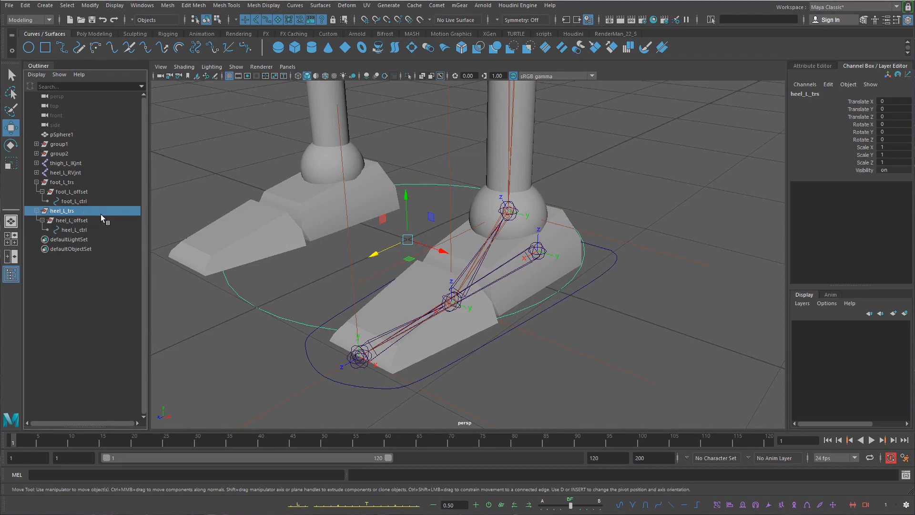
left_click_drag(533, 245, 515, 245, "alt")
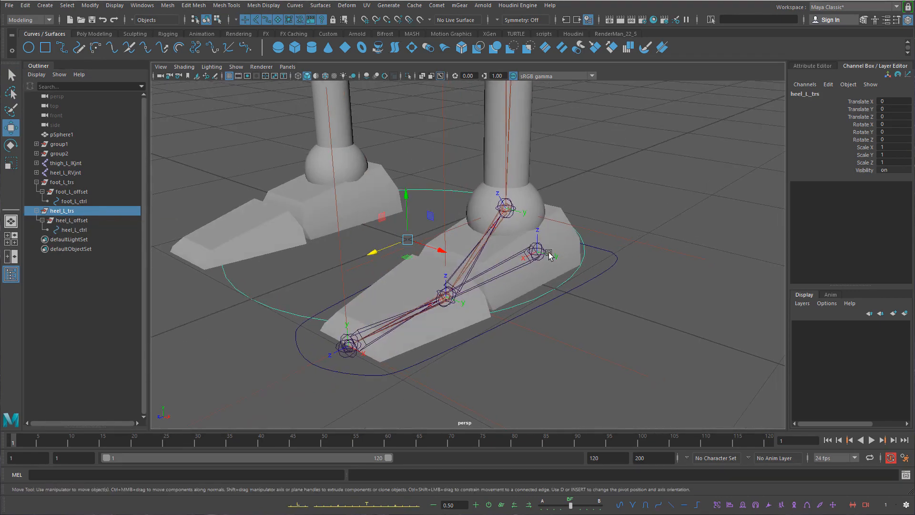
key("q")
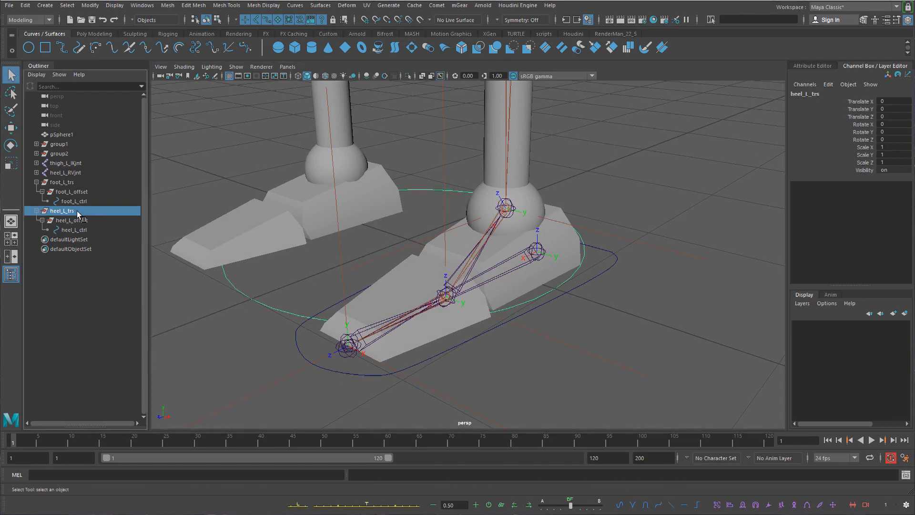
left_click(541, 257, "shift")
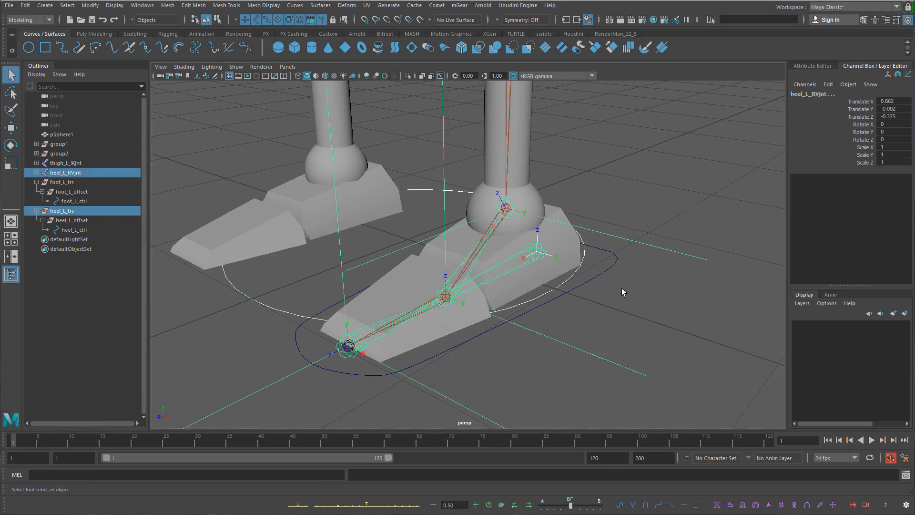
key("p")
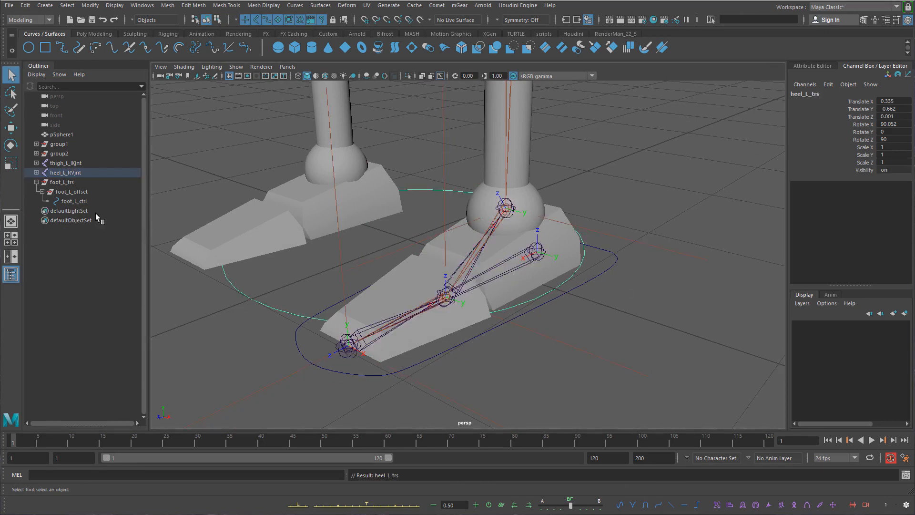
Set all translate and rotate values of heel_L_trs to 0 so it snaps to the heel joint
left_click(35, 172)
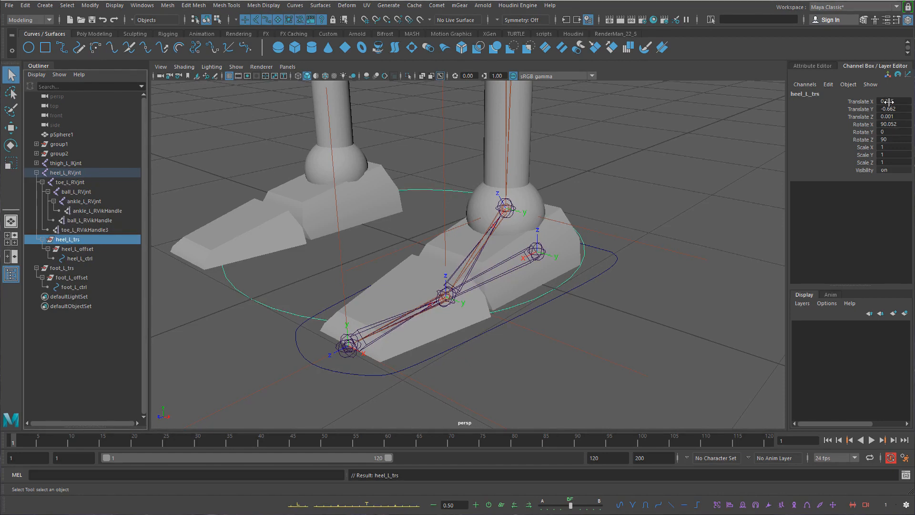
left_click_drag(887, 101, 887, 139)
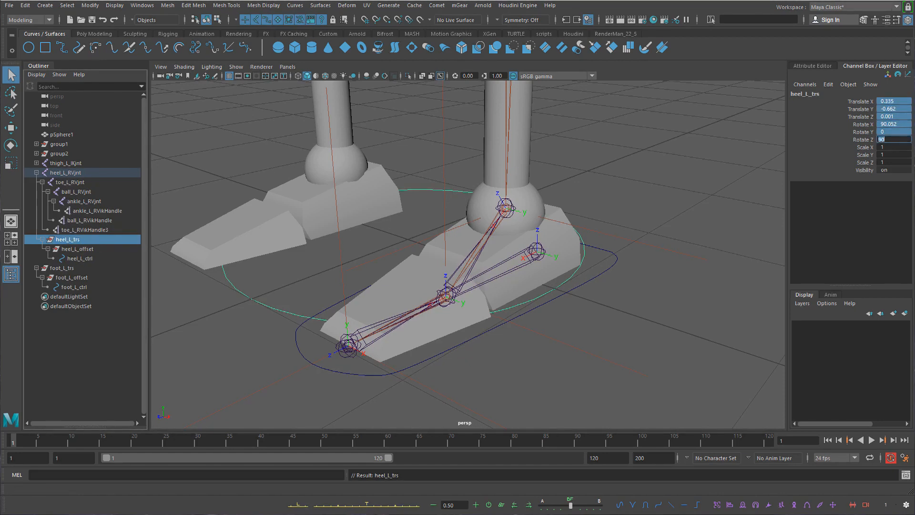
type("0")
key("Return")
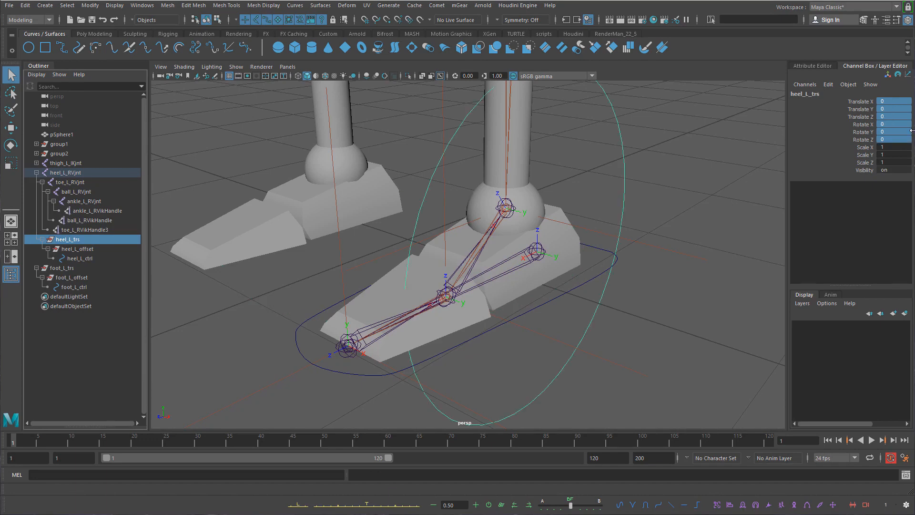
left_click_drag(773, 192, 736, 180, "alt")
Unparent heel_L_trs from the heel joint back to the world level
key("w")
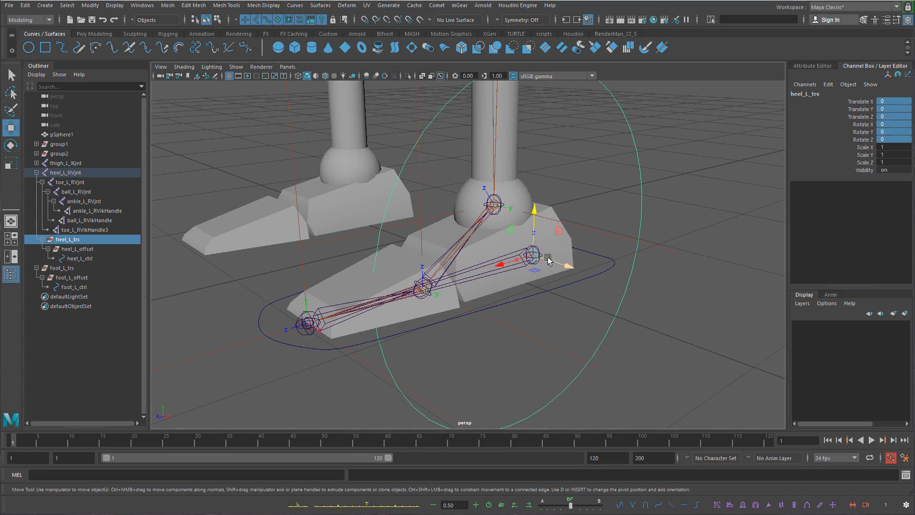
left_click_drag(564, 273, 554, 281, "alt")
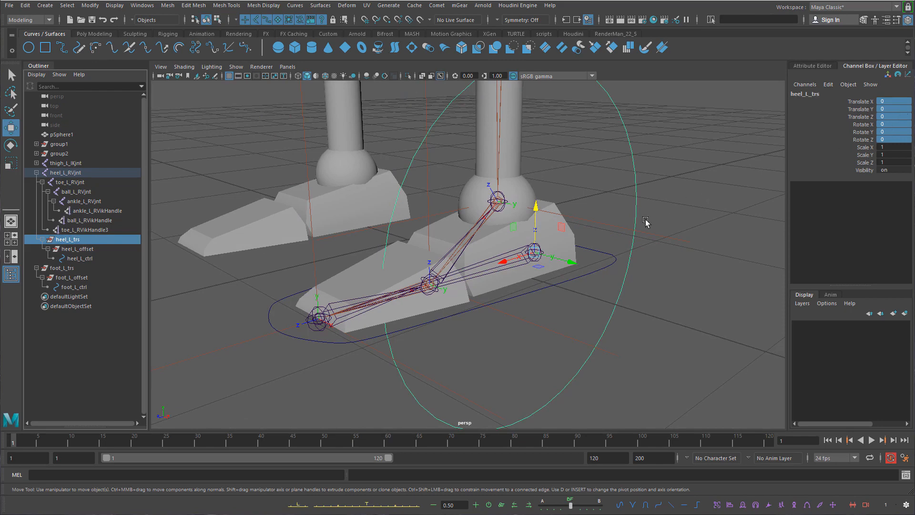
key("shift+p")
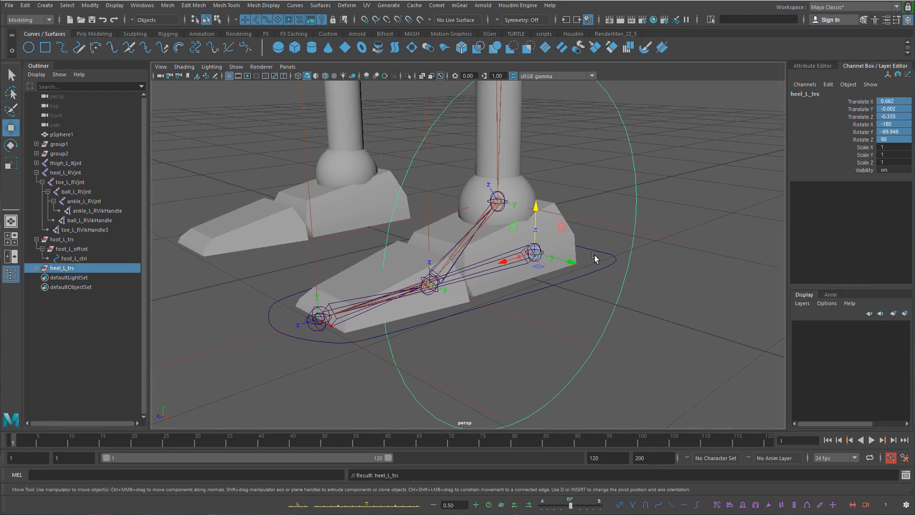
left_click_drag(593, 256, 656, 294, "alt")
Expand the heel_L_trs hierarchy and select all control vertices of the heel_L_ctrl circle in component mode
left_click(660, 282)
left_click(601, 304)
right_click_drag(655, 293, 567, 299, "alt")
left_click(35, 268, "shift")
right_click_drag(713, 265, 619, 267, "alt")
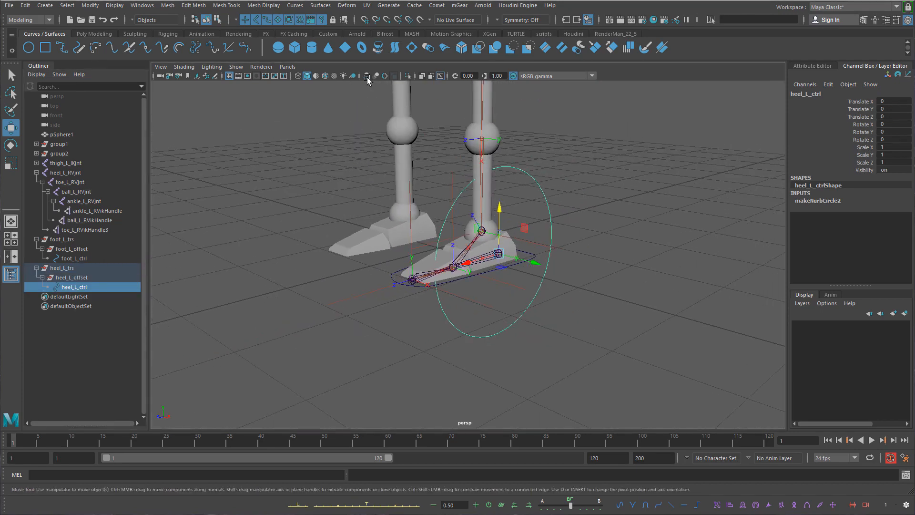
left_click(217, 20)
left_click_drag(539, 210, 517, 190, "alt")
left_click_drag(627, 118, 289, 394)
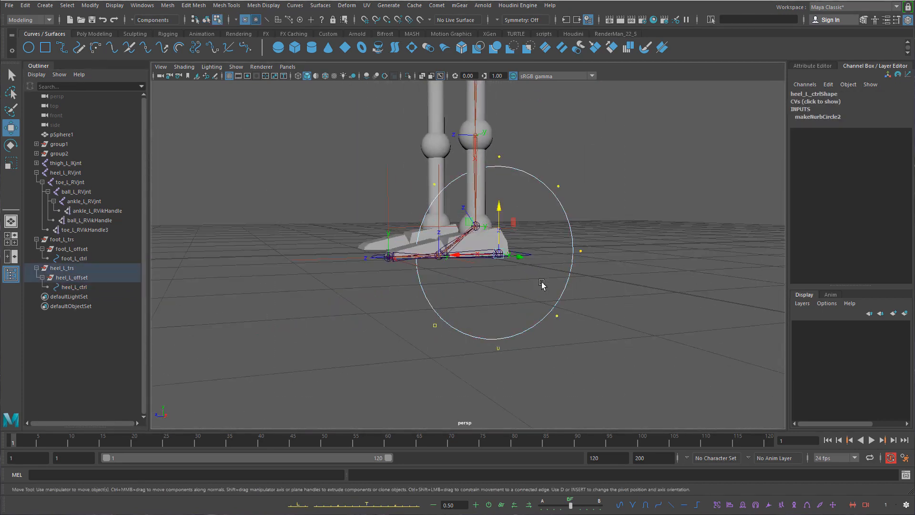
In the side view, scale the heel_L_ctrl circle's control points down to roughly the size of the heel joint
left_click_drag(541, 286, 548, 291, "alt")
key("space")
left_click_drag(541, 285, 612, 305)
right_click_drag(548, 260, 612, 305, "alt")
key("r")
left_click_drag(612, 305, 288, 296)
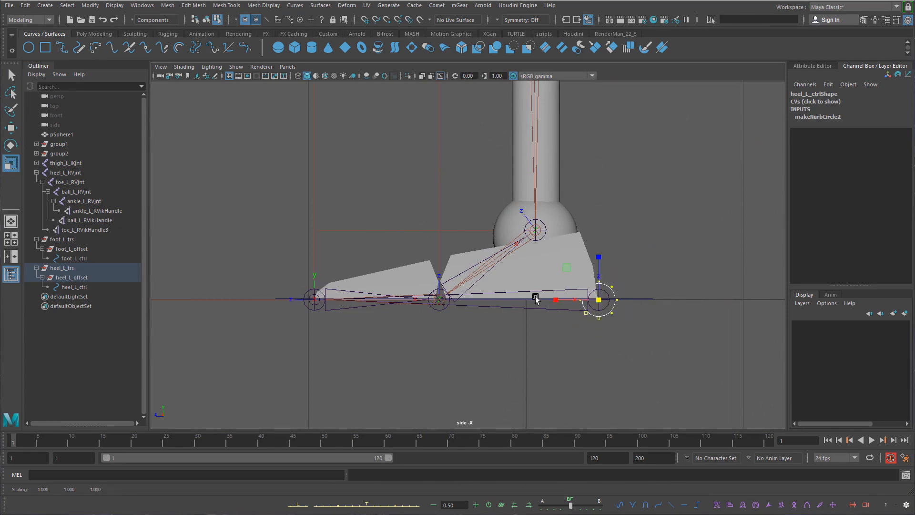
Move the heel circle's control points up and behind the heel, then select heel_L_ctrl as an object in the perspective view
right_click_drag(535, 301, 703, 330, "alt")
middle_click_drag(703, 329, 537, 280, "alt")
key("w")
left_click_drag(537, 281, 560, 249)
key("F8")
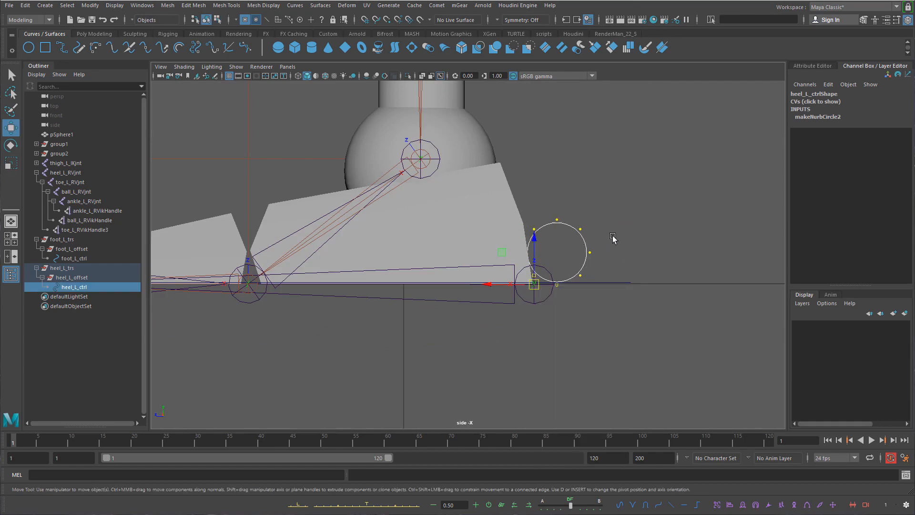
left_click(582, 245)
key("space")
left_click_drag(584, 243, 619, 277)
right_click_drag(619, 276, 743, 305, "alt")
left_click_drag(667, 295, 566, 267, "alt")
key("q")
left_click(574, 234)
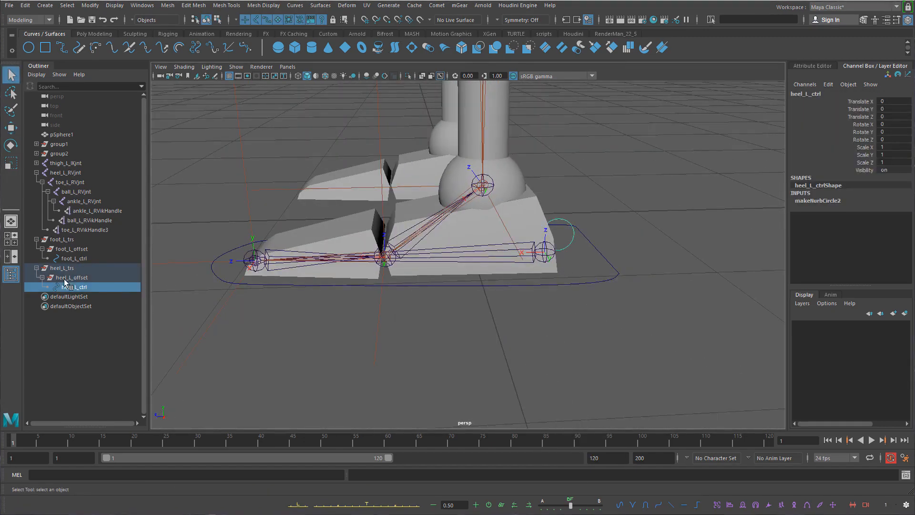
Create a NURBS circle for the toe control, group it twice and expand its hierarchy
left_click(76, 269)
left_click_drag(720, 210, 230, 147, "alt")
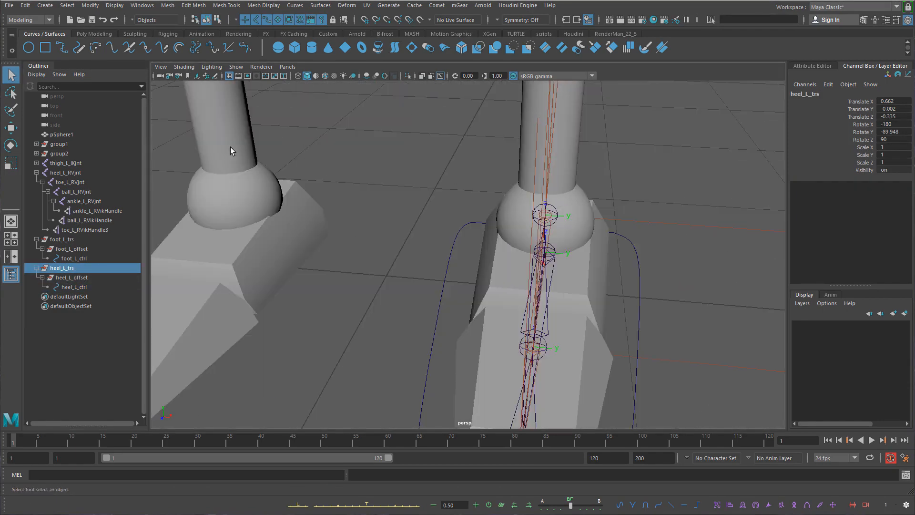
left_click(26, 48)
right_click_drag(595, 195, 466, 196, "alt")
left_click_drag(466, 196, 424, 179, "alt")
left_click(170, 263)
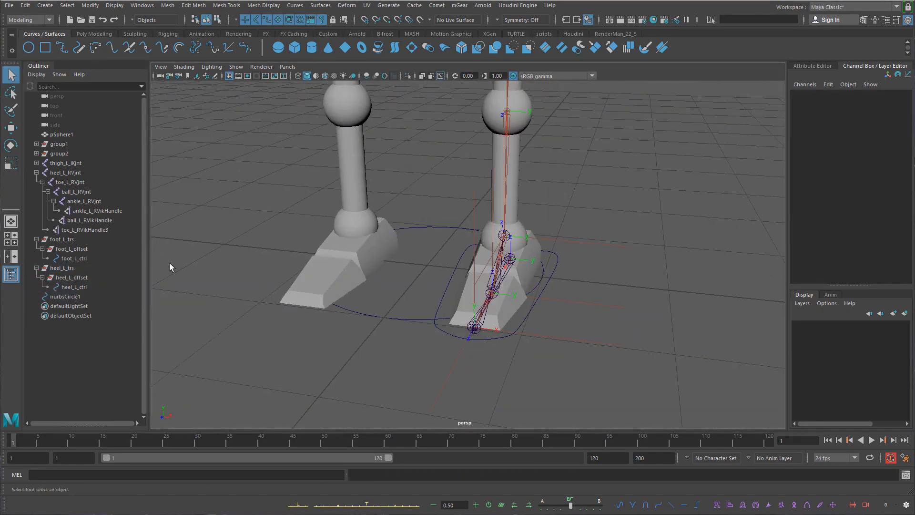
left_click(88, 296)
key("ctrl+g")
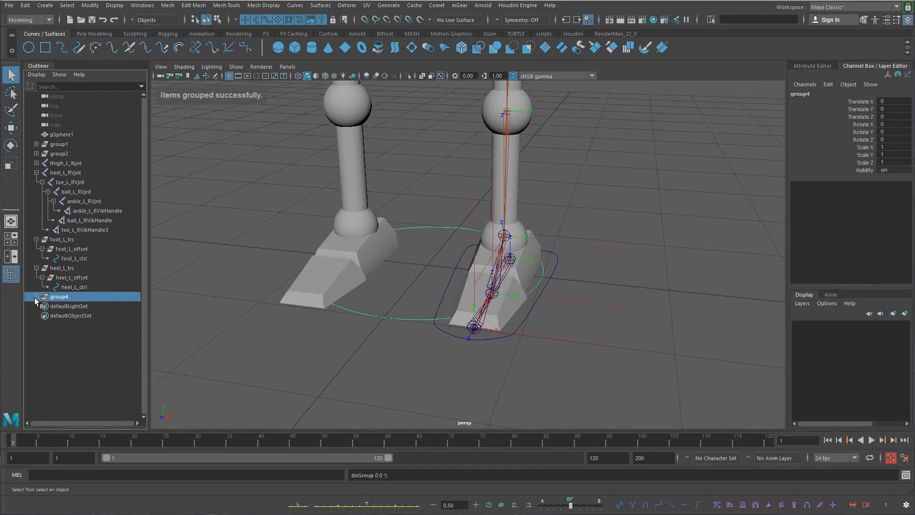
left_click(36, 296)
Check the toe joint's name and rename the new circle as toe_L_CTRL
double_click(78, 317)
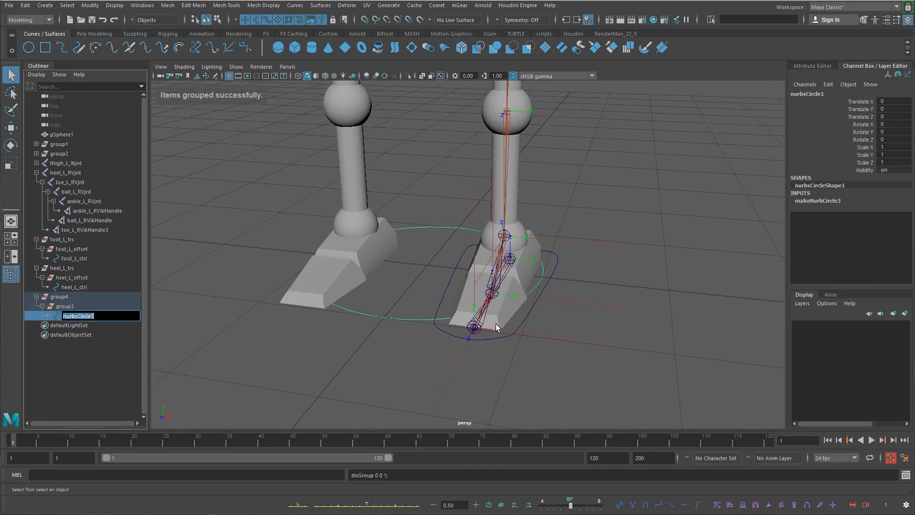
left_click_drag(495, 325, 443, 331, "alt")
right_click_drag(443, 331, 500, 341, "alt")
left_click(300, 361)
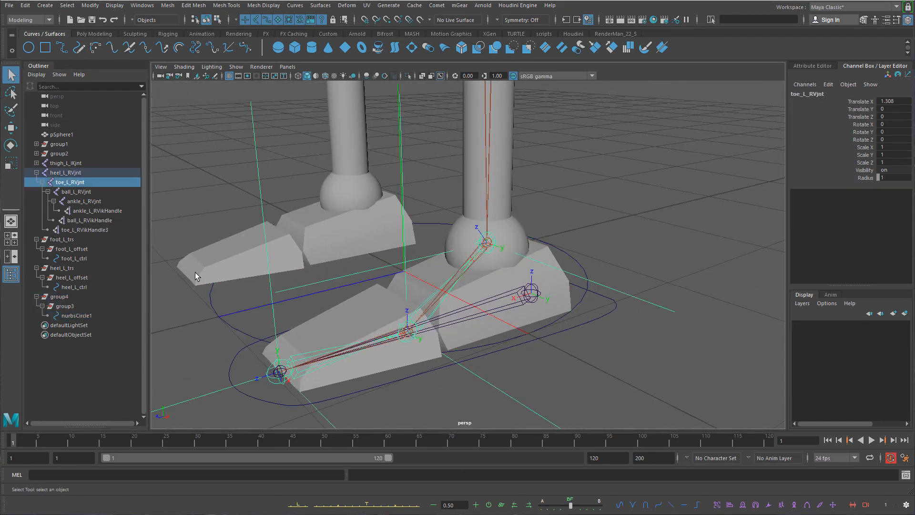
left_click(82, 316)
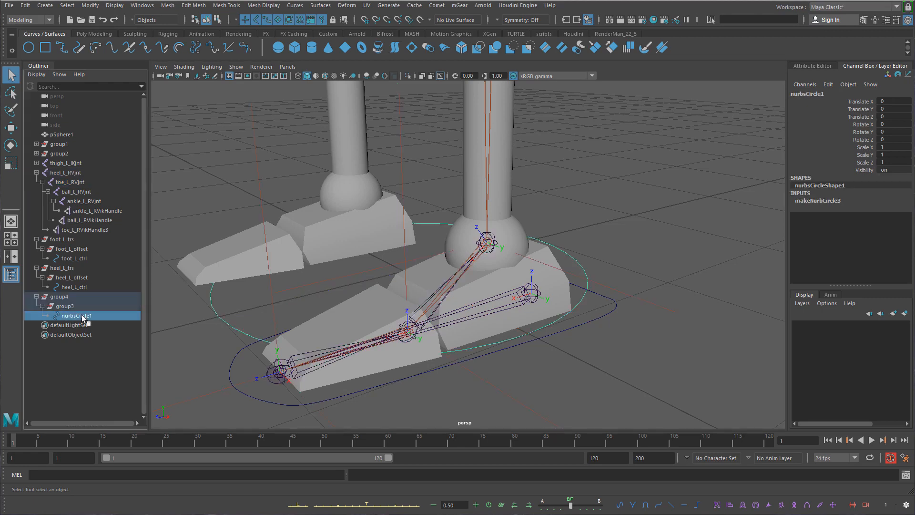
double_click(82, 316)
type("to")
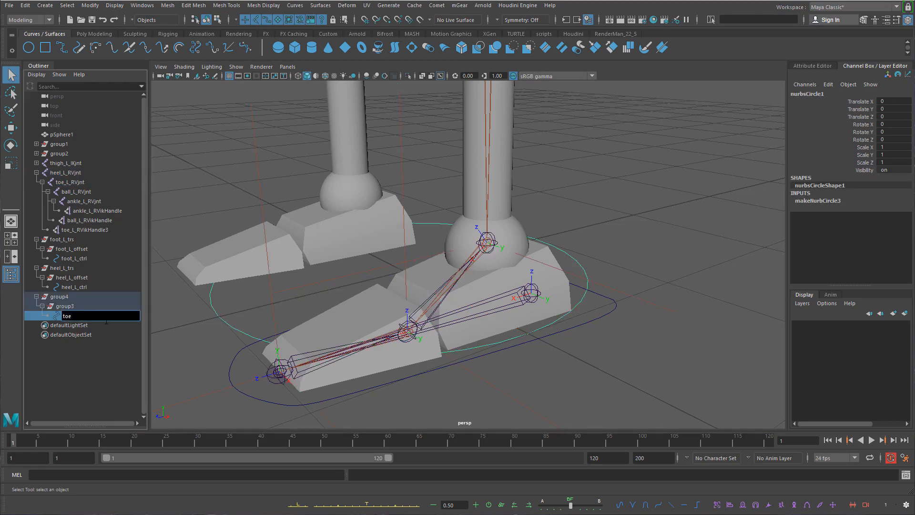
type("e")
key("Caps_Lock")
type("_L_")
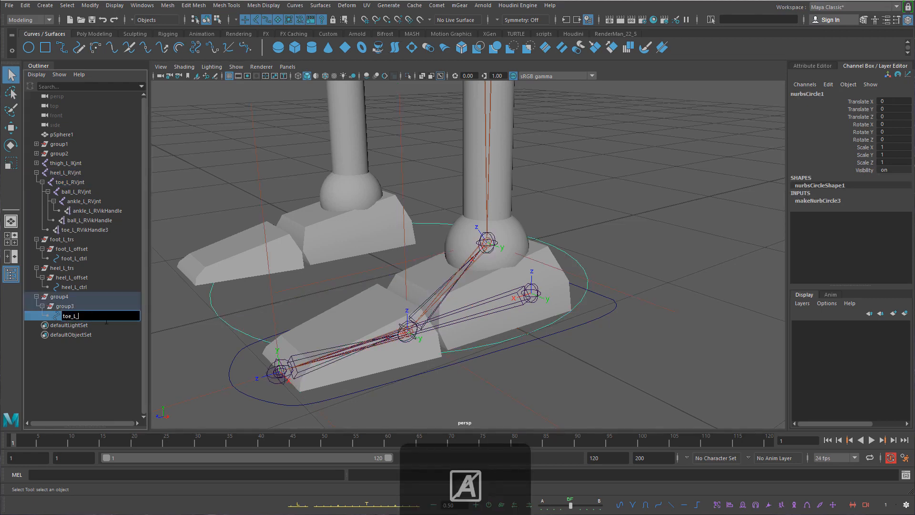
type("CTRL")
key("Return")
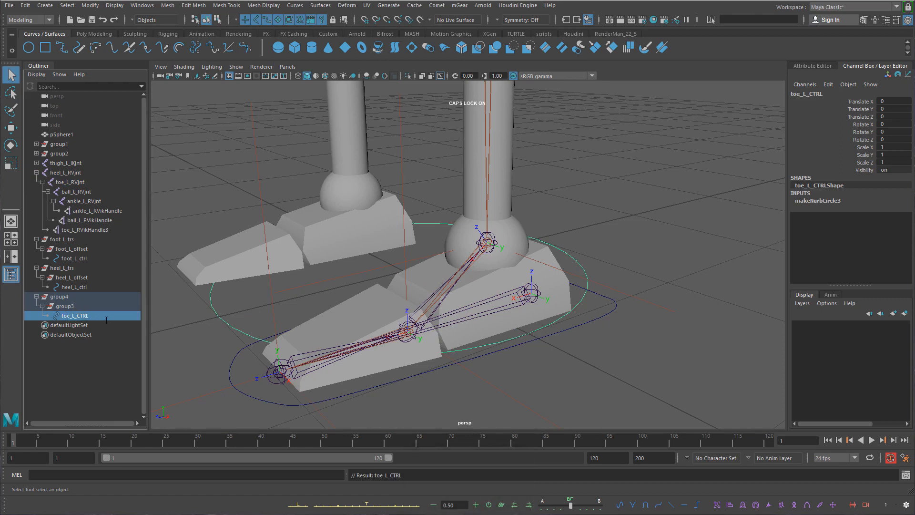
Change the suffix of the circle's name to lowercase so it reads toe_L_ctrl
double_click(107, 318)
left_click_drag(79, 316, 184, 329)
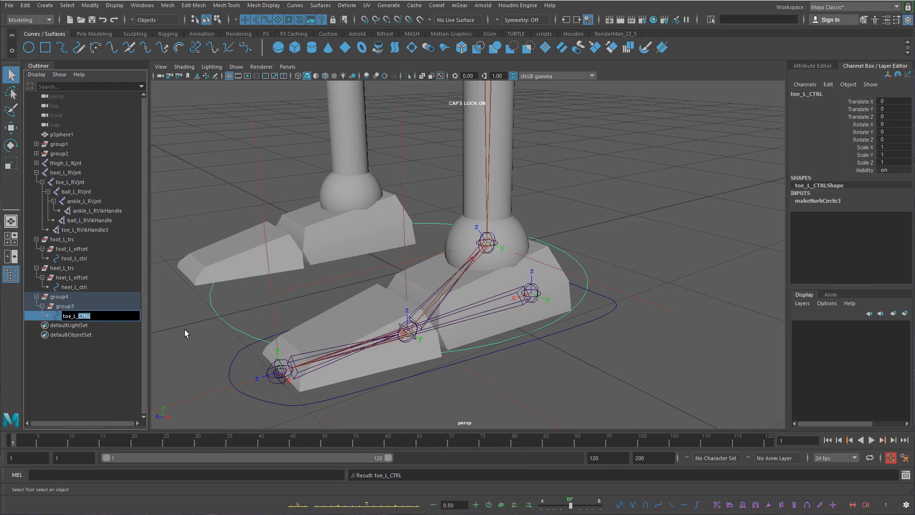
type("CTR")
key("BackSpace")
key("BackSpace")
key("BackSpace")
key("Caps_Lock")
type("ctrl")
key("Return")
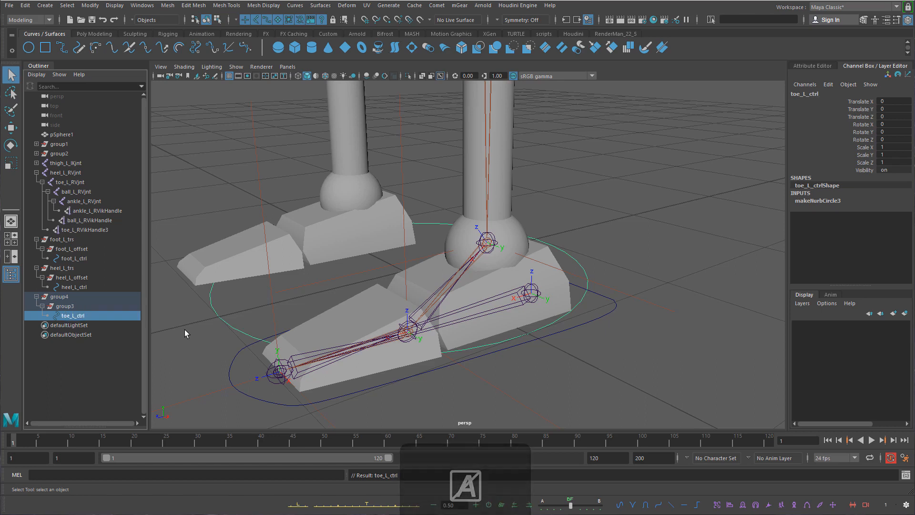
Reuse the circle's name to rename its direct parent group as toe_L_offset
double_click(84, 317)
key("ctrl+c")
double_click(73, 306)
key("ctrl+v")
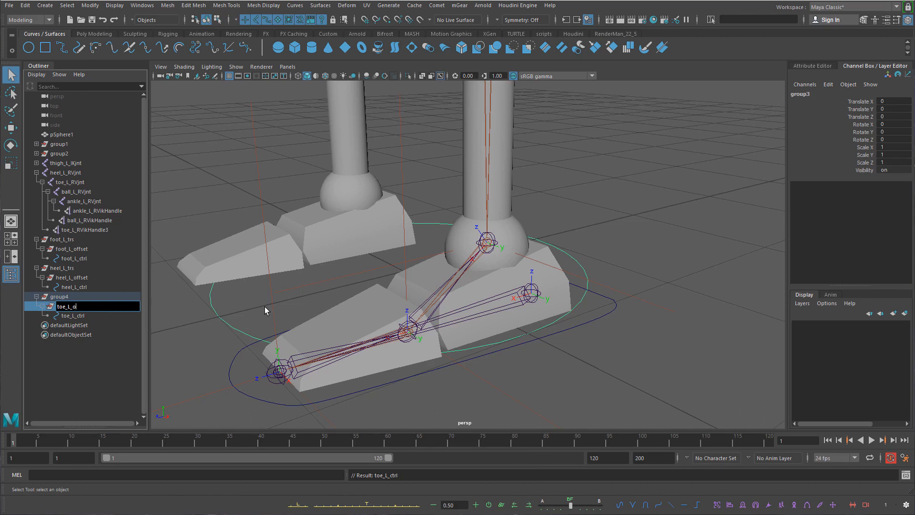
type("offset")
key("Return")
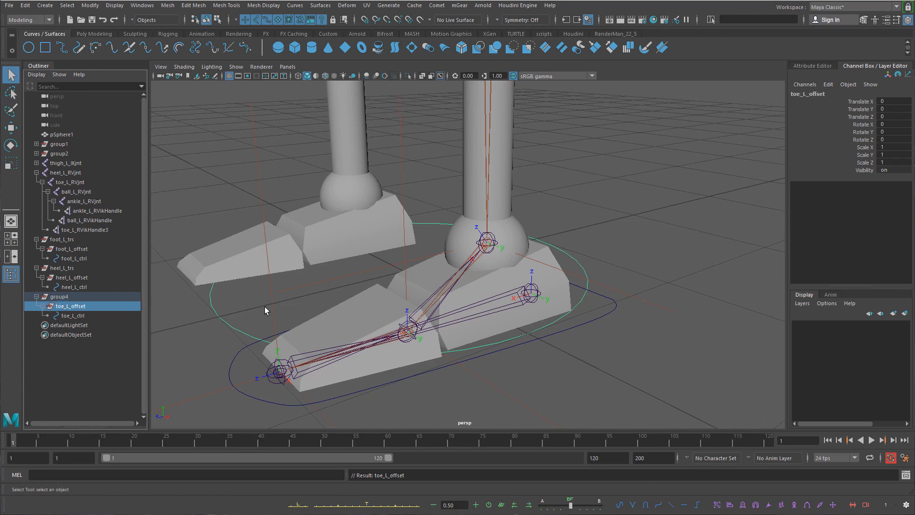
Reuse the offset group's name to rename the outer toe group as toe_L_trs
double_click(99, 303)
key("ctrl+c")
double_click(70, 297)
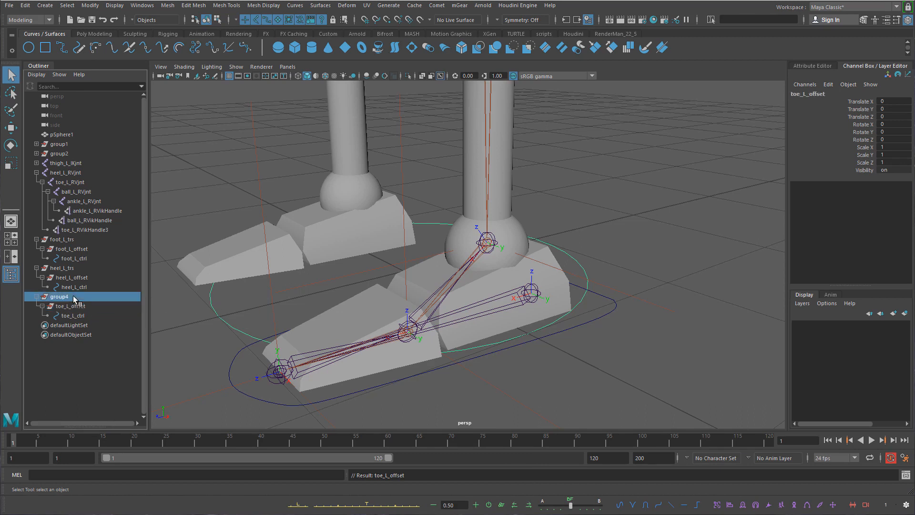
key("ctrl+v")
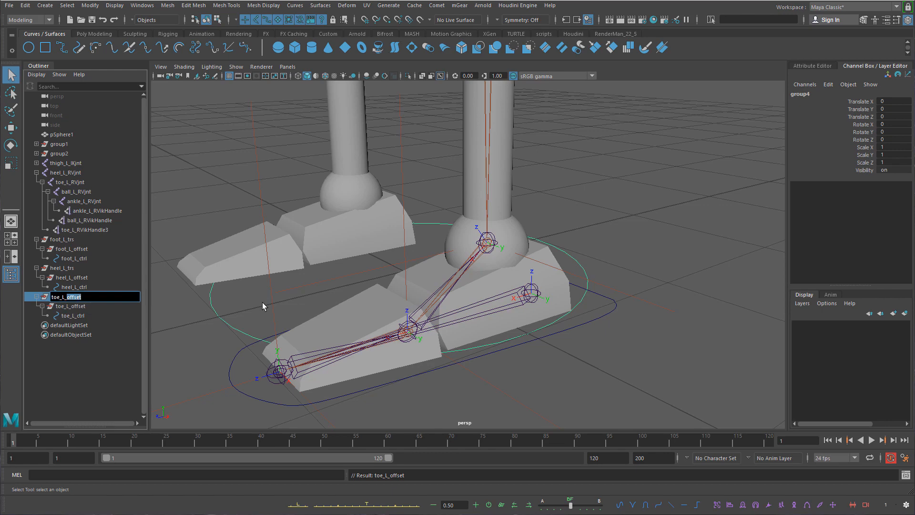
type("s")
key("Return")
scroll(398, 296, "up", 1)
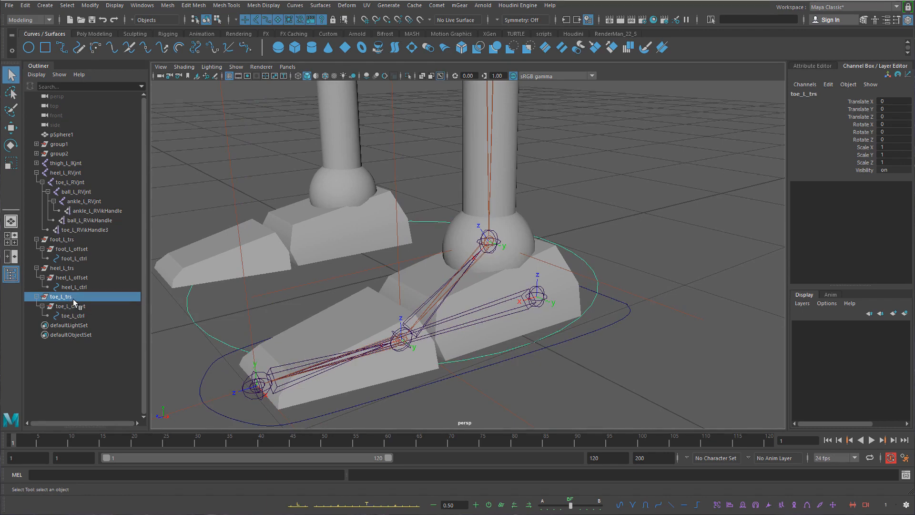
Hide the thigh_L_IKjnt joint chain
left_click_drag(471, 288, 484, 269, "alt")
left_click(305, 326, "shift")
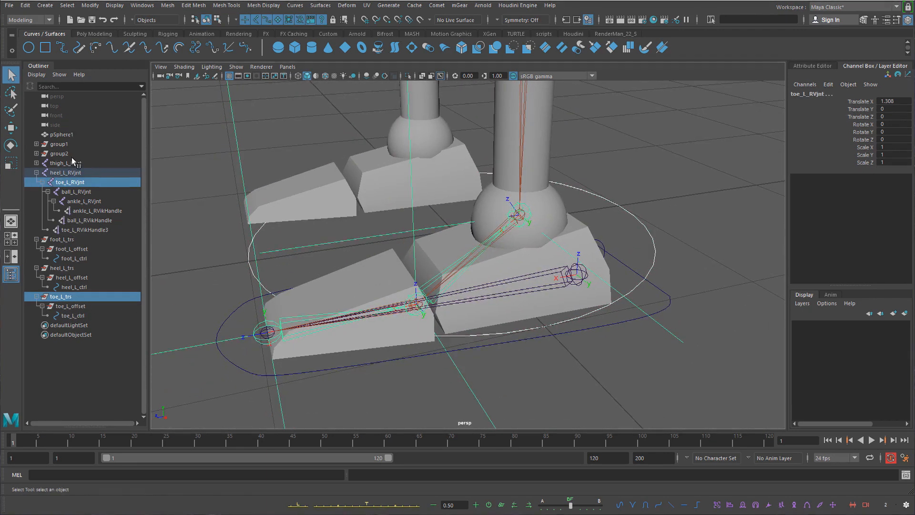
left_click(82, 164)
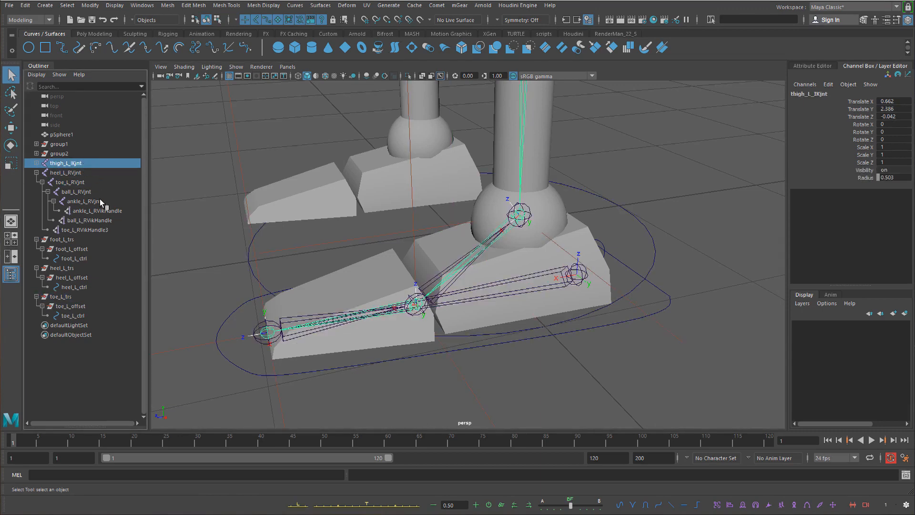
left_click(81, 172)
left_click(79, 163)
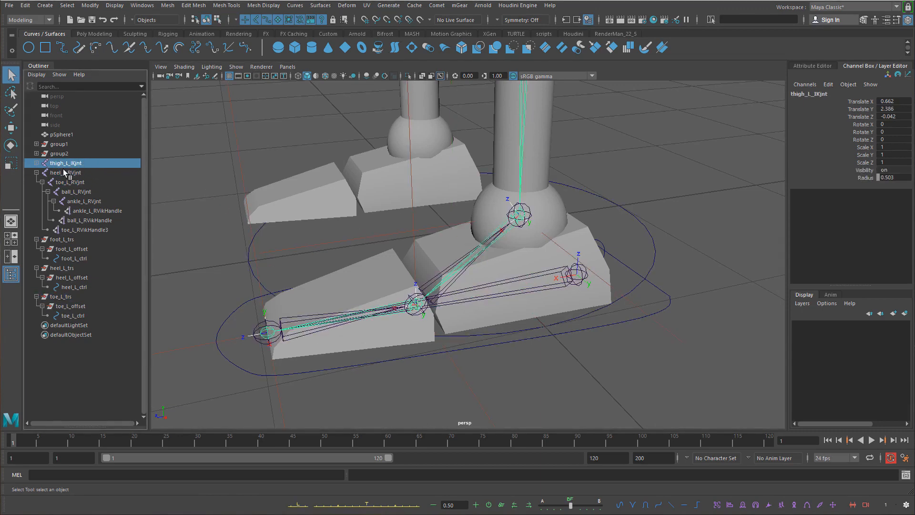
key("ctrl+h")
Select the ankle, ball and toe reverse-foot IK handles together and hide them
left_click_drag(366, 337, 458, 237, "alt")
left_click_drag(528, 158, 508, 299)
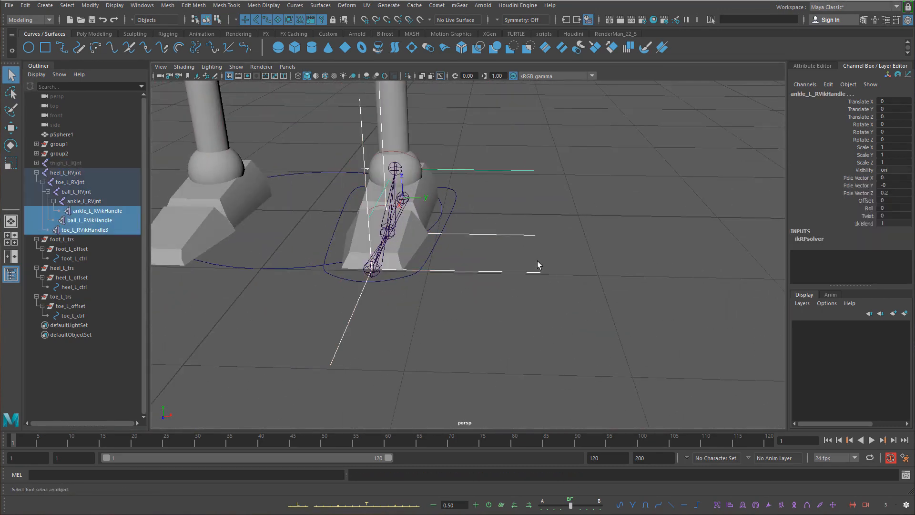
left_click_drag(537, 261, 510, 264, "alt")
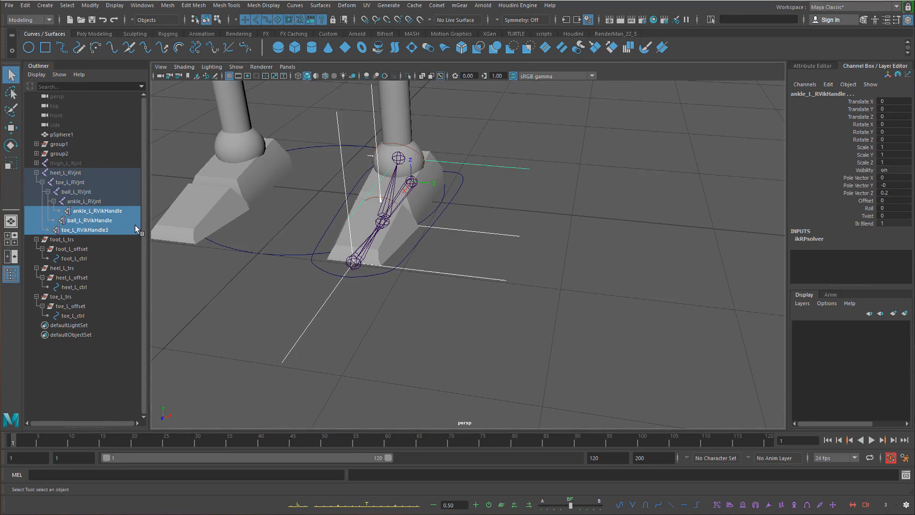
key("ctrl+h")
left_click_drag(477, 233, 388, 212, "alt")
middle_click_drag(387, 213, 548, 279, "alt")
right_click_drag(548, 279, 772, 386, "alt")
middle_click_drag(505, 286, 479, 257, "alt")
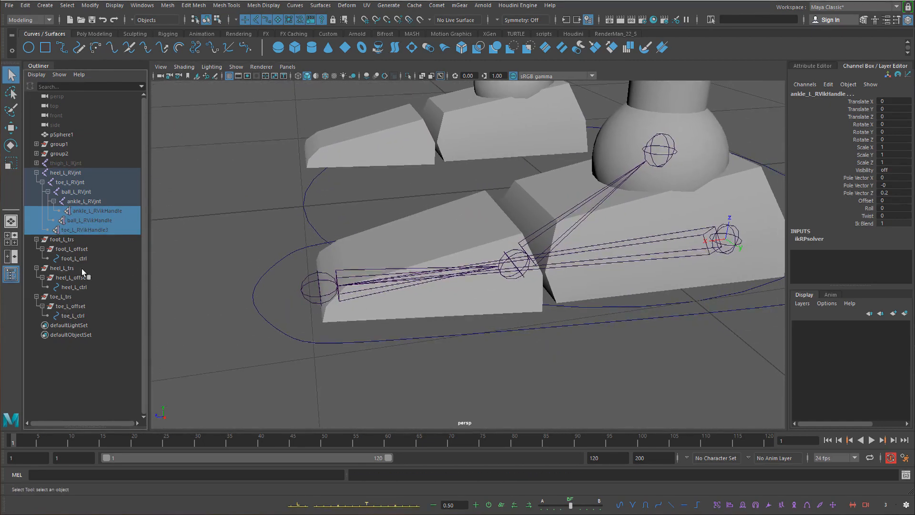
Parent toe_L_trs under toe_L_RVjnt and set all its translate and rotate values to 0
left_click(81, 297)
left_click_drag(477, 244, 566, 237, "alt")
right_click_drag(565, 237, 476, 210, "alt")
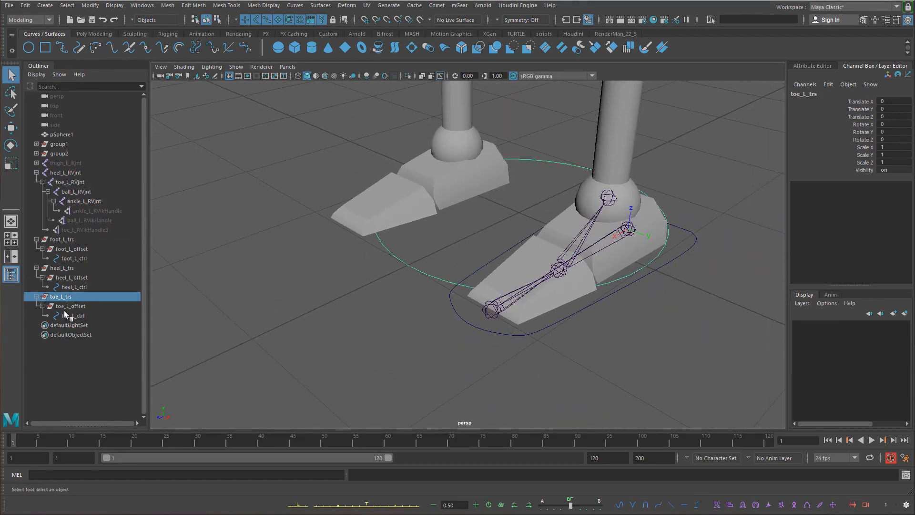
middle_click_drag(447, 276, 429, 275, "alt")
left_click_drag(429, 276, 402, 279, "alt")
left_click(417, 289, "shift")
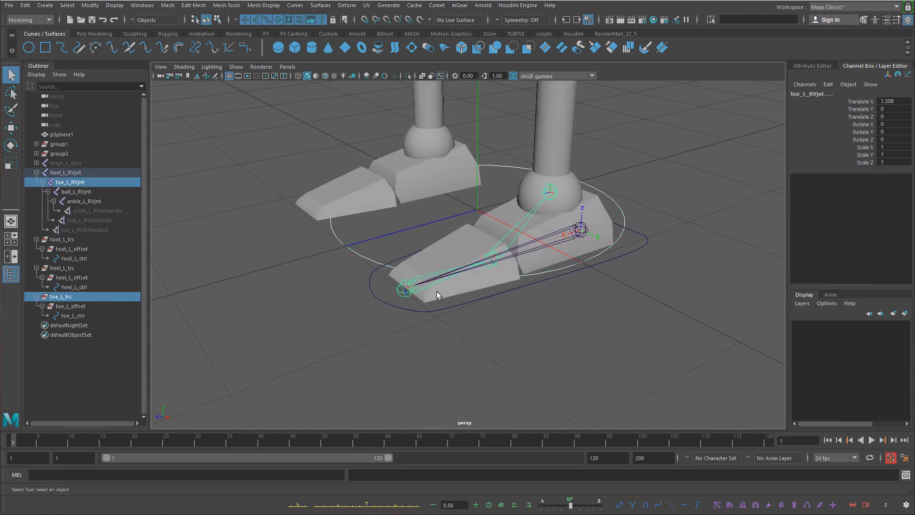
key("p")
left_click_drag(910, 104, 899, 129)
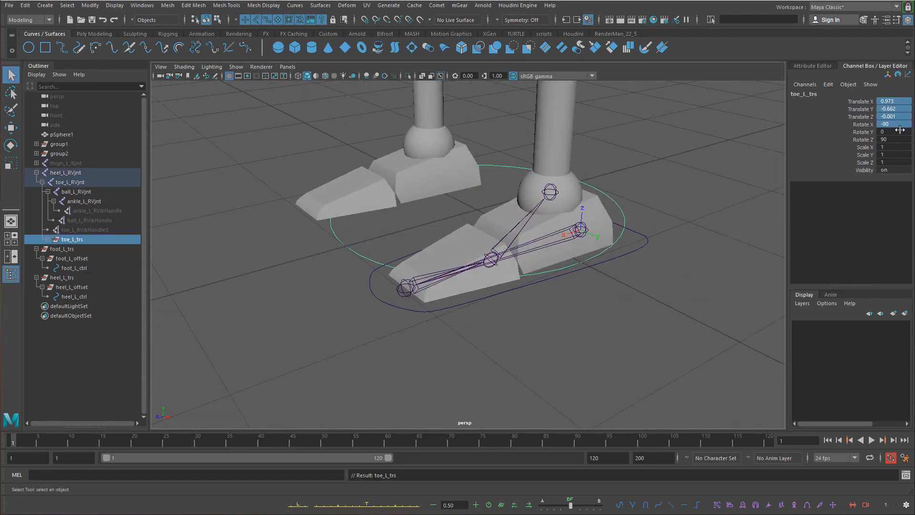
key("Return")
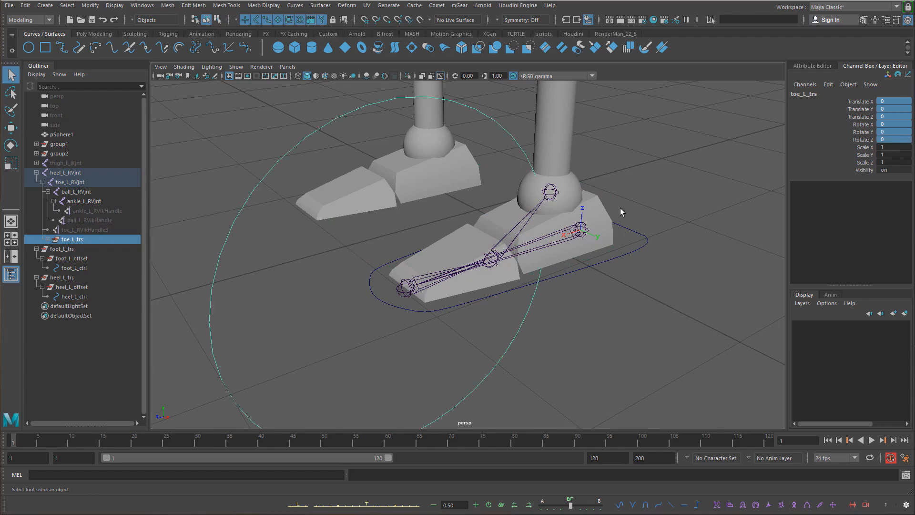
Unparent toe_L_trs from the toe joint back to the top level of the scene
left_click_drag(602, 212, 496, 196, "alt")
key("w")
middle_click_drag(559, 232, 608, 221, "alt")
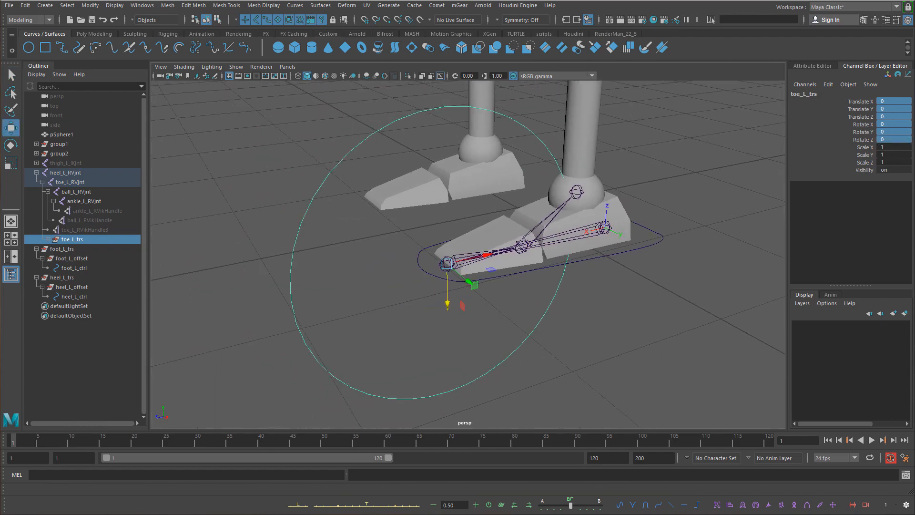
left_click_drag(555, 289, 545, 293, "alt")
key("shift+p")
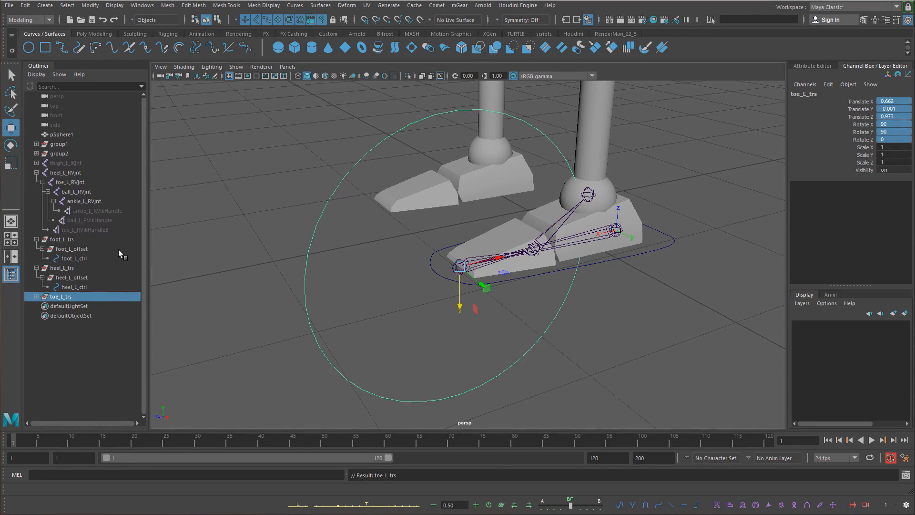
left_click_drag(196, 278, 199, 272, "alt")
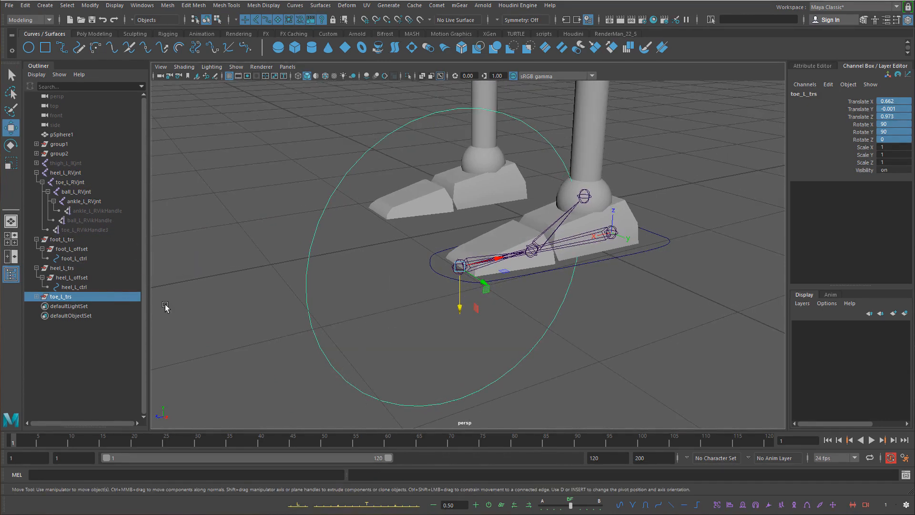
Select all control points of the toe_L_ctrl circle and scale them down around the toe joint
left_click(360, 169)
left_click(356, 164)
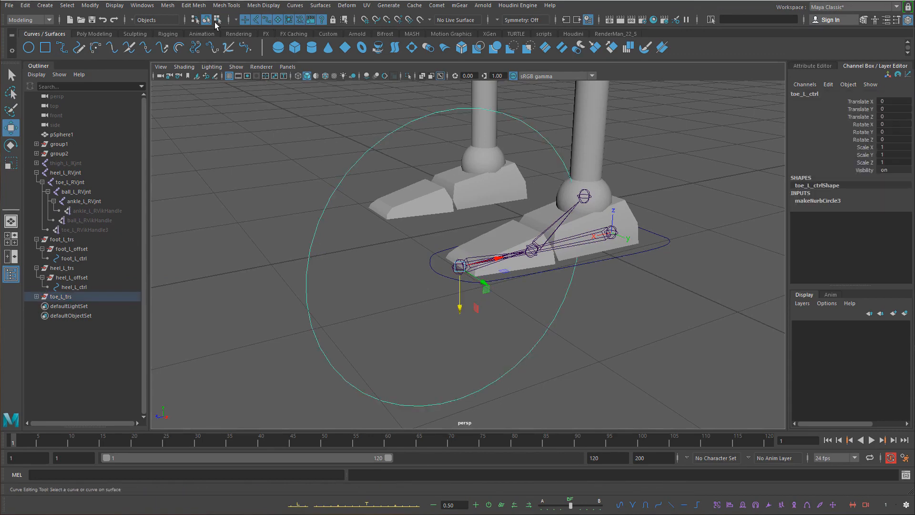
left_click(217, 19)
left_click_drag(576, 197, 570, 190, "alt")
right_click_drag(570, 189, 556, 141, "alt")
left_click_drag(606, 138, 352, 405)
scroll(467, 269, "up", 3)
key("r")
left_click_drag(460, 265, 533, 249)
In the side view, move the toe circle's control points up and in front of the toe tip
key("space")
right_click_drag(536, 248, 572, 258, "alt")
middle_click_drag(169, 289, 525, 285, "alt")
key("w")
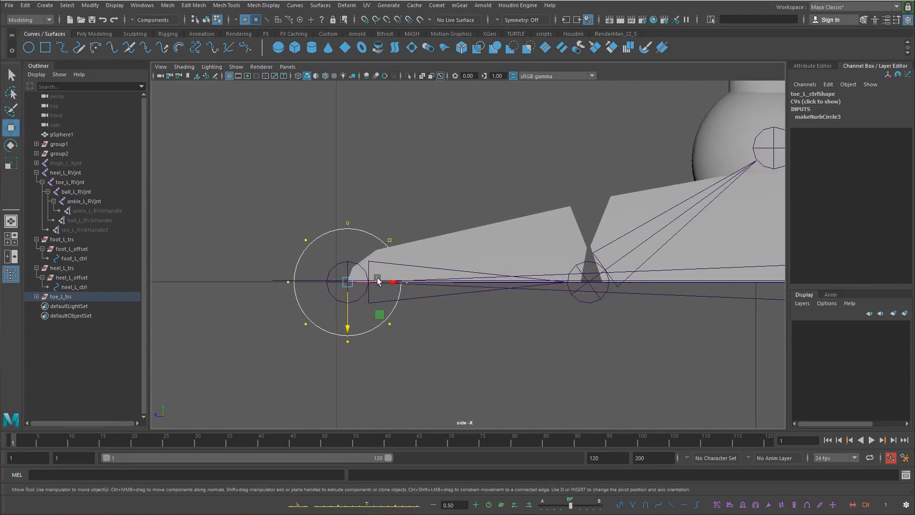
left_click_drag(352, 283, 311, 205)
Scale the toe circle's control points down slightly in the perspective view and return to object mode
key("space")
left_click_drag(466, 267, 563, 286, "alt")
right_click_drag(562, 286, 665, 321, "alt")
key("r")
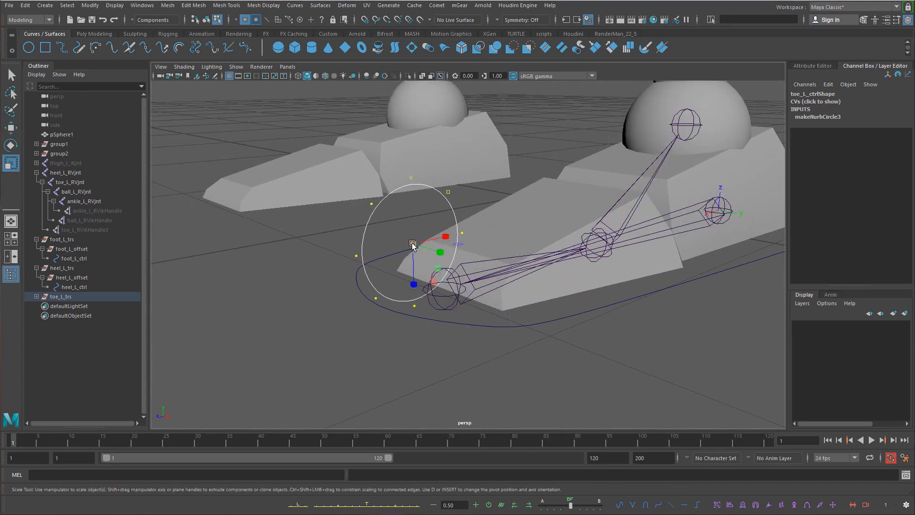
left_click_drag(413, 245, 395, 249)
left_click_drag(469, 267, 491, 310, "alt")
key("w")
key("q")
right_click_drag(427, 218, 480, 194)
left_click(410, 221)
Create a new NURBS circle and group it twice to form two nested parent groups
left_click(28, 48)
key("f")
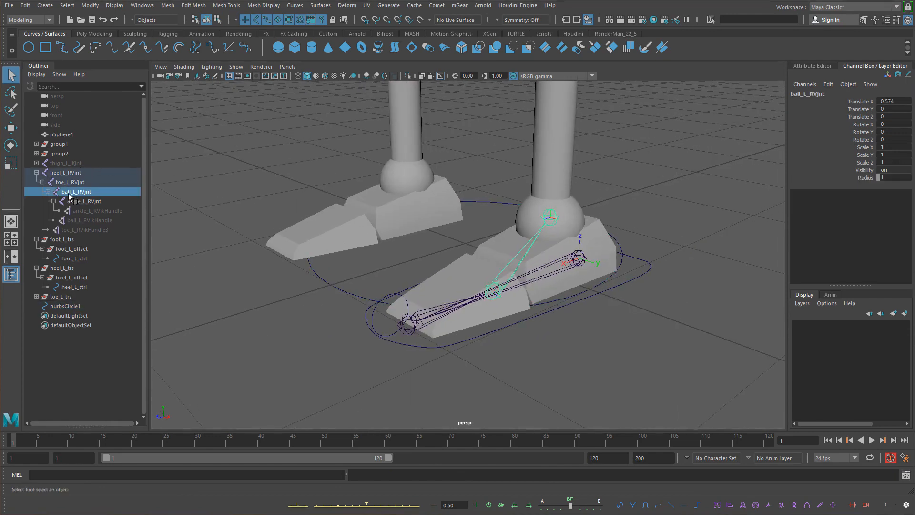
left_click_drag(483, 256, 340, 341, "alt")
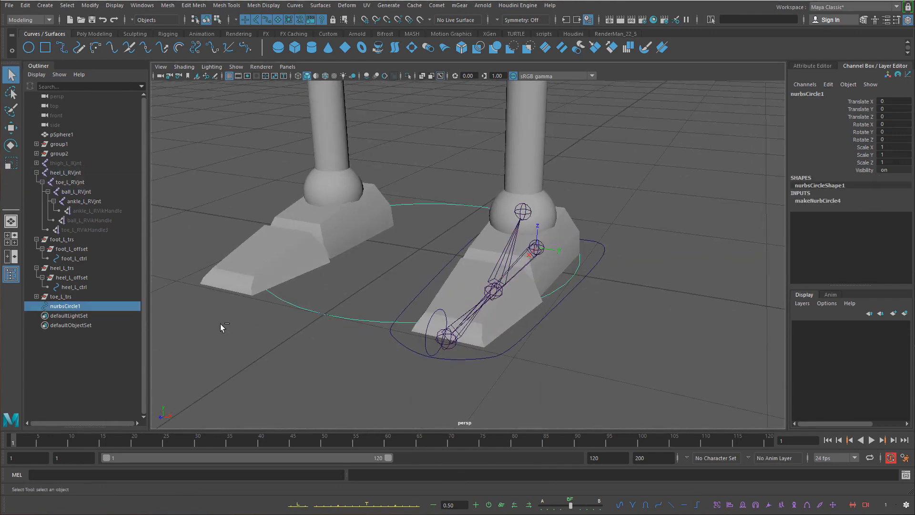
key("ctrl+g")
left_click(37, 306)
Rename the new NURBS circle as ball_L_ctrl
double_click(78, 325)
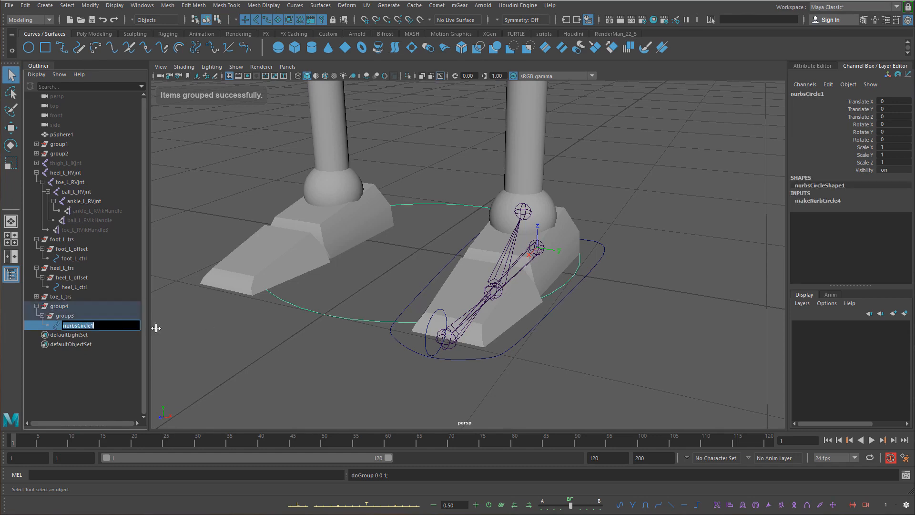
type("ball")
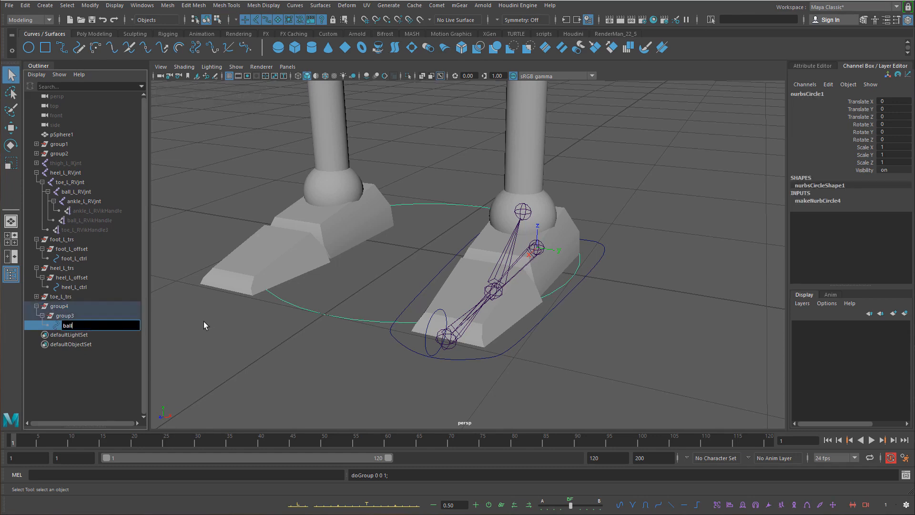
type("_")
key("Caps_Lock")
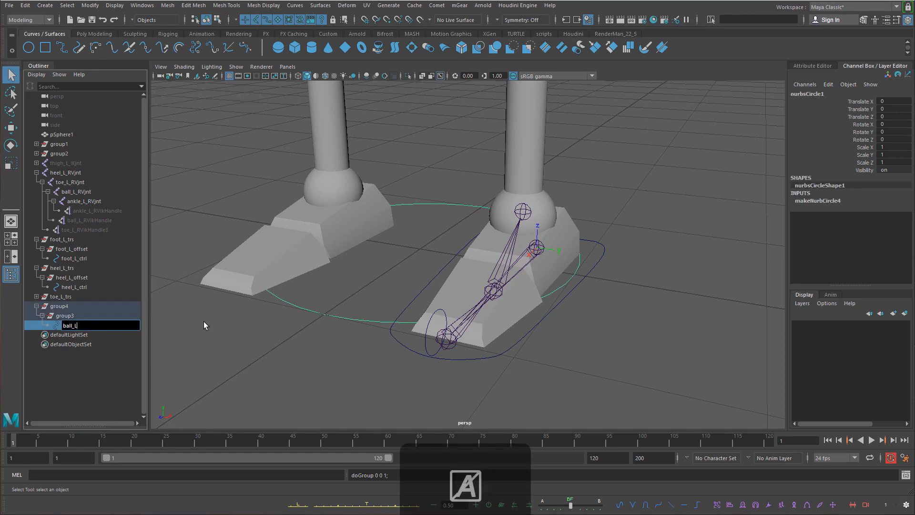
type("L_")
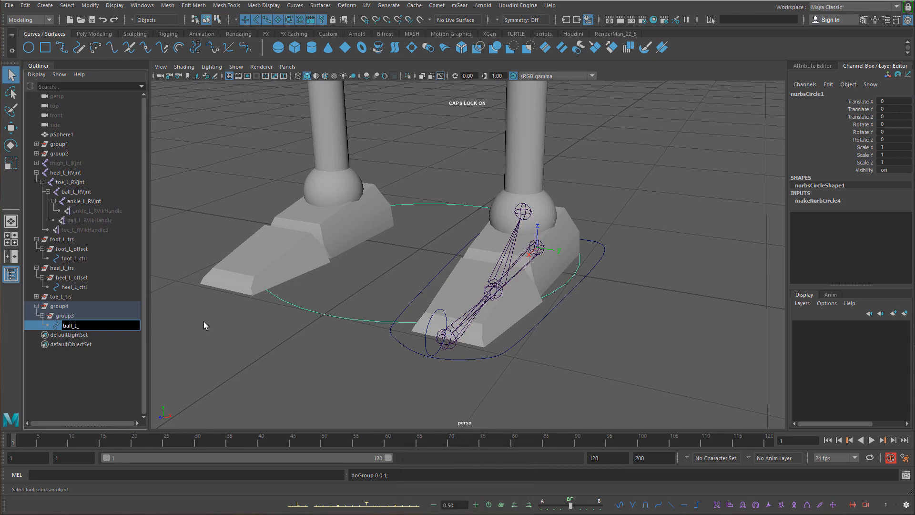
key("Caps_Lock")
type("ctrl")
key("Return")
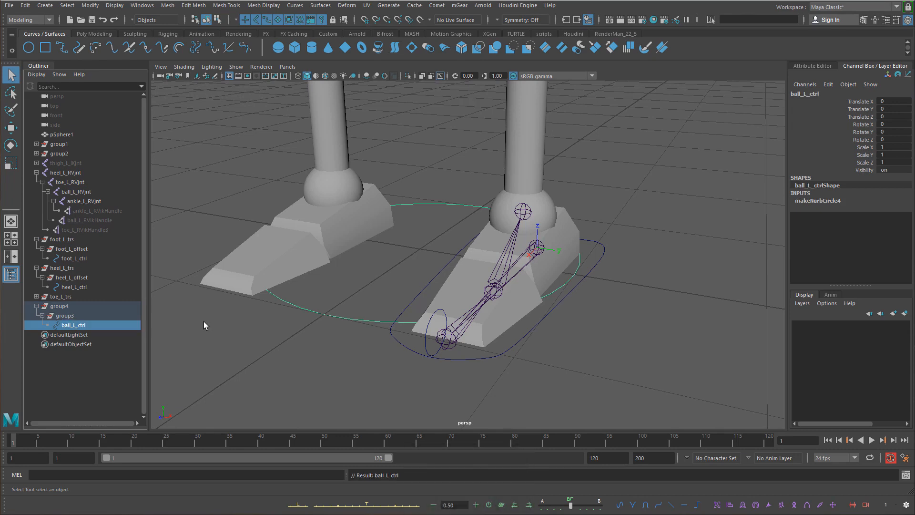
Rename the circle's inner group as ball_L_offset and its outer group as ball_L_trs
double_click(87, 315)
type("ball_L_ctrl")
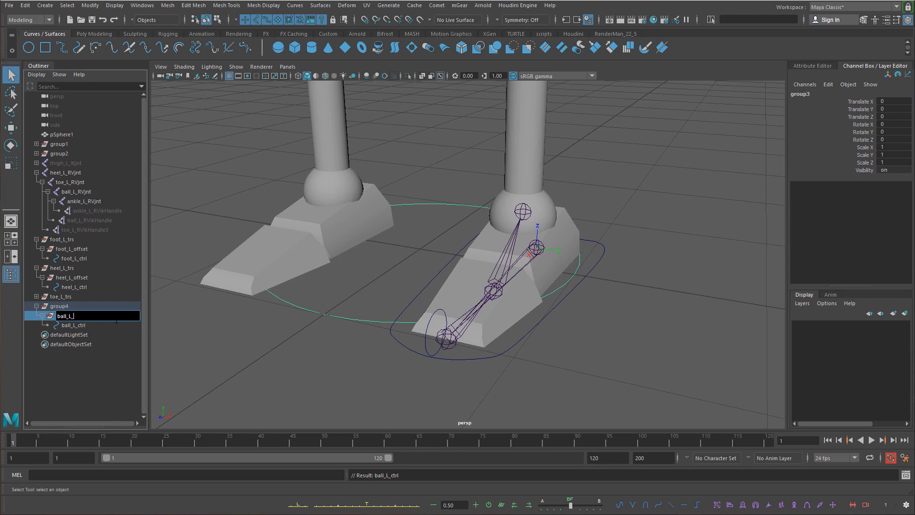
type("offset")
key("Return")
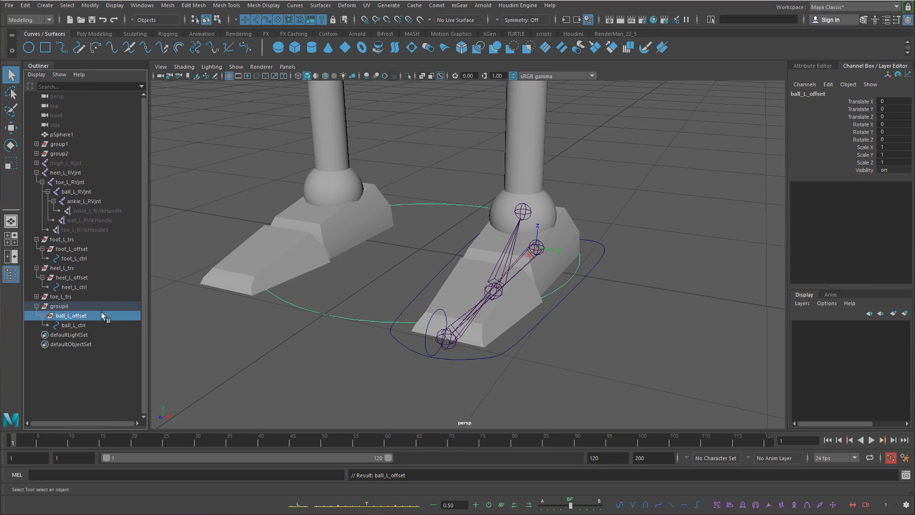
double_click(97, 305)
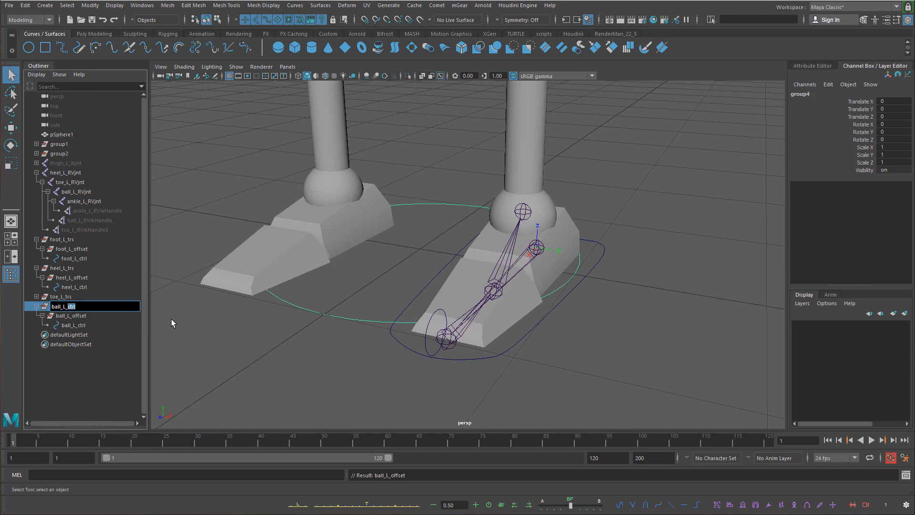
type("trs")
key("Return")
Parent ball_L_trs under ball_L_RVjnt and set all its translate and rotate values to 0
left_click_drag(290, 325, 309, 317, "alt")
left_click_drag(510, 336, 431, 300, "alt")
left_click(436, 281)
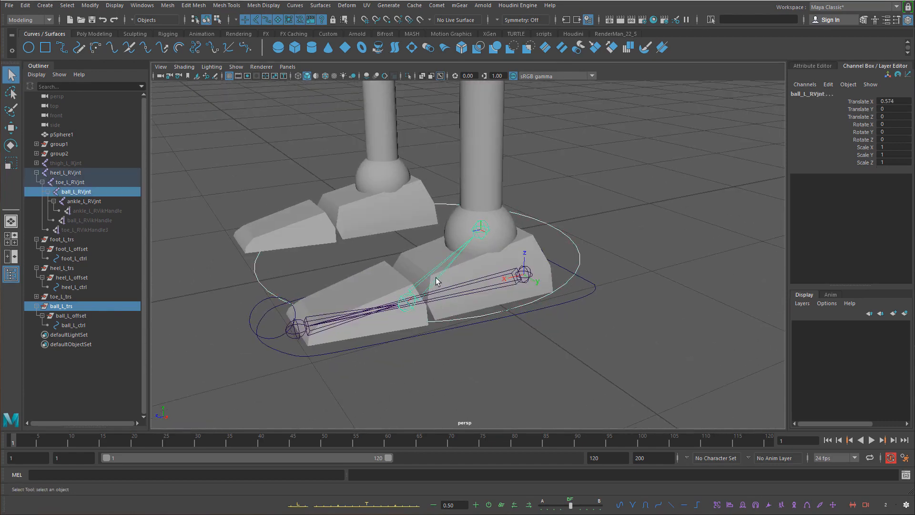
key("p")
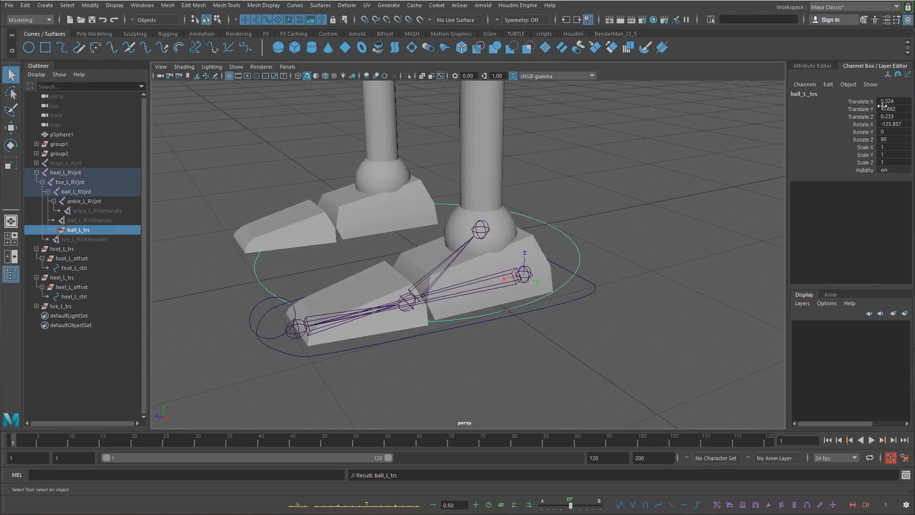
left_click_drag(881, 105, 887, 139)
type("0")
key("Return")
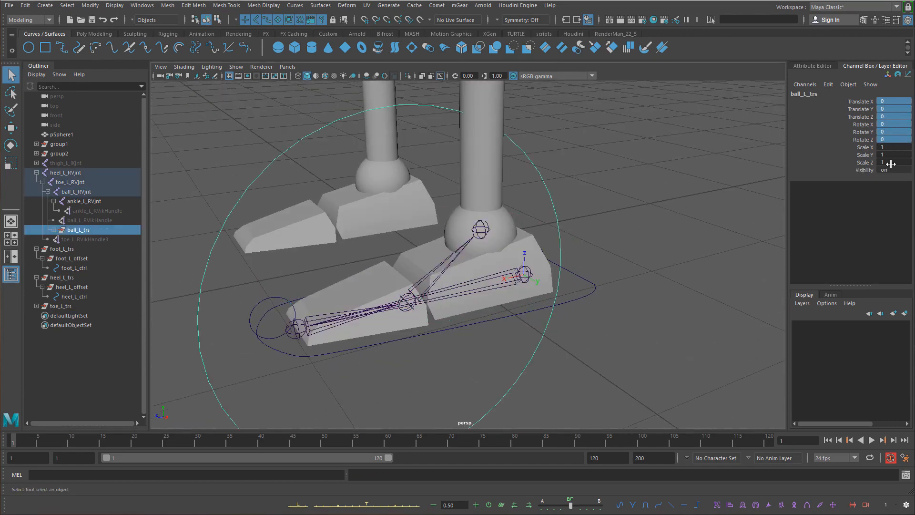
Unparent ball_L_trs from the ball joint back to the top level of the scene
left_click_drag(390, 224, 403, 219, "alt")
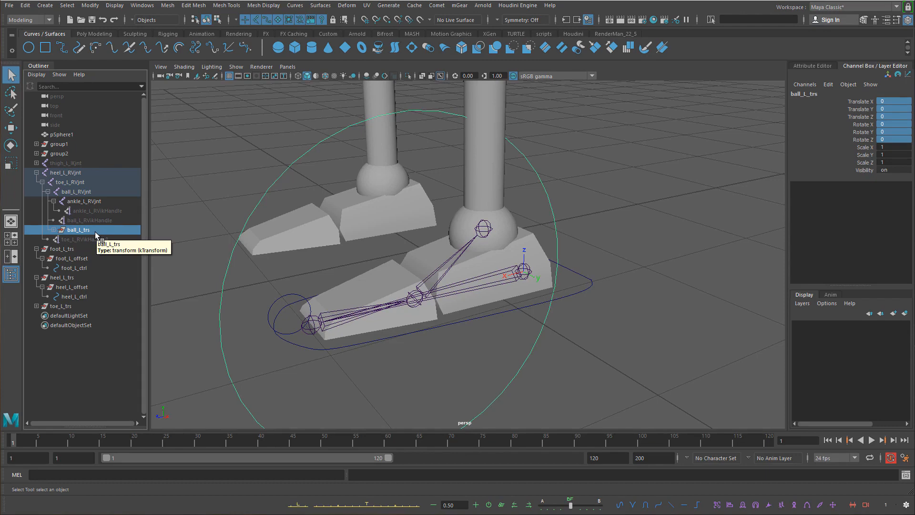
key("shift+p")
left_click(36, 306)
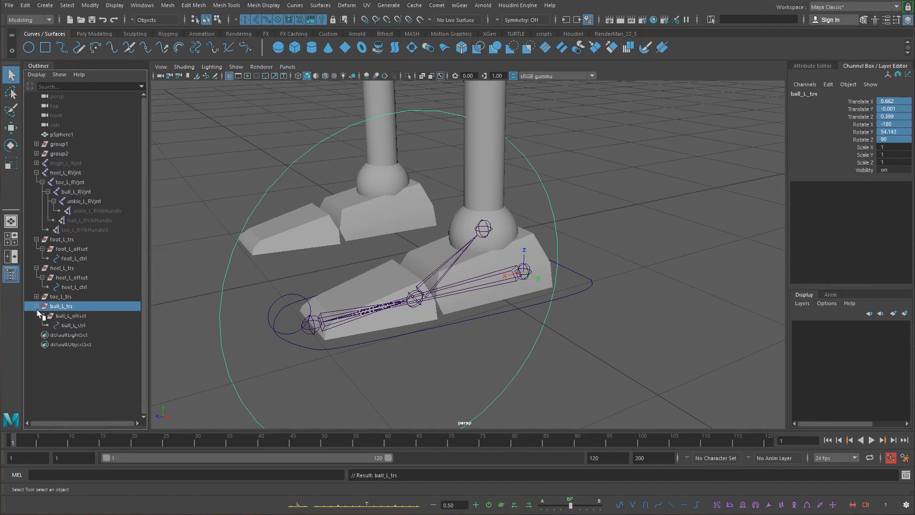
Select all control points of the ball_L_ctrl circle and scale them down around the ball joint
left_click_drag(422, 292, 416, 286, "alt")
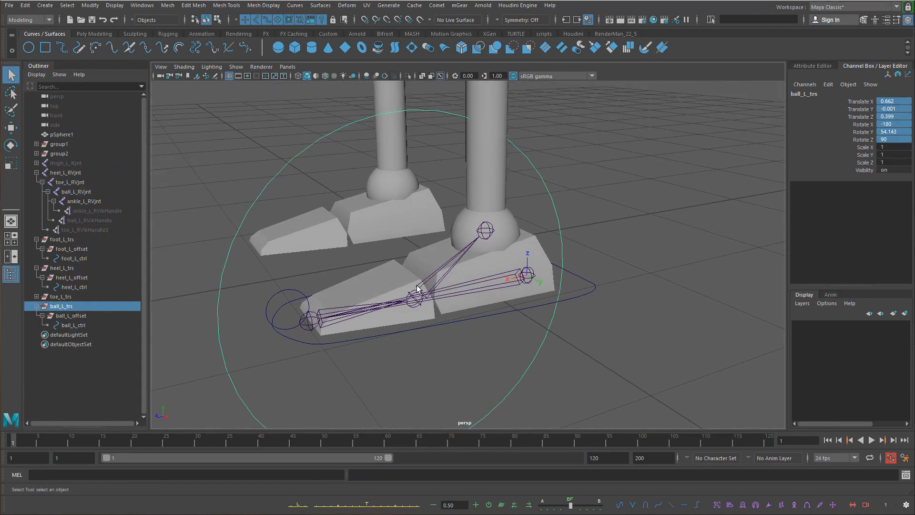
left_click(218, 20)
scroll(503, 198, "down", 5)
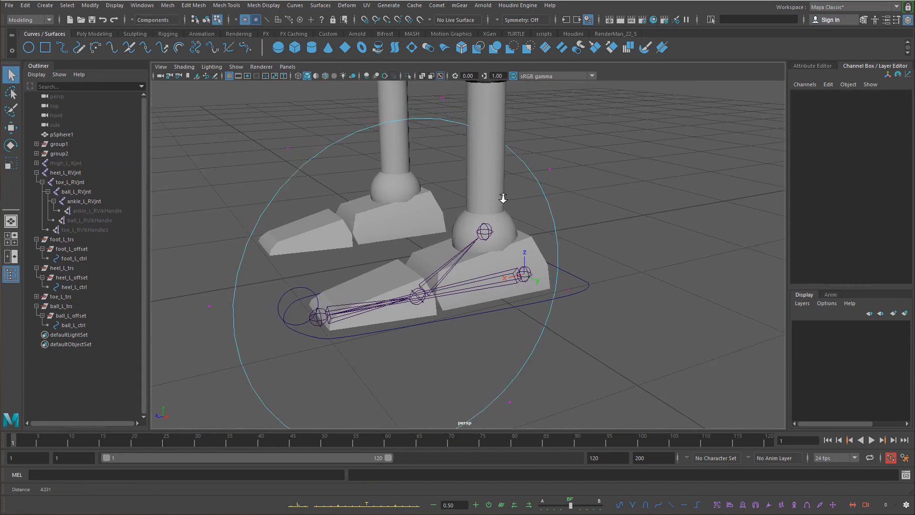
left_click_drag(622, 133, 162, 457)
left_click_drag(433, 280, 371, 278, "alt")
key("r")
left_click_drag(437, 297, 296, 275, "ctrl")
left_click_drag(458, 279, 494, 271, "alt")
In the side view, move the ball circle's control points up above the foot, over the ball joint
key("space")
right_click_drag(521, 280, 567, 277, "alt")
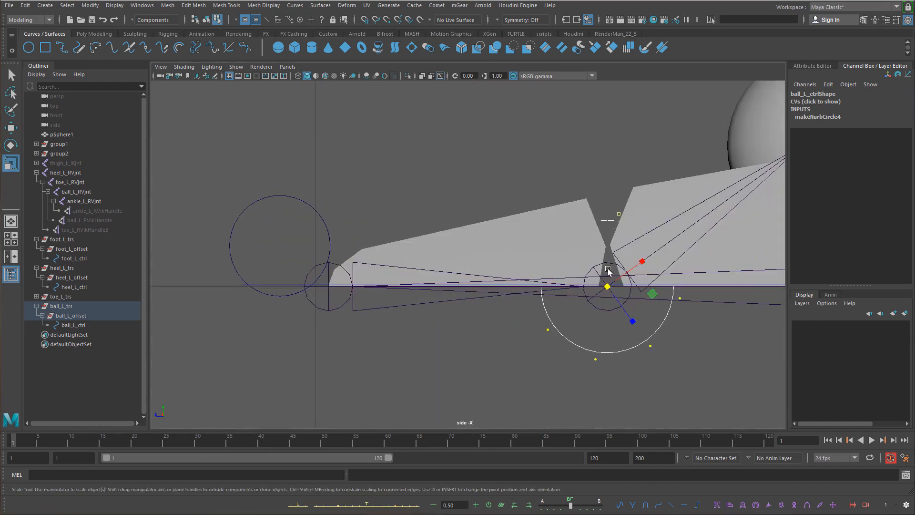
middle_click_drag(608, 272, 535, 276, "alt")
key("w")
left_click_drag(534, 292, 529, 146)
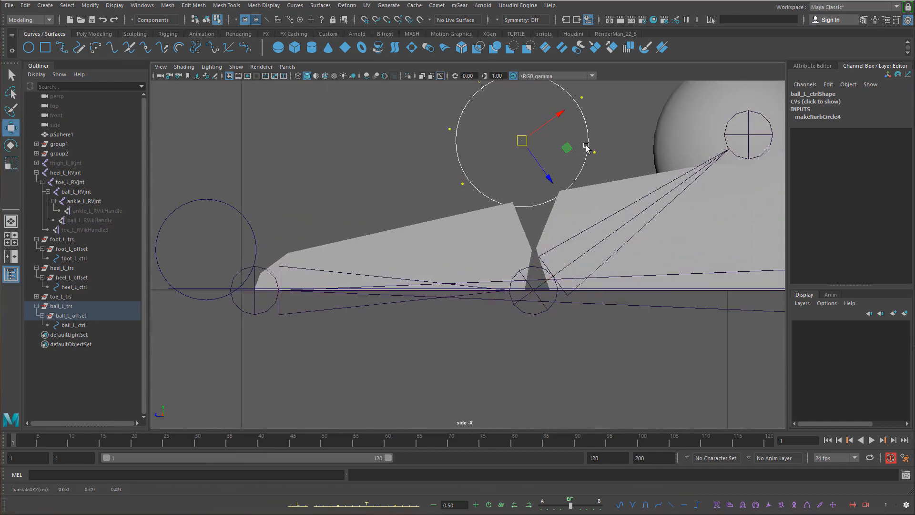
middle_click_drag(525, 135, 435, 212, "alt")
left_click_drag(435, 212, 433, 201)
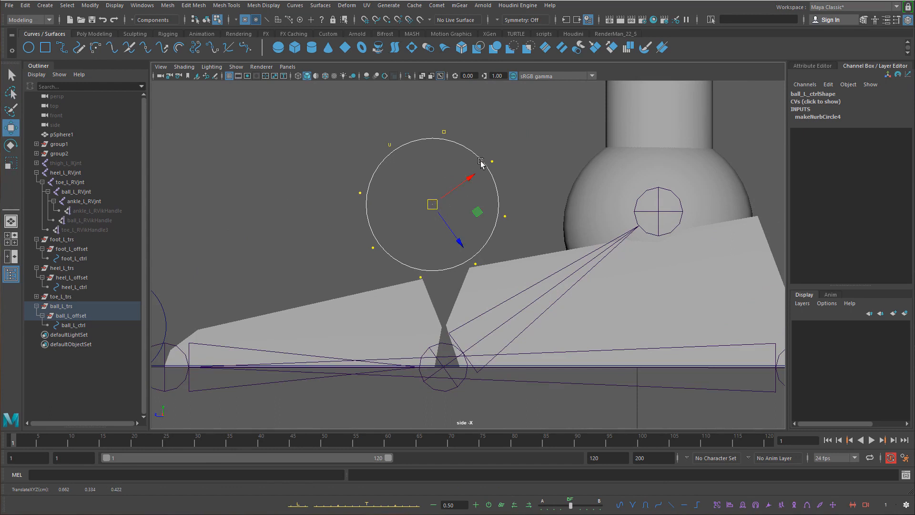
Scale the ball circle's control points down a little more, fine-tune their position above the foot, and return to object mode
right_click(482, 162)
key("r")
middle_click_drag(490, 178, 456, 199)
key("w")
left_click_drag(435, 204, 466, 213)
key("space")
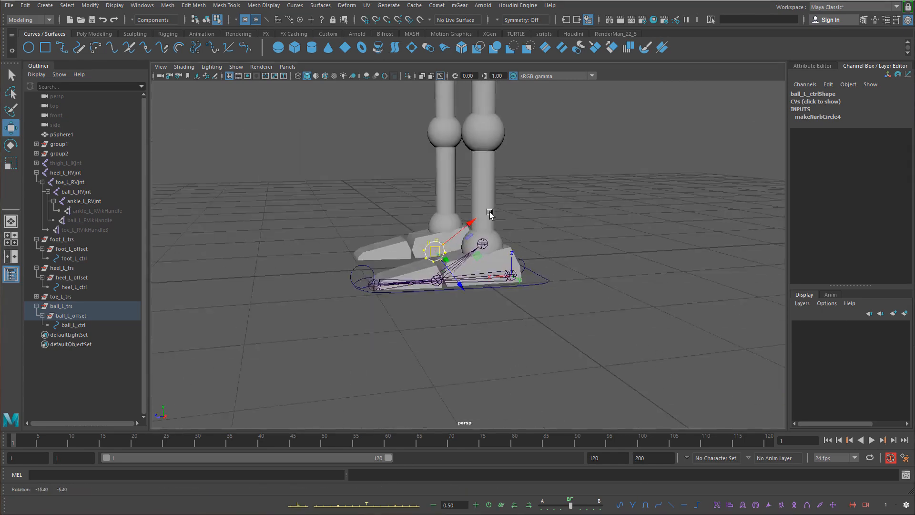
right_click_drag(489, 214, 504, 273, "alt")
key("q")
right_click_drag(400, 241, 431, 214)
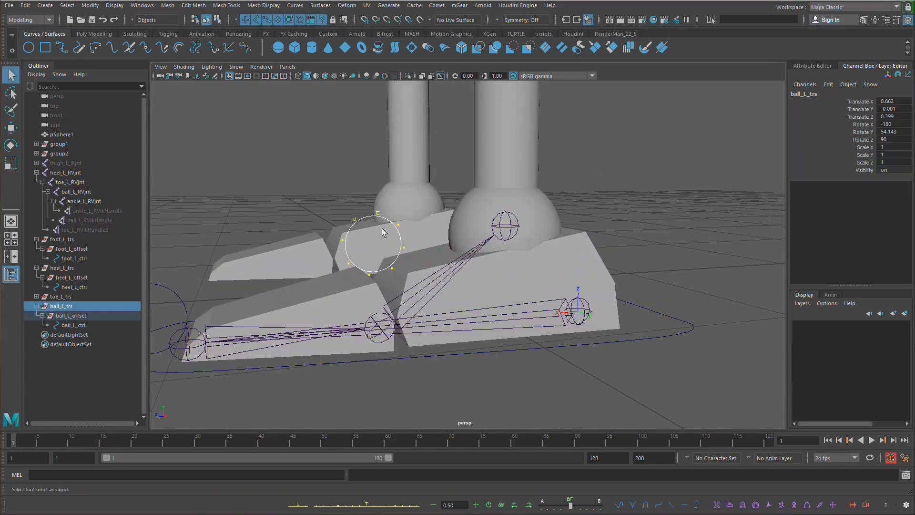
Test ball_L_ctrl by rotating it about 75 degrees around its Y axis, and undo the rotation
left_click(361, 223)
key("w")
key("e")
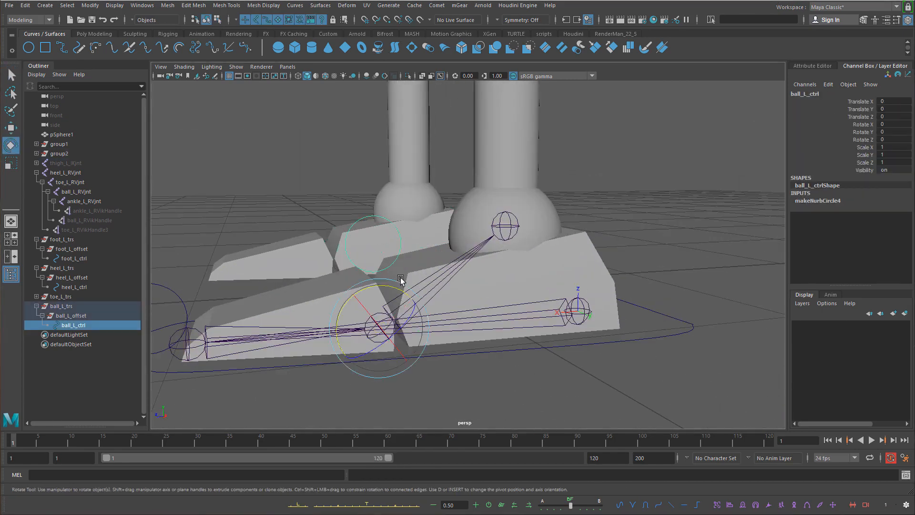
mouse_move(391, 287)
left_mouse_down("alt")
mouse_move(394, 297)
mouse_move(381, 299)
mouse_move(409, 292)
mouse_move(406, 299)
mouse_move(370, 308)
mouse_move(397, 304)
left_mouse_up("alt")
key("ctrl+z")
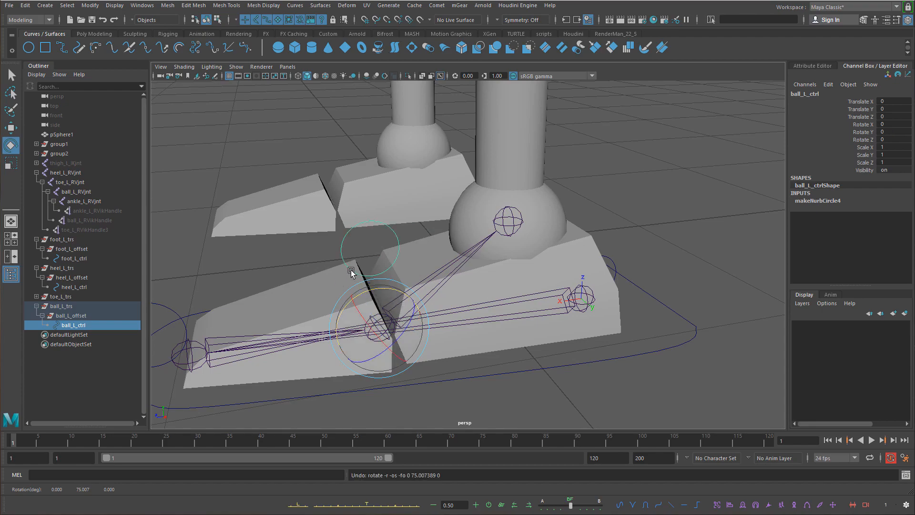
Test toe_L_ctrl by rotating it about 49 degrees around its Y axis, and undo the rotation
middle_click_drag(353, 271, 438, 238, "alt")
left_click_drag(448, 243, 237, 282, "alt")
left_click_drag(285, 257, 232, 334)
key("ctrl+z")
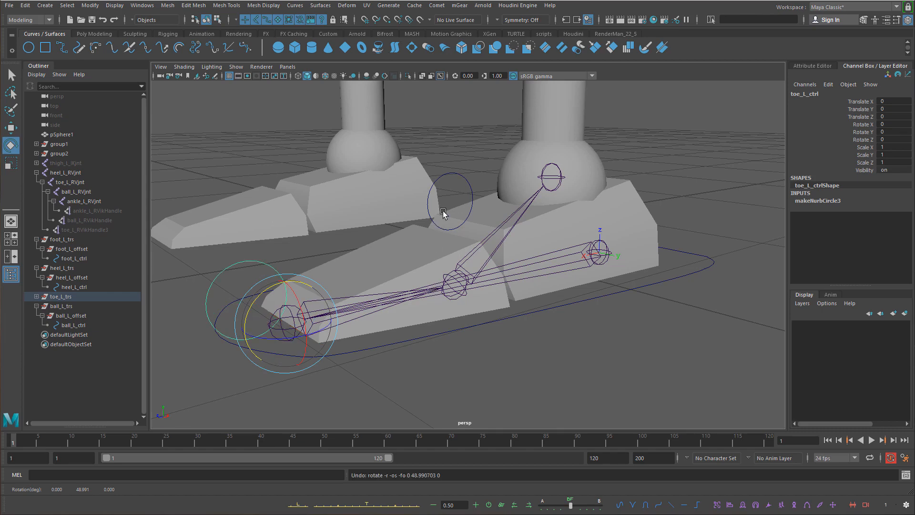
Select ball_L_ctrl, test its rotation again while viewing the foot from the other side, and undo it
left_click(465, 179)
left_click_drag(465, 179, 400, 193)
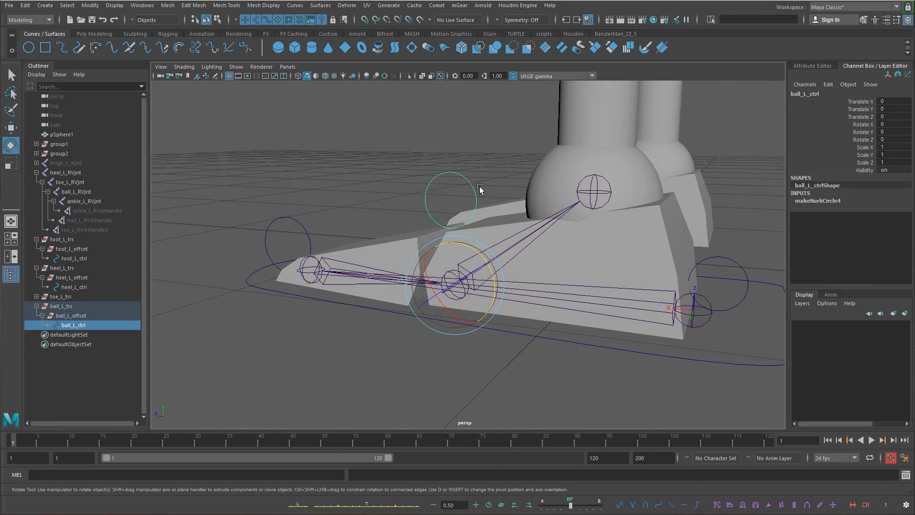
left_click_drag(479, 189, 482, 215, "alt")
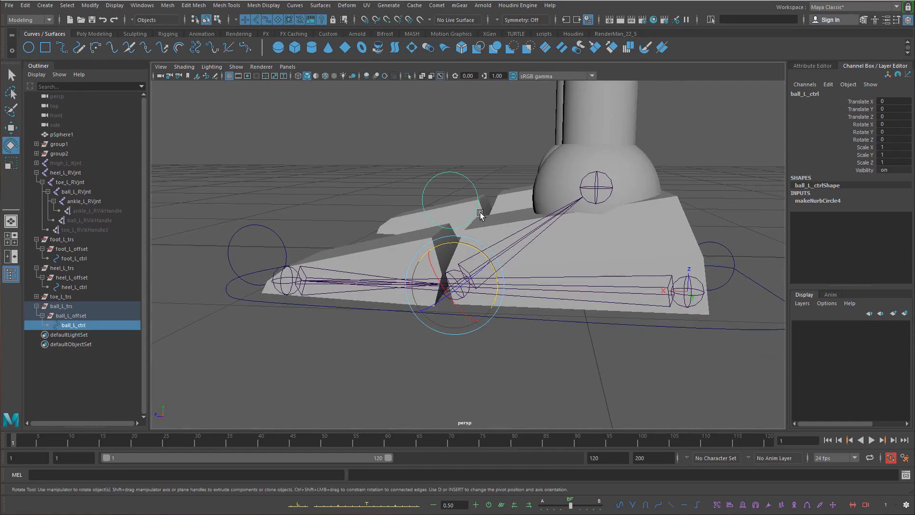
left_click_drag(485, 256, 591, 203)
key("ctrl+z")
Select heel_L_ctrl and inspect the placement of the left foot's controls from several angles
middle_click_drag(590, 203, 498, 285, "alt")
left_click(527, 352)
left_click_drag(527, 351, 434, 341, "alt")
left_click_drag(362, 320, 453, 313, "alt")
middle_click_drag(453, 313, 746, 143, "alt")
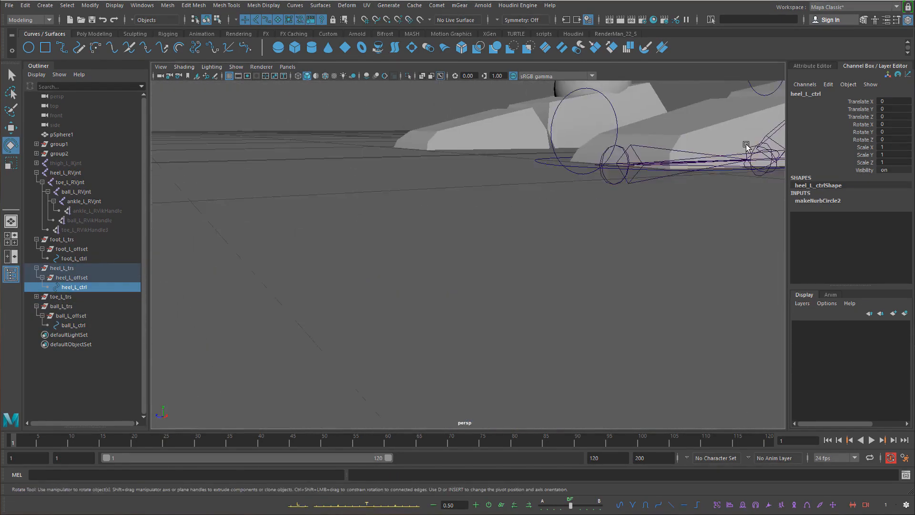
left_click_drag(745, 143, 635, 178, "alt")
middle_click_drag(635, 178, 443, 221, "alt")
left_click(531, 180)
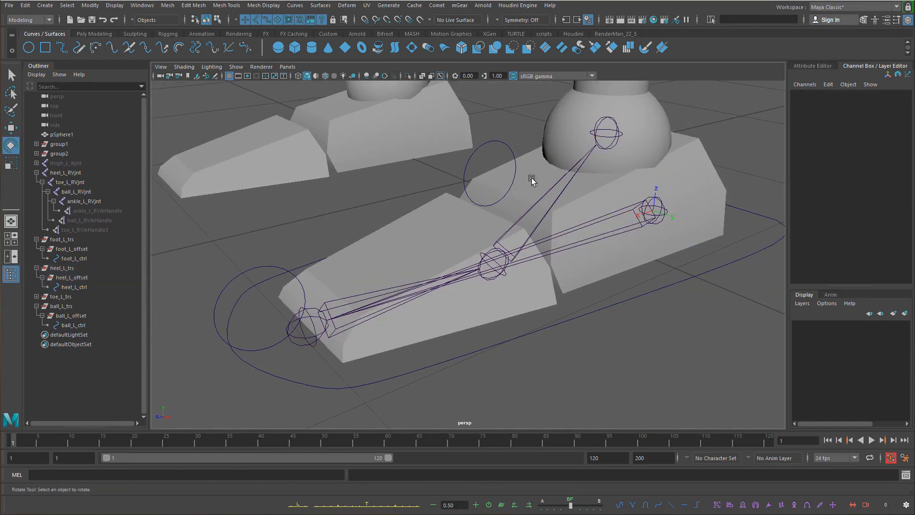
Rotate ball_L_ctrl about 17 degrees around its Y axis as a test, and undo the rotation
left_click(511, 144)
left_click_drag(489, 228, 489, 232)
key("ctrl+z")
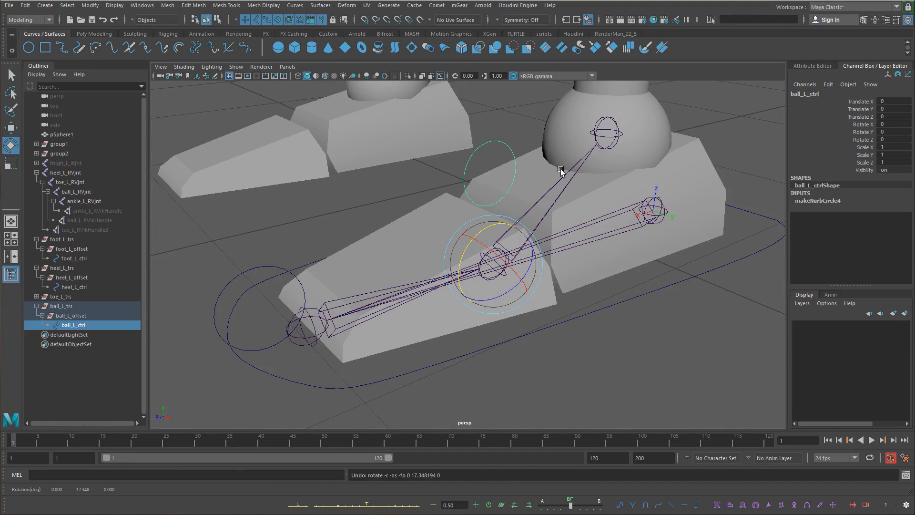
scroll(548, 181, "down", 6)
key("q")
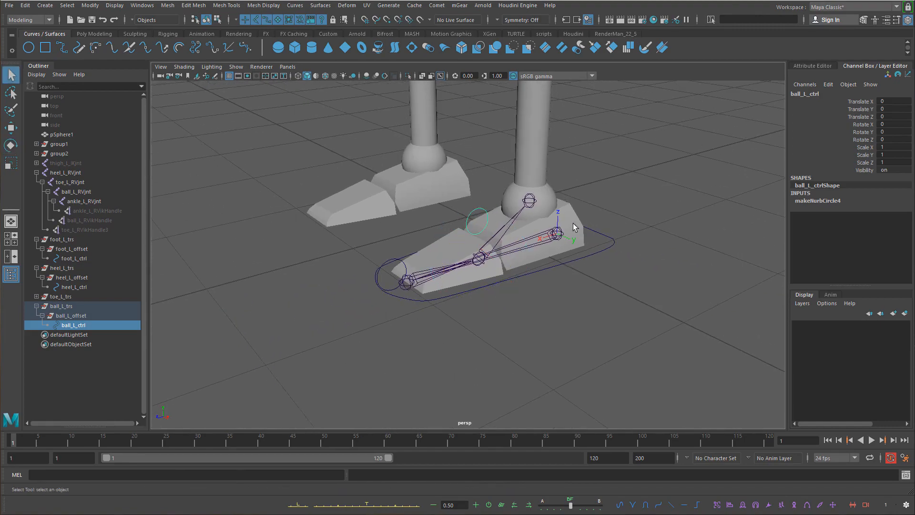
Test heel_L_ctrl against the heel joint by rotating it about -23 degrees around its Y axis, and undo the rotation
left_click_drag(572, 223, 480, 265, "alt")
middle_click_drag(567, 324, 530, 241, "alt")
scroll(530, 238, "up", 6)
left_click_drag(522, 165, 674, 321, "alt")
left_click(673, 322)
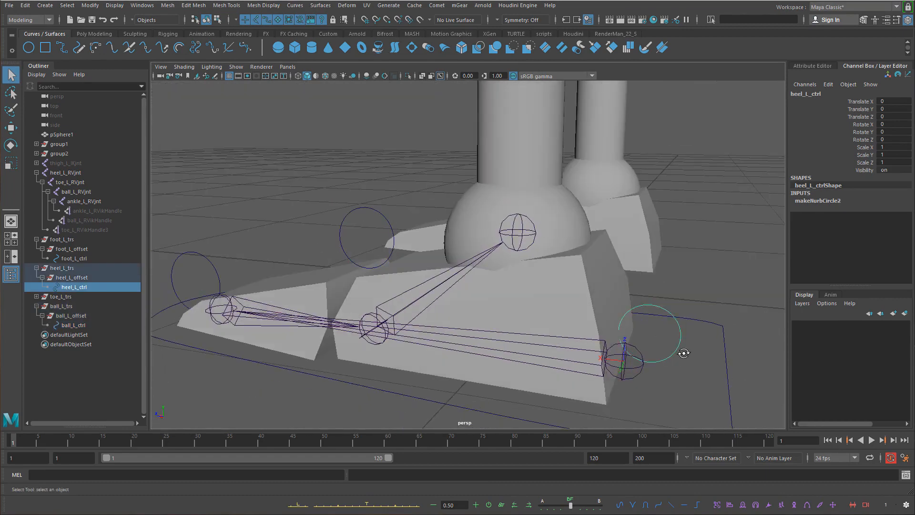
left_click_drag(683, 353, 647, 354, "alt")
left_click(615, 358, "shift")
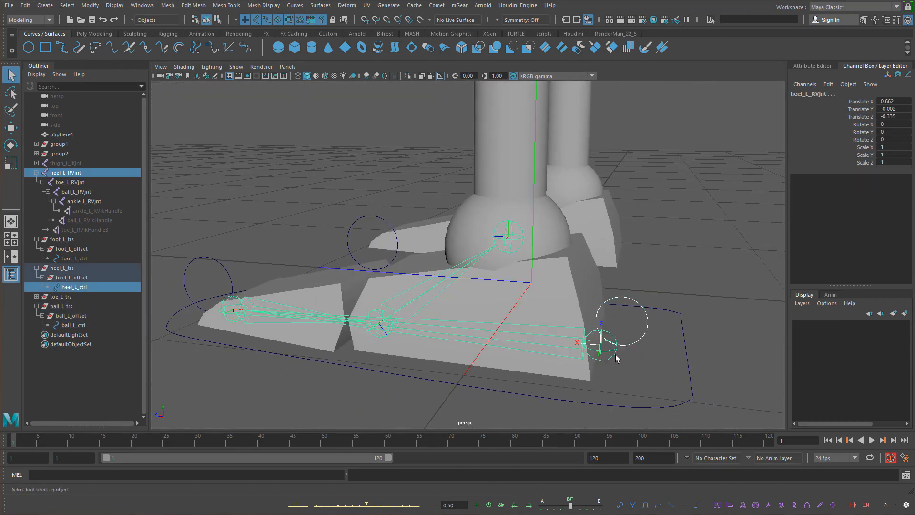
left_click(646, 330)
key("e")
left_click_drag(637, 318, 647, 333)
key("ctrl+z")
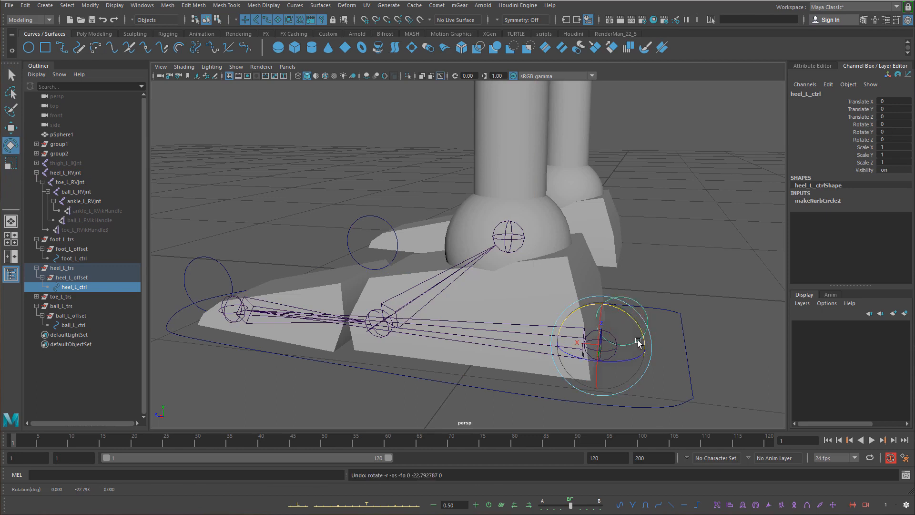
Select heel_L_ctrl followed by heel_L_RVjnt, and switch to the Rigging command set with the Constrain commands floating
key("q")
left_click(605, 357)
left_click(630, 342)
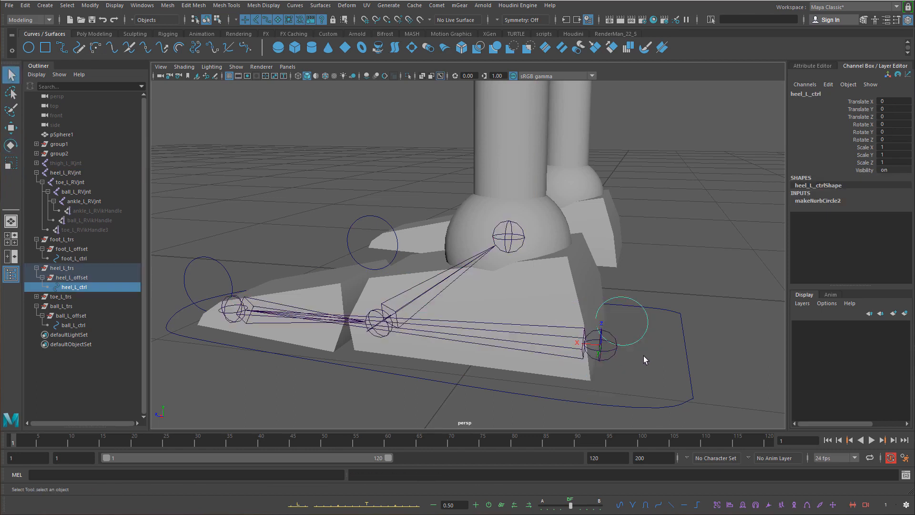
left_click(610, 357, "shift")
left_click(31, 20)
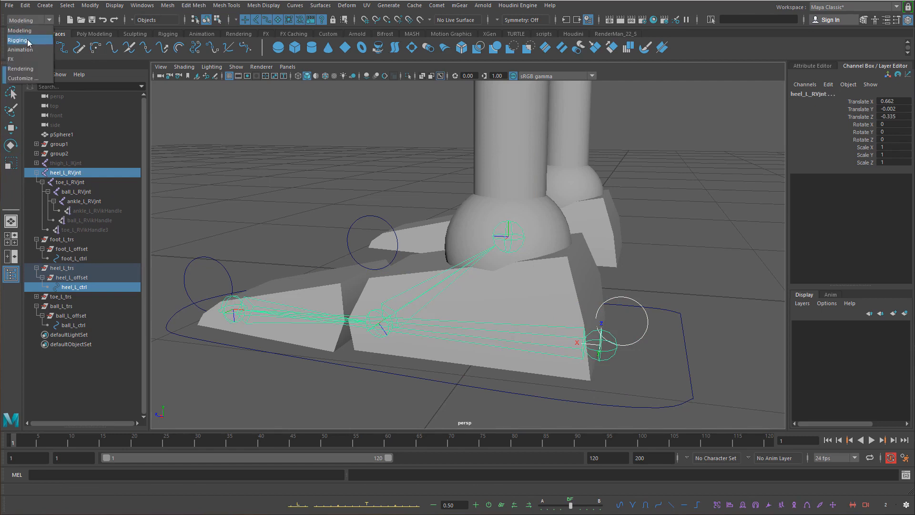
left_click(23, 37)
left_click(245, 5)
left_click(290, 16)
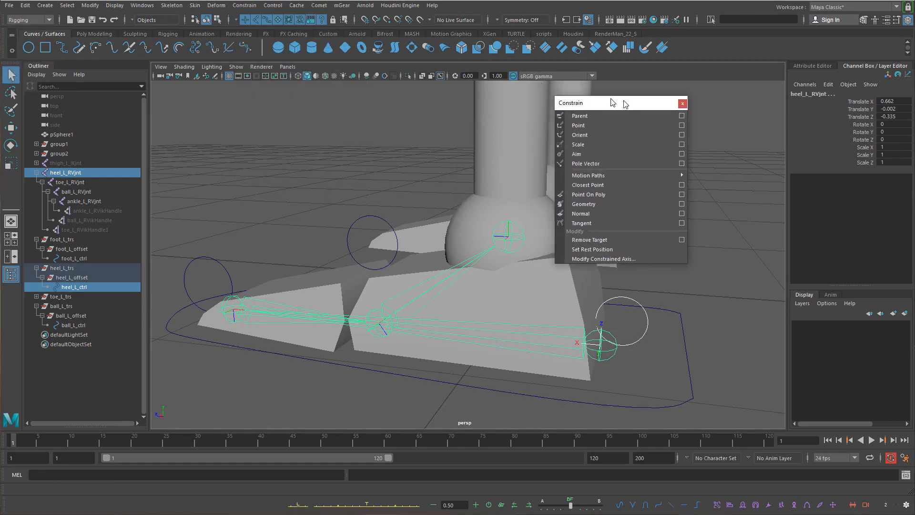
Open the Orient Constraint options and arrange the floating windows clear of the left foot
left_click_drag(627, 102, 704, 104)
left_click(759, 136)
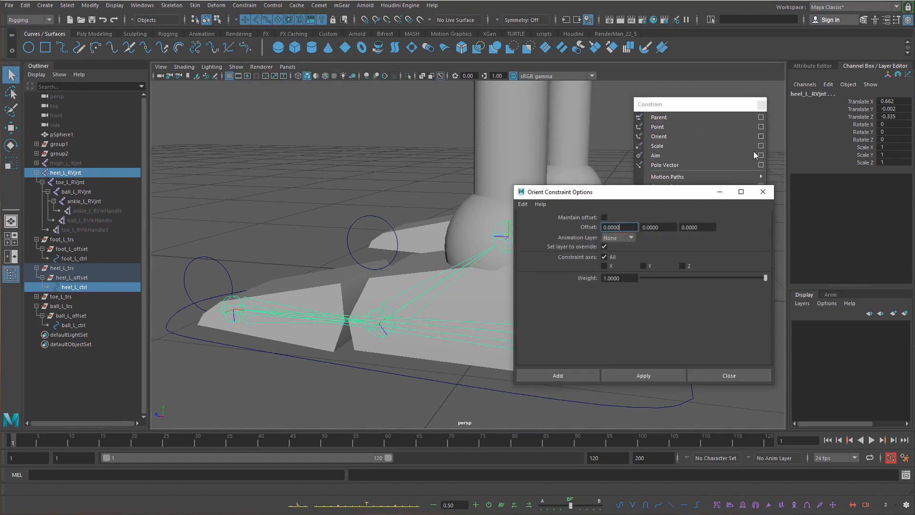
left_click_drag(684, 193, 838, 226)
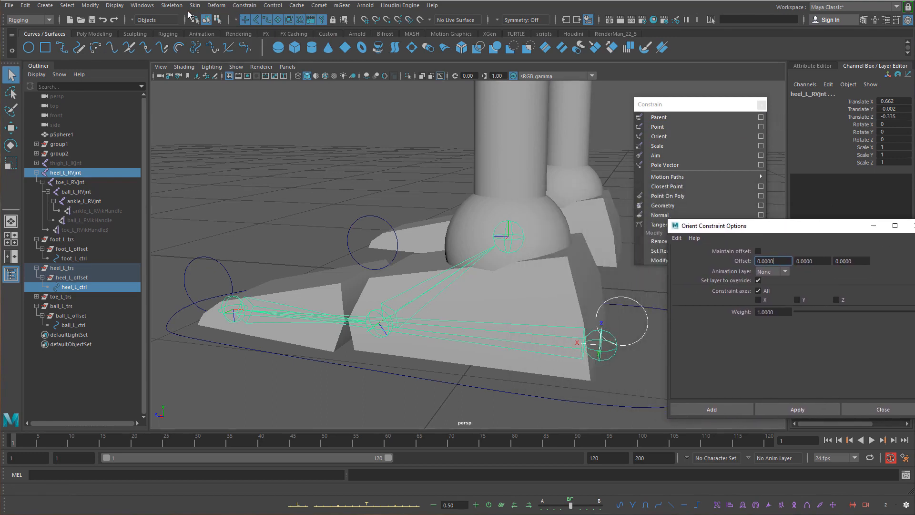
left_click(216, 5)
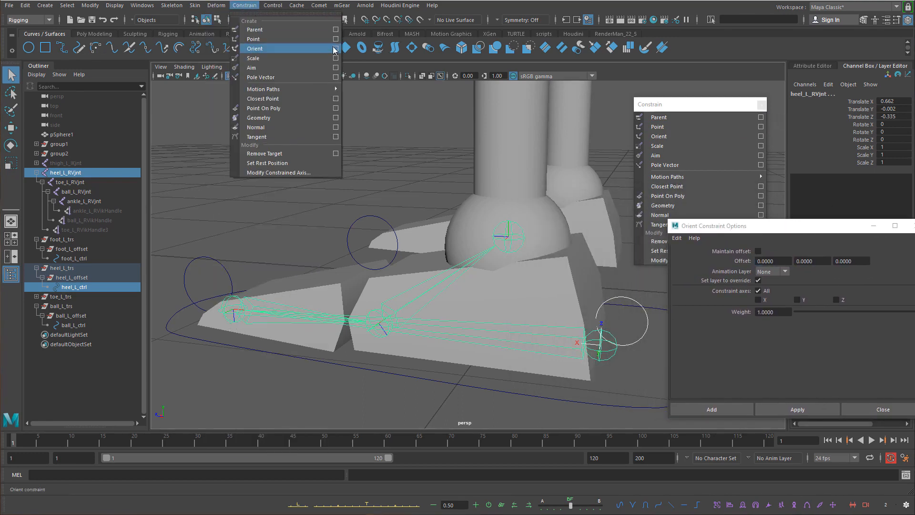
left_click(794, 245)
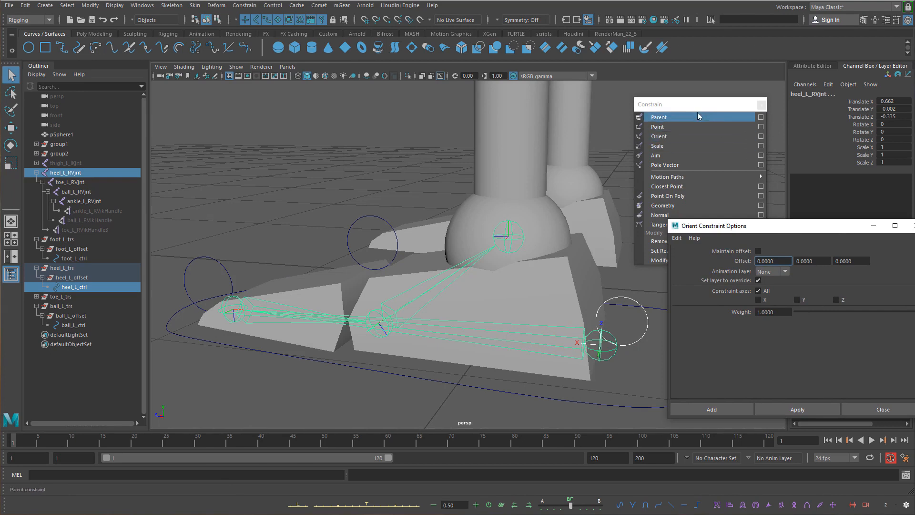
left_click_drag(696, 105, 699, 52)
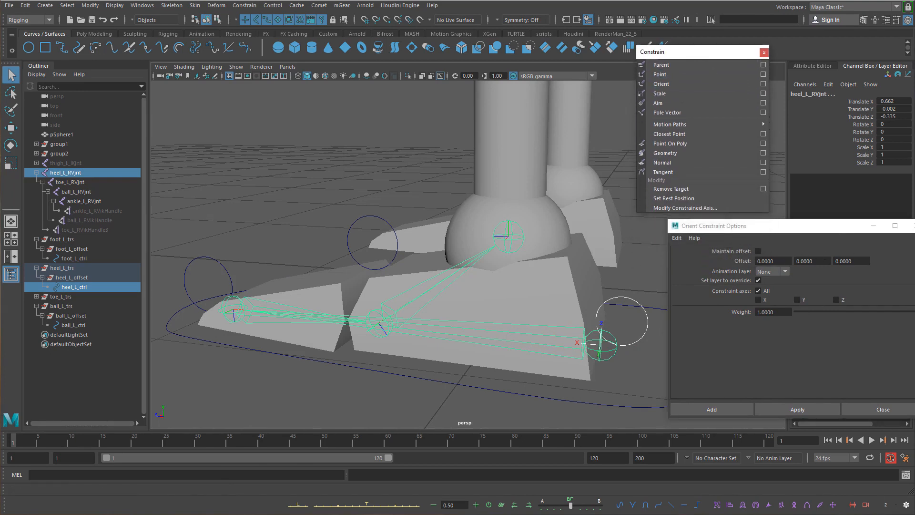
left_click_drag(789, 231, 765, 238)
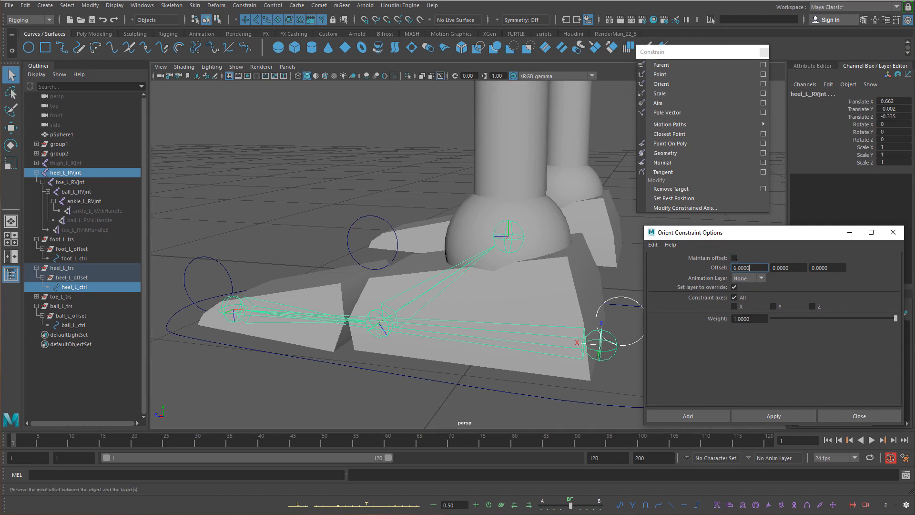
Demonstrate the constraint selection order, heel_L_ctrl first and heel_L_RVjnt second, in the viewport and the outliner, and clear the selection
key("w")
left_click(632, 324, "shift")
key("ctrl+z")
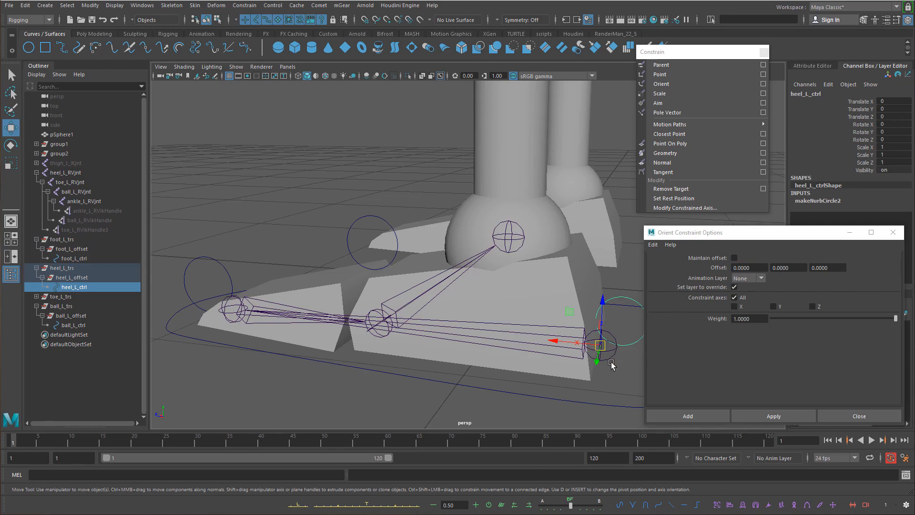
left_click(610, 355)
left_click(629, 339)
key("w")
mouse_move(628, 358)
left_mouse_down()
mouse_move(618, 354)
mouse_move(622, 361)
left_mouse_up()
key("q")
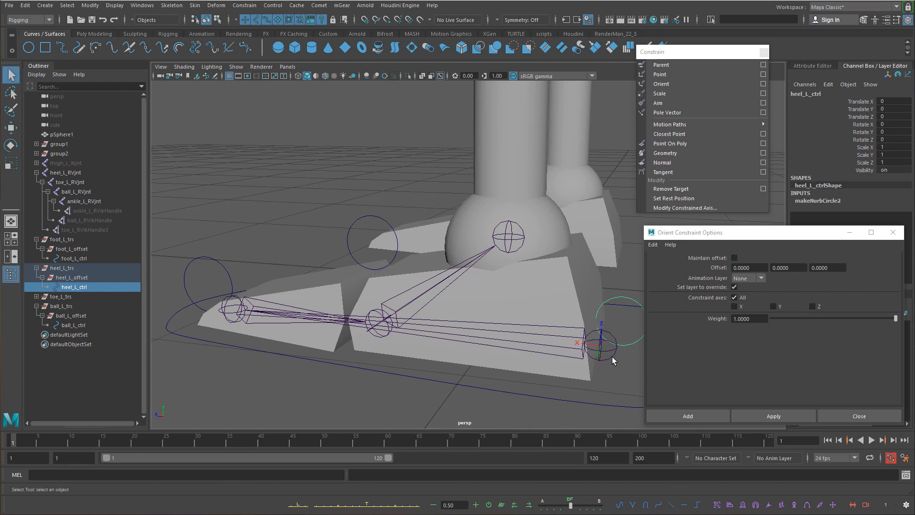
left_click(612, 357, "shift")
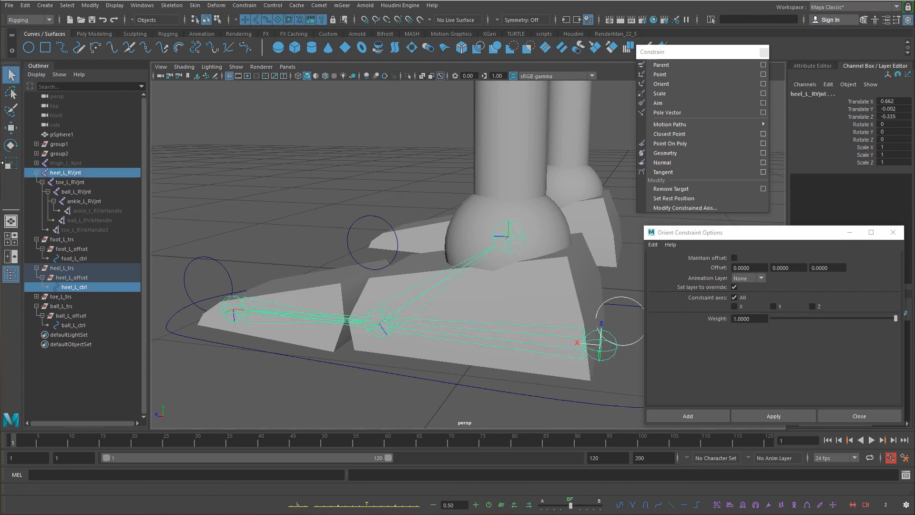
left_click(79, 286)
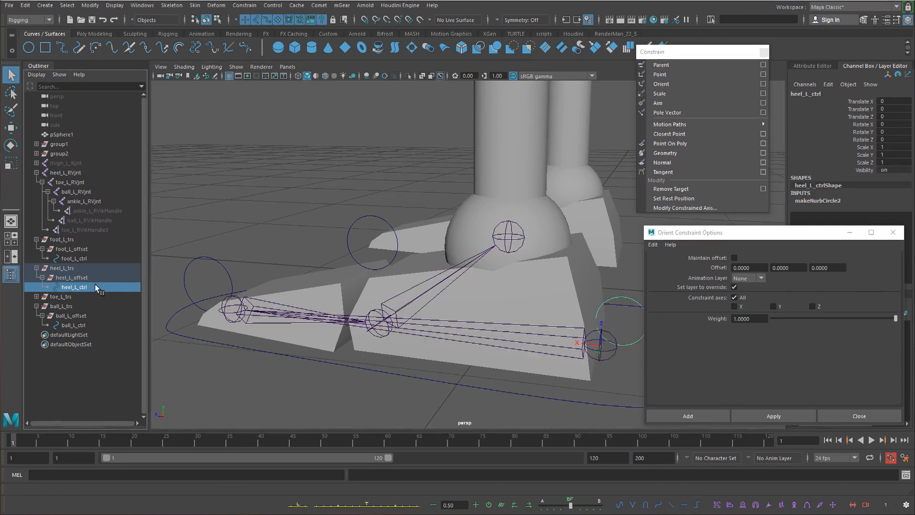
left_click(85, 173, "ctrl")
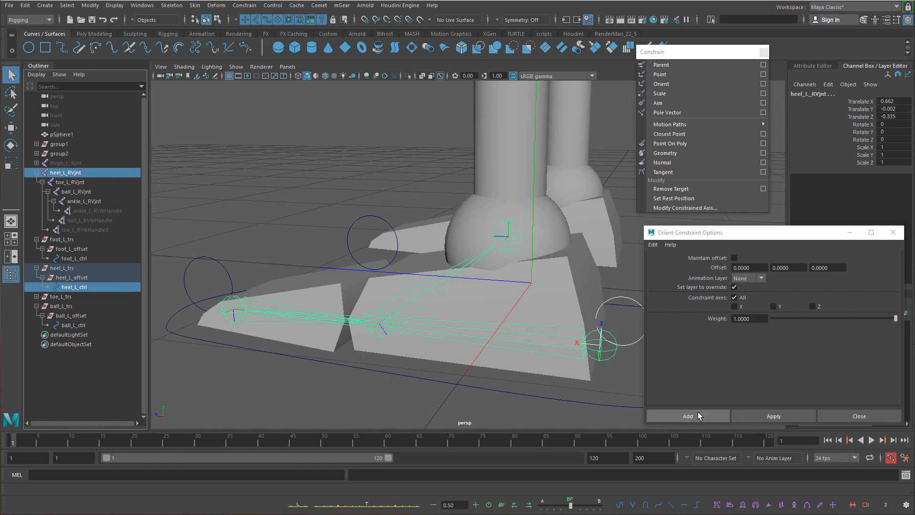
left_click(633, 378)
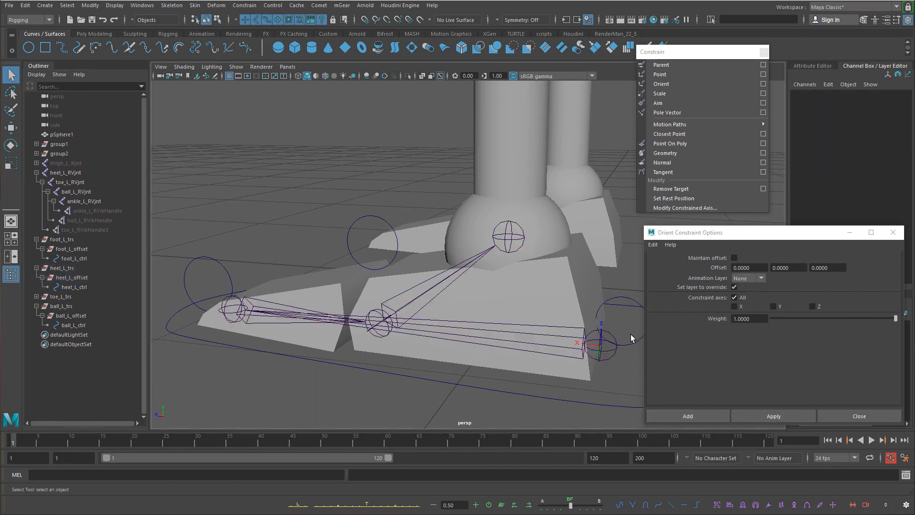
Orient-constrain heel_L_RVjnt to heel_L_ctrl on all axes, with Maintain offset off and a weight of 1
left_click(629, 347)
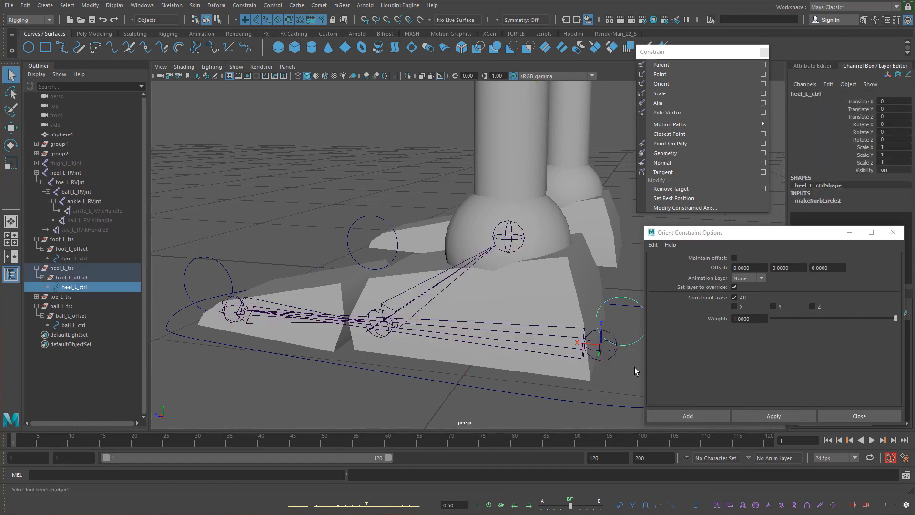
left_click(607, 354, "shift")
left_click_drag(598, 367, 475, 324, "alt")
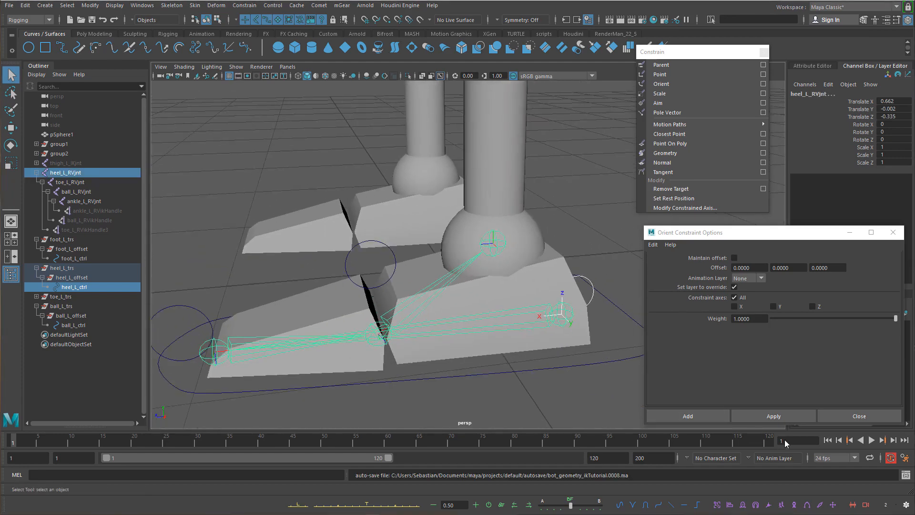
left_click(439, 281)
left_click(773, 416)
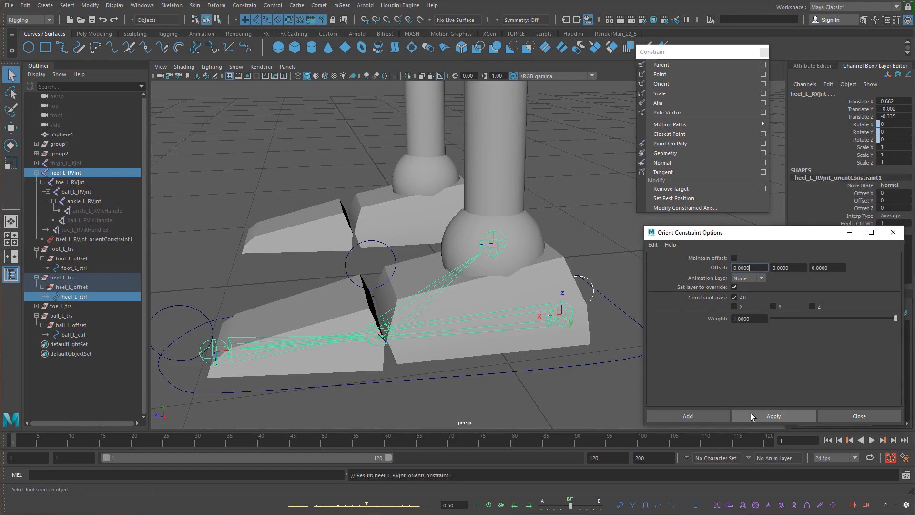
left_click_drag(441, 327, 348, 330, "alt")
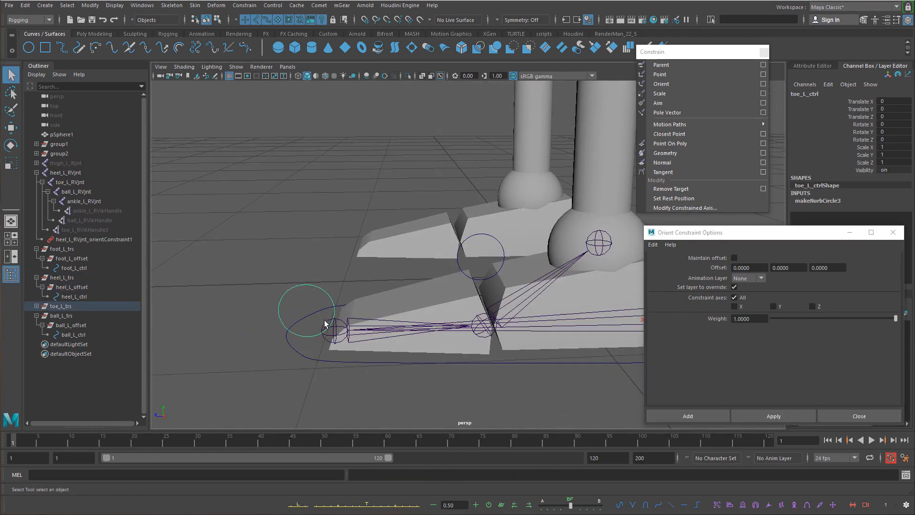
left_click(318, 287)
left_click(340, 332, "shift")
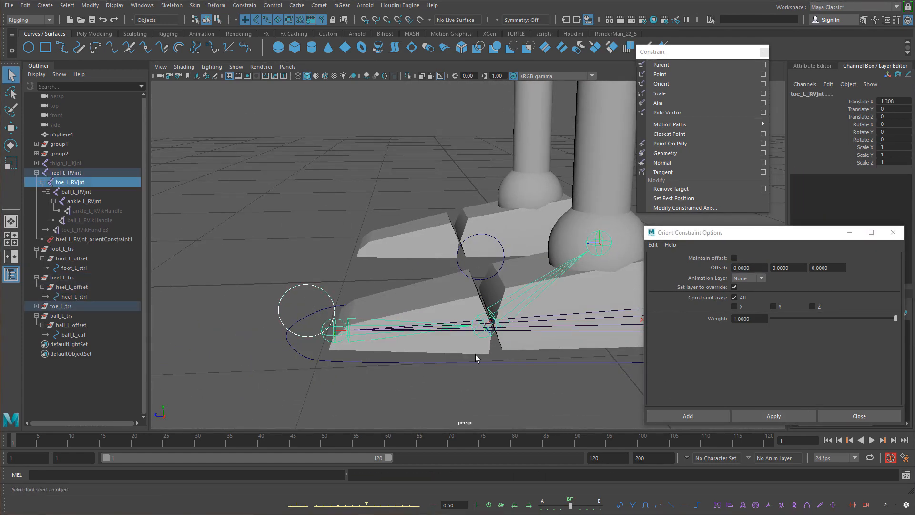
middle_click_drag(484, 337, 257, 326, "alt")
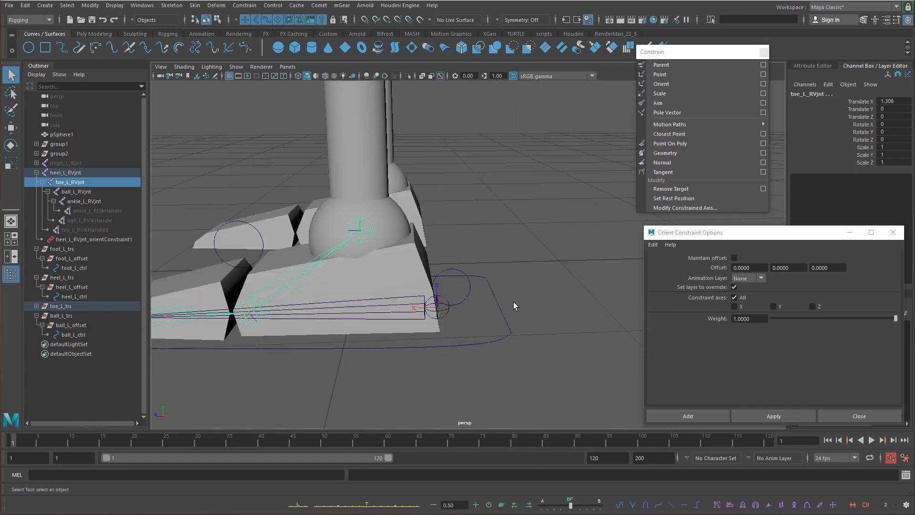
Test the heel constraint by rotating heel_L_ctrl about -32 degrees around its Y axis, and undo the rotation
left_click(470, 287)
middle_click_drag(471, 287, 595, 282, "alt")
key("e")
left_click_drag(595, 282, 733, 247, "alt")
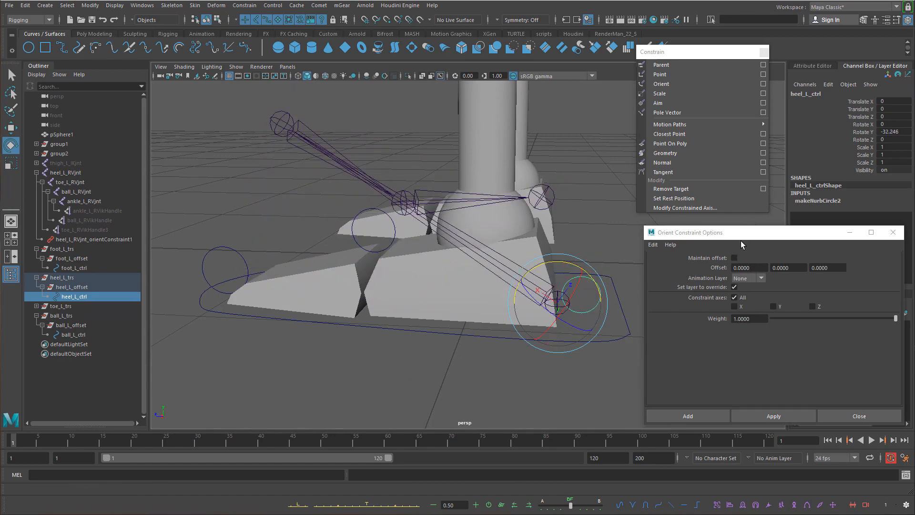
key("ctrl+z")
Orient-constrain toe_L_RVjnt to toe_L_ctrl on all axes, with Maintain offset off
left_click_drag(518, 260, 377, 280, "alt")
middle_click_drag(377, 280, 474, 264, "alt")
left_click_drag(473, 264, 449, 272, "alt")
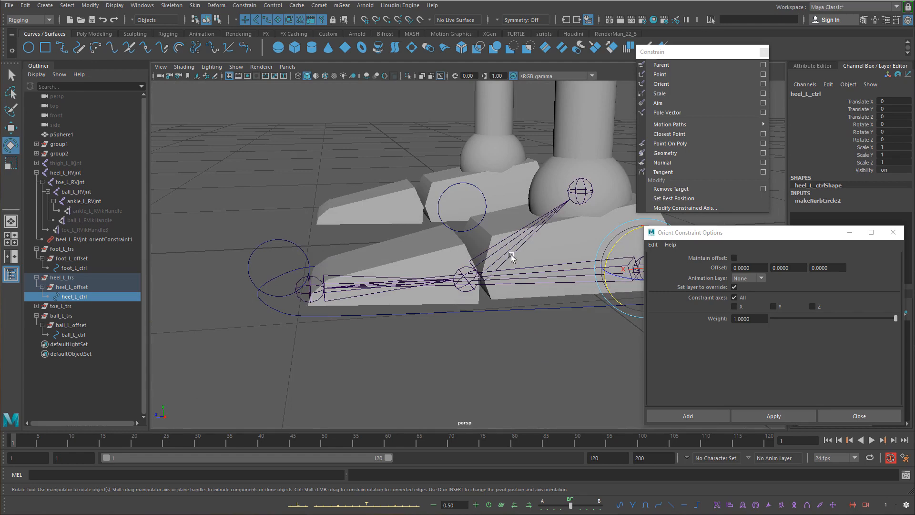
middle_click_drag(479, 257, 426, 251, "alt")
key("q")
left_click_drag(249, 229, 226, 247)
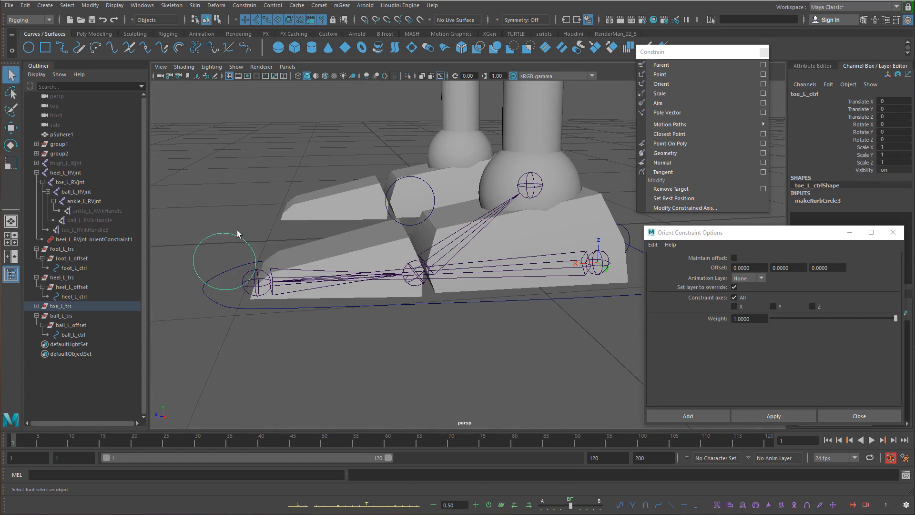
left_click(261, 289, "shift")
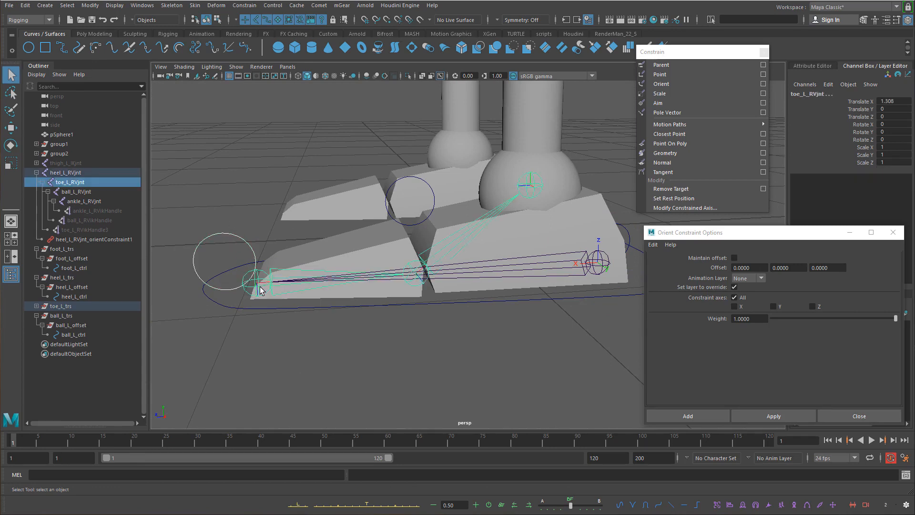
left_click(782, 412)
Orient-constrain ball_L_RVjnt to ball_L_ctrl with the same constraint options
left_click(438, 206)
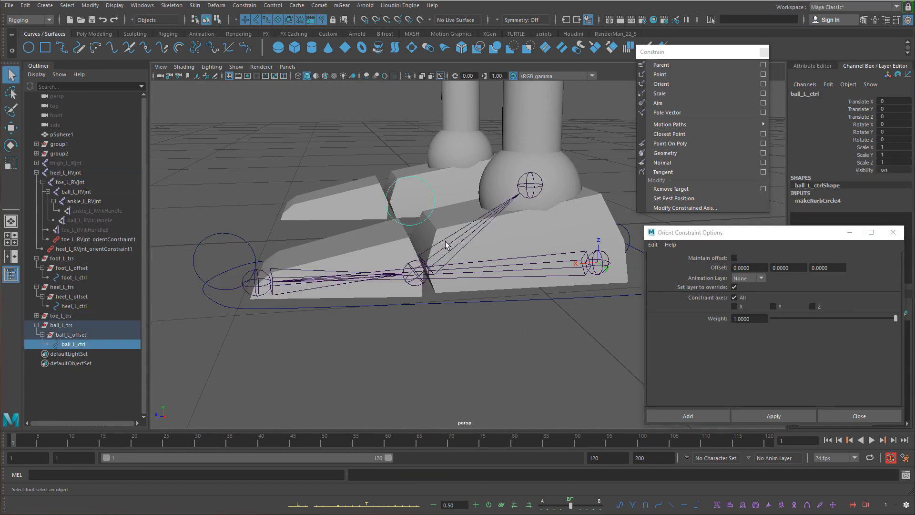
left_click(445, 241, "shift")
left_click(801, 415)
Test the ball constraint by rotating ball_L_ctrl about 22 degrees around its Y axis, and undo the rotation
left_click(412, 176)
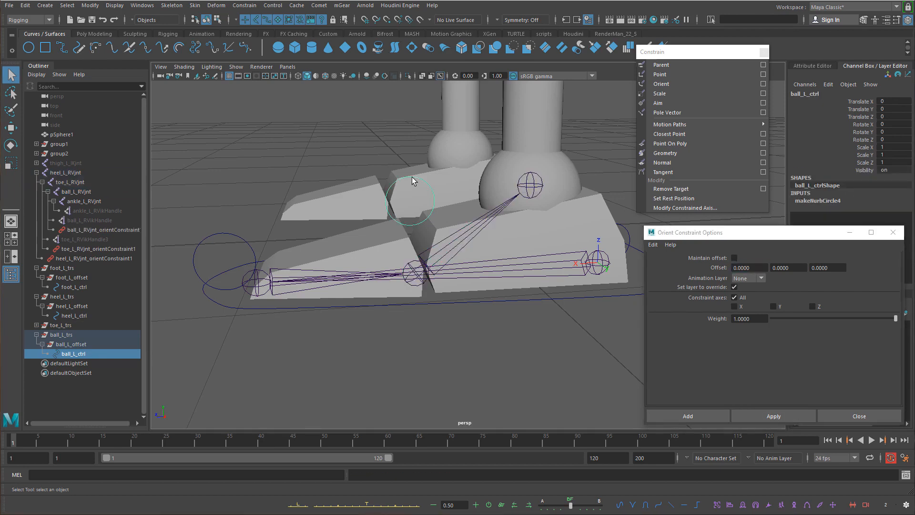
key("e")
left_click_drag(436, 239, 422, 230)
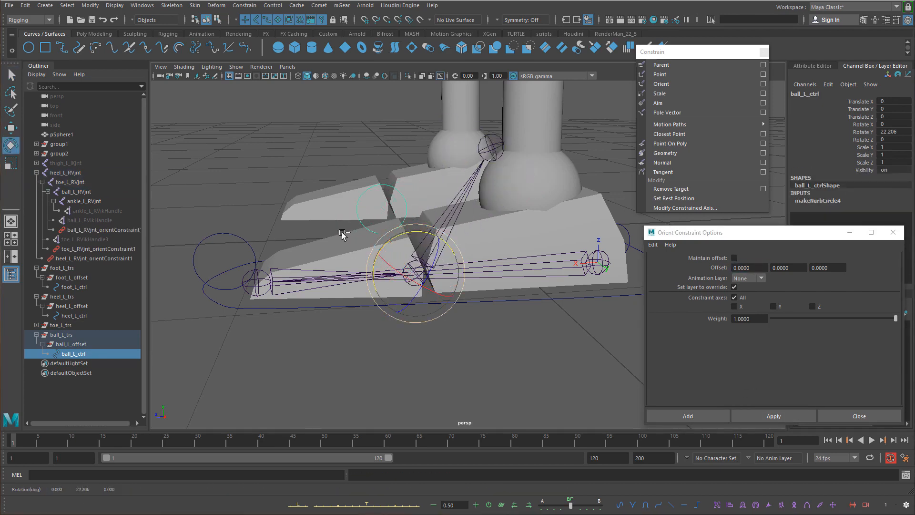
key("ctrl+z")
Test the toe constraint by rotating toe_L_ctrl, and undo the rotation
left_click(240, 239)
left_click_drag(286, 250, 257, 222)
key("ctrl+z")
Select heel_L_ctrl, test its rotation around the Y axis once more, and undo it
left_click(627, 227)
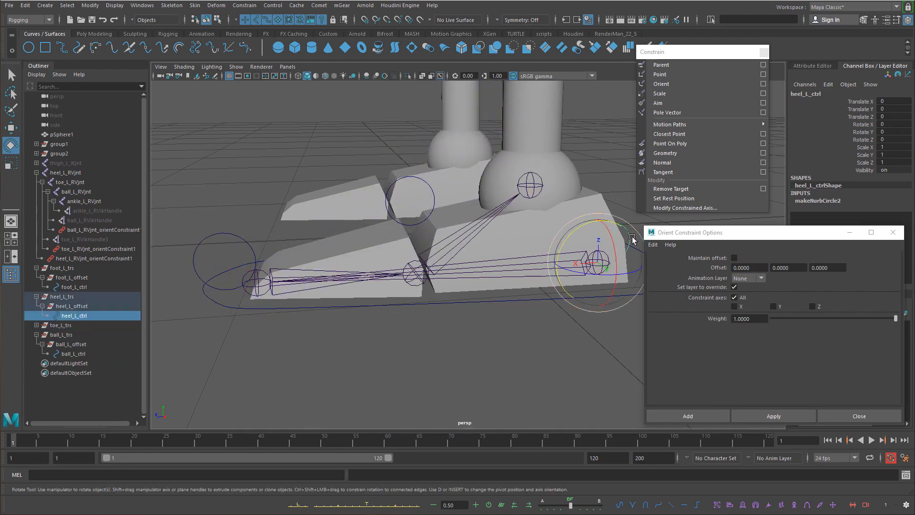
mouse_move(628, 227)
left_mouse_down("alt")
mouse_move(628, 238)
mouse_move(625, 232)
left_mouse_up("alt")
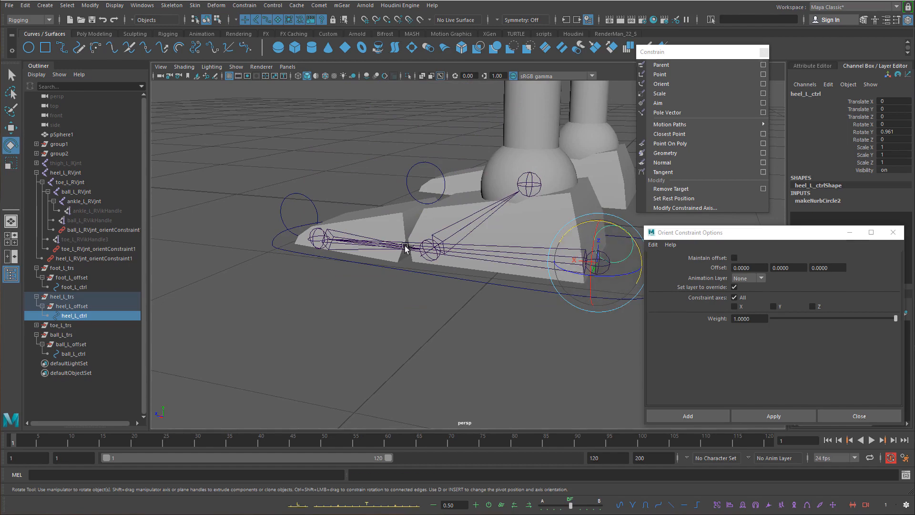
key("ctrl+z")
Test whether the ball control follows by rotating toe_L_ctrl about 39 degrees around its Y axis, undo the rotation and clear the selection
left_click_drag(395, 221, 446, 227, "alt")
right_click_drag(455, 235, 440, 233, "alt")
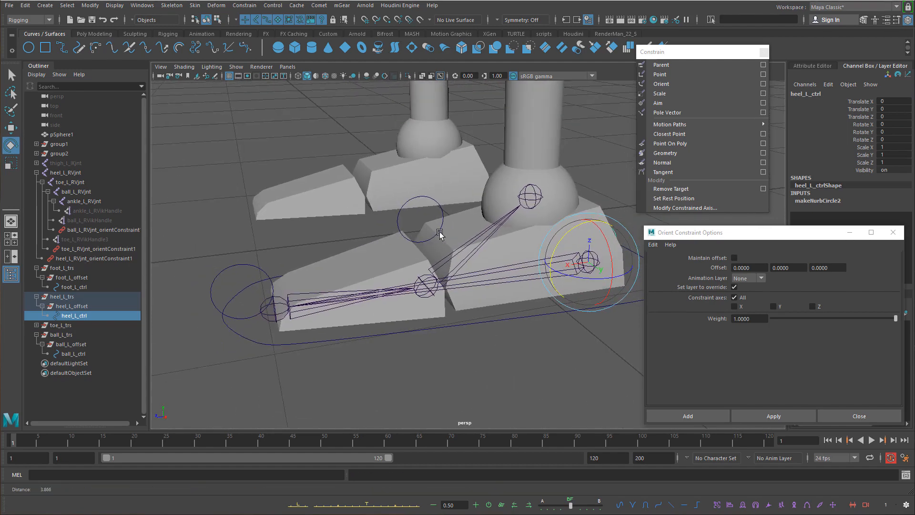
left_click_drag(439, 234, 362, 255, "alt")
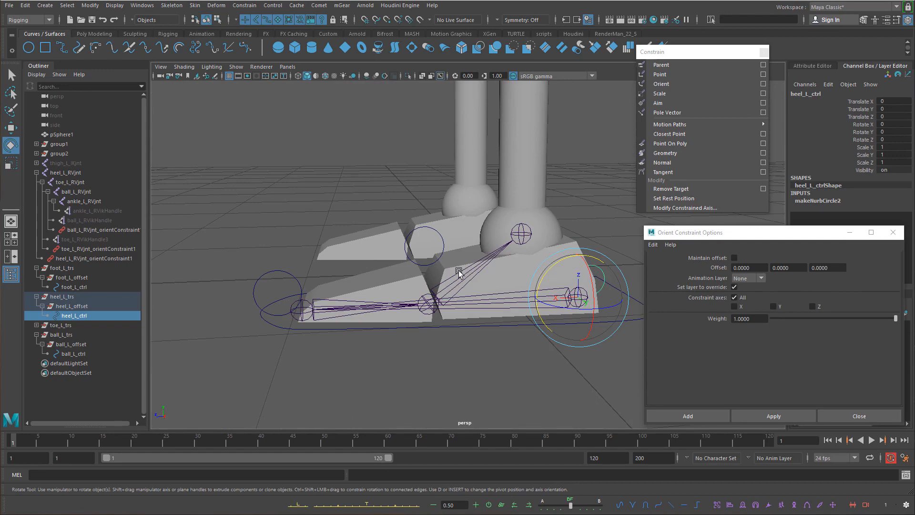
left_click_drag(385, 272, 302, 299, "alt")
left_click(270, 286)
key("ctrl+z")
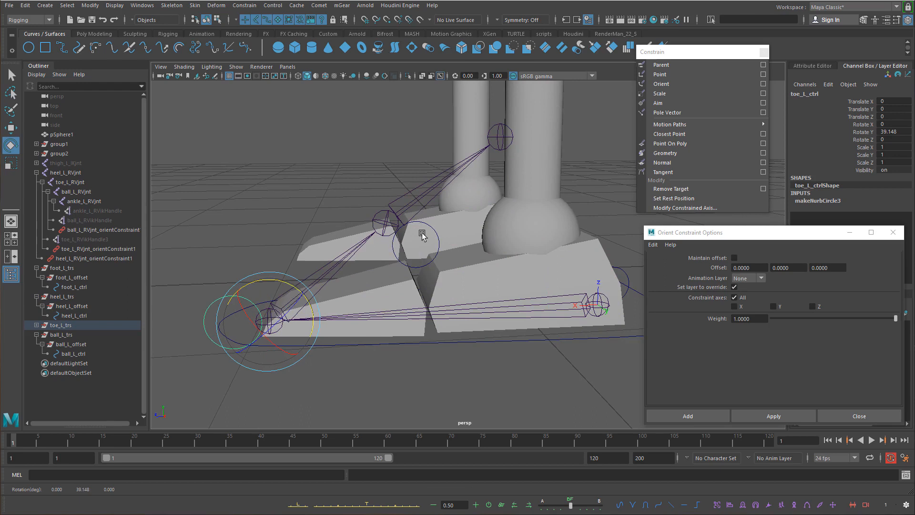
left_click(432, 229)
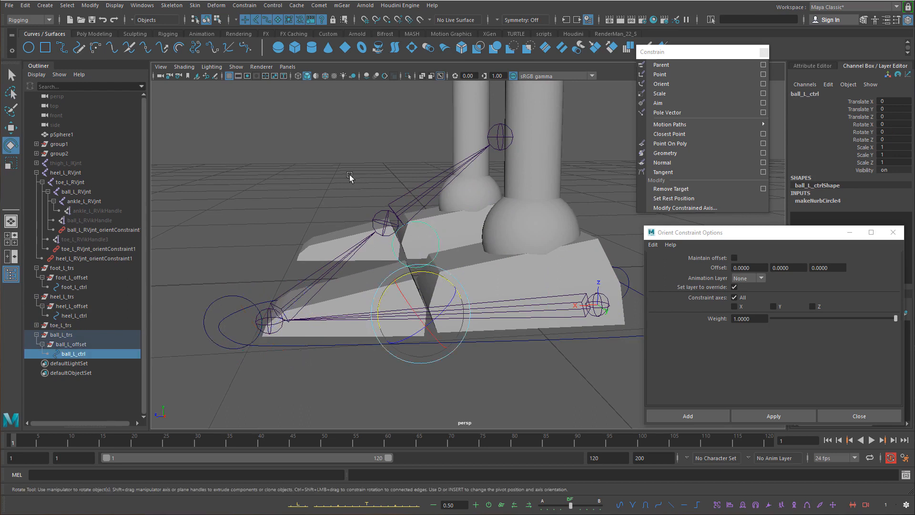
key("ctrl+z")
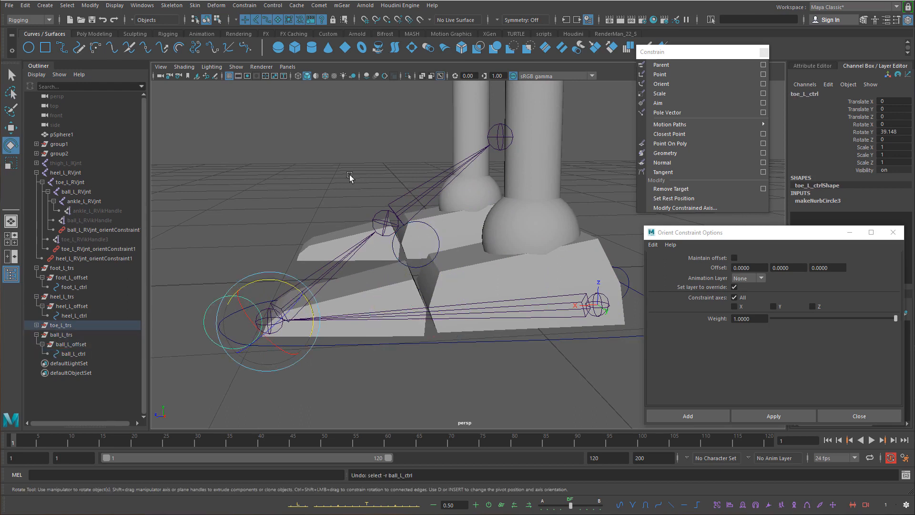
key("ctrl+z")
left_click(349, 174)
key("q")
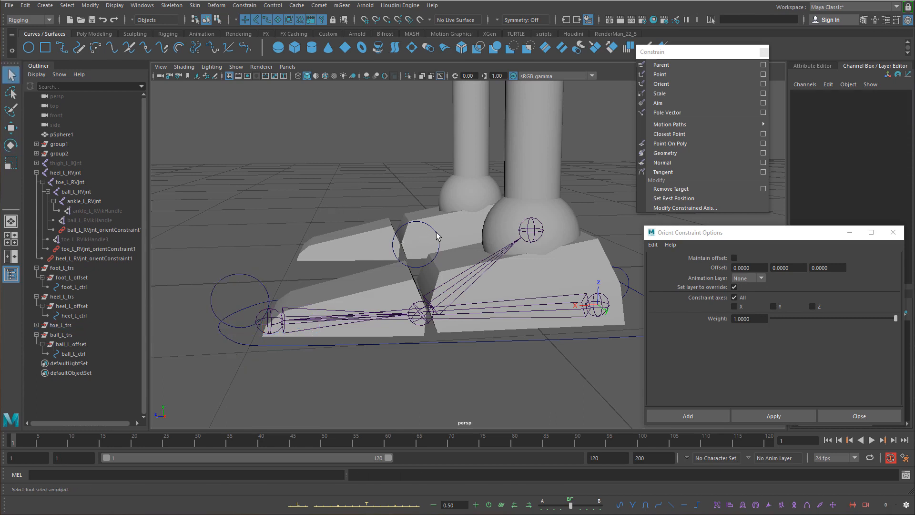
Parent ball_L_ctrl directly under toe_L_ctrl
left_click(437, 234)
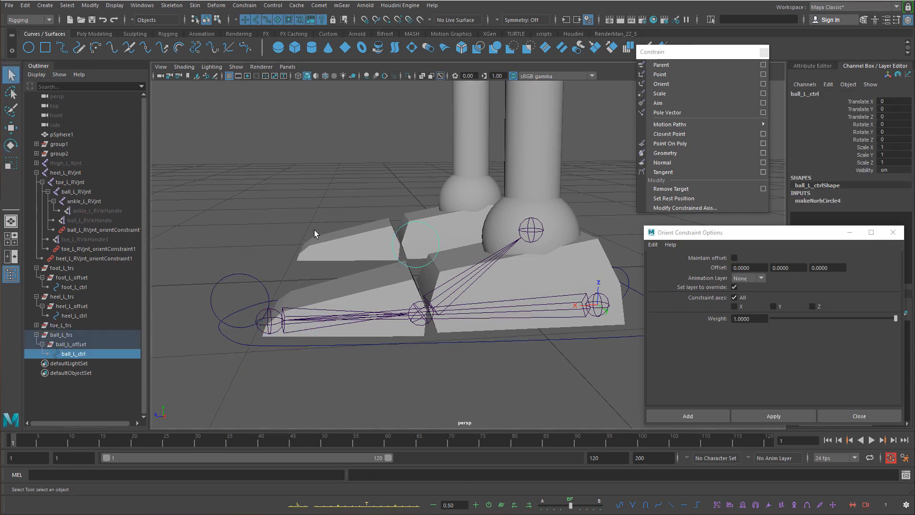
left_click(410, 270)
left_click(397, 259)
left_click(259, 286, "shift")
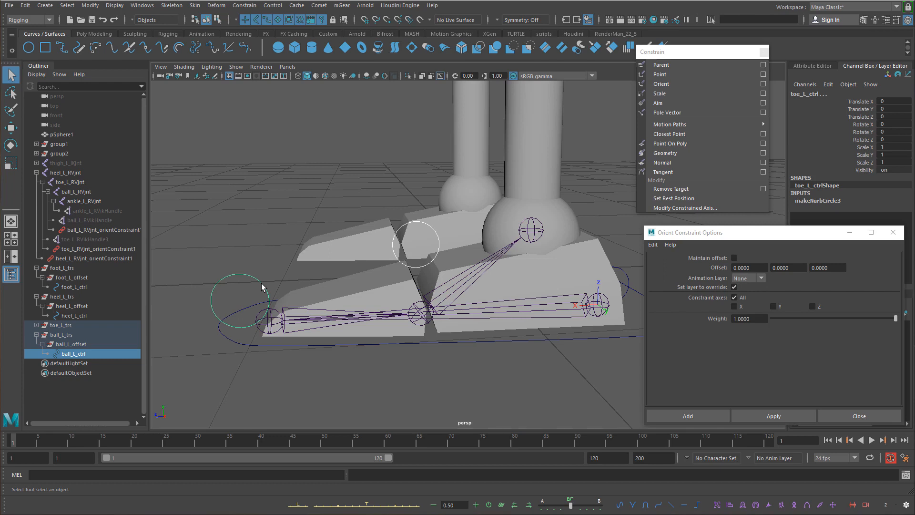
left_click(35, 325)
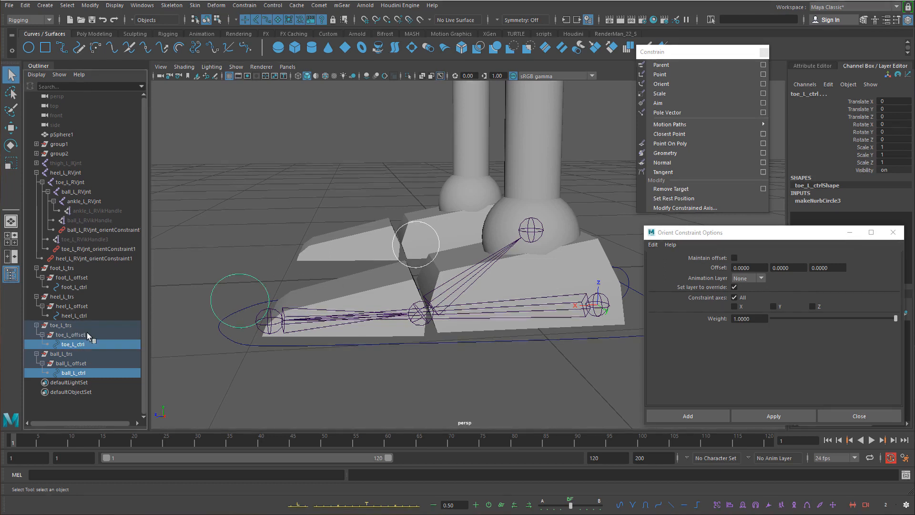
left_click(395, 258)
left_click(245, 278, "shift")
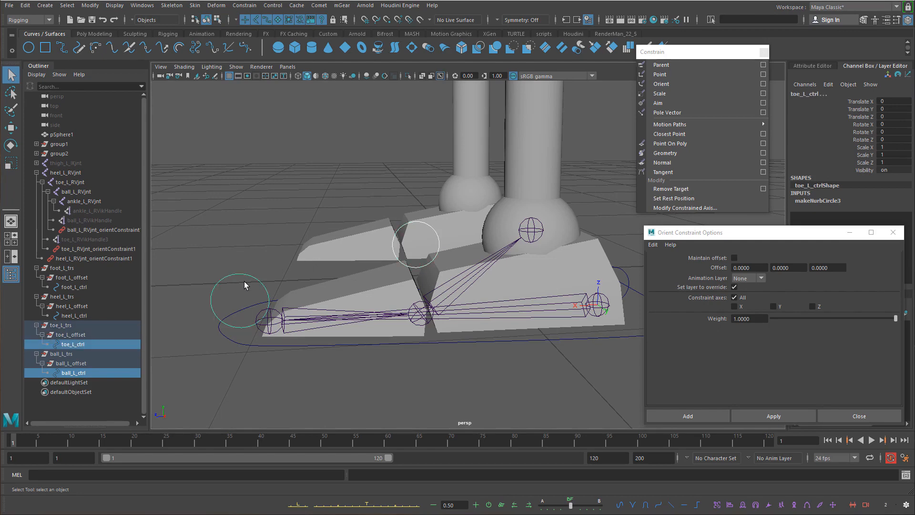
key("p")
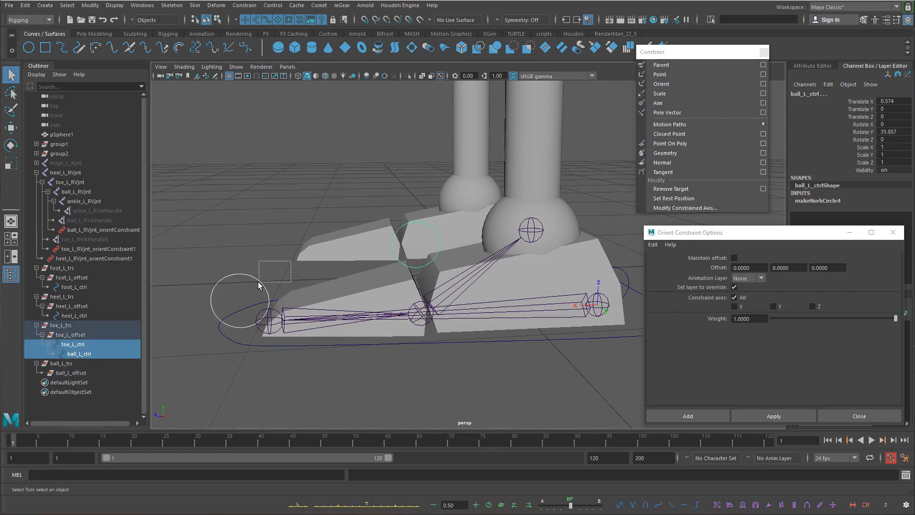
Test the direct parenting by rotating toe_L_ctrl around its Y axis, and undo the rotation
left_click(258, 285)
key("e")
left_click_drag(301, 307, 328, 278)
key("ctrl+z")
Examine the transform values of ball_L_ctrl and the ball_L_trs and ball_L_offset groups it was separated from
left_click(441, 242)
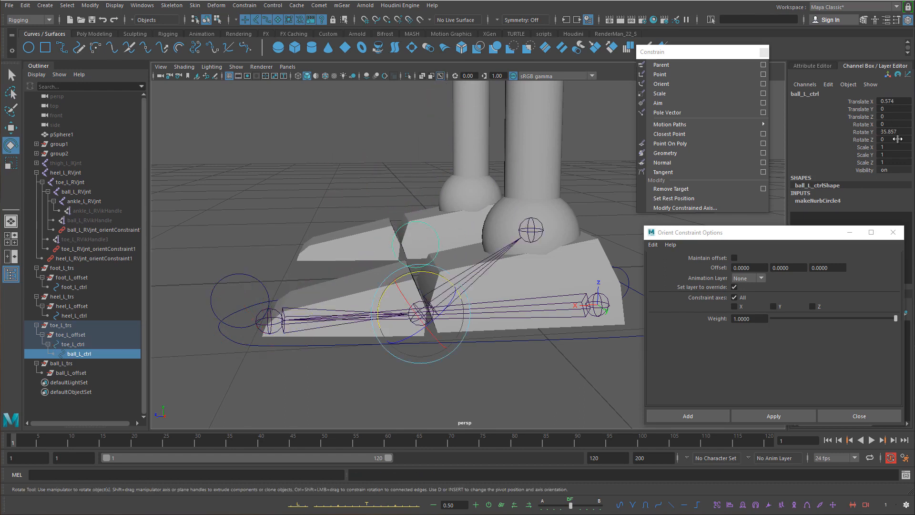
left_click(77, 344)
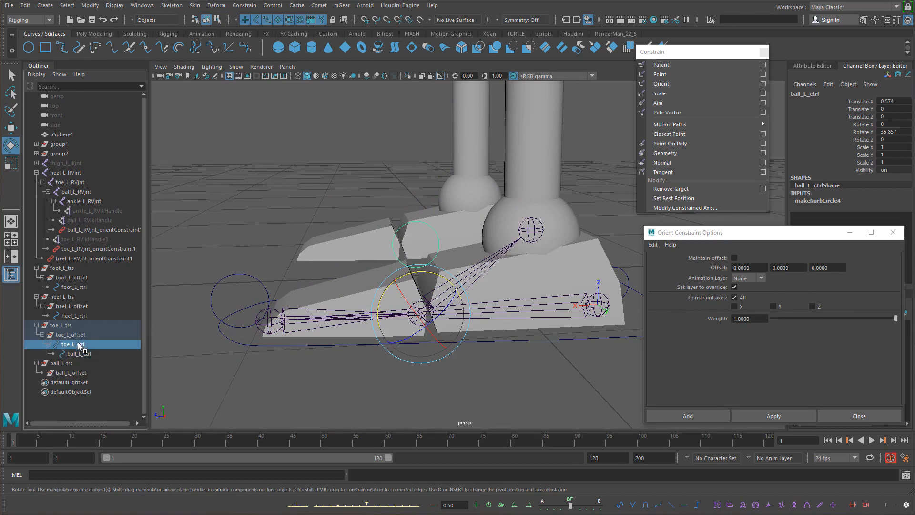
left_click(83, 352)
left_click_drag(76, 364, 81, 376)
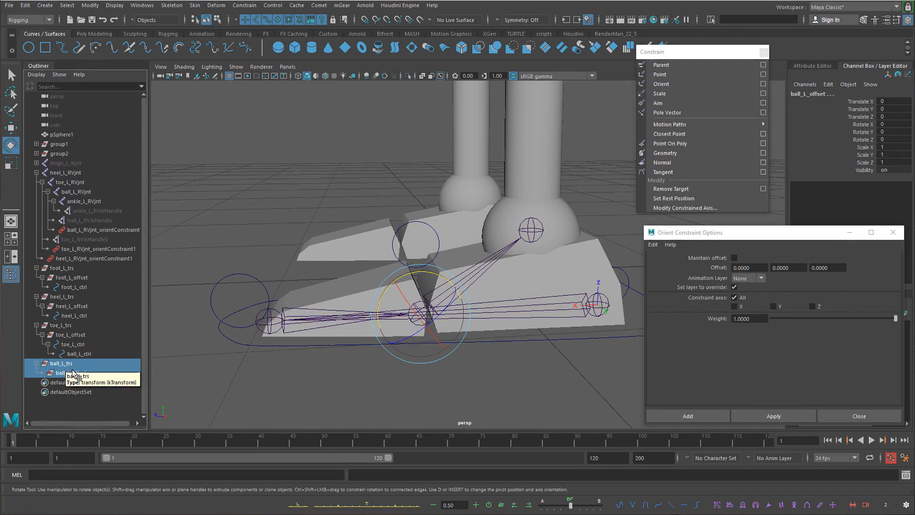
left_click(75, 372)
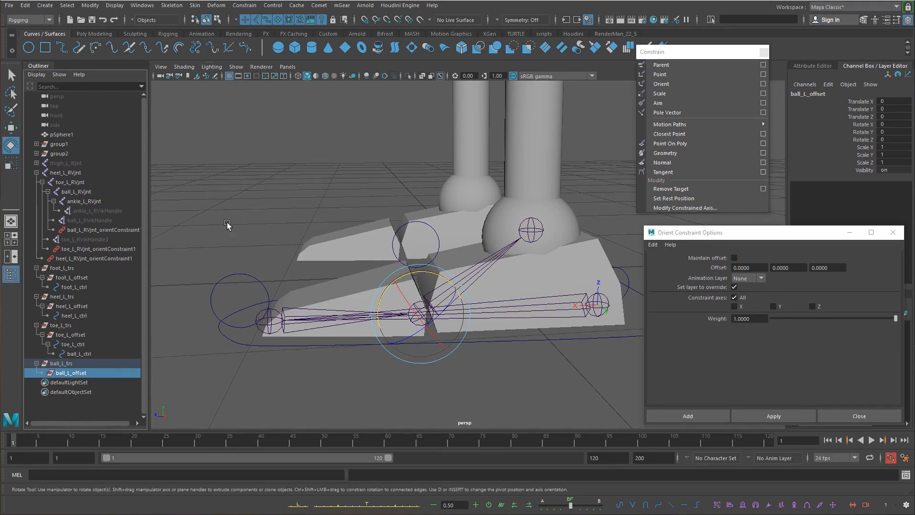
Undo the parenting of ball_L_ctrl under toe_L_ctrl
key("ctrl+z")
key("ctrl+z")
key("ctrl+z")
key("ctrl+z")
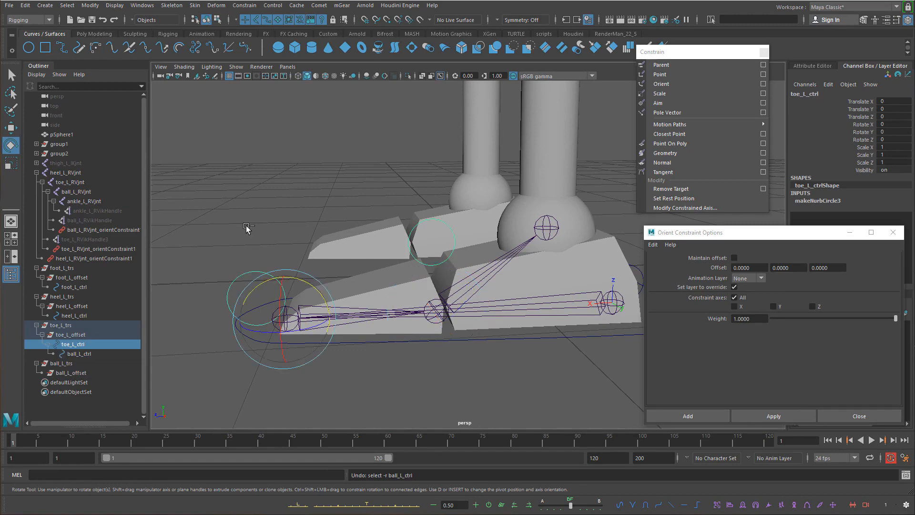
key("ctrl+z")
key("ctrl+z")
key("ctrl+z")
key("ctrl+z")
key("ctrl+z")
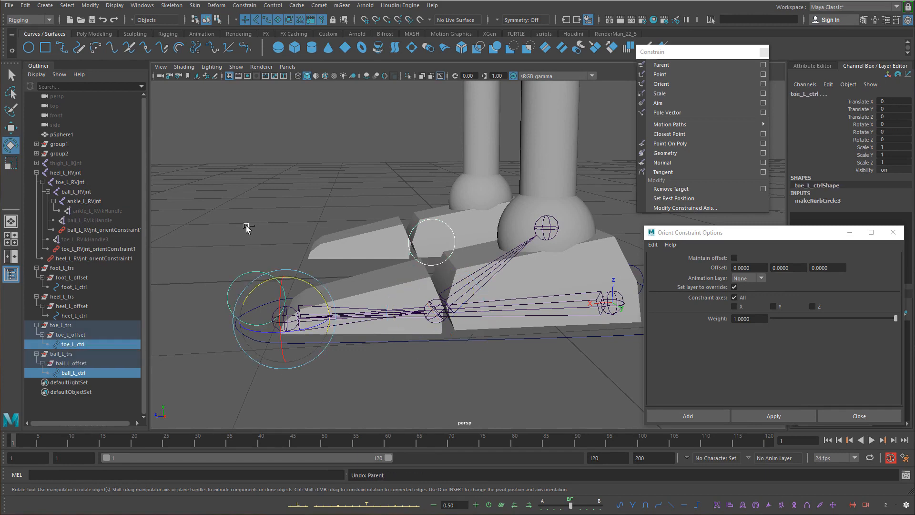
Parent the ball_L_trs group under toe_L_ctrl, and select toe_L_ctrl to check the hierarchy
left_click(246, 228)
key("q")
left_click(96, 372)
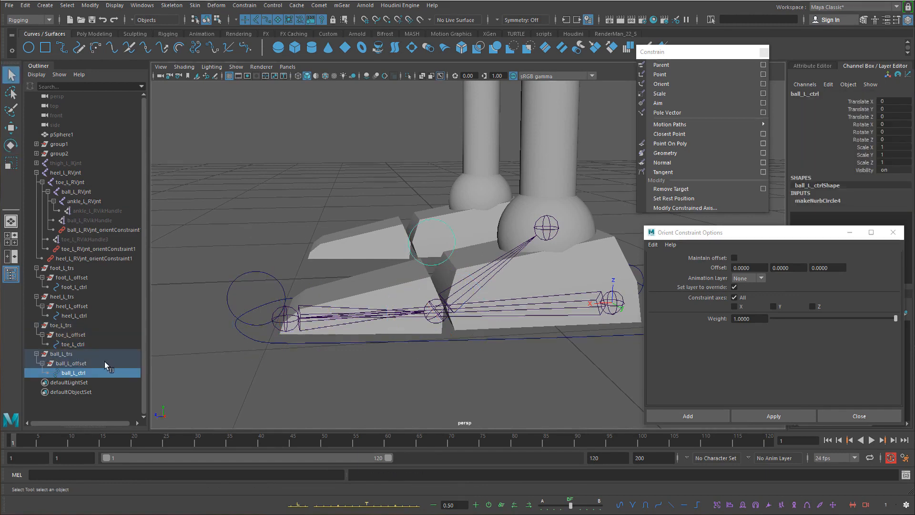
left_click(64, 354)
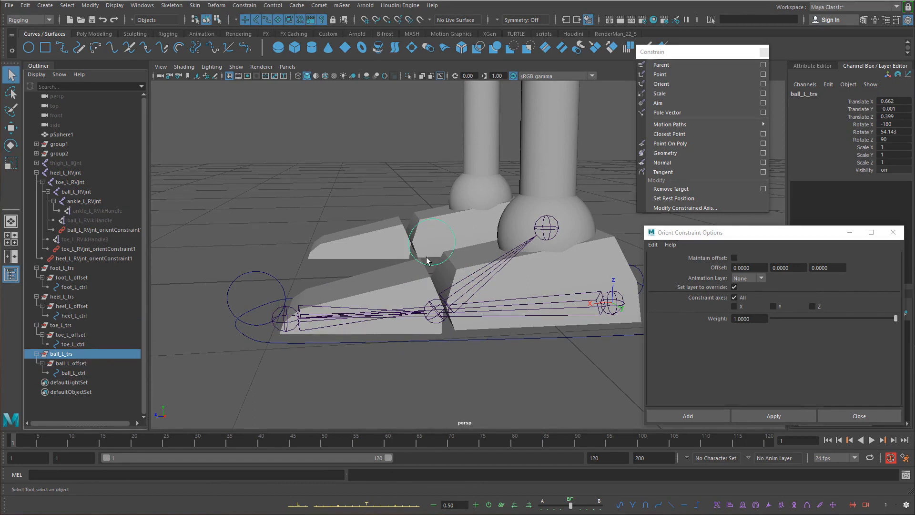
left_click_drag(262, 256, 260, 285, "shift")
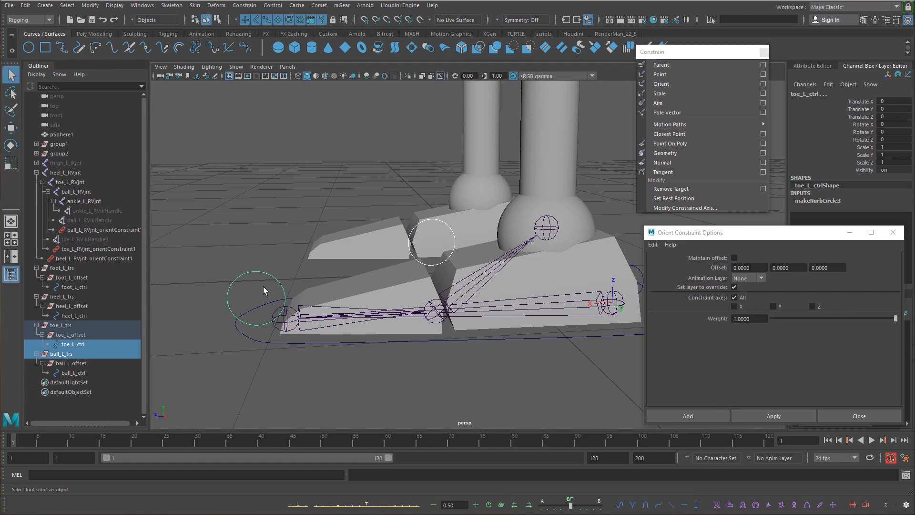
key("p")
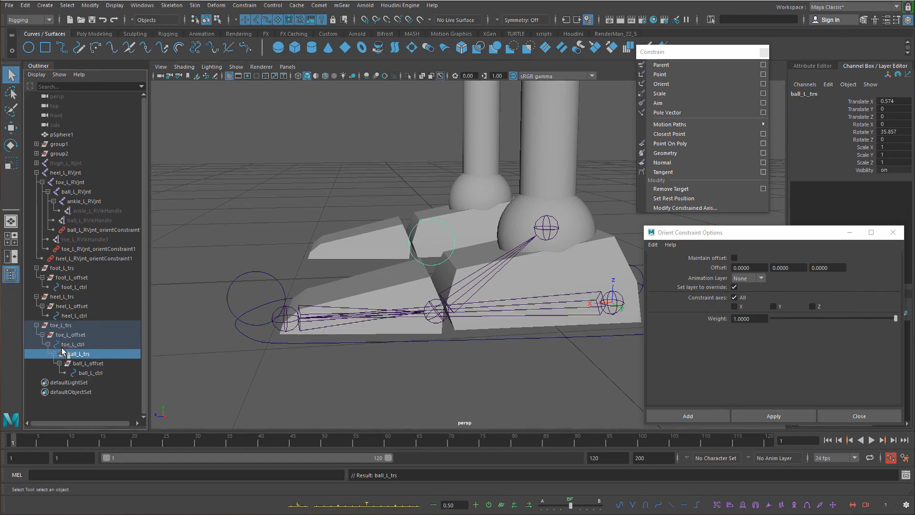
middle_click_drag(498, 270, 426, 267, "alt")
left_click(209, 292)
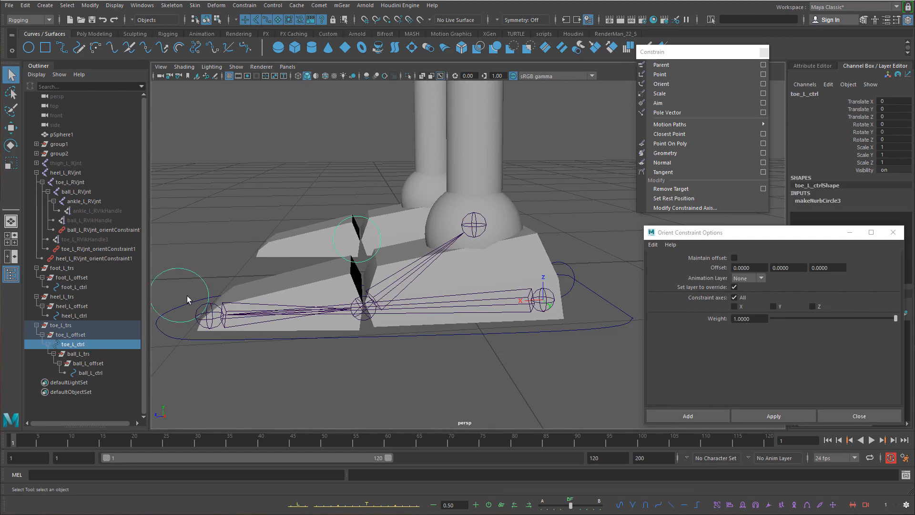
Parent the toe_L_trs group under heel_L_ctrl and expand the complete heel_L_trs hierarchy
left_click(79, 326)
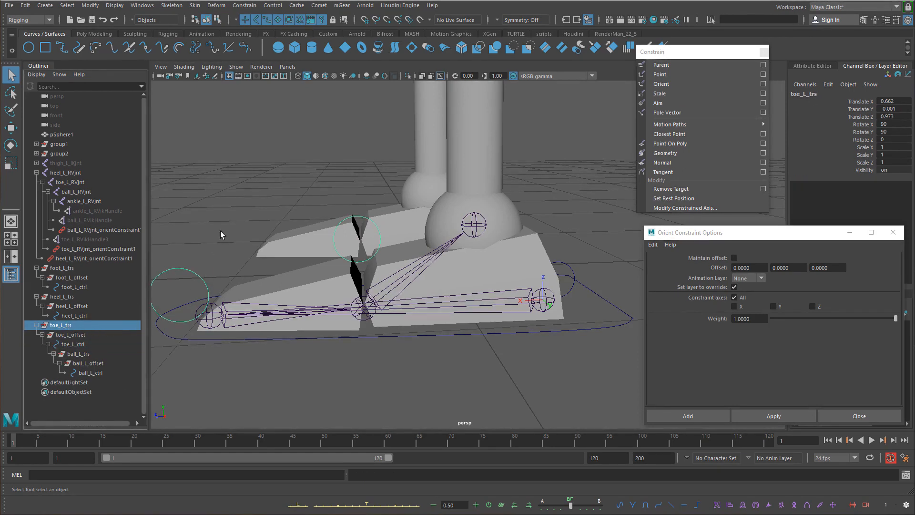
left_click(575, 278, "shift")
left_click_drag(590, 287, 582, 258, "alt")
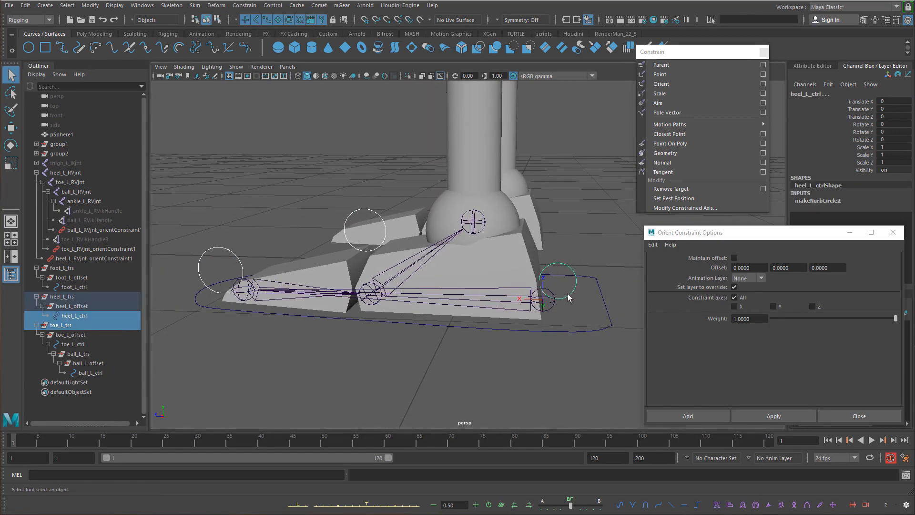
key("p")
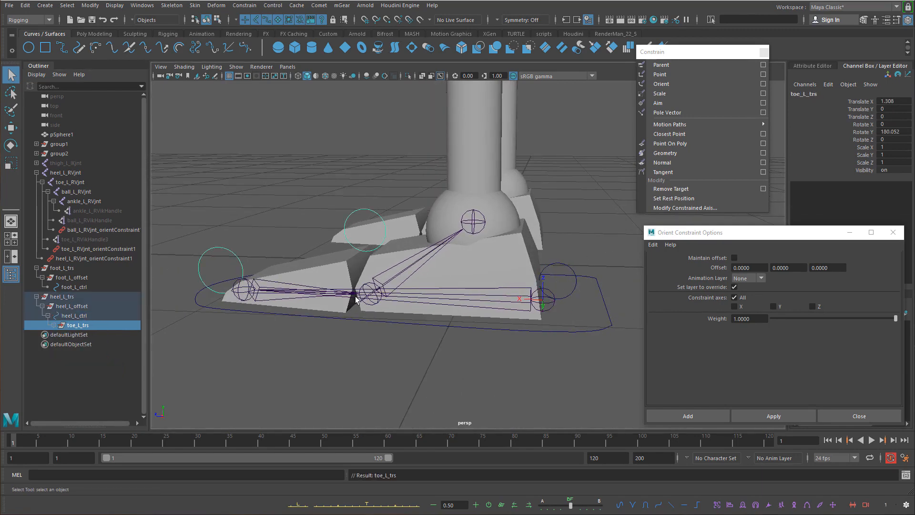
left_click(55, 324, "shift")
left_click_drag(83, 298, 109, 381)
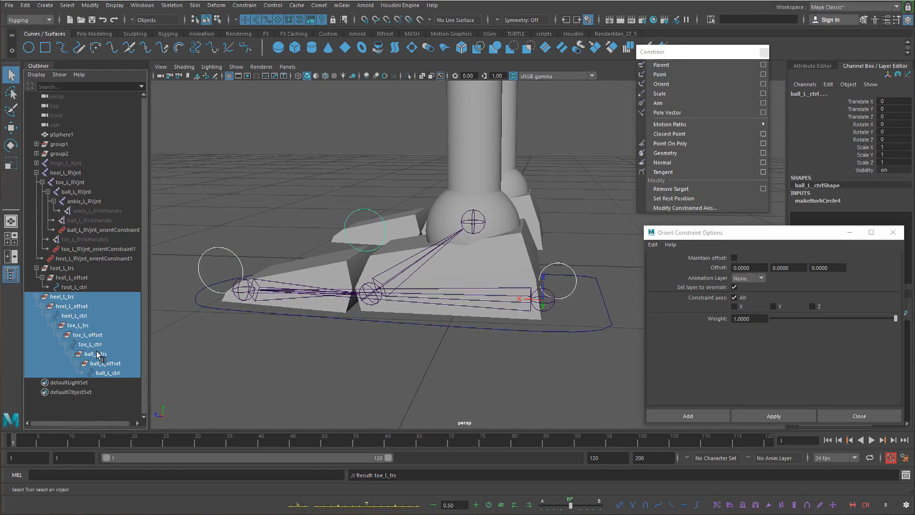
Test the nested control hierarchy by rotating heel_L_ctrl, and undo the rotation
left_click(562, 259)
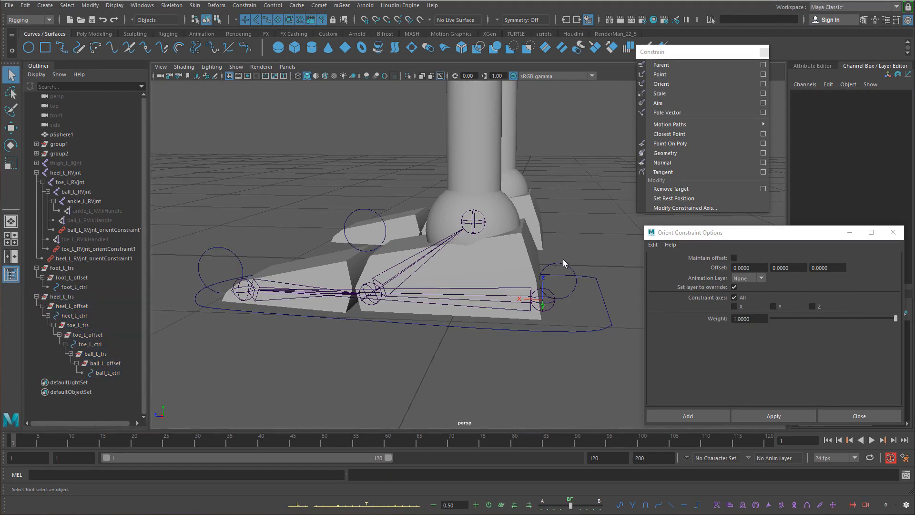
key("e")
left_click(573, 268)
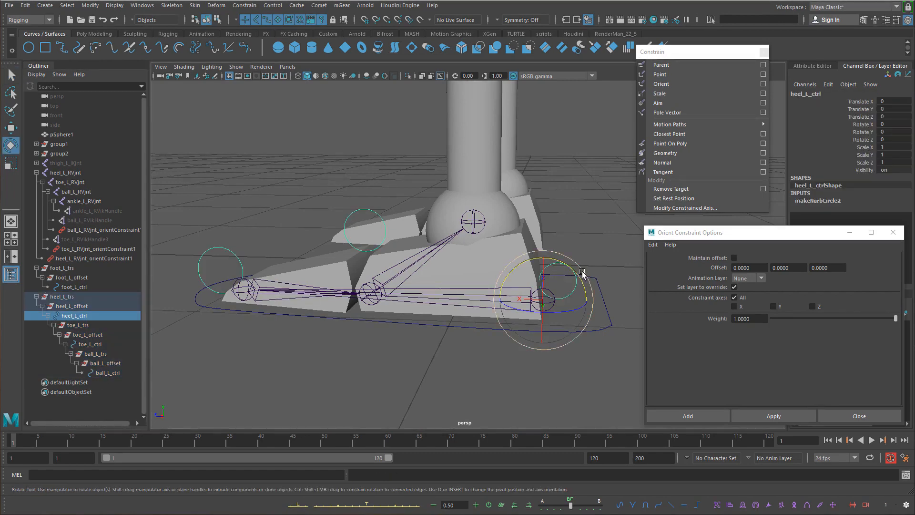
left_click_drag(574, 267, 332, 244)
key("ctrl+z")
Test rotating toe_L_ctrl and ball_L_ctrl in the nested hierarchy, undoing each rotation
left_click(209, 249)
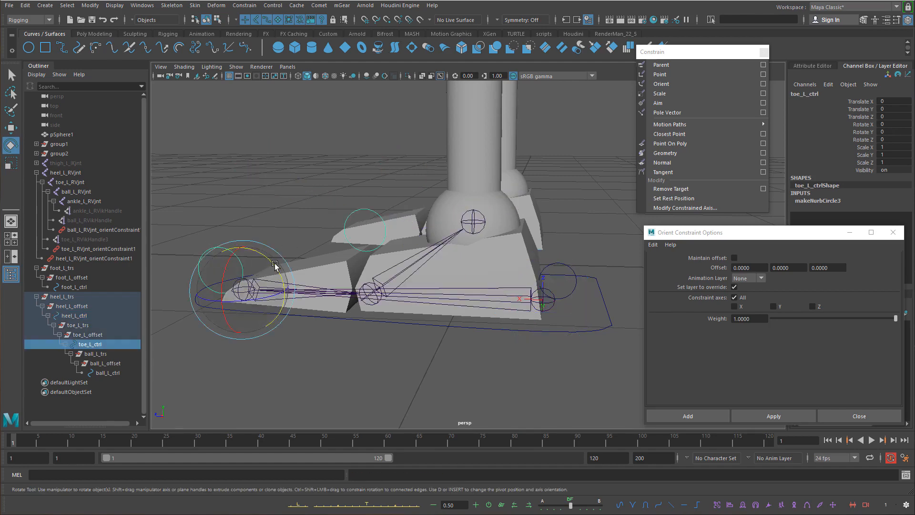
left_click_drag(275, 265, 258, 247)
key("ctrl+z")
left_click(357, 214)
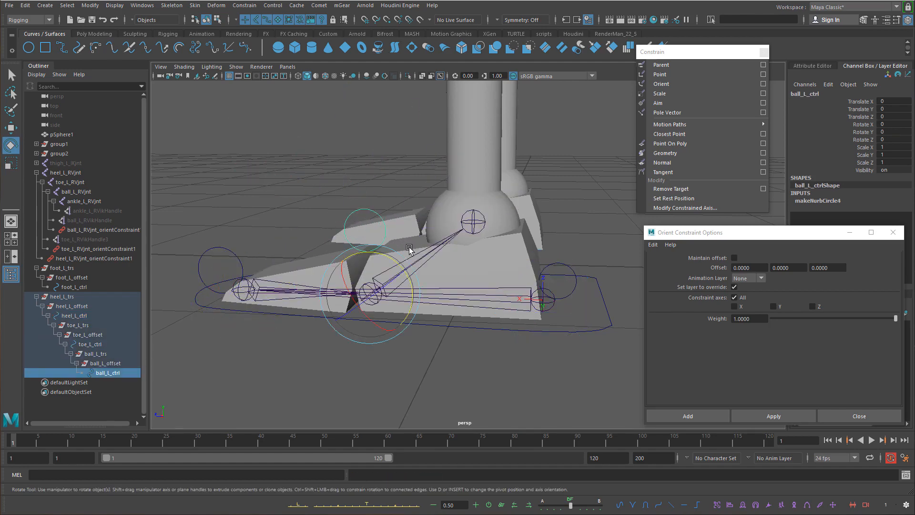
left_click_drag(403, 269, 443, 260)
key("ctrl+z")
Unhide thigh_L_IKjnt and test the IK leg by rotating ball_L_ctrl about 32 degrees around its Y axis, undoing the rotation
left_click(77, 165)
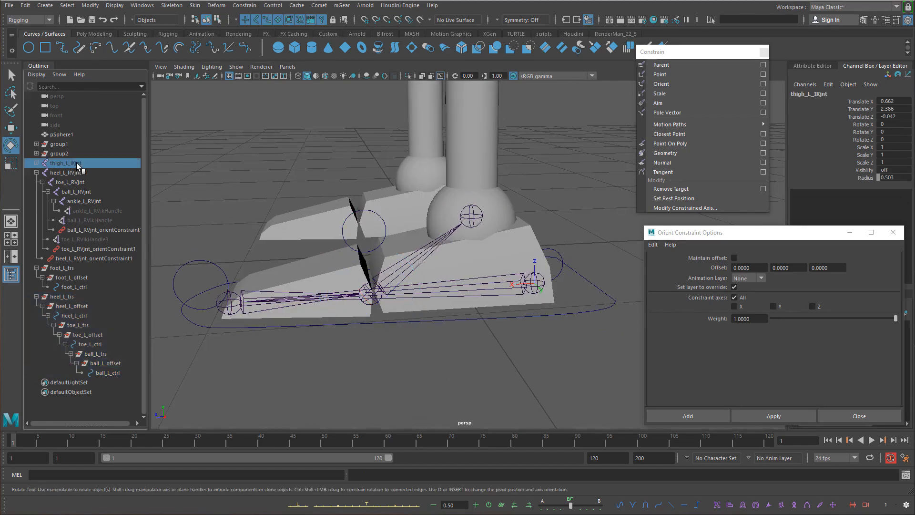
key("h")
left_click(344, 238)
left_click_drag(398, 262, 364, 240, "alt")
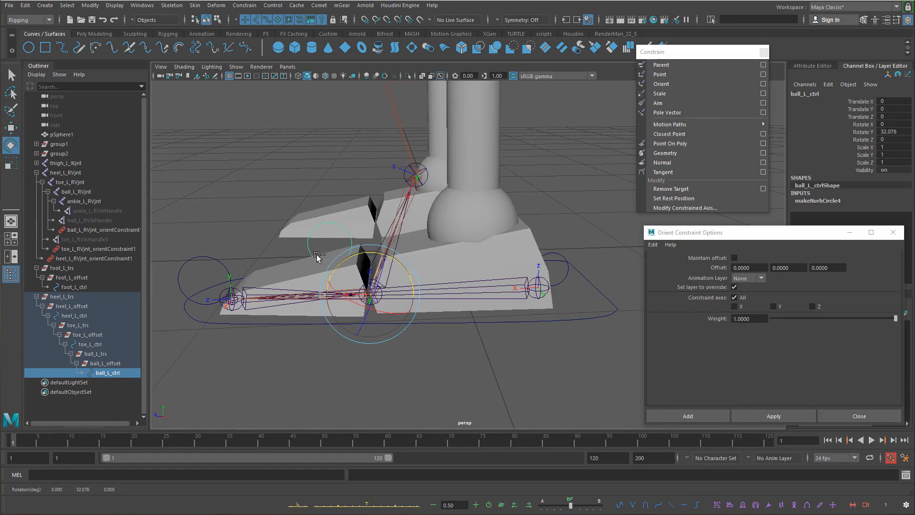
key("ctrl+z")
Test the IK leg by rotating toe_L_ctrl about 36 degrees around its Y axis and rotating heel_L_ctrl, undoing both rotations
left_click(215, 260)
left_click_drag(274, 281, 246, 258)
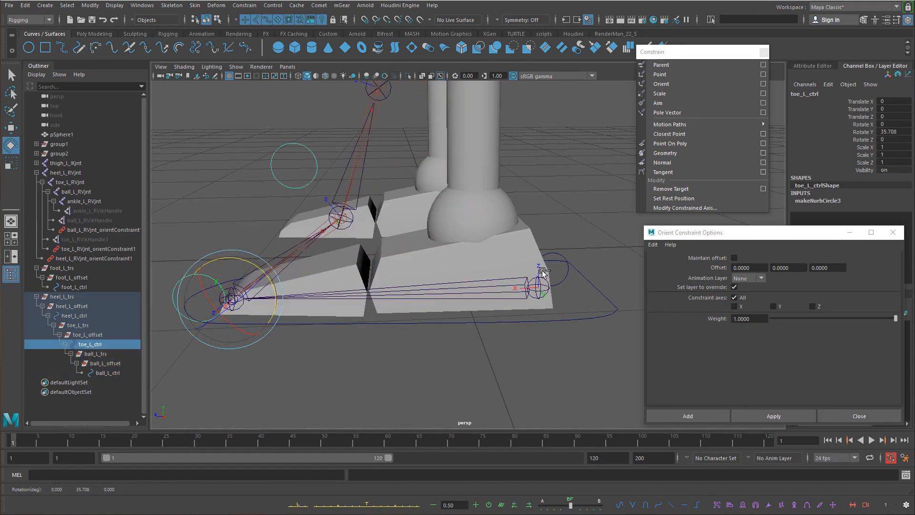
key("ctrl+z")
left_click(566, 277)
left_click_drag(563, 258, 528, 284)
key("ctrl+z")
Test moving foot_L_ctrl with the Move tool to see whether the leg follows, and undo the move
key("q")
left_click(553, 278)
key("w")
left_click_drag(439, 205, 368, 120)
key("ctrl+z")
left_click_drag(469, 199, 480, 204, "alt")
right_click_drag(479, 204, 574, 249, "alt")
left_click_drag(574, 250, 574, 278, "alt")
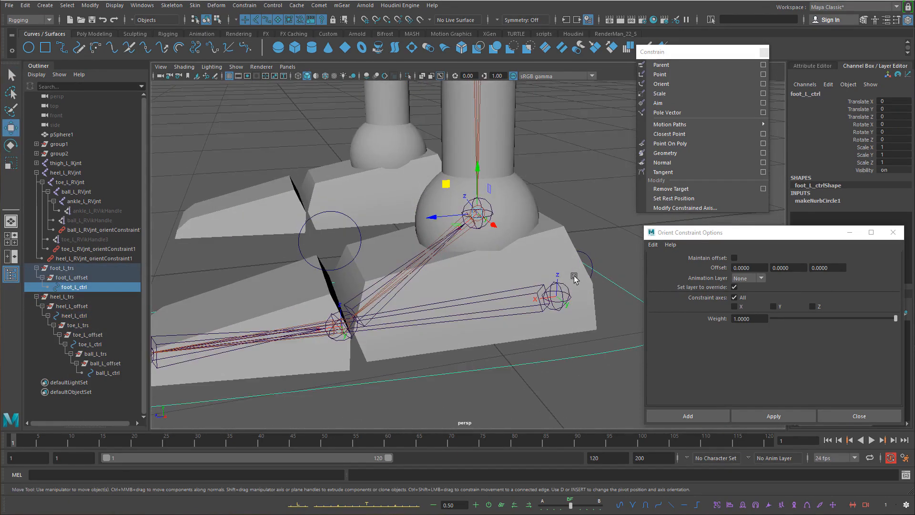
right_click_drag(573, 278, 566, 275, "alt")
left_click_drag(461, 291, 611, 270, "alt")
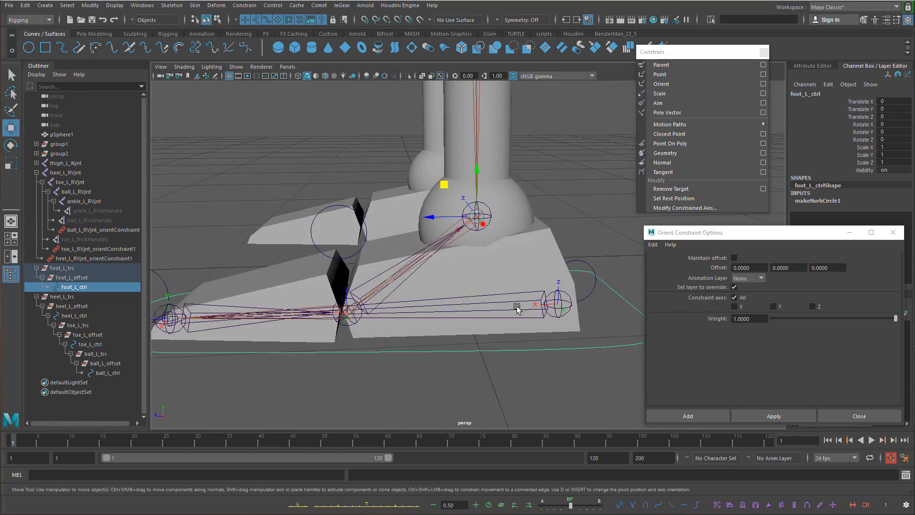
left_click_drag(318, 118, 462, 188, "alt")
key("q")
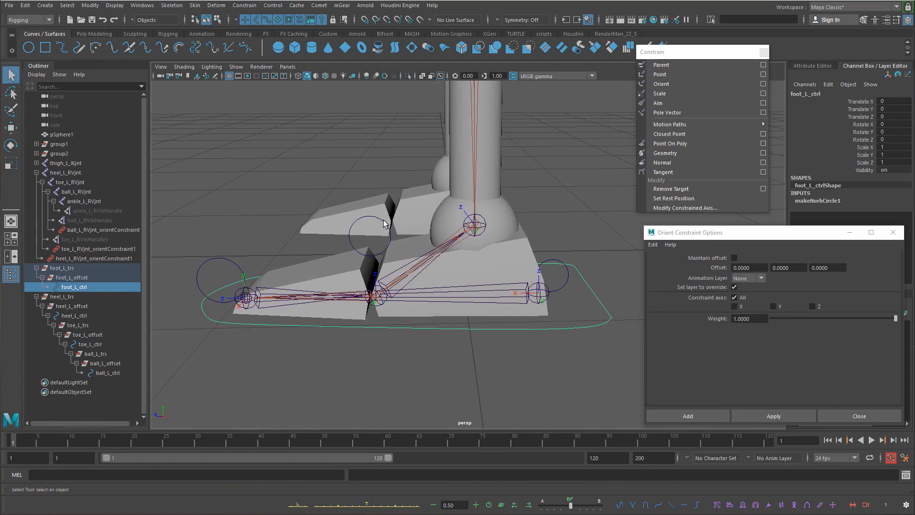
left_click(390, 232)
key("w")
left_click_drag(474, 235, 421, 229, "alt")
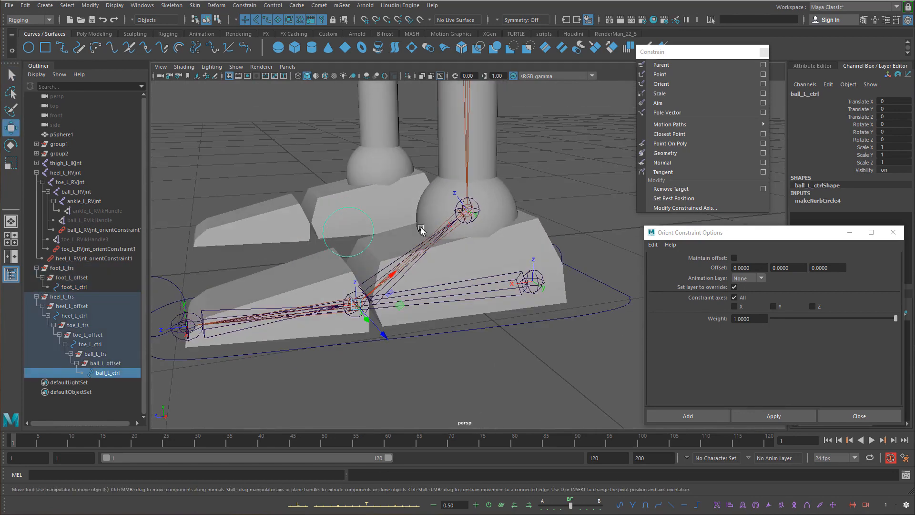
Unhide ankle_L_RVikHandle, ball_L_RVikHandle and toe_L_RVikHandle3
left_click(104, 212)
left_click(106, 221, "ctrl")
left_click(111, 238, "ctrl")
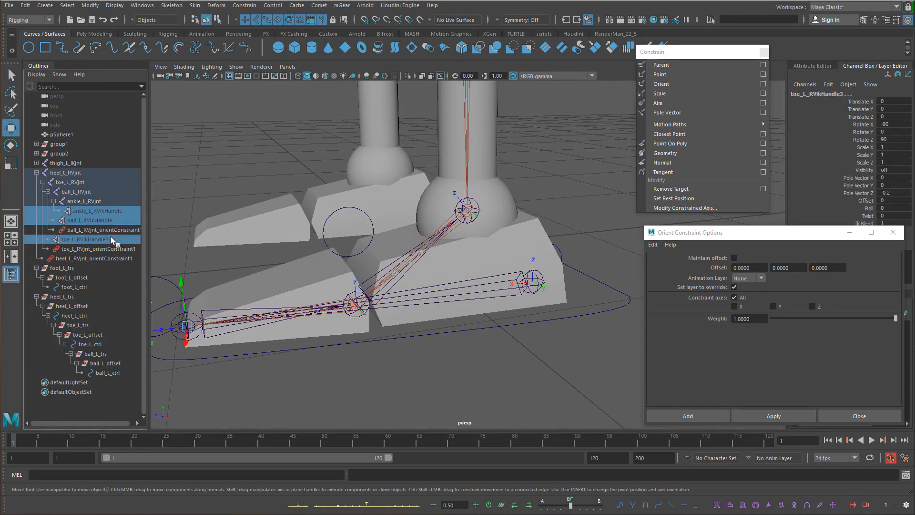
key("p")
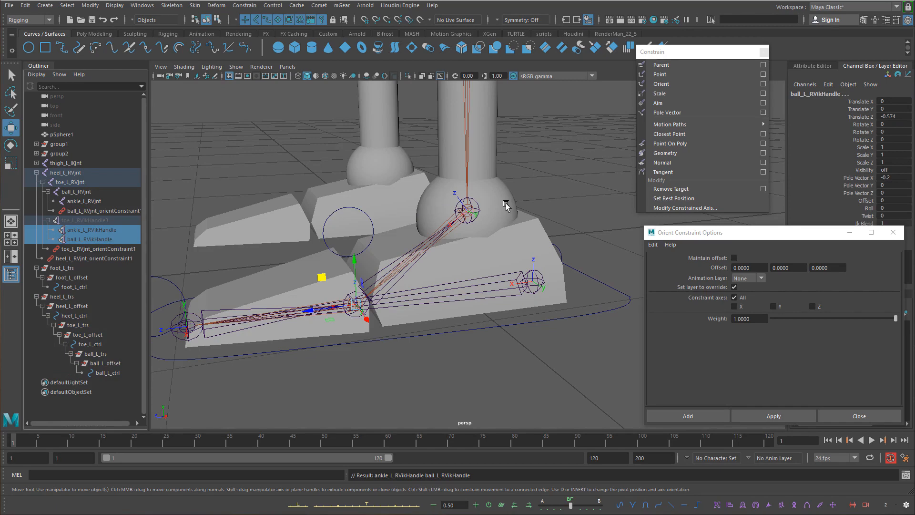
key("ctrl+z")
key("h")
left_click_drag(534, 182, 543, 190, "alt")
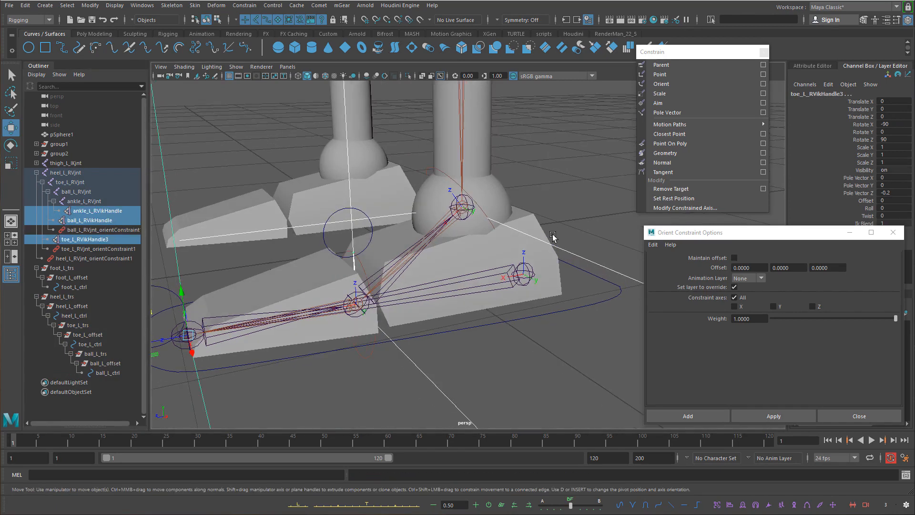
Test moving ankle_L_RVikHandle up and forward from the left ankle, undoing the move
left_click(557, 247)
left_click_drag(558, 246, 497, 214, "alt")
left_click_drag(435, 185, 422, 153)
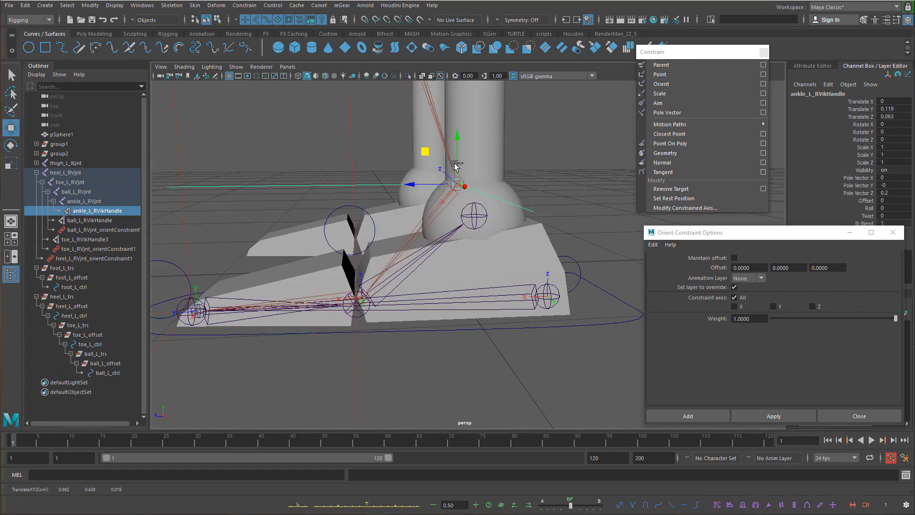
key("ctrl+z")
left_click_drag(530, 218, 524, 227, "alt")
Examine the left foot's RV joints and its ball, toe, heel and foot controls by selecting each in turn
key("q")
left_click(481, 207)
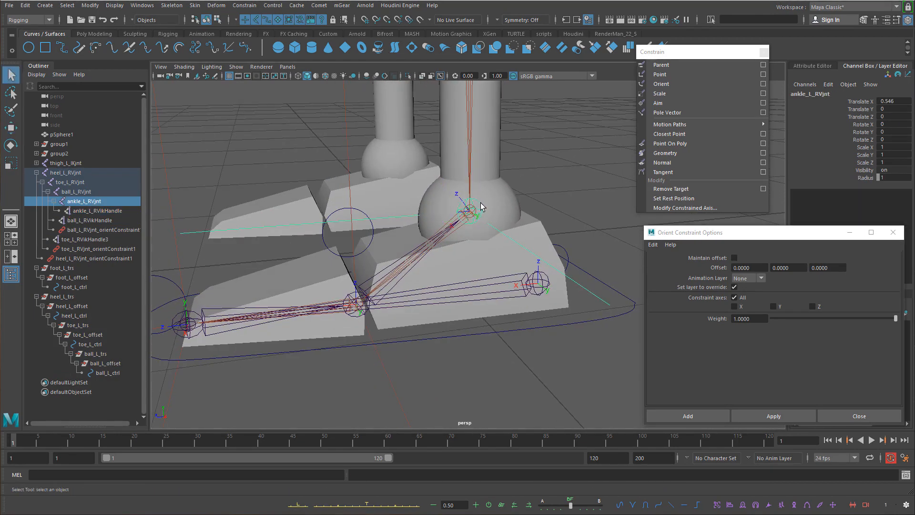
left_click(360, 296)
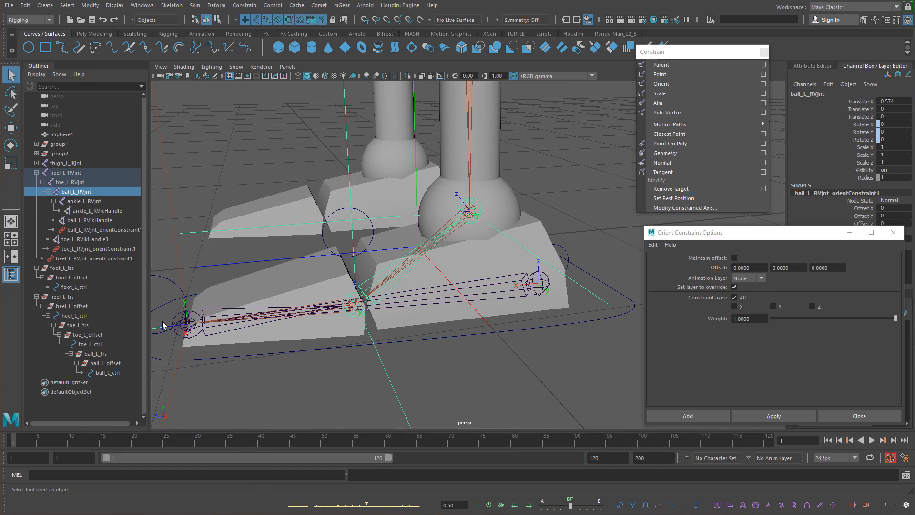
left_click(191, 317)
left_click_drag(365, 306, 389, 244, "alt")
left_click(391, 243)
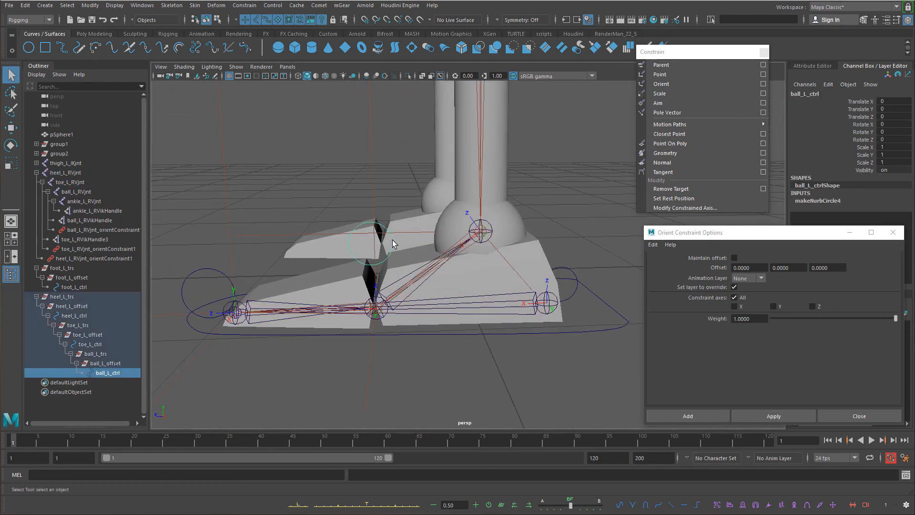
left_click(226, 273)
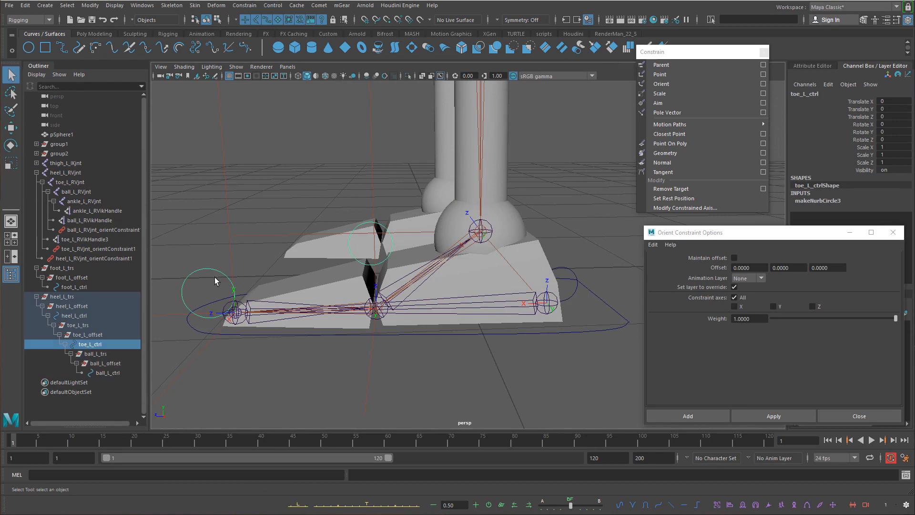
left_click(569, 276)
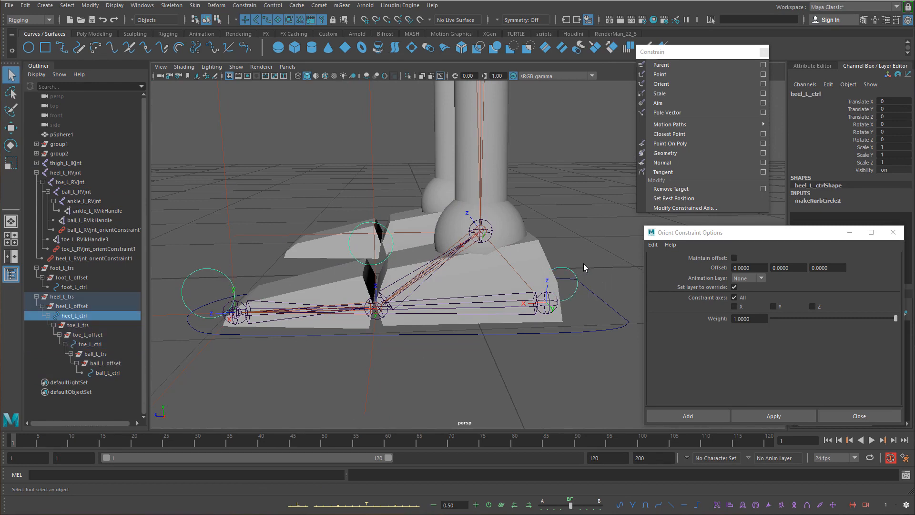
left_click(608, 326)
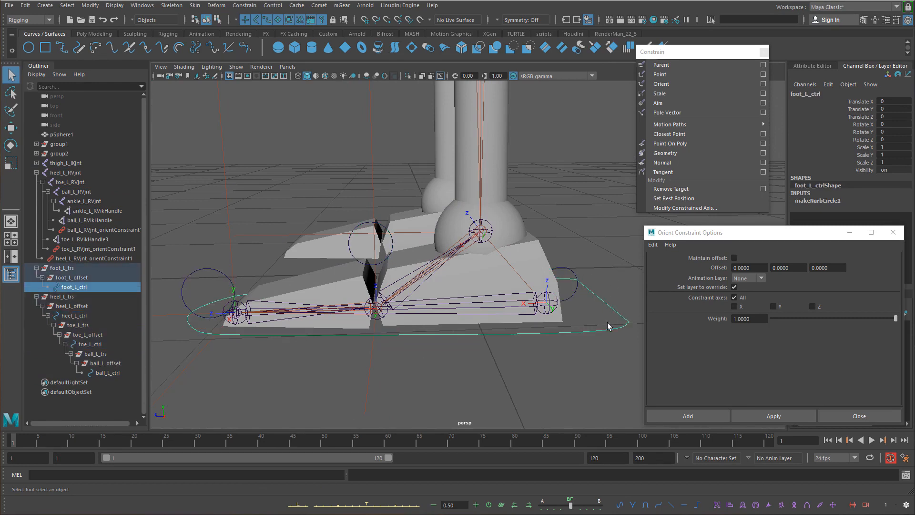
left_click(567, 299)
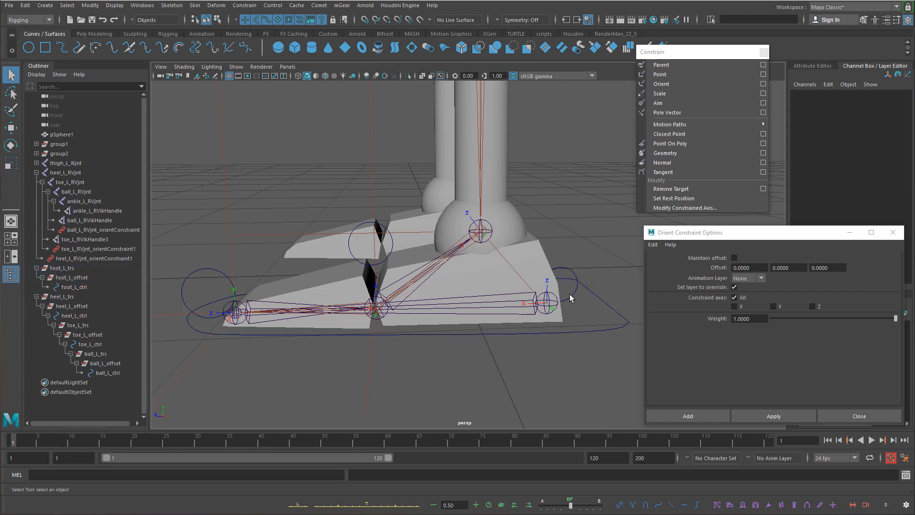
left_click(572, 299)
Parent the heel_L_trs group under foot_L_ctrl
left_click(69, 297)
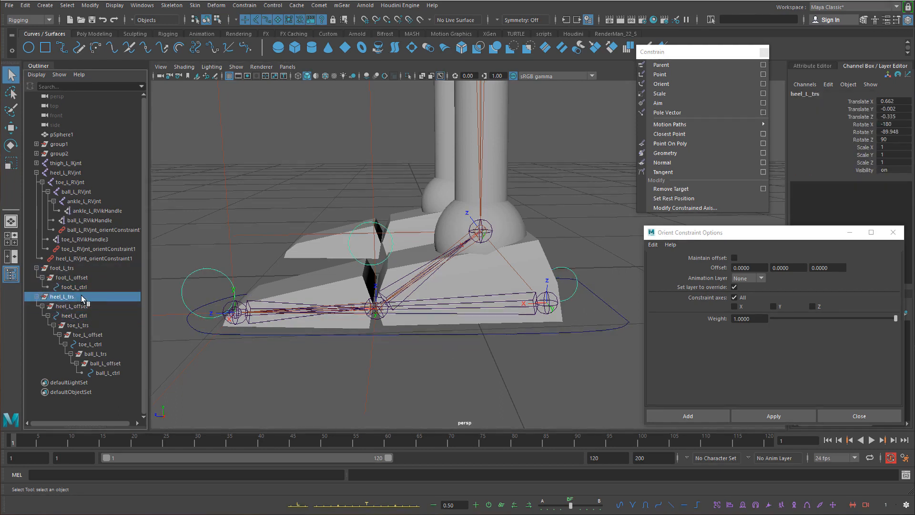
left_click_drag(588, 318, 599, 348, "shift")
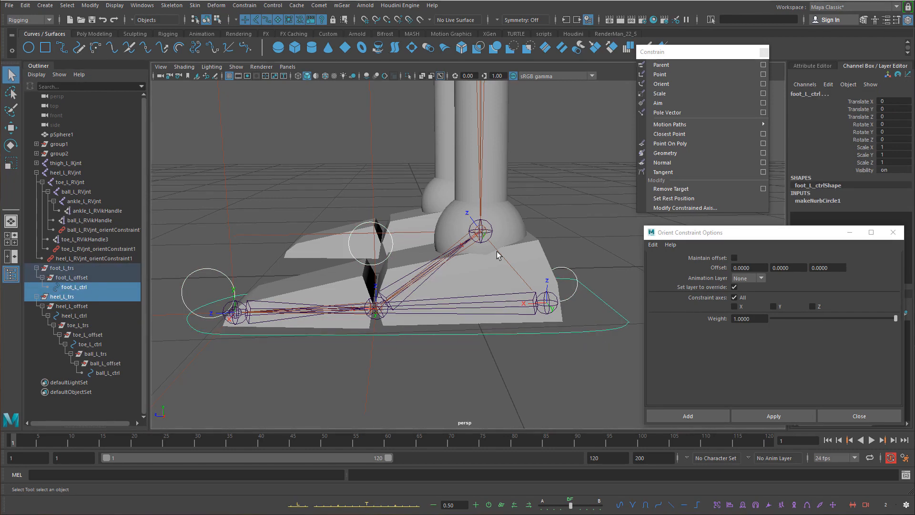
left_click(89, 315)
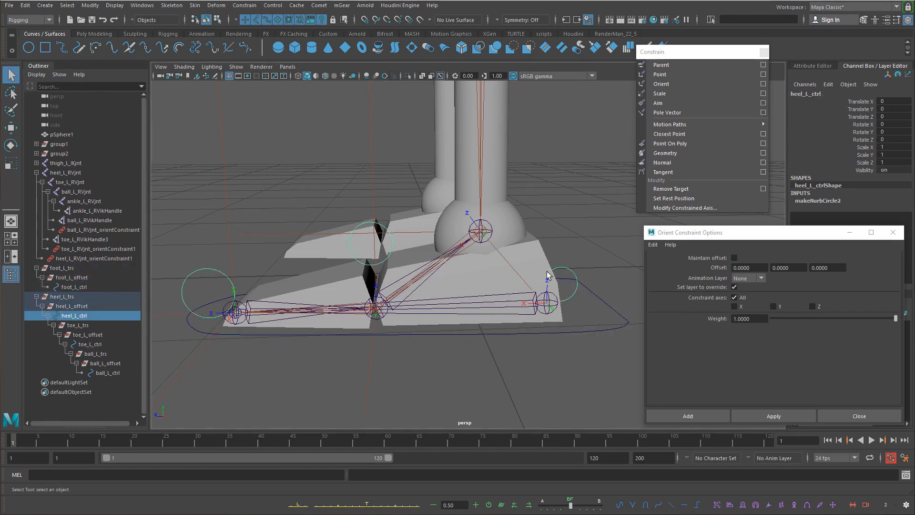
left_click(87, 297)
left_click(603, 326, "shift")
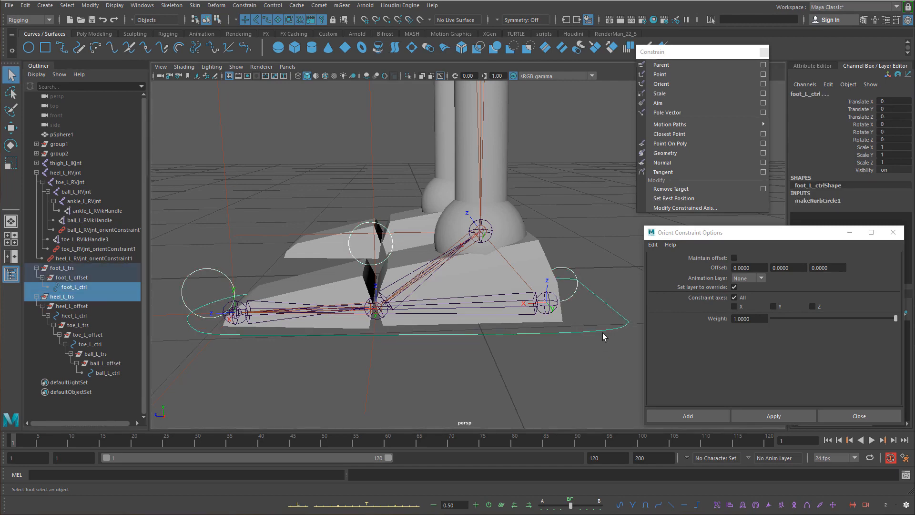
key("p")
Test rotating and moving foot_L_ctrl with the heel hierarchy nested under it, undoing both changes
left_click(596, 322)
left_click_drag(595, 319, 598, 349)
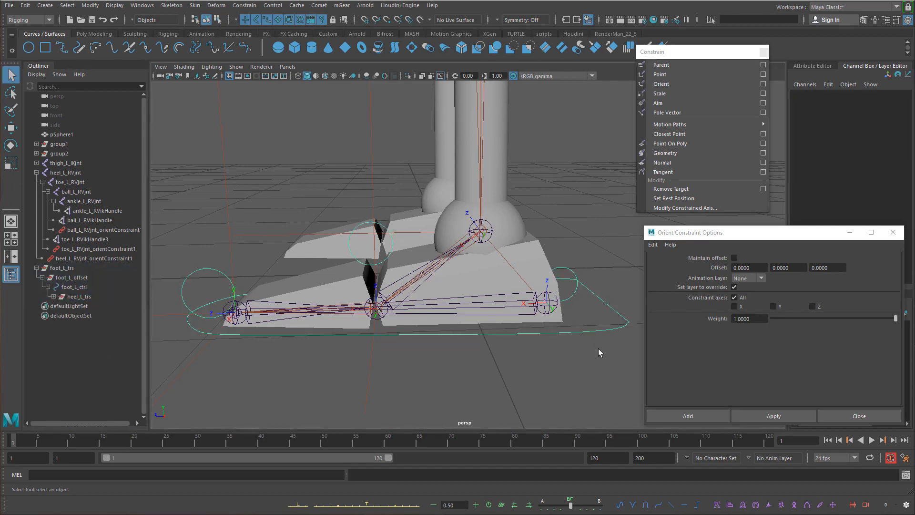
right_click_drag(597, 341, 589, 327, "alt")
left_click_drag(590, 327, 493, 298, "alt")
key("e")
left_click_drag(489, 238, 474, 277)
key("ctrl+z")
middle_click_drag(474, 277, 489, 371, "alt")
key("w")
left_click_drag(477, 328, 464, 301)
key("ctrl+z")
Test moving ankle_L_RVikHandle and the left ankle joint with the Move tool, undoing each move
right_click_drag(440, 230, 515, 343, "alt")
middle_click_drag(515, 343, 499, 206, "alt")
left_click_drag(499, 206, 514, 220, "alt")
key("q")
left_click(594, 210)
right_click_drag(594, 210, 492, 179, "alt")
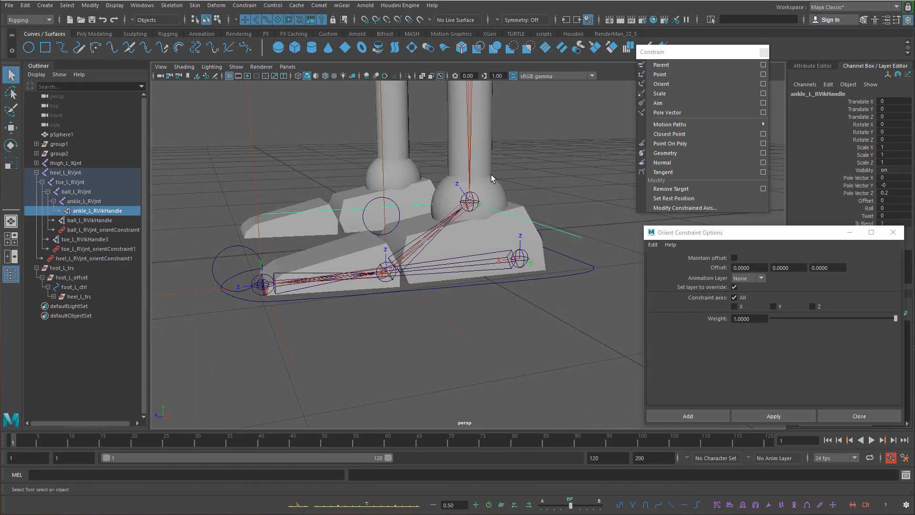
middle_click_drag(492, 179, 498, 220, "alt")
key("w")
left_click_drag(449, 214, 429, 179)
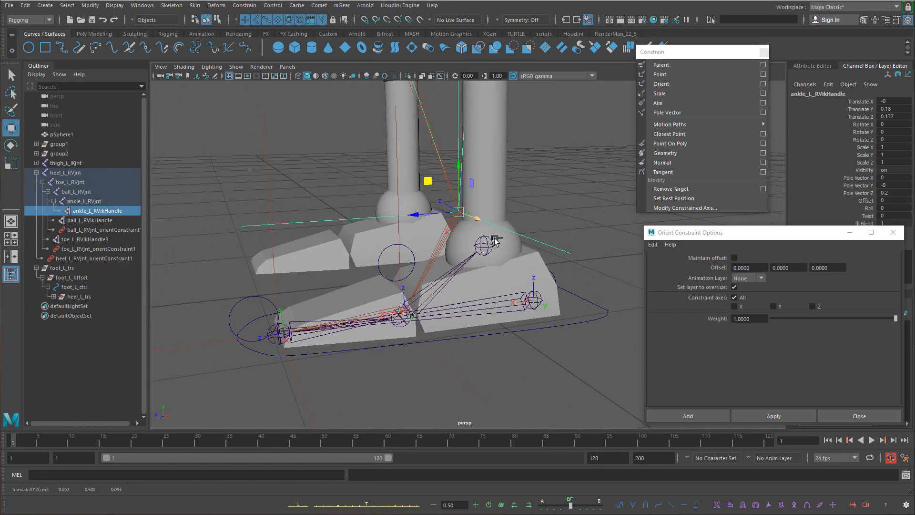
key("ctrl+z")
key("q")
left_click(484, 245)
key("w")
left_click_drag(484, 245, 456, 227)
key("ctrl+z")
Test rotating ball_L_ctrl about 33 degrees around its Y axis, undoing the rotation
key("q")
left_click(415, 267)
key("e")
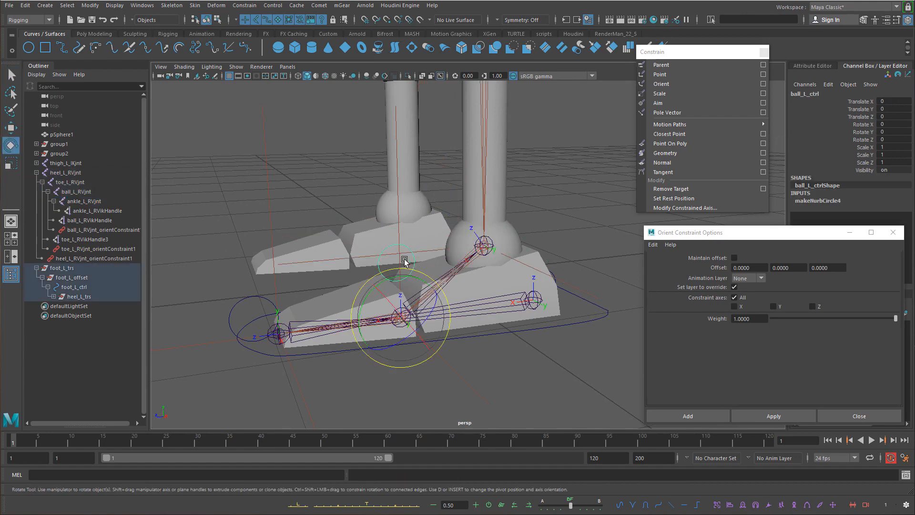
left_click_drag(415, 274, 376, 279)
key("ctrl+z")
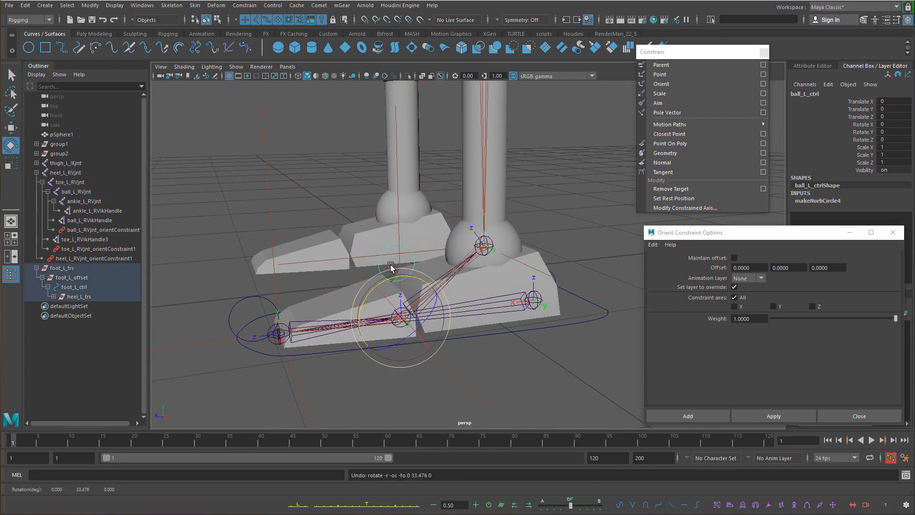
right_click_drag(391, 266, 406, 288, "alt")
left_click_drag(406, 287, 439, 270, "alt")
key("q")
left_click_drag(506, 241, 498, 235, "alt")
left_click_drag(435, 242, 450, 254, "alt")
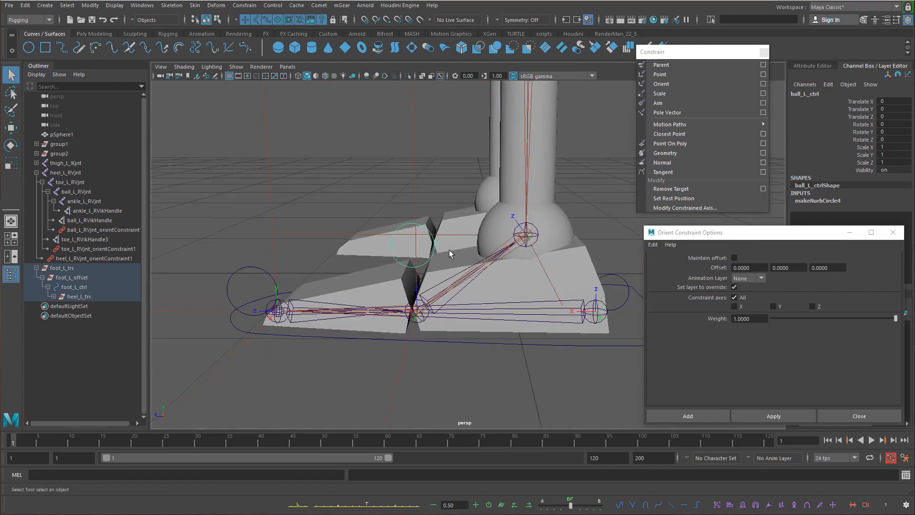
left_click_drag(443, 255, 424, 293, "alt")
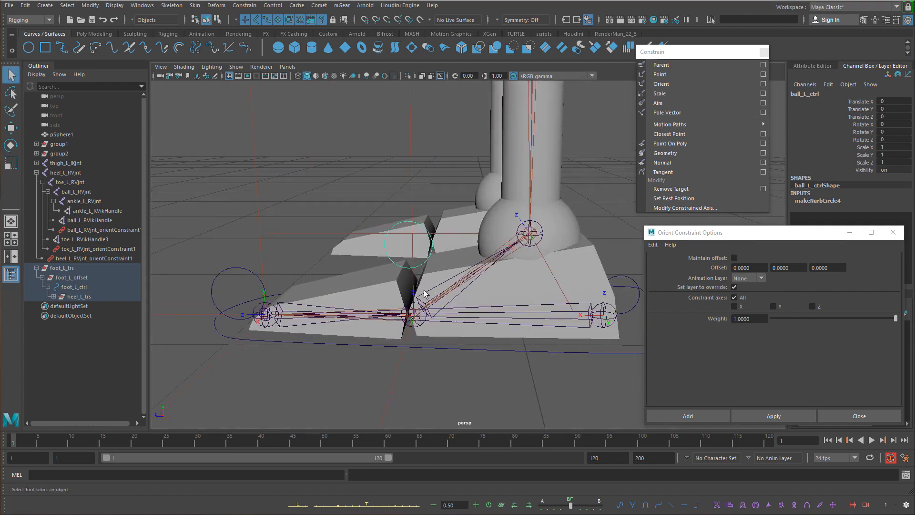
Close the orient constraint settings and open the Point Constraint options with Maintain offset turned off
left_click(859, 415)
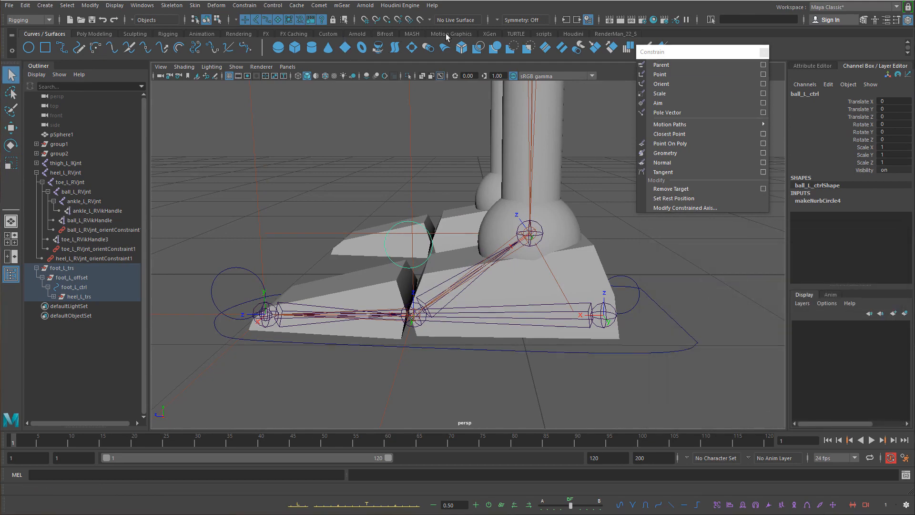
left_click(763, 74)
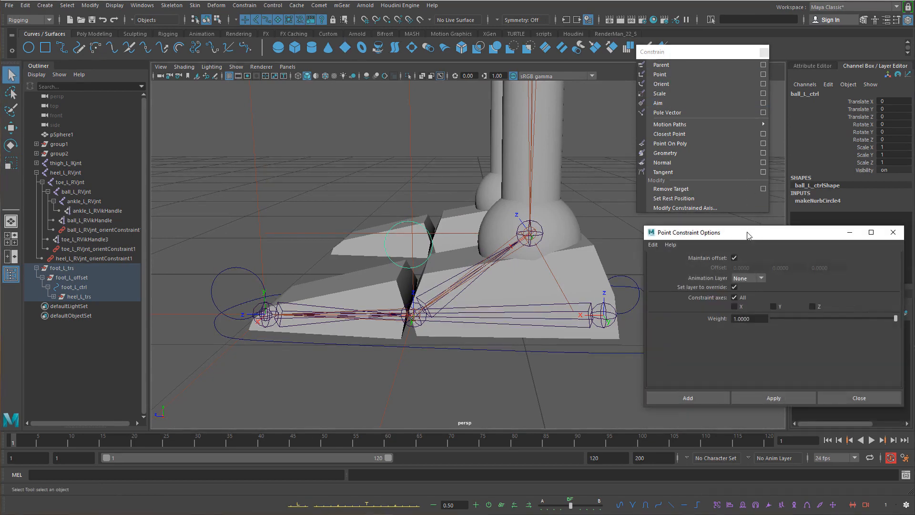
left_click_drag(532, 206, 598, 255, "alt")
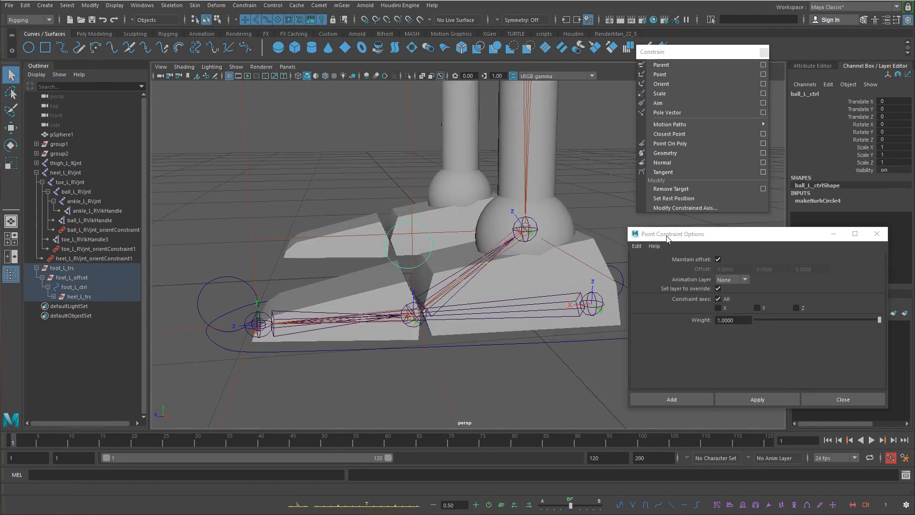
left_click_drag(667, 233, 655, 235)
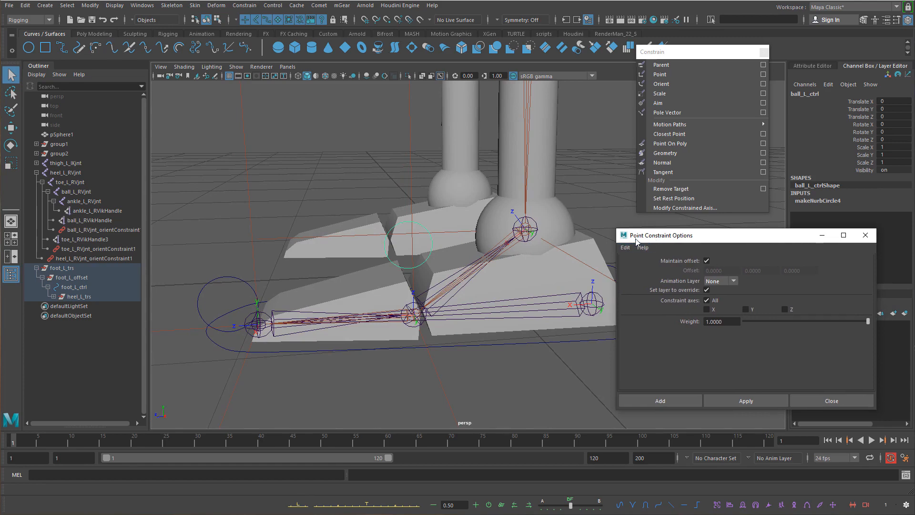
left_click_drag(545, 253, 509, 271, "alt")
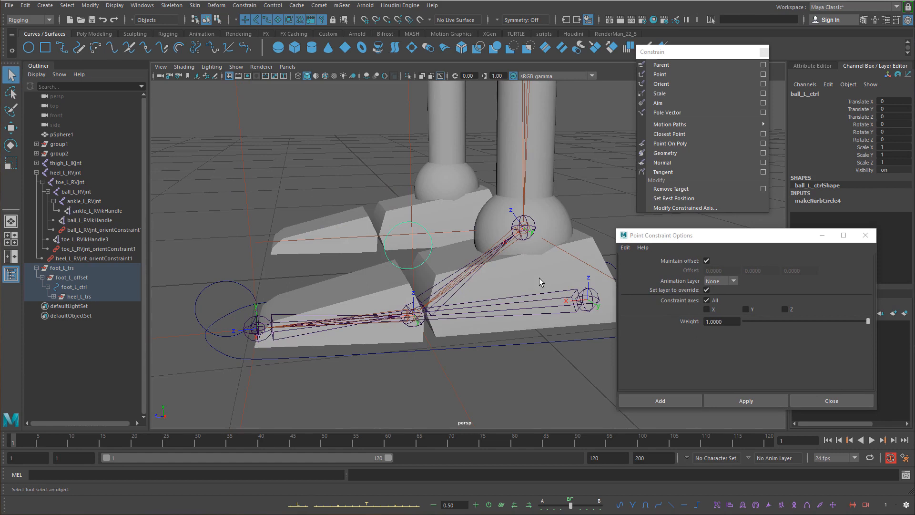
left_click(706, 261)
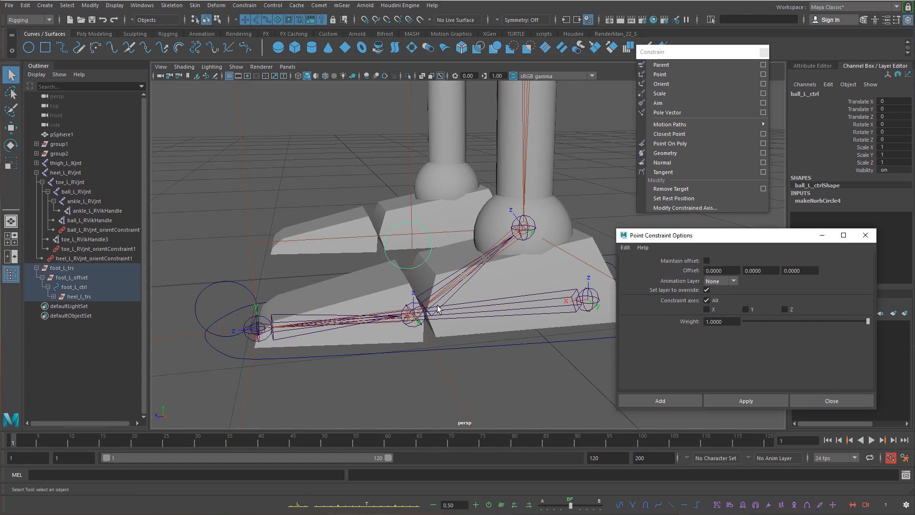
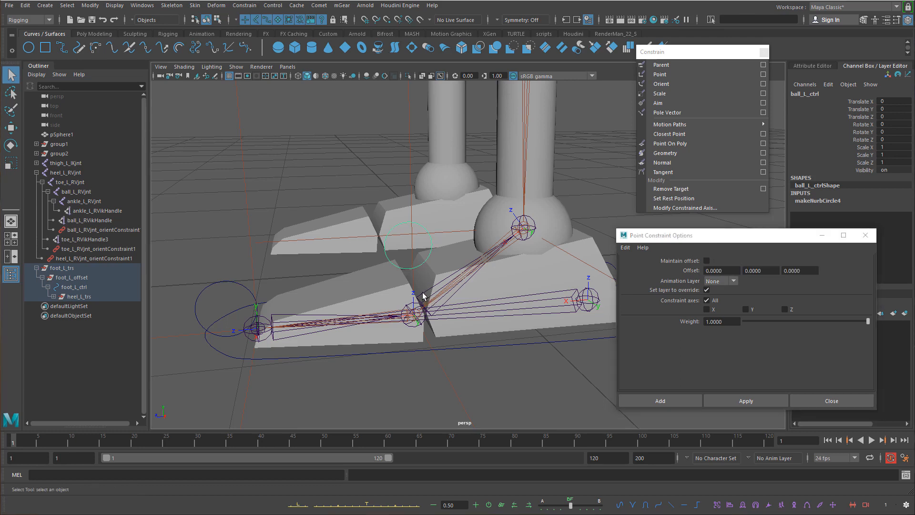
Point constrain ball_L_RVjnt to ball_L_ctrl and toe_L_RVjnt to toe_L_ctrl without maintaining the offset
left_click(588, 302, "shift")
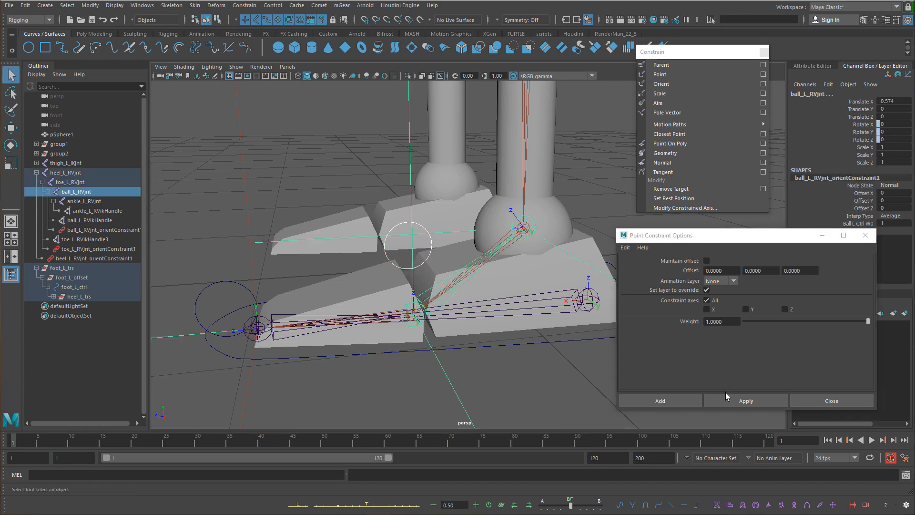
left_click(739, 401)
left_click(251, 335)
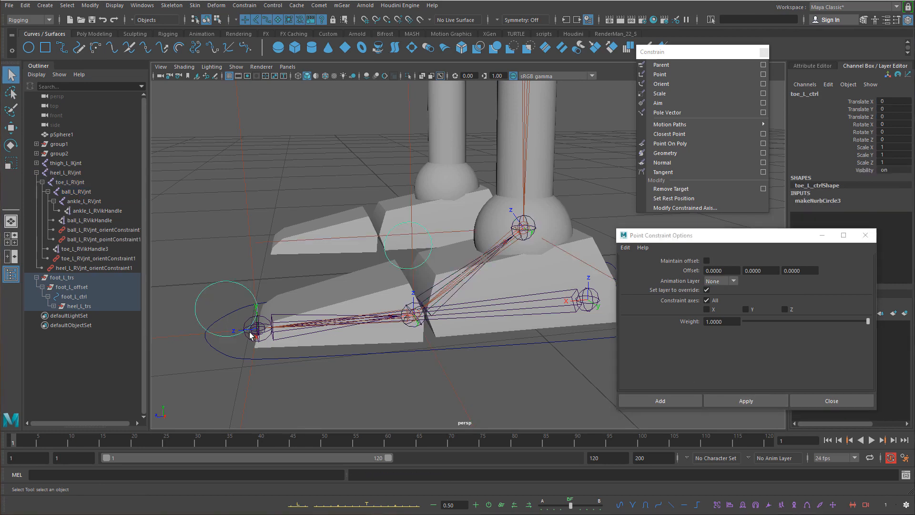
left_click(257, 329, "shift")
left_click(745, 401)
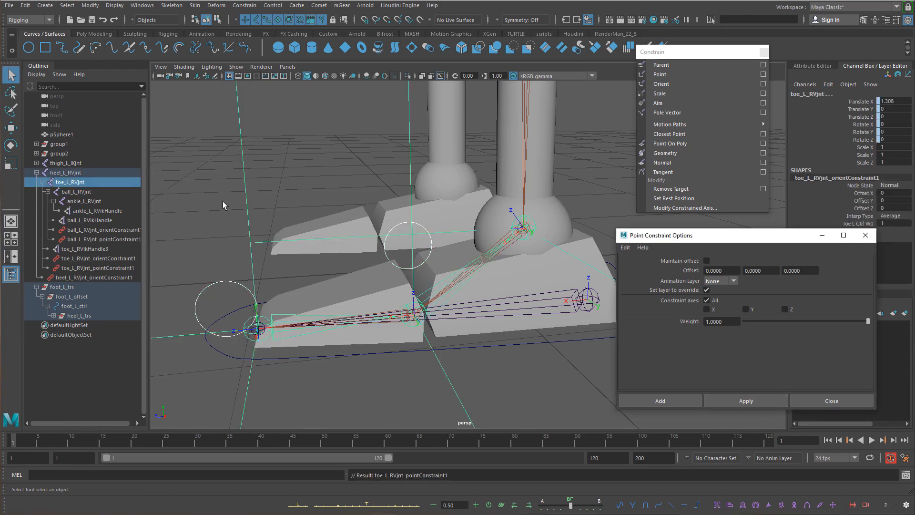
Hide the thigh_L_IKjnt chain
left_click(79, 163)
key("h")
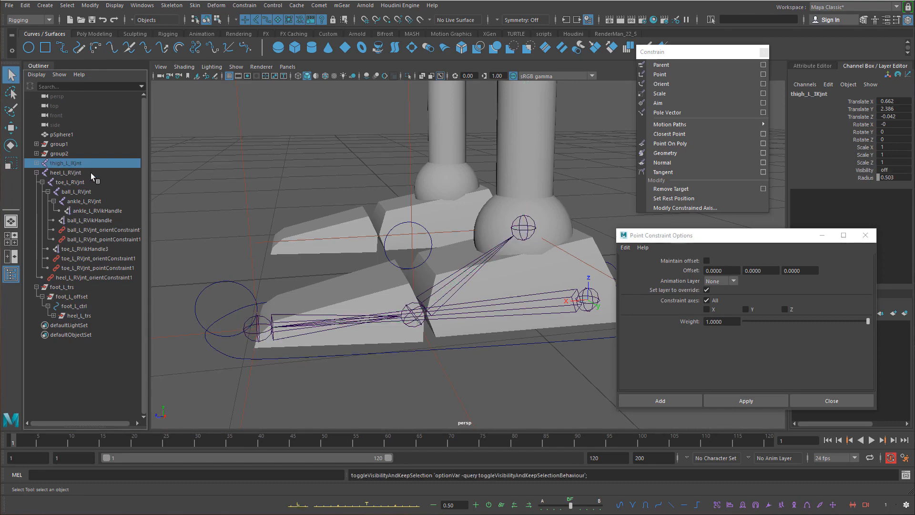
Hide the IK handles ankle_L_RVikHandle, ball_L_RVikHandle and toe_L_RVikHandle3
left_click_drag(83, 173, 91, 201)
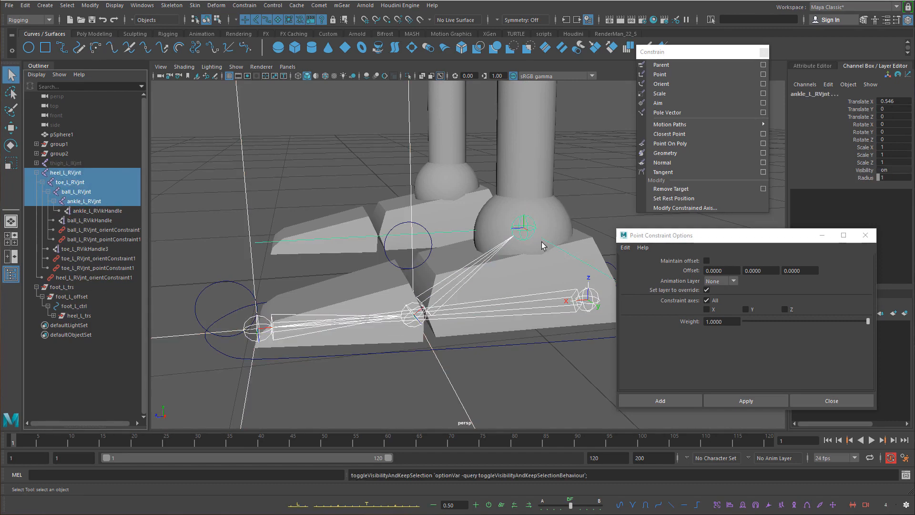
left_click_drag(568, 330, 667, 305, "alt")
right_click_drag(667, 305, 638, 205, "alt")
middle_click_drag(639, 204, 579, 165, "alt")
left_click_drag(580, 165, 543, 333)
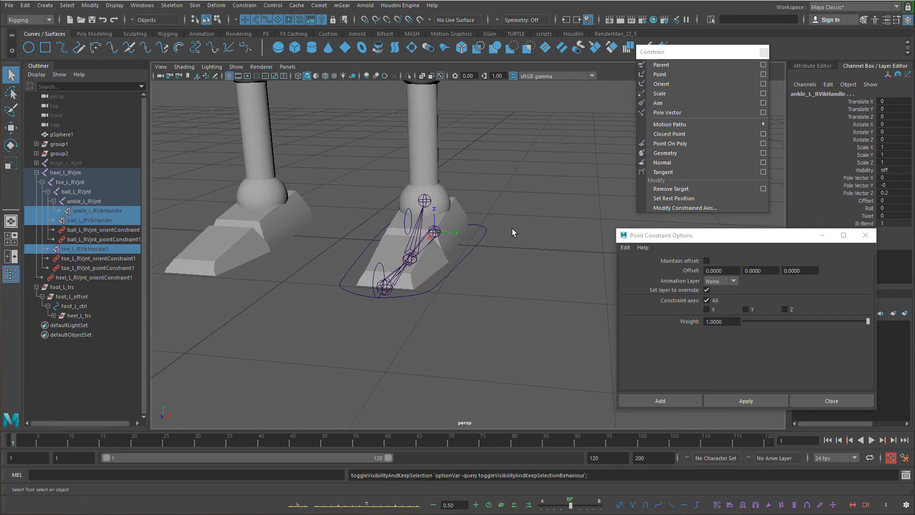
Examine the constraints on toe_L_RVjnt and select it together with toe_L_ctrl
left_click_drag(512, 228, 436, 226, "alt")
right_click_drag(435, 225, 462, 235, "alt")
middle_click_drag(462, 235, 595, 288, "alt")
left_click_drag(595, 288, 572, 286, "alt")
left_click_drag(296, 247, 320, 277)
left_click(336, 296)
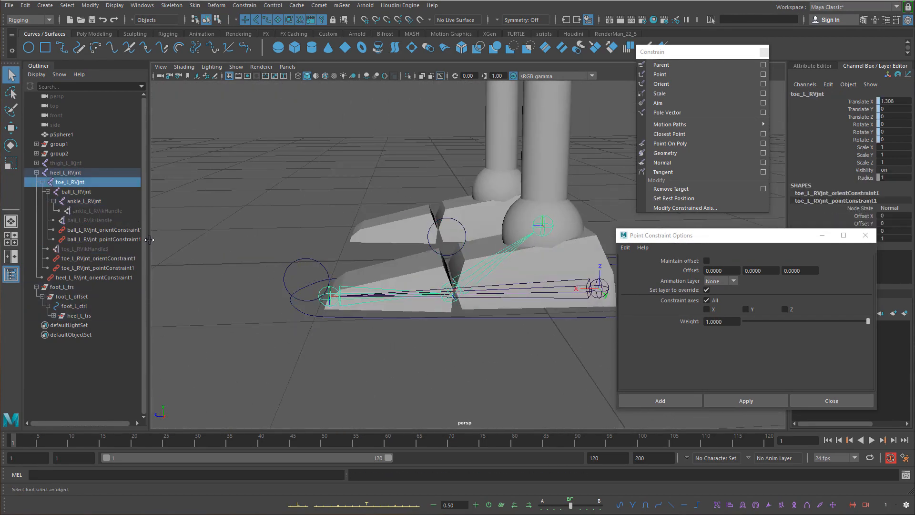
left_click(296, 267, "shift")
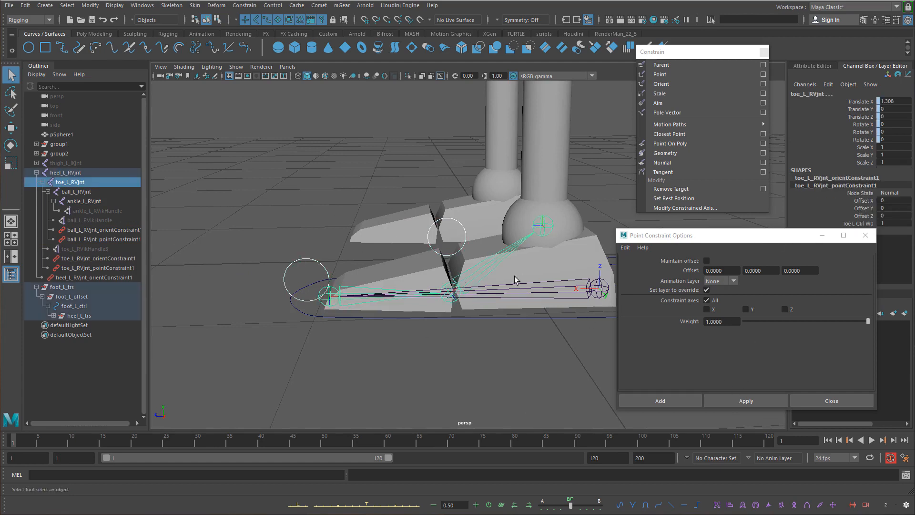
Point constrain heel_L_RVjnt to heel_L_ctrl without maintaining the offset and close the Point Constraint options
middle_click_drag(515, 280, 437, 280, "alt")
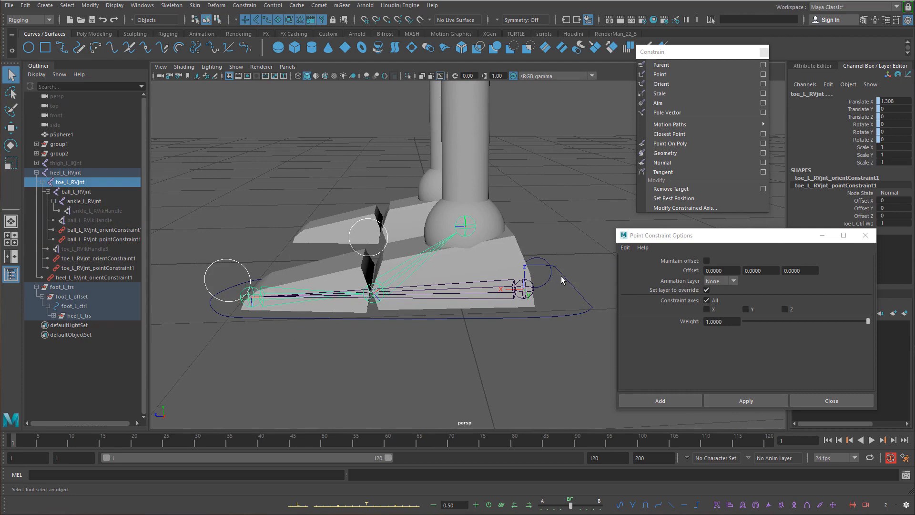
left_click(547, 284)
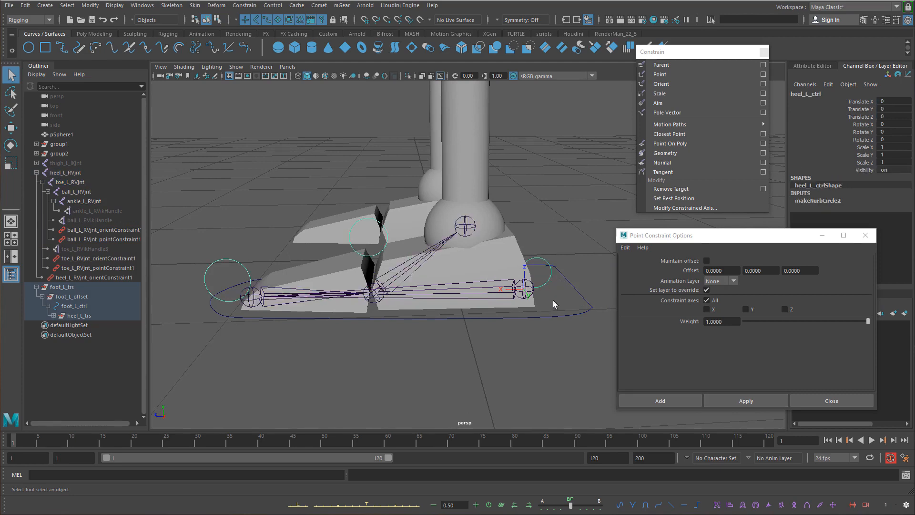
left_click(530, 293)
left_click(540, 288)
left_click(525, 295, "shift")
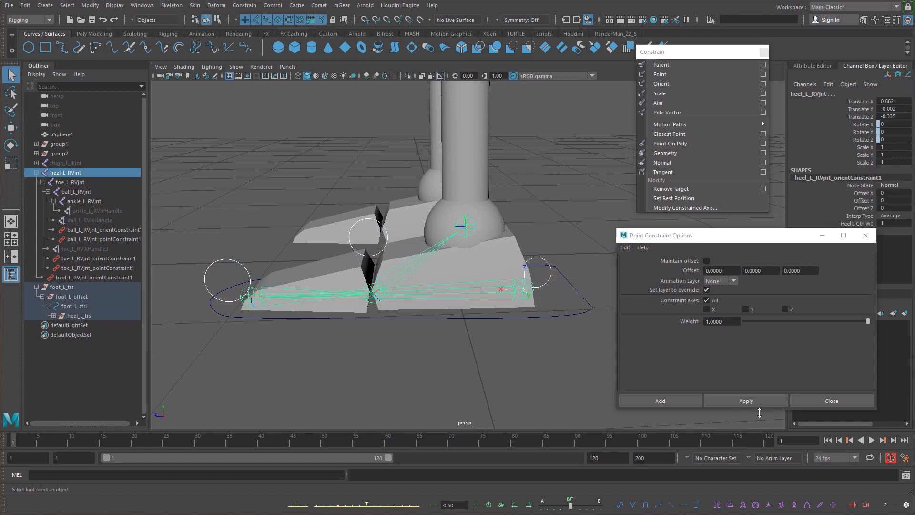
left_click(745, 400)
left_click(822, 400)
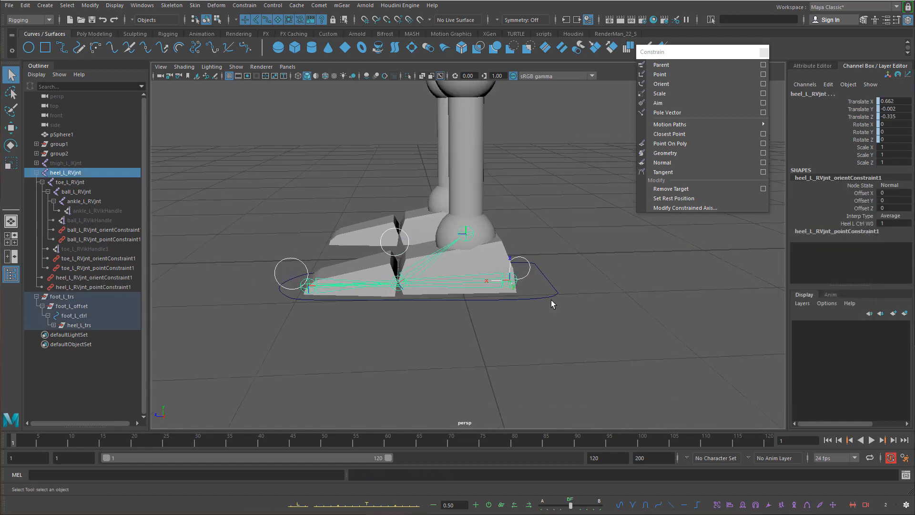
Test moving foot_L_ctrl about 0.46 in Y and 0.75 in Z, undoing the move
left_click(551, 286)
right_click_drag(566, 312, 459, 243, "alt")
middle_click_drag(460, 243, 478, 339, "alt")
key("w")
left_click_drag(469, 318, 428, 279)
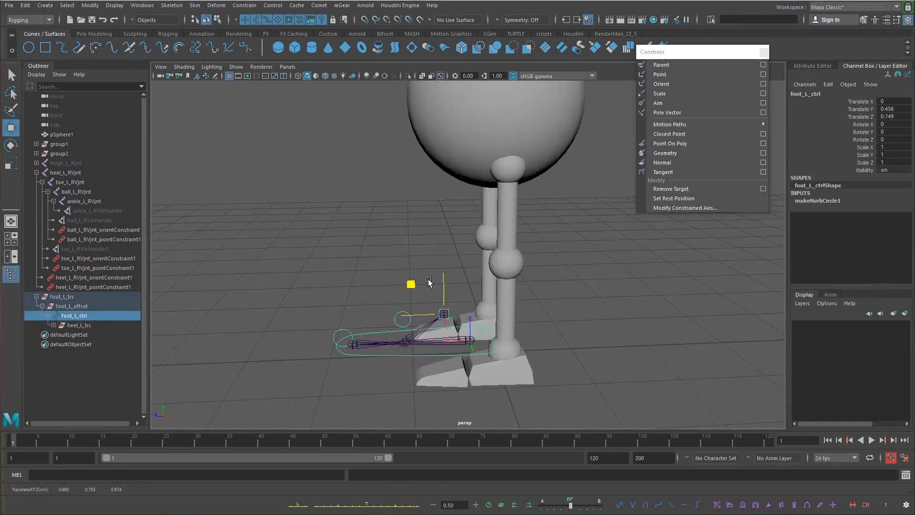
key("ctrl+z")
key("ctrl+z")
Show the thigh_L_IKjnt chain again and clear the selection
left_click(81, 163)
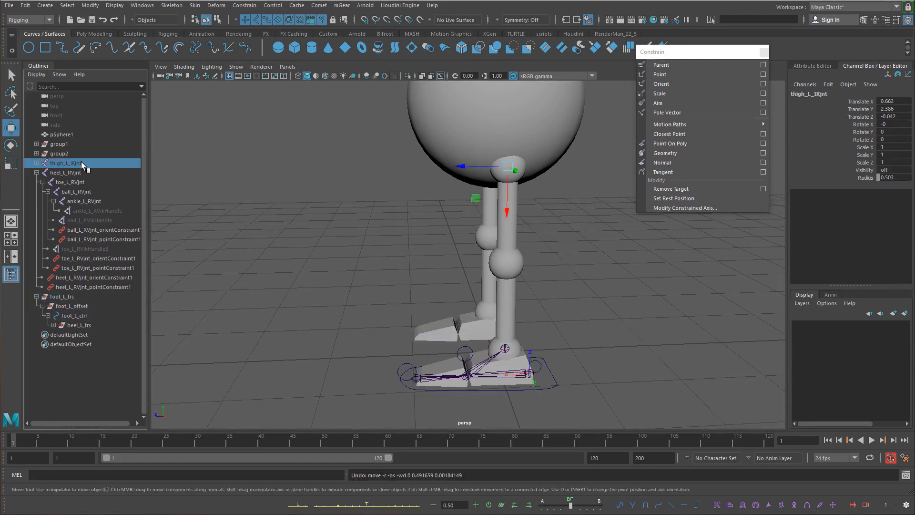
key("h")
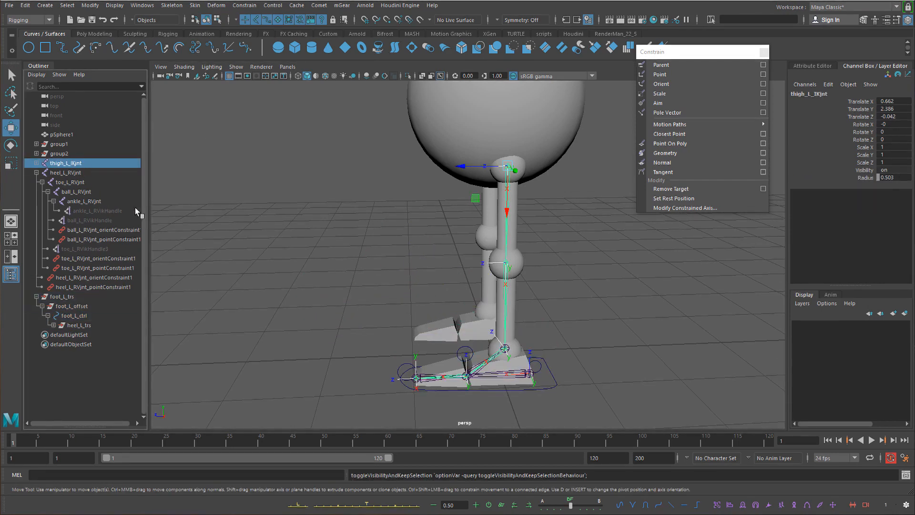
left_click(589, 356)
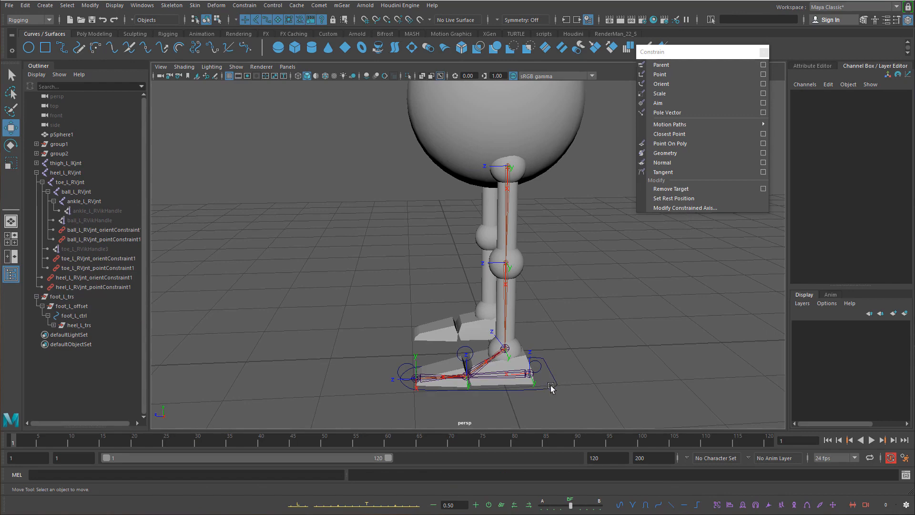
Test lifting foot_L_ctrl forward with the IK leg chain shown, undoing the move
left_click(550, 389)
left_click_drag(481, 336, 455, 267)
key("ctrl+z")
Open the Orient Joint options and toggle the local axes of the RV joints from heel_L_RVjnt to ankle_L_RVjnt
left_click_drag(566, 331, 587, 345, "alt")
key("q")
left_click(526, 366)
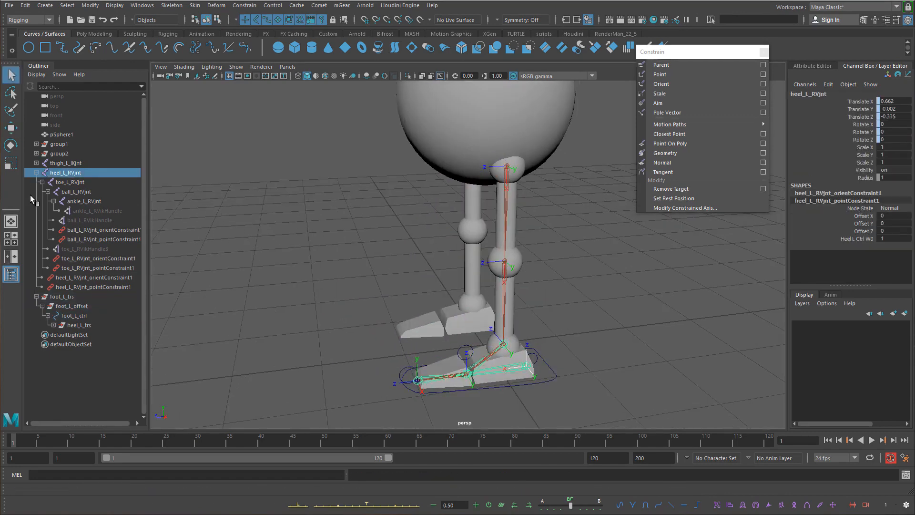
left_click(86, 201, "shift")
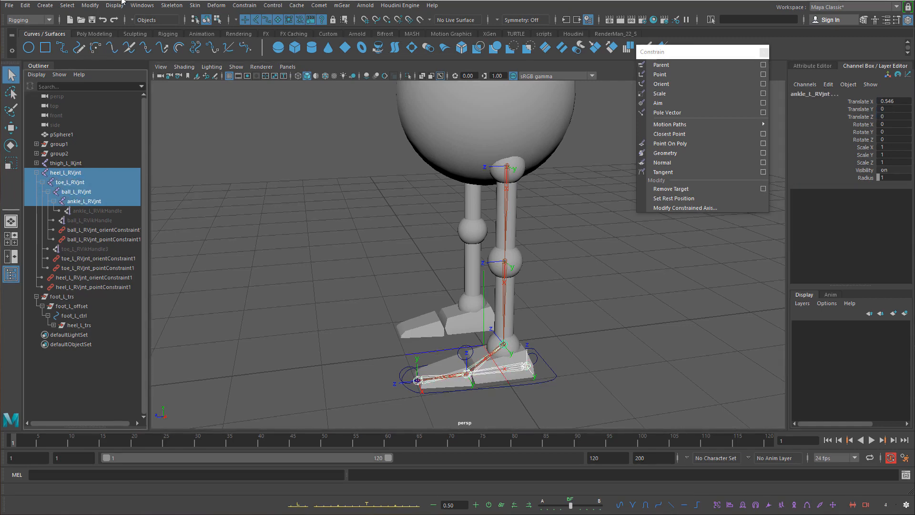
left_click(246, 5)
mouse_move(179, 6)
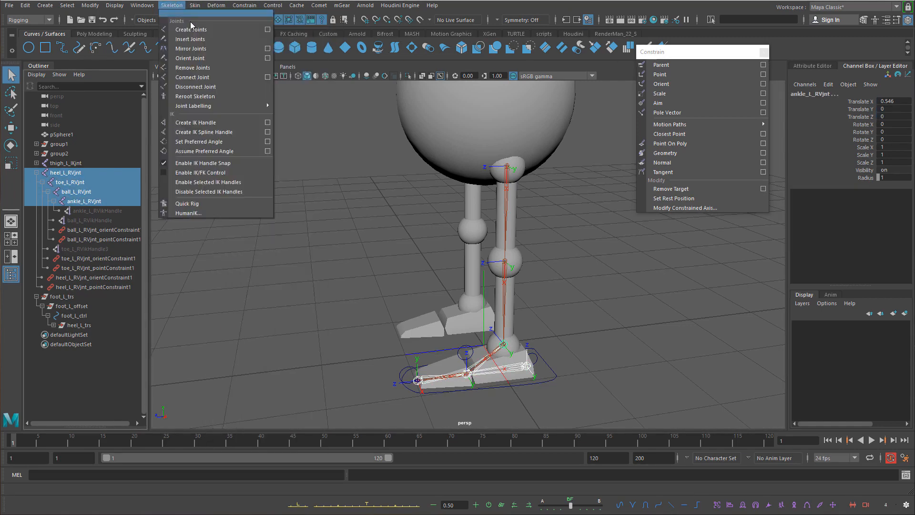
left_click(268, 58)
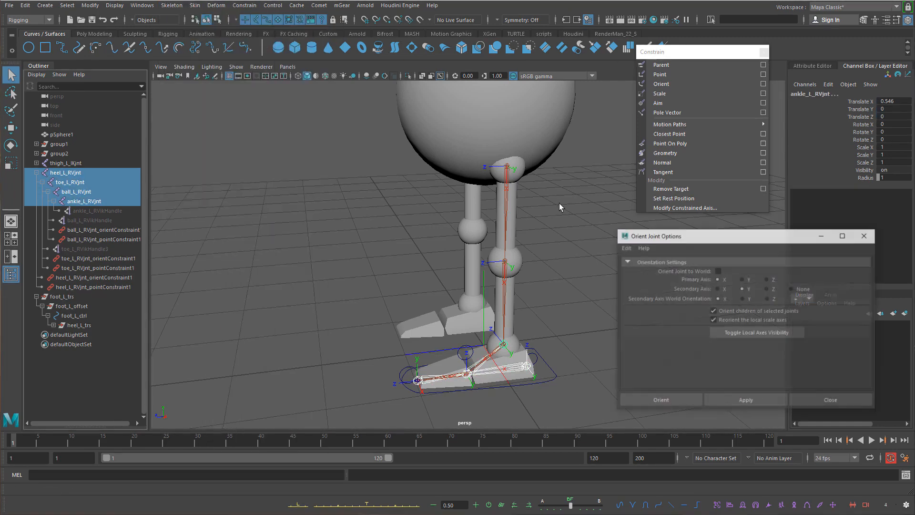
left_click(745, 335)
left_click_drag(542, 319, 546, 316, "alt")
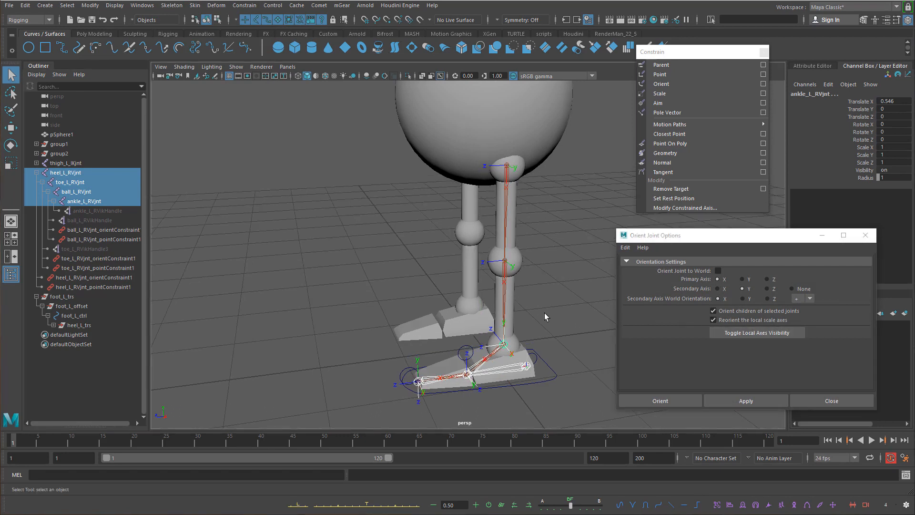
Toggle the local axes of thigh_L_IKjnt off and back on
left_click(499, 206)
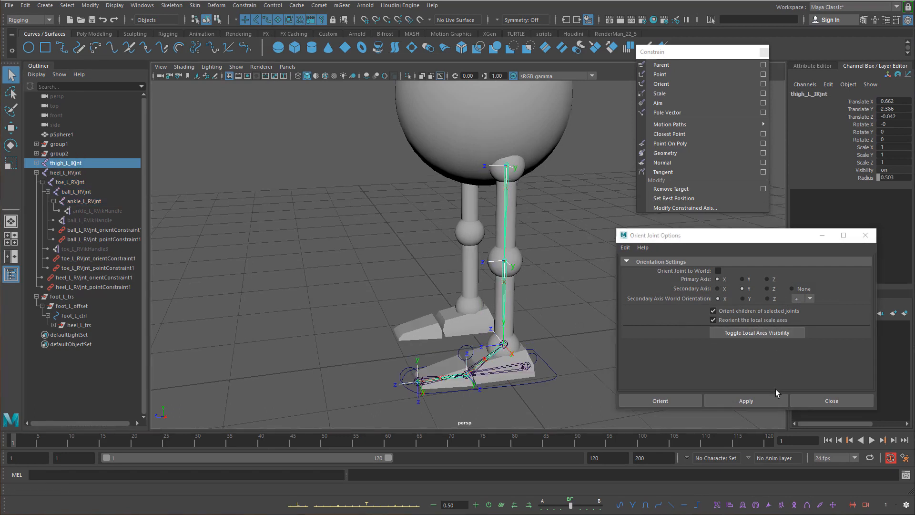
left_click(766, 333)
left_click(570, 336)
middle_click_drag(539, 303, 513, 248, "alt")
scroll(505, 257, "up", 3)
left_click_drag(496, 267, 506, 263, "alt")
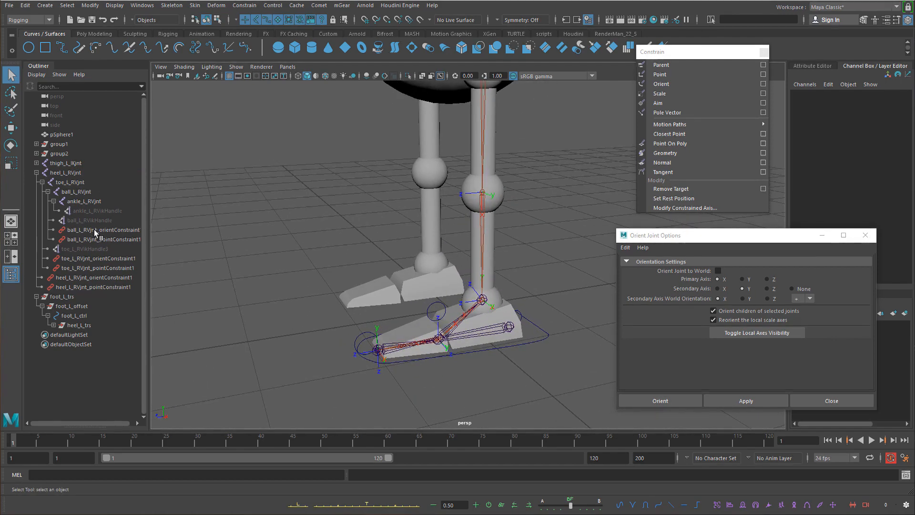
left_click(66, 162)
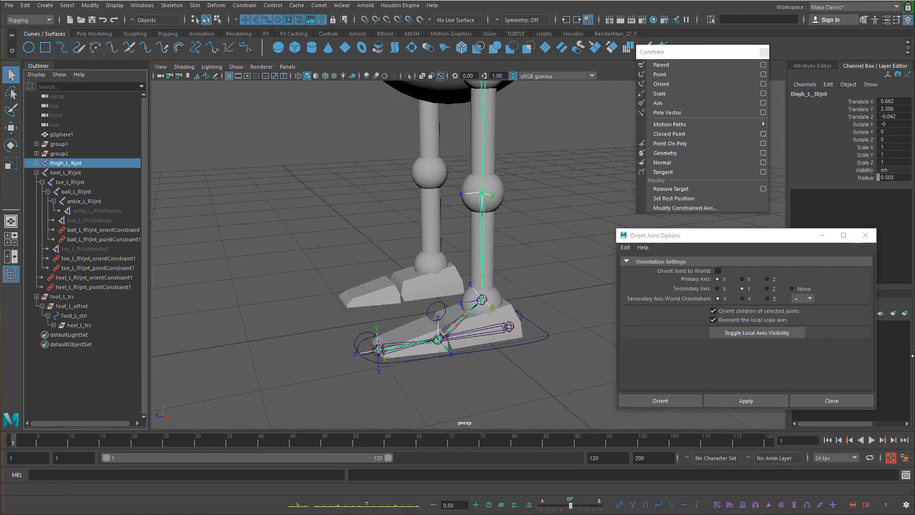
left_click(759, 333)
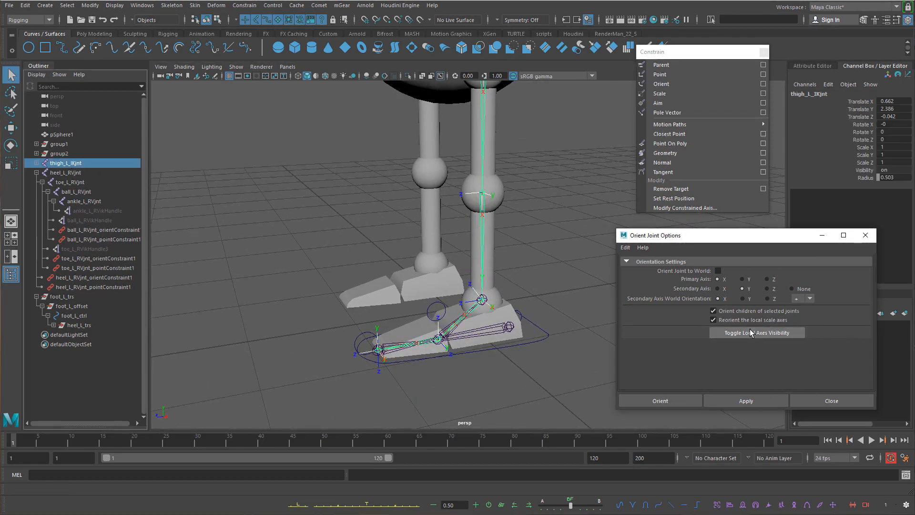
Hide the local axes of the thigh-to-toe IK joints and toggle those of the heel-to-ankle RV joints
left_click(36, 163, "shift")
left_click(95, 198, "shift")
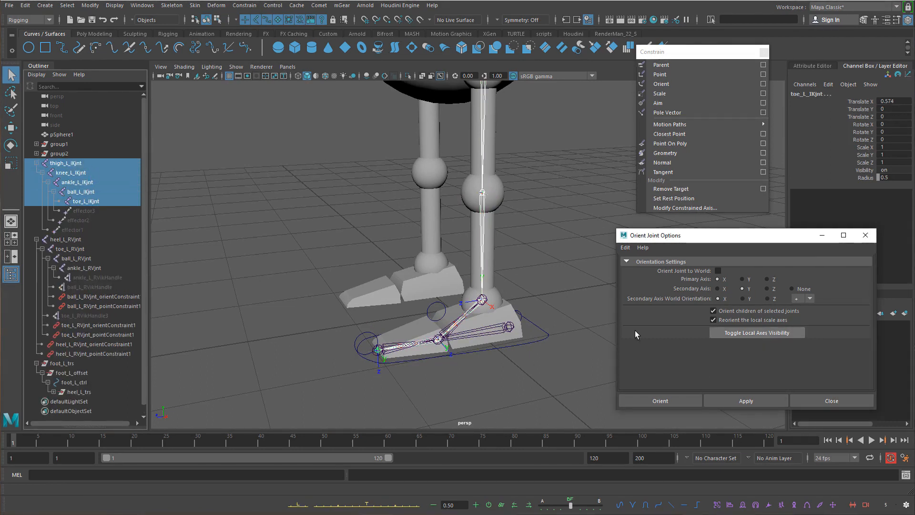
left_click(501, 330)
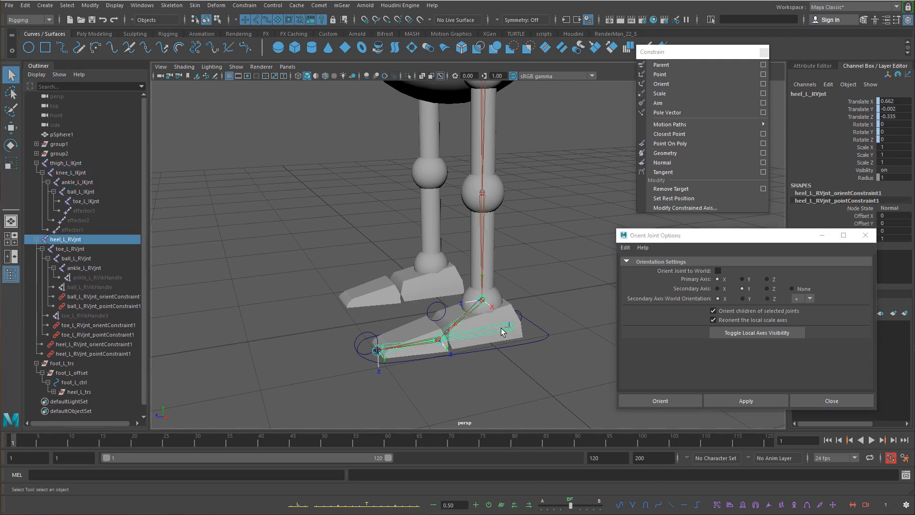
left_click(96, 267, "shift")
left_click(739, 334)
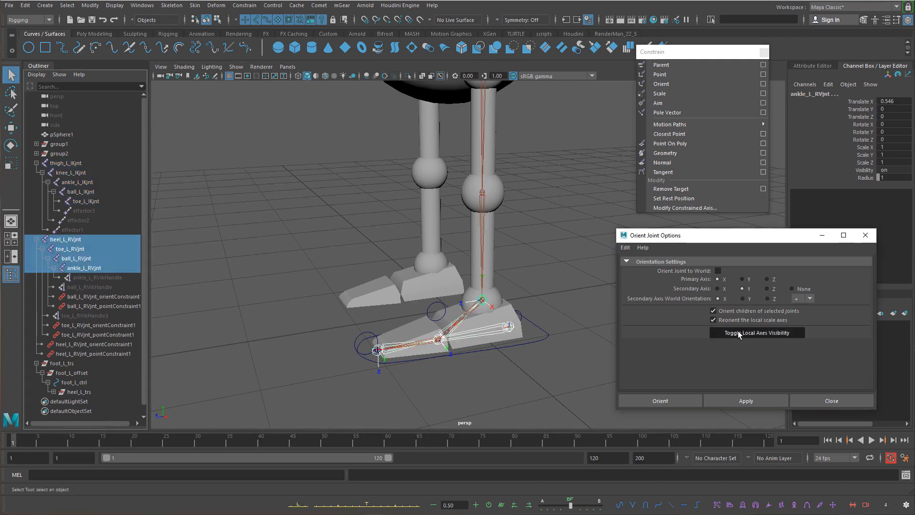
Hide the local axes of heel_L_RVjnt and close the Orient Joint options
left_click(567, 351)
left_click(500, 328)
left_click(754, 332)
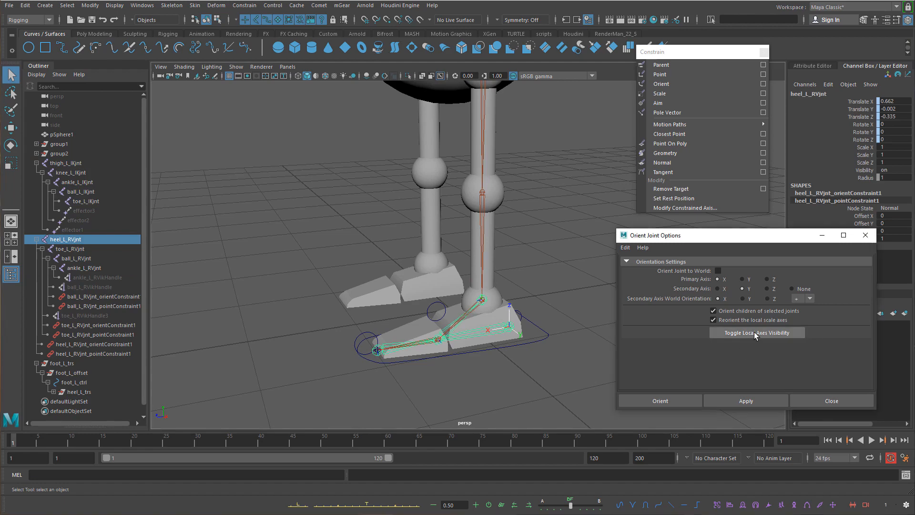
left_click(841, 403)
left_click(568, 252)
Test foot_L_ctrl by moving it about 0.73 in Y and 0.74 in Z and rotating it about 49, 17 and -24 degrees
left_click_drag(568, 252, 510, 275, "alt")
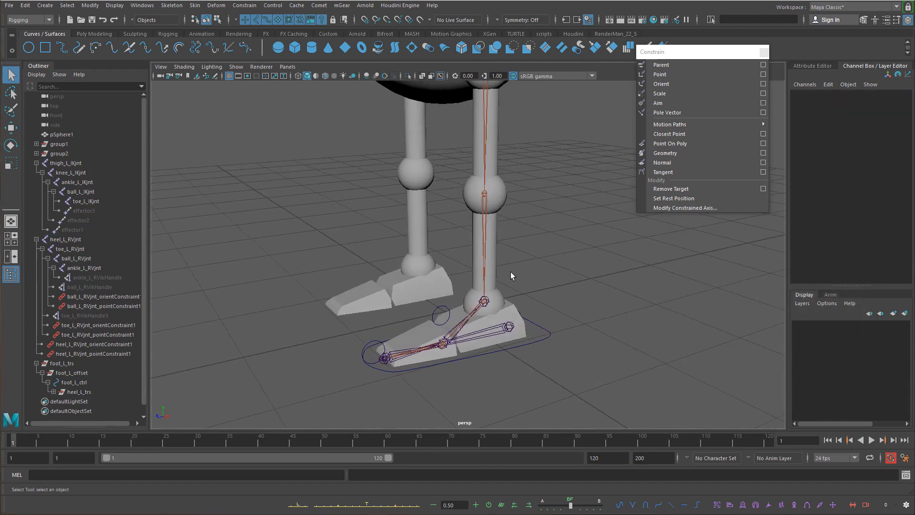
left_click(537, 342)
left_click_drag(574, 326, 400, 235, "alt")
key("w")
scroll(456, 266, "up", 3)
key("e")
left_click_drag(455, 267, 424, 302)
key("q")
left_click_drag(455, 271, 422, 281, "alt")
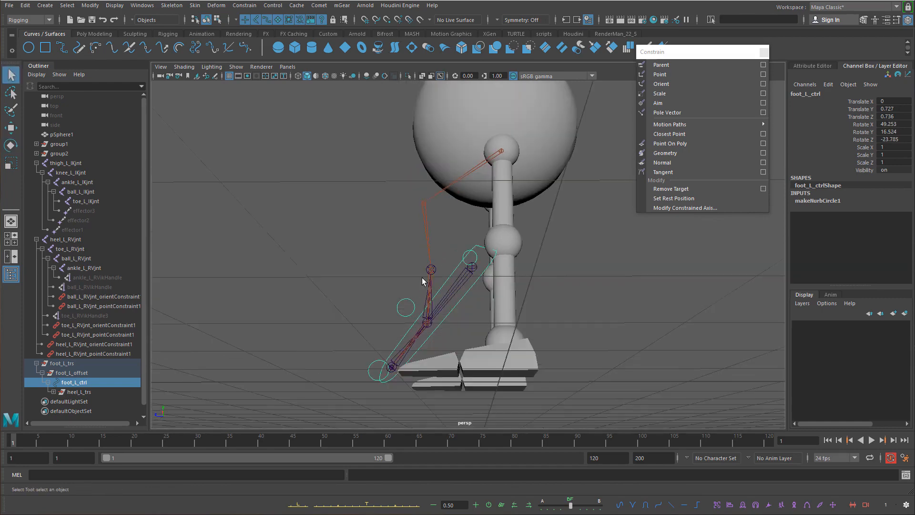
Test rotating toe_L_ctrl around its Y axis
left_click(377, 362)
left_click_drag(378, 362, 383, 385, "alt")
key("e")
mouse_move(384, 333)
left_mouse_down()
mouse_move(371, 333)
mouse_move(382, 333)
left_mouse_up()
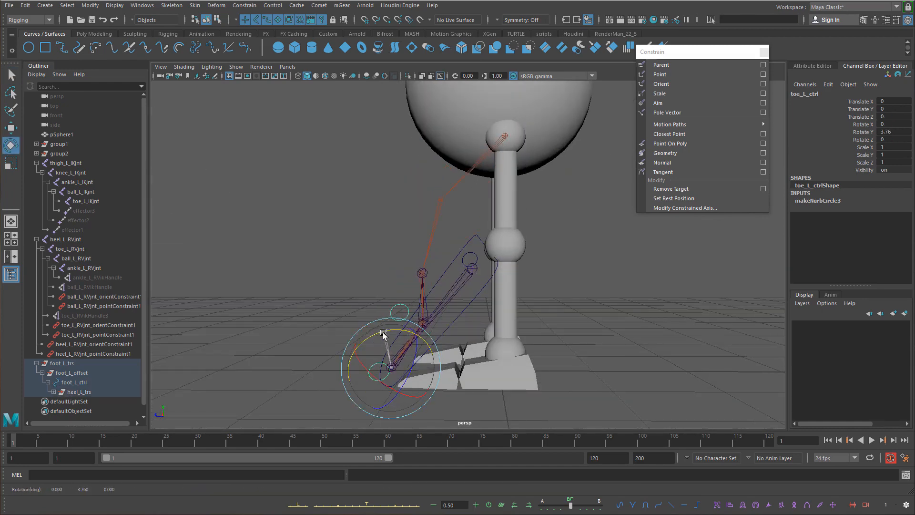
Test rotating ball_L_ctrl and heel_L_ctrl around their Y axes
key("q")
left_click(388, 312)
key("e")
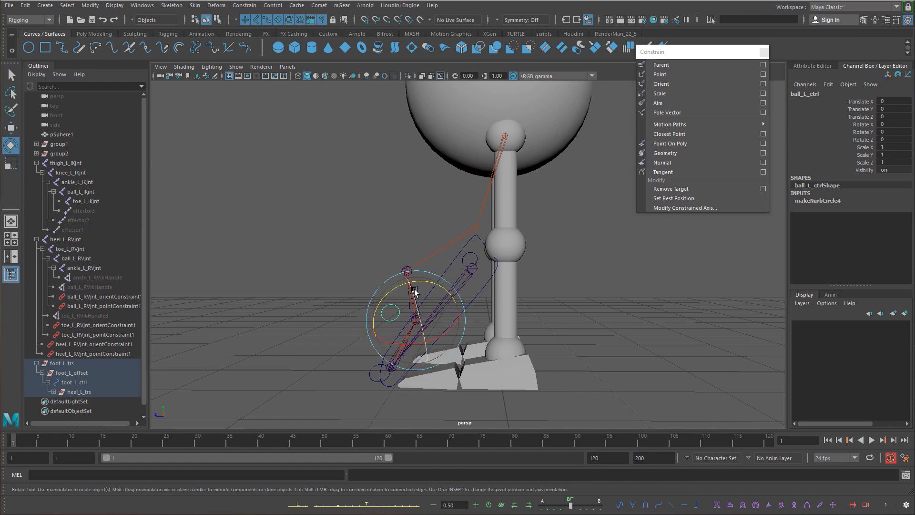
left_click(476, 262)
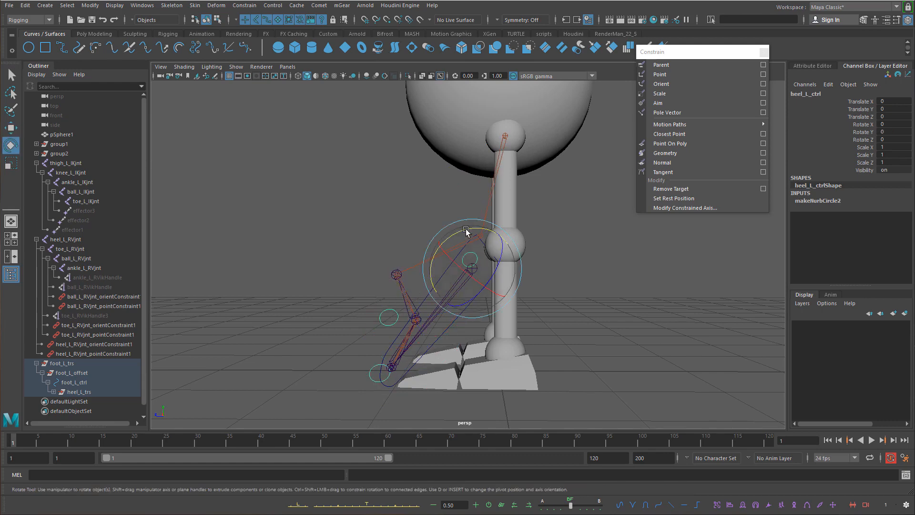
left_click_drag(465, 230, 476, 235)
Undo the test rotations of the heel, ball and toe controls and the foot_L_ctrl transforms back to the rest pose
left_click_drag(531, 248, 514, 267, "alt")
key("ctrl+z")
key("ctrl+z")
key("ctrl+z")
key("ctrl+z")
key("ctrl+z")
key("ctrl+z")
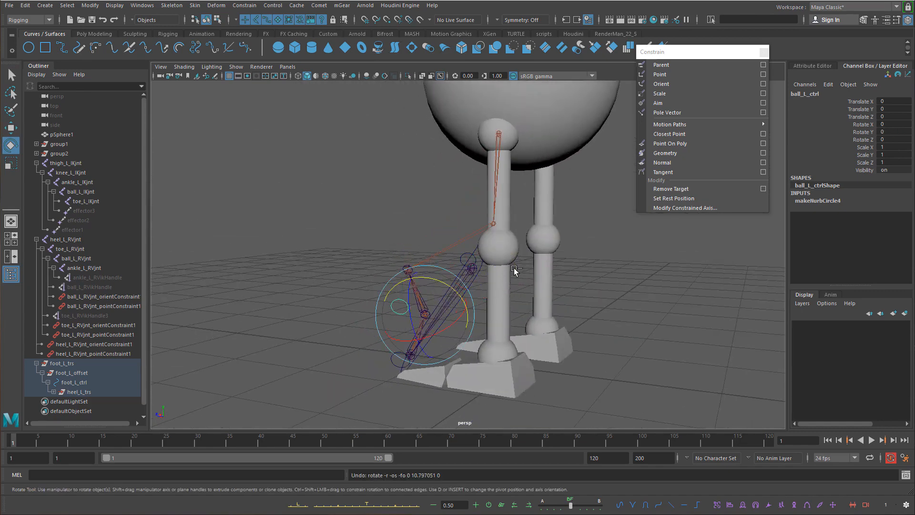
key("ctrl+z")
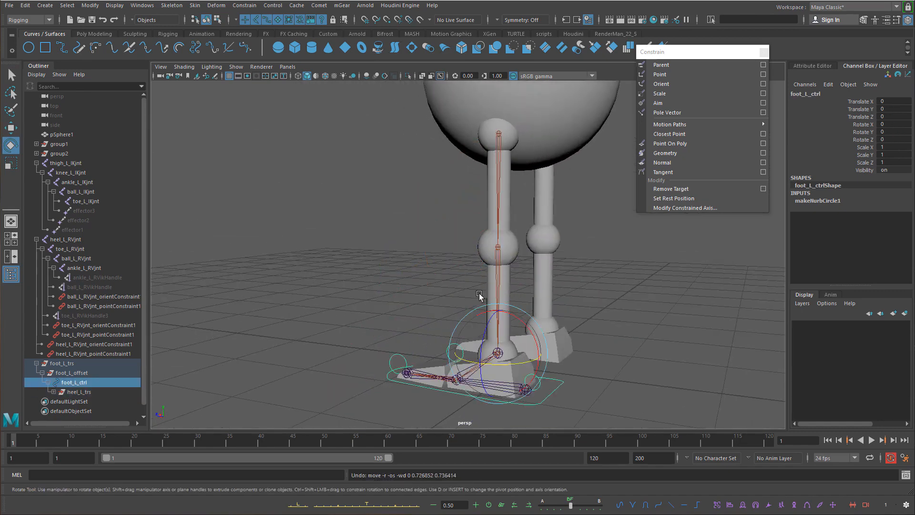
Raise foot_L_ctrl off the ground and tilt the foot
left_click_drag(506, 324, 508, 289, "alt")
middle_click_drag(482, 182, 503, 221, "alt")
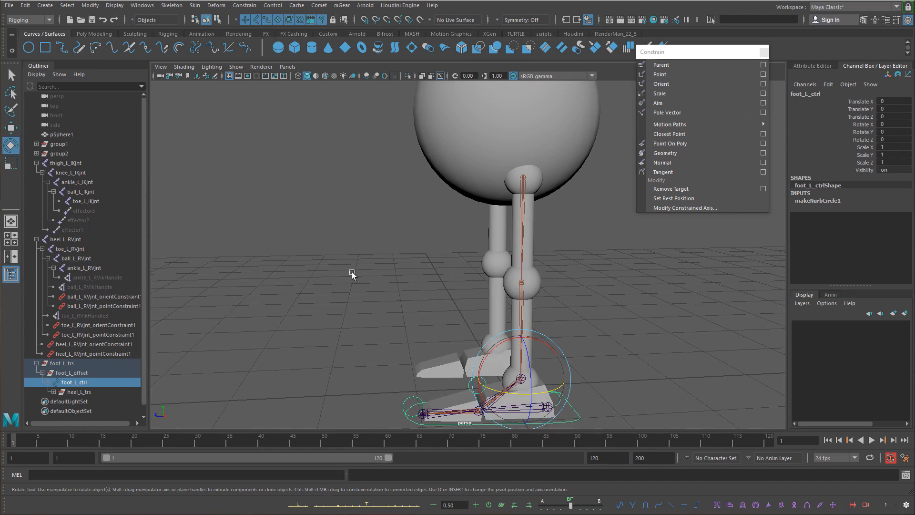
left_click(635, 299)
key("q")
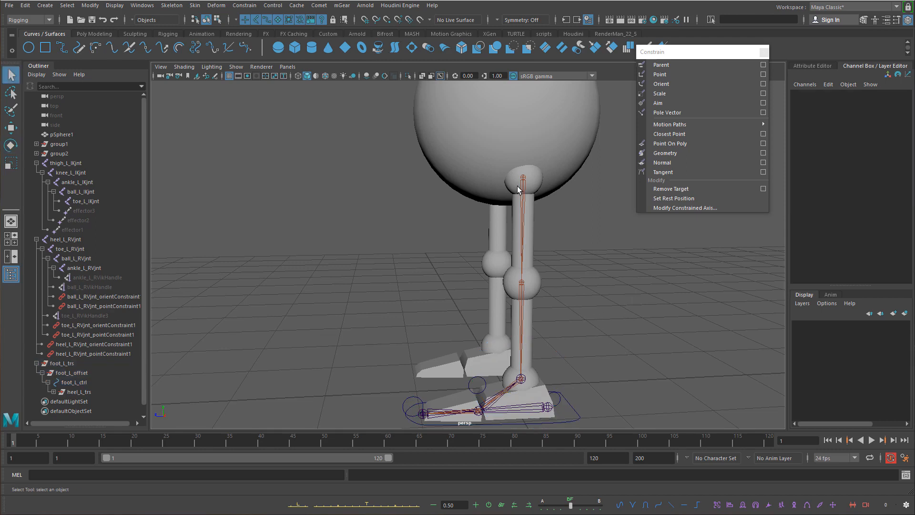
left_click(583, 420)
key("w")
left_click_drag(493, 350, 501, 298)
key("e")
Test rotating ball_L_ctrl about 50 degrees around its Y axis
key("q")
left_click(455, 319)
key("e")
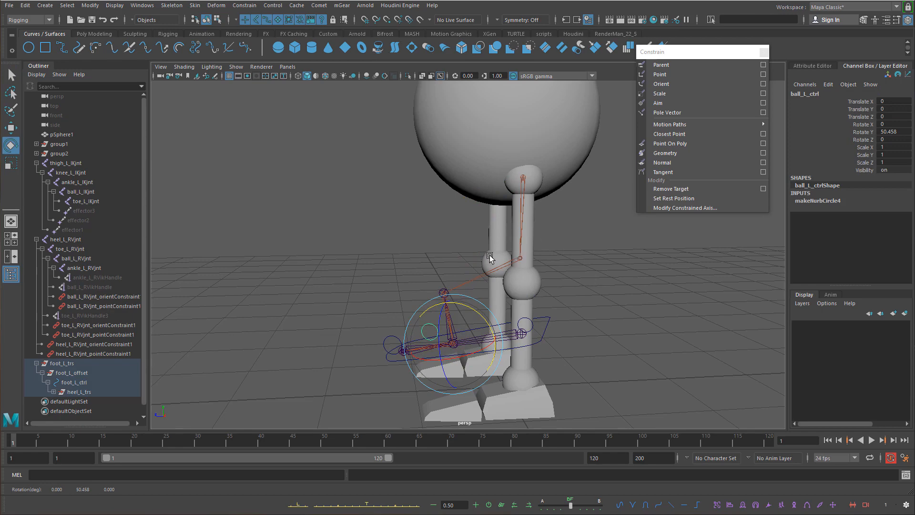
Undo the ball_L_ctrl rotation and the foot_L_ctrl test transforms back to the rest pose
key("ctrl+z")
key("ctrl+z")
key("ctrl+z")
key("ctrl+z")
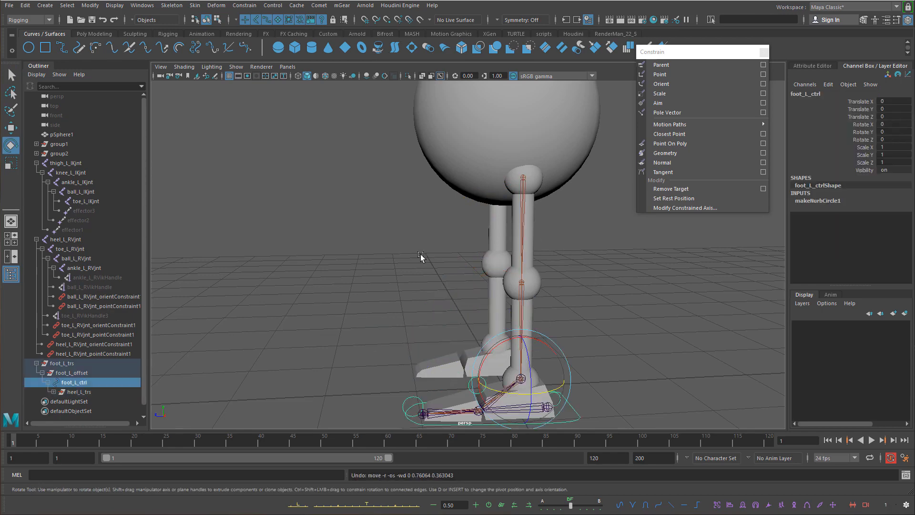
left_click_drag(420, 256, 541, 202, "alt")
key("q")
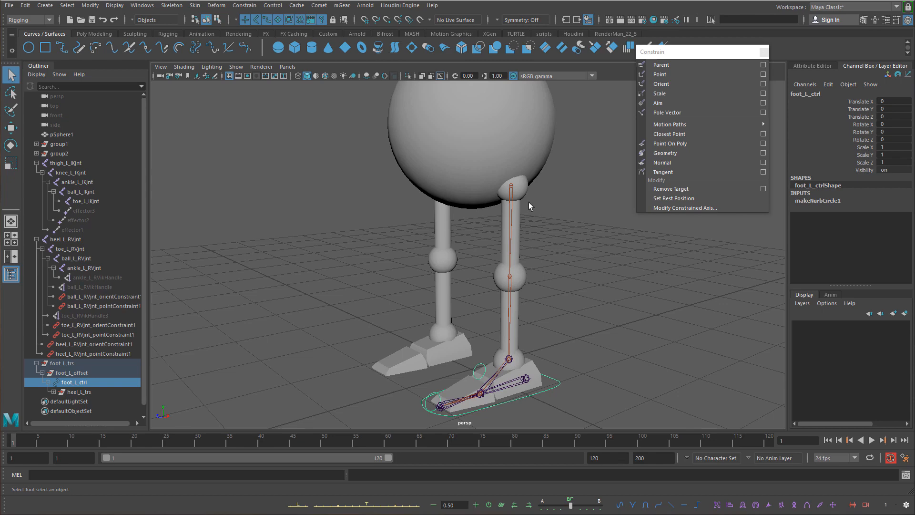
left_click(513, 196)
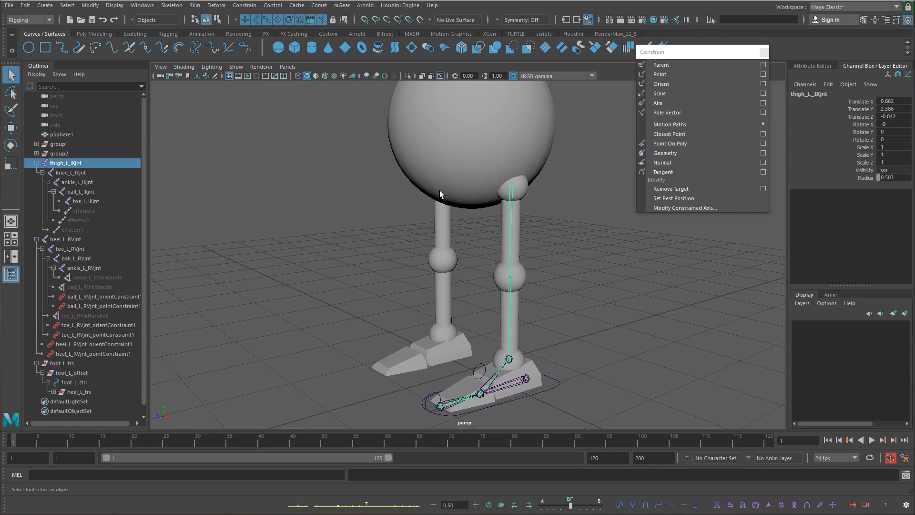
left_click_drag(484, 307, 539, 295, "alt")
middle_click_drag(549, 278, 559, 224, "alt")
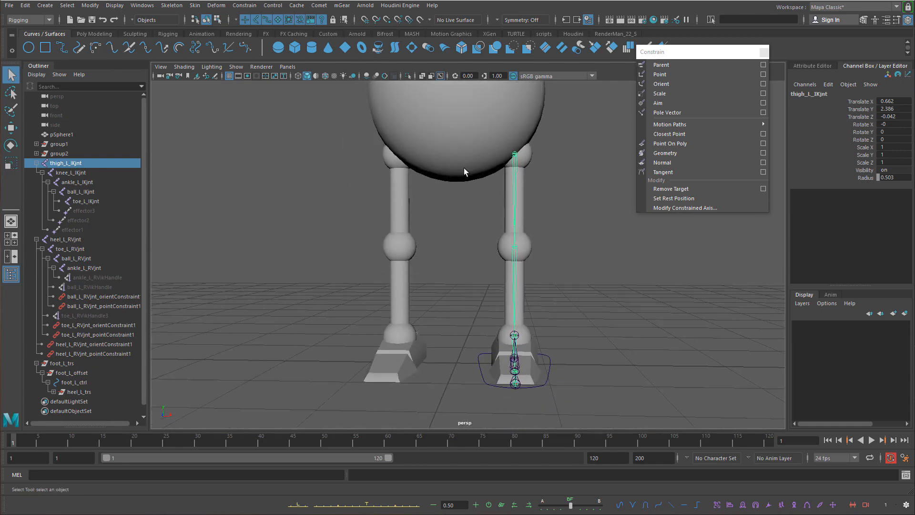
In the front view, create a single joint near the centre of the body sphere
key("space")
left_click_drag(471, 299, 473, 326)
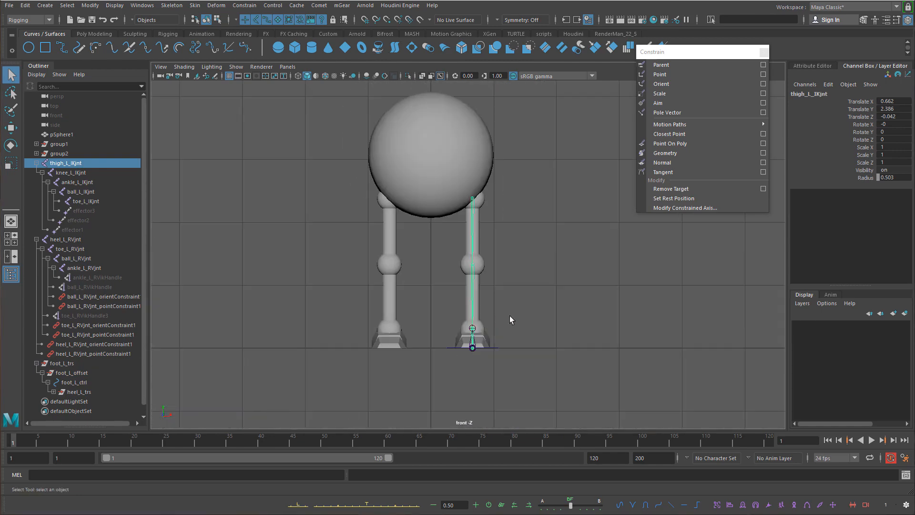
right_click_drag(509, 315, 561, 354, "alt")
middle_click_drag(492, 214, 501, 263, "alt")
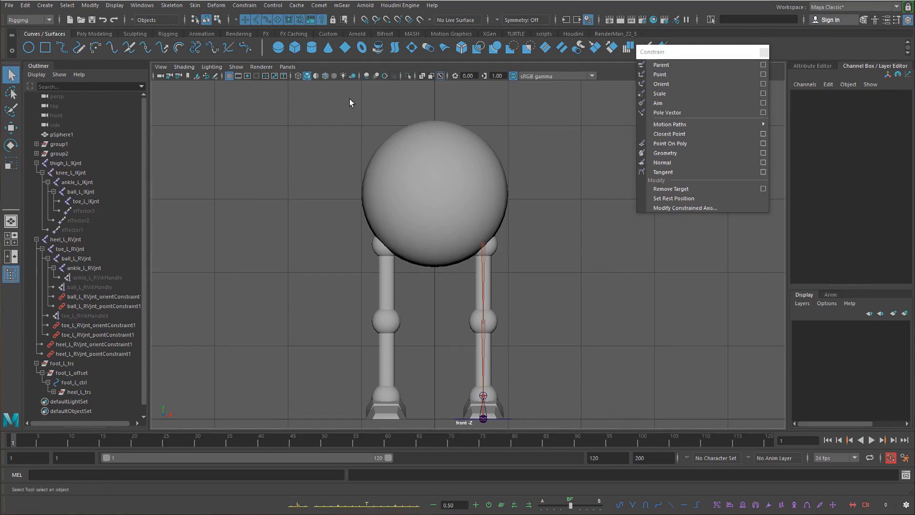
left_click(94, 34)
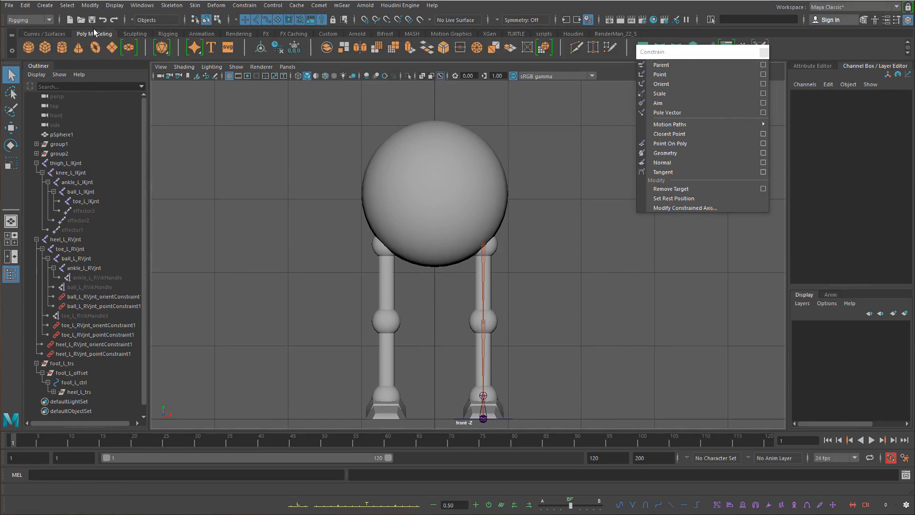
left_click(56, 34)
left_click(158, 34)
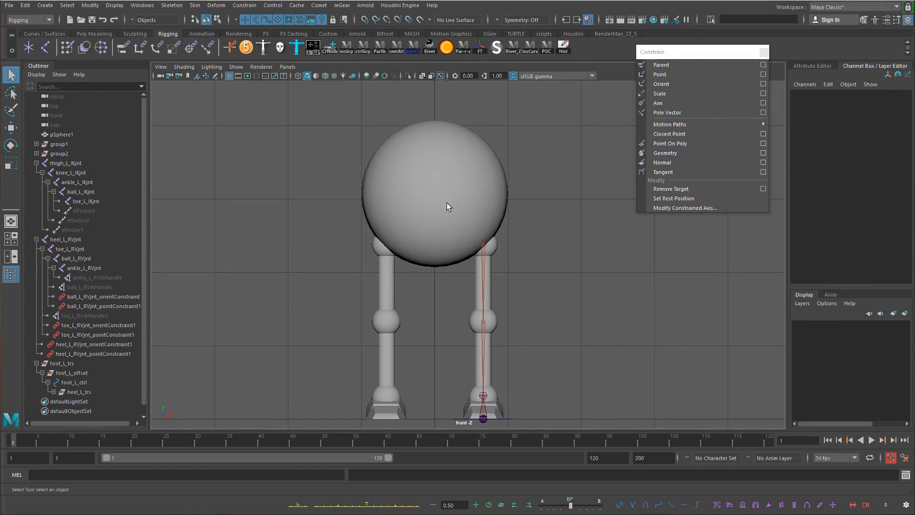
key("j")
left_click(426, 193)
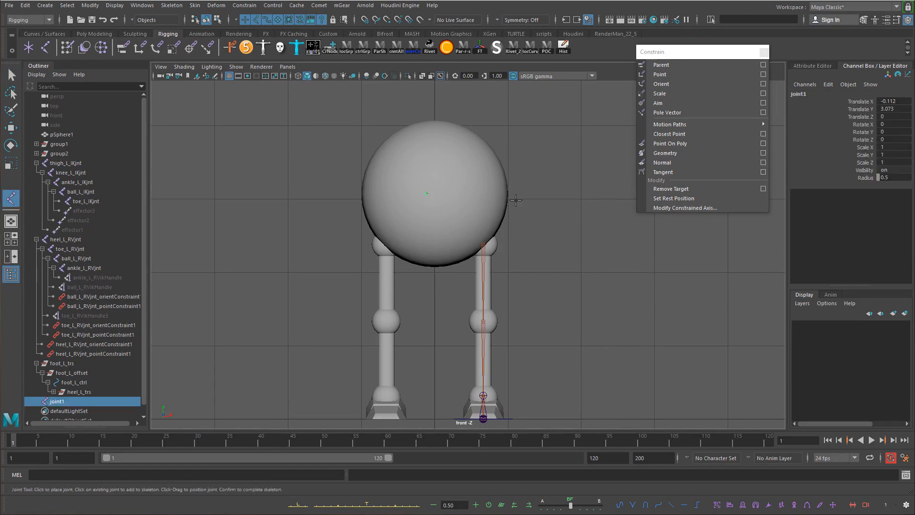
Snap the new joint to the centre line at X 0 and Y 3.038, checking its position in the side view
key("w")
scroll(417, 83, "up", 2)
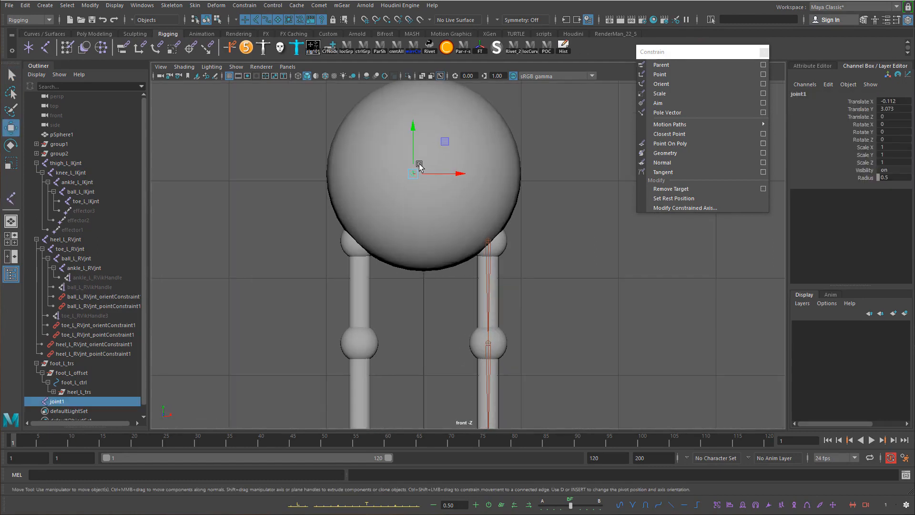
key("x")
left_click_drag(411, 171, 506, 181)
key("space")
right_click_drag(508, 182, 472, 170, "alt")
middle_click_drag(472, 170, 457, 343, "alt")
right_click_drag(480, 272, 445, 328, "alt")
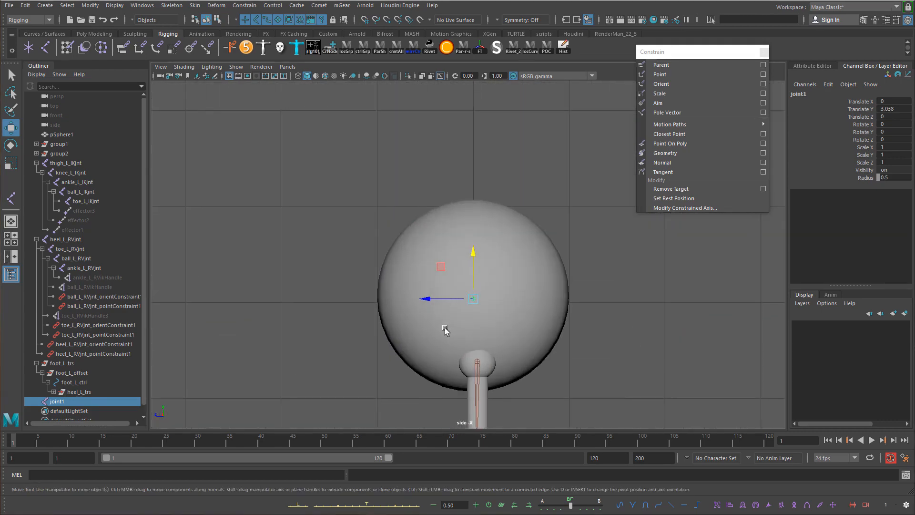
Back in the perspective view, parent thigh_L_IKjnt under the new joint inside the sphere
key("space")
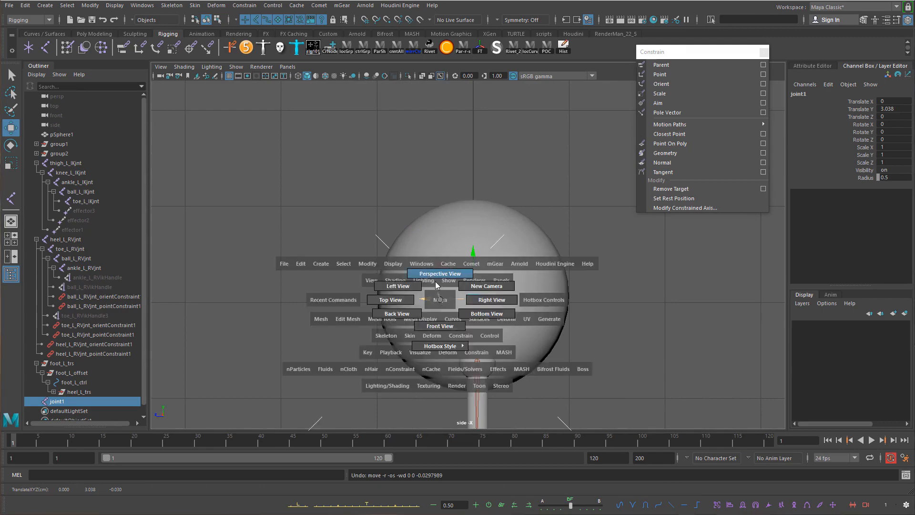
left_click_drag(439, 301, 447, 290)
middle_click_drag(442, 219, 418, 283, "alt")
left_click_drag(419, 283, 396, 281, "alt")
key("q")
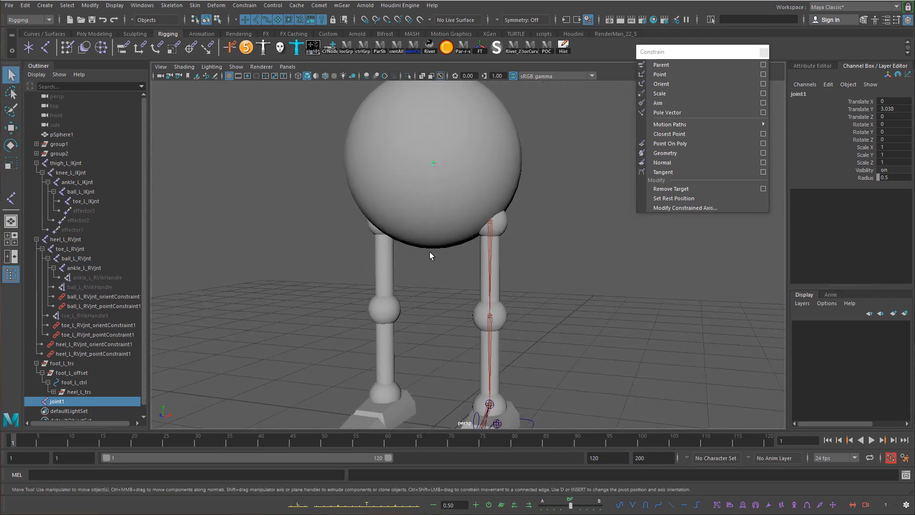
left_click(67, 163)
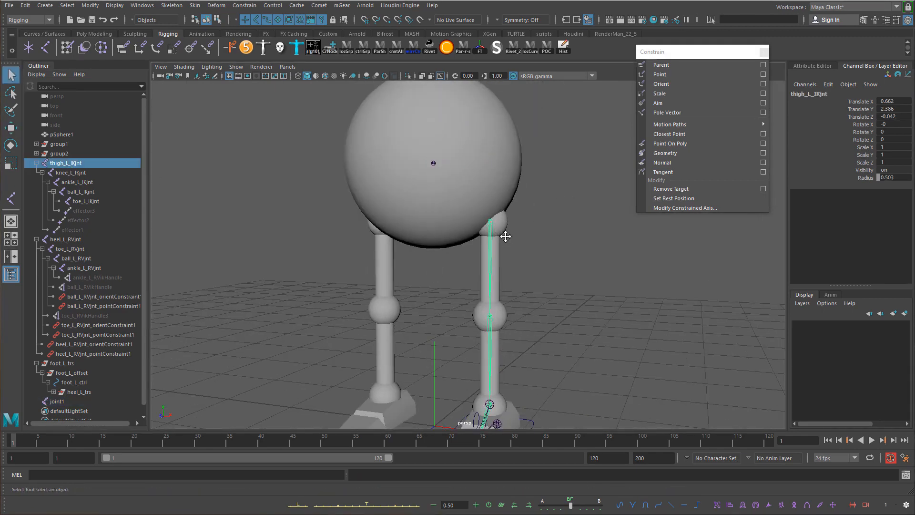
middle_click_drag(506, 236, 498, 195, "alt")
left_click_drag(497, 195, 489, 170, "alt")
middle_click_drag(489, 169, 500, 197, "alt")
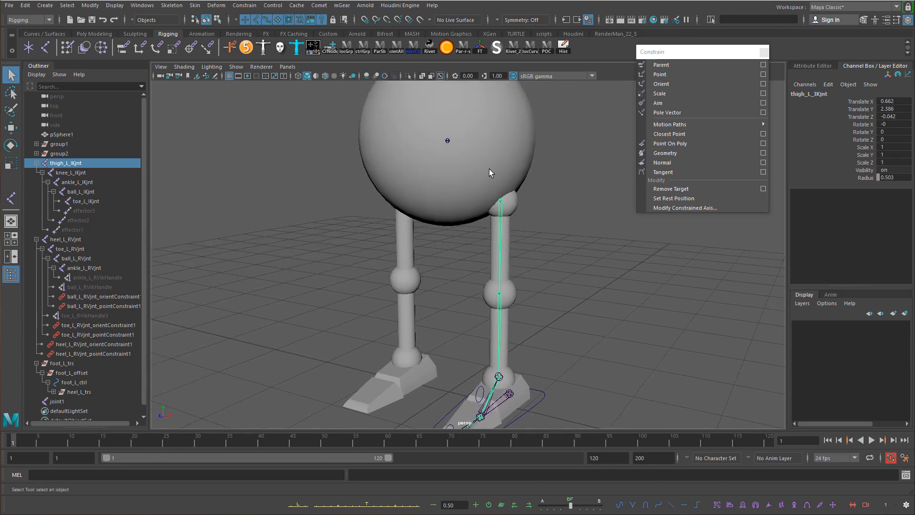
left_click(448, 142, "shift")
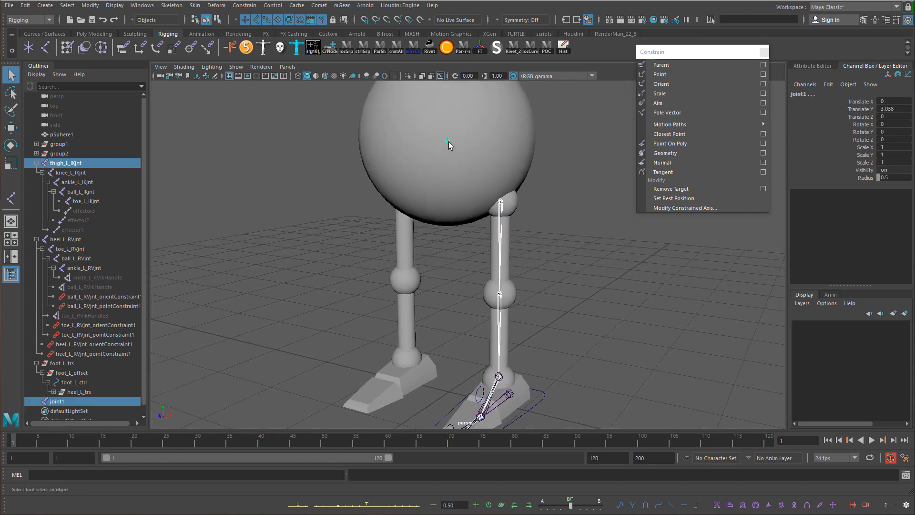
key("p")
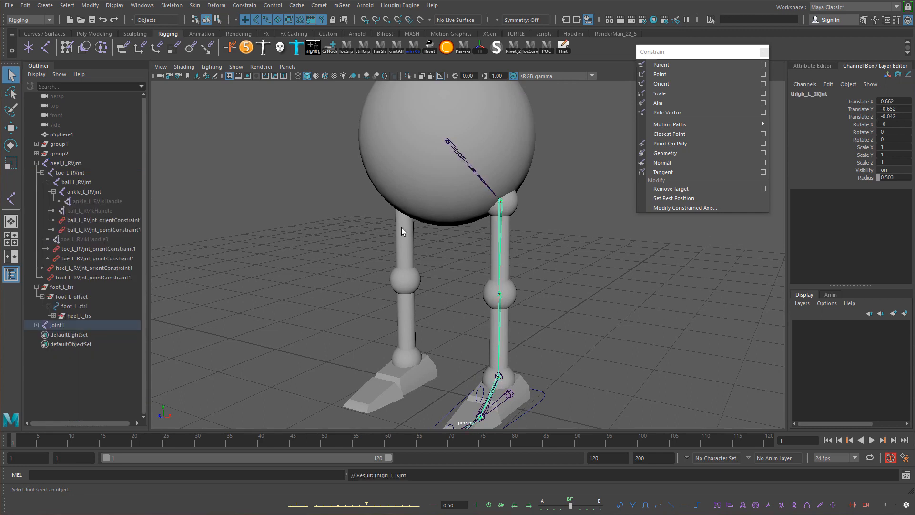
Expand the new root joint's hierarchy in the Outliner and rename the joint as joint_mirror
left_click(37, 324)
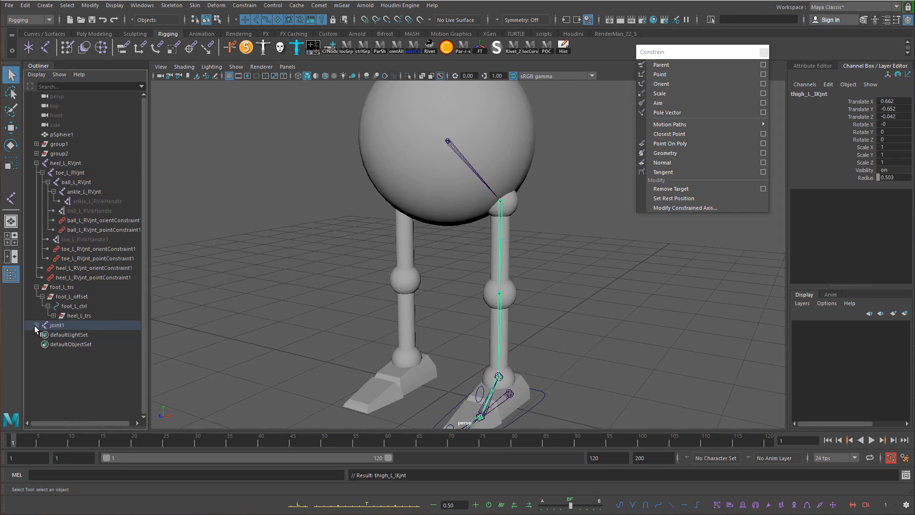
double_click(60, 325)
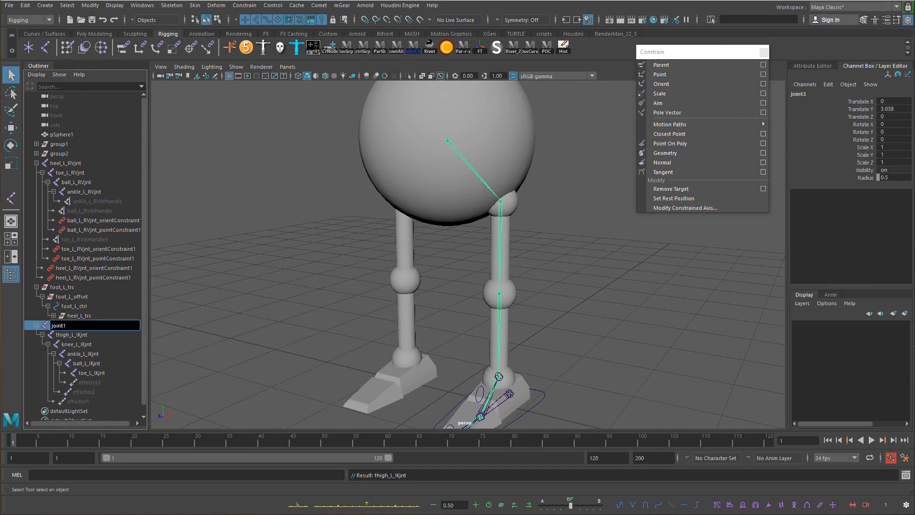
type("joint_mirror")
key("Return")
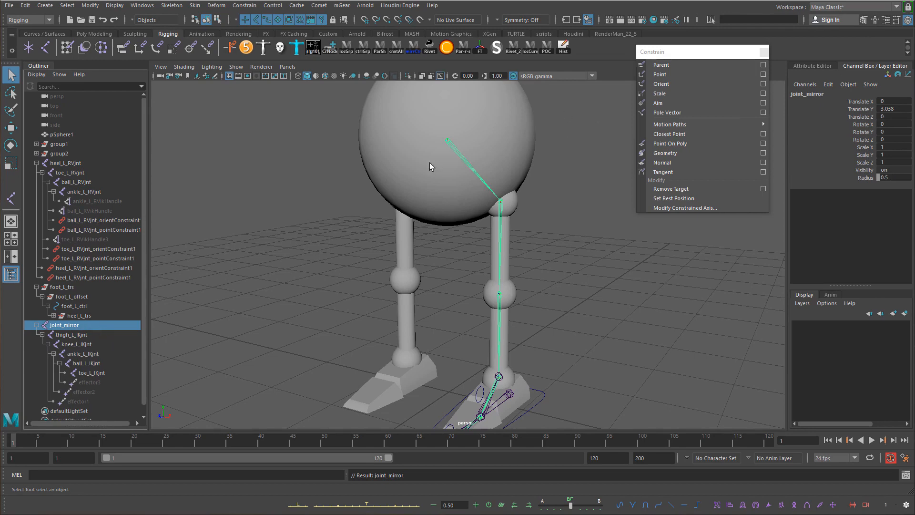
Select thigh_L_IKjnt with the Move tool active and close the floating Constrain menu
left_click(501, 213)
left_click_drag(480, 244, 496, 235, "alt")
key("w")
left_click(514, 229)
key("q")
left_click(500, 222)
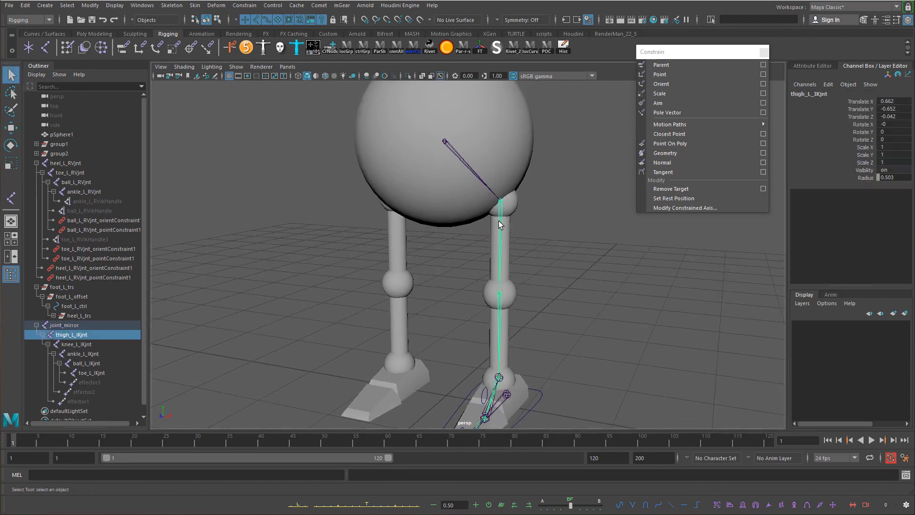
key("w")
left_click(766, 52)
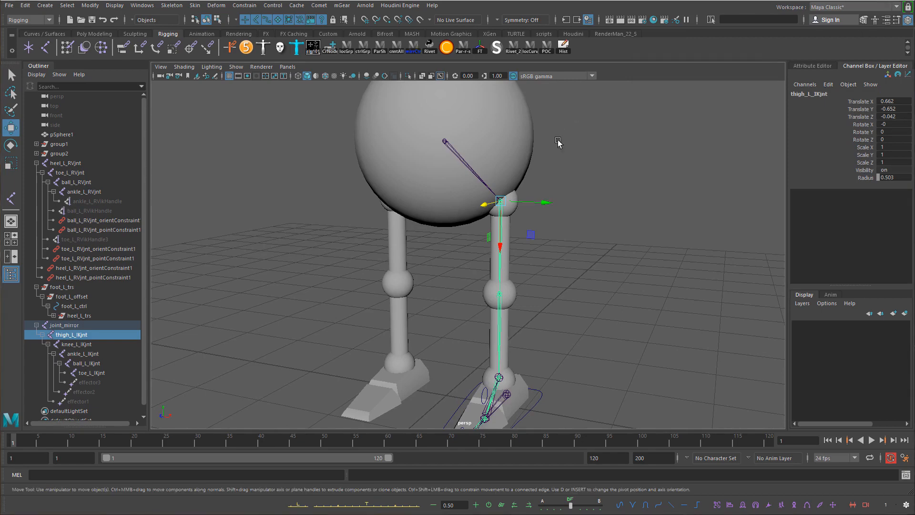
Open the Mirror Joint options for thigh_L_IKjnt and examine the joint's axes against the world axes
left_click_drag(445, 142, 449, 148, "alt")
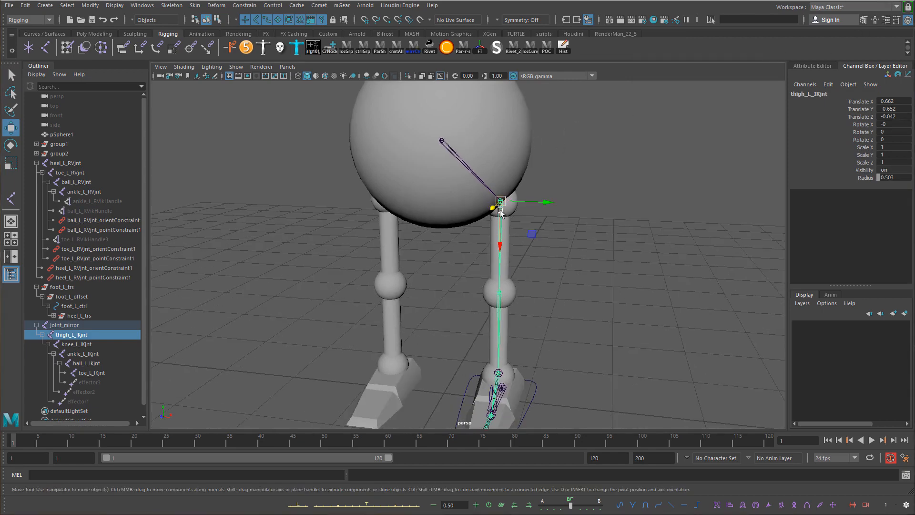
left_click_drag(470, 181, 500, 156, "alt")
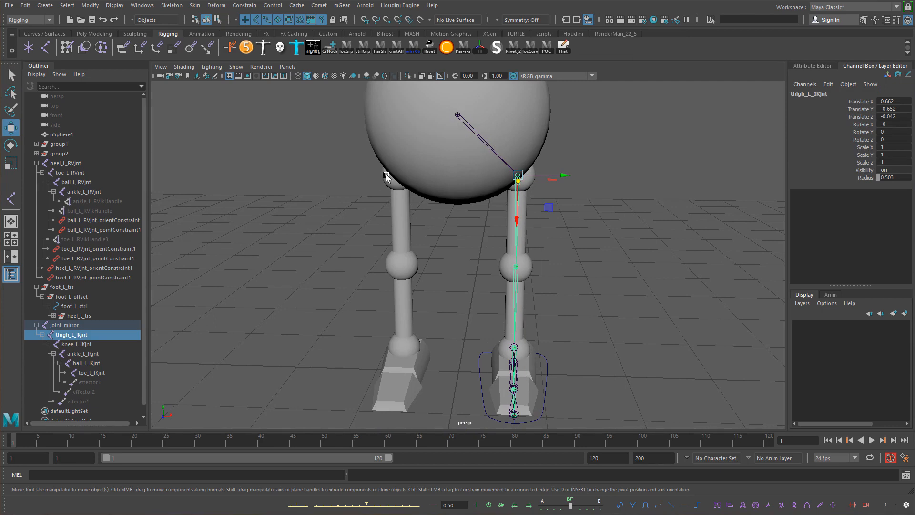
left_click(171, 6)
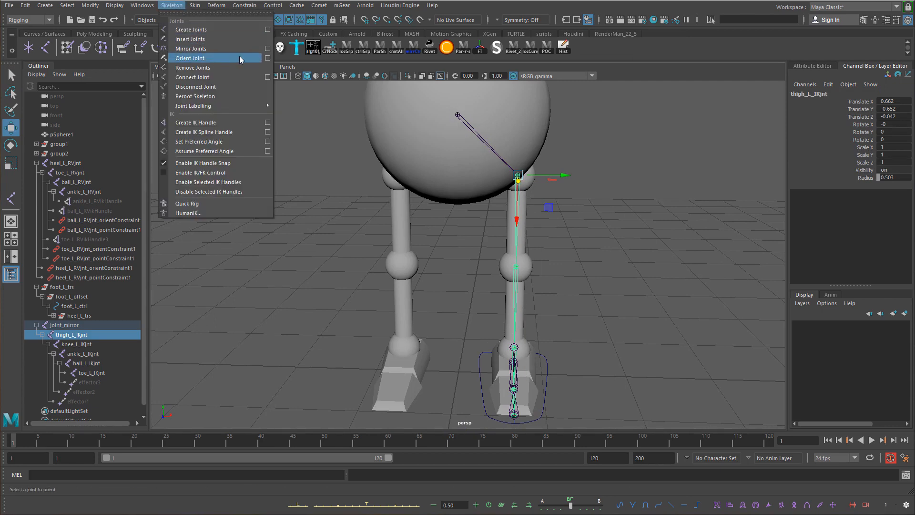
left_click(267, 48)
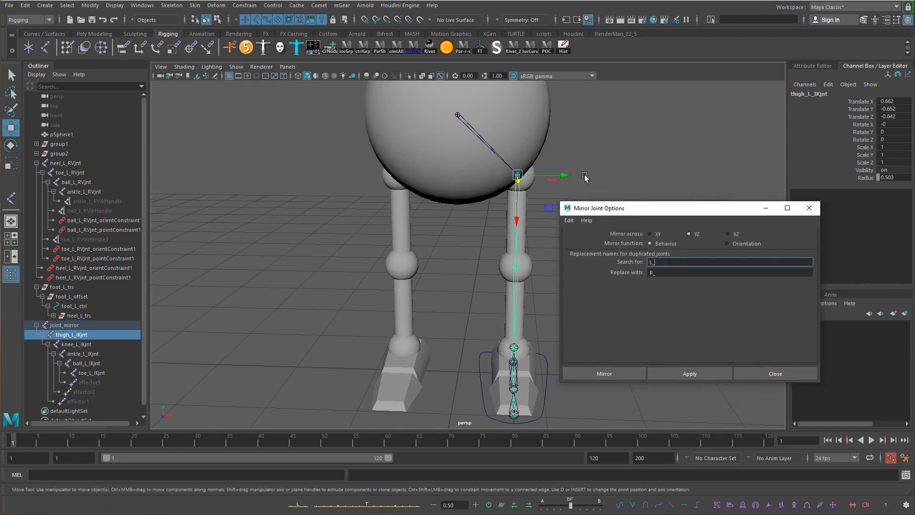
middle_click_drag(585, 177, 511, 170, "alt")
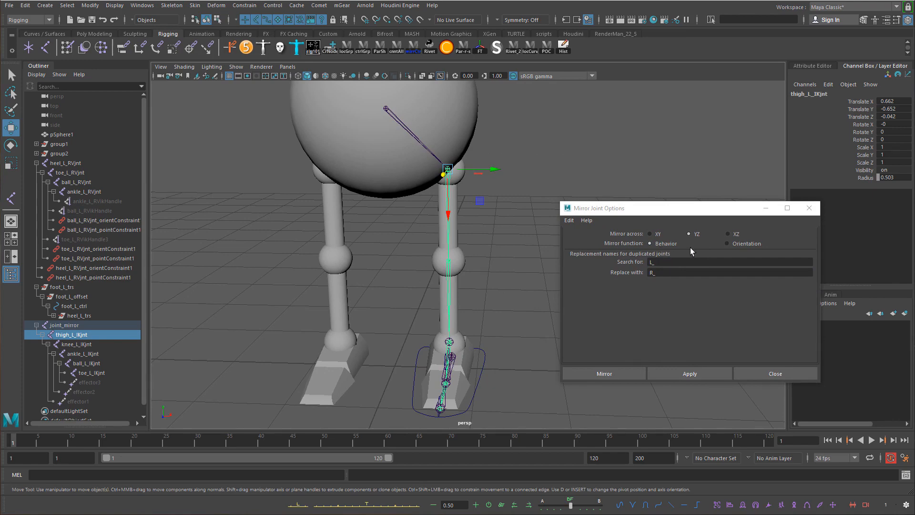
left_click_drag(450, 236, 472, 238, "alt")
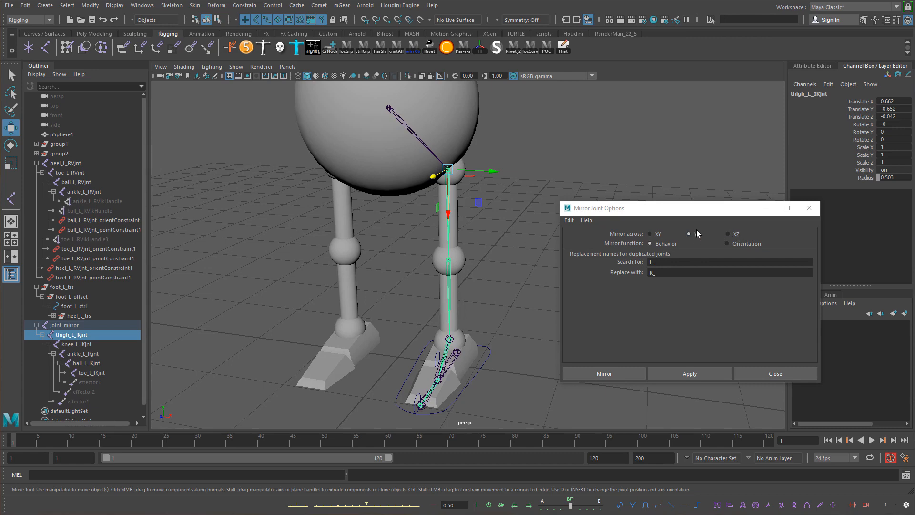
left_click_drag(393, 357, 396, 366, "alt")
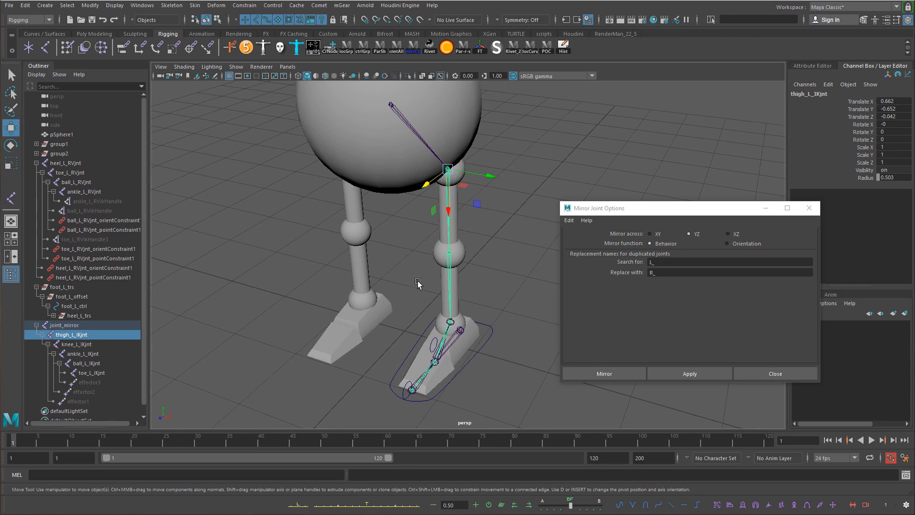
left_click_drag(384, 289, 347, 274, "alt")
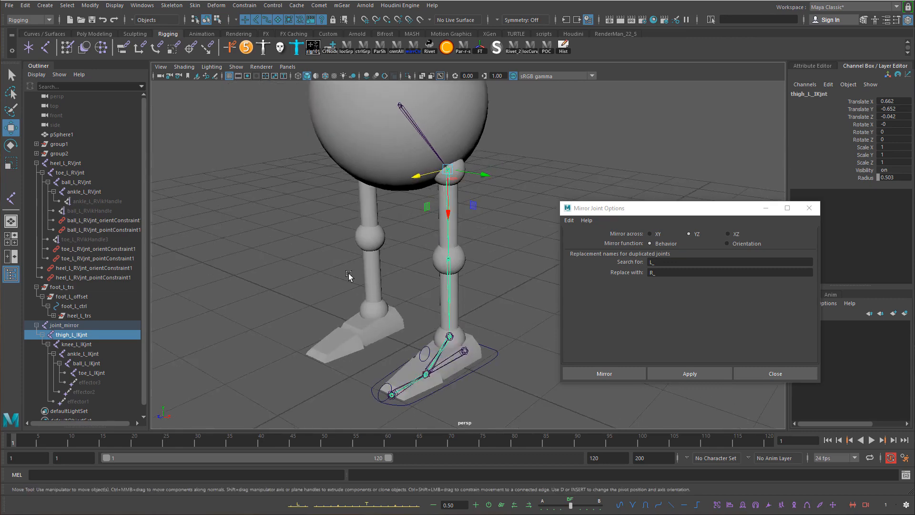
middle_click_drag(347, 275, 380, 257, "alt")
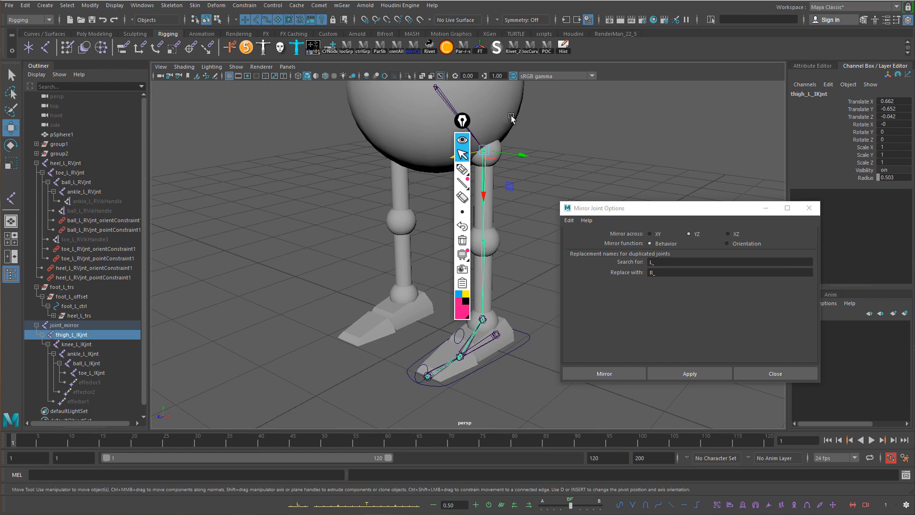
left_click_drag(456, 135, 517, 177)
left_click(523, 211)
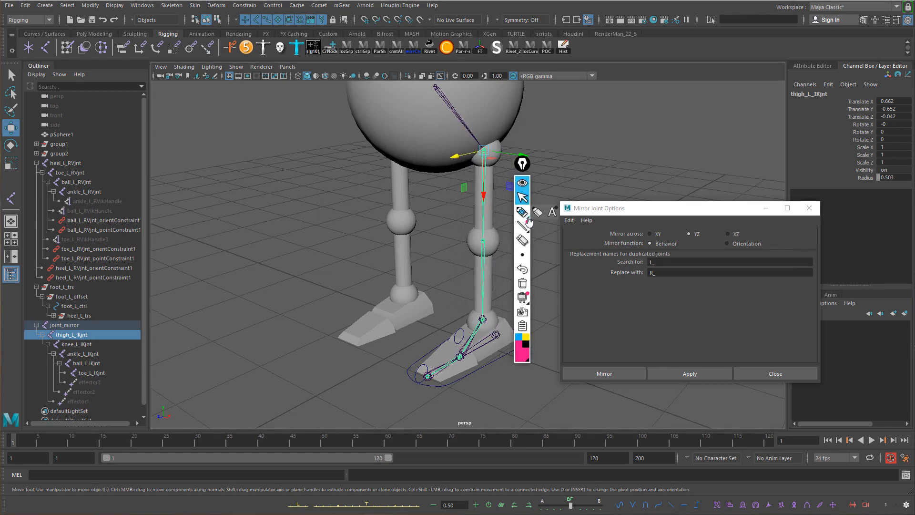
mouse_move(270, 187)
left_mouse_down()
mouse_move(270, 253)
mouse_move(206, 283)
left_mouse_up()
mouse_move(268, 251)
left_mouse_down()
mouse_move(307, 277)
mouse_move(336, 279)
left_mouse_up()
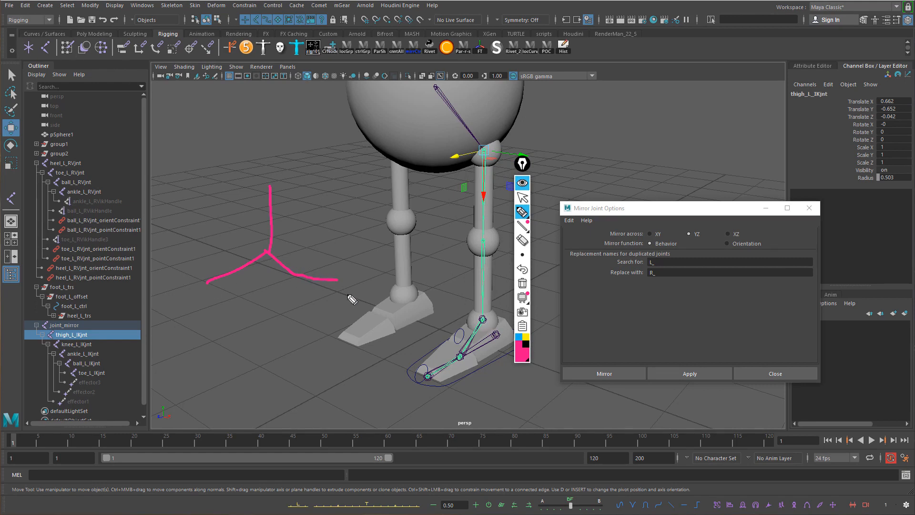
left_click(522, 284)
Draw a pink world-axis diagram over the viewport with arrowed axes labelled X, Y and Z and a dashed YZ plane outline
mouse_move(265, 172)
left_mouse_down()
mouse_move(262, 232)
mouse_move(209, 265)
left_mouse_up()
mouse_move(262, 233)
left_mouse_down()
mouse_move(326, 250)
mouse_move(319, 250)
left_mouse_up()
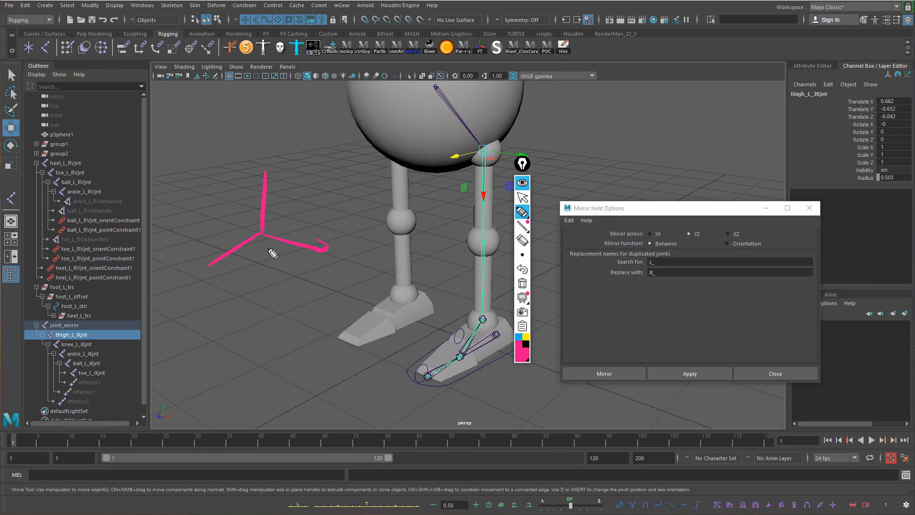
left_click_drag(205, 258, 208, 266)
left_click_drag(259, 177, 259, 181)
left_click_drag(262, 133, 266, 140)
left_click_drag(273, 132, 259, 151)
left_click_drag(204, 278, 218, 288)
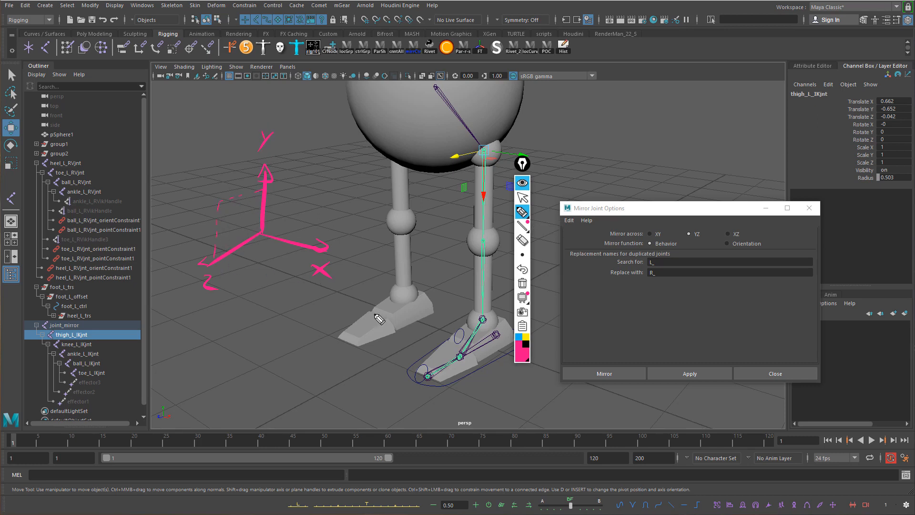
Shade the YZ plane of the drawn axis diagram with yellow hatching
left_click(525, 337)
mouse_move(226, 200)
left_mouse_down()
mouse_move(208, 237)
mouse_move(229, 240)
left_mouse_up()
left_click_drag(258, 194, 239, 243)
left_click_drag(260, 212, 255, 244)
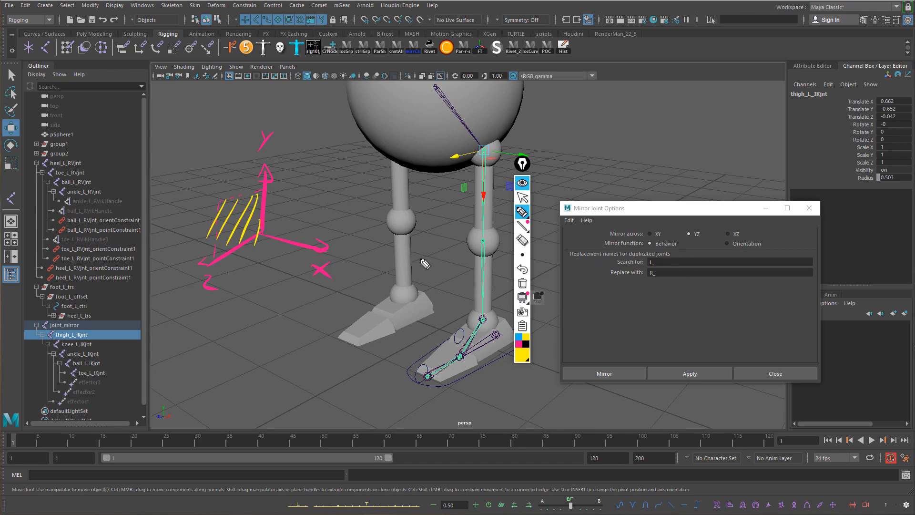
Compare the YZ mirror plane with the legs in the front and perspective views and clear the drawn annotations
left_click(522, 197)
key("alt")
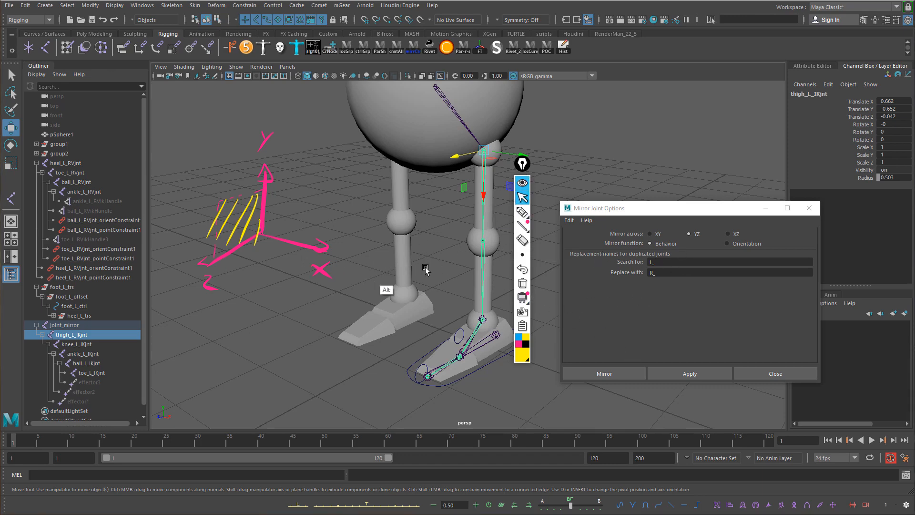
mouse_move(419, 244)
left_mouse_down("alt")
mouse_move(485, 237)
mouse_move(448, 249)
mouse_move(435, 227)
left_mouse_up("alt")
key("space")
mouse_move(435, 227)
right_mouse_down("alt")
mouse_move(347, 164)
mouse_move(413, 238)
right_mouse_up("alt")
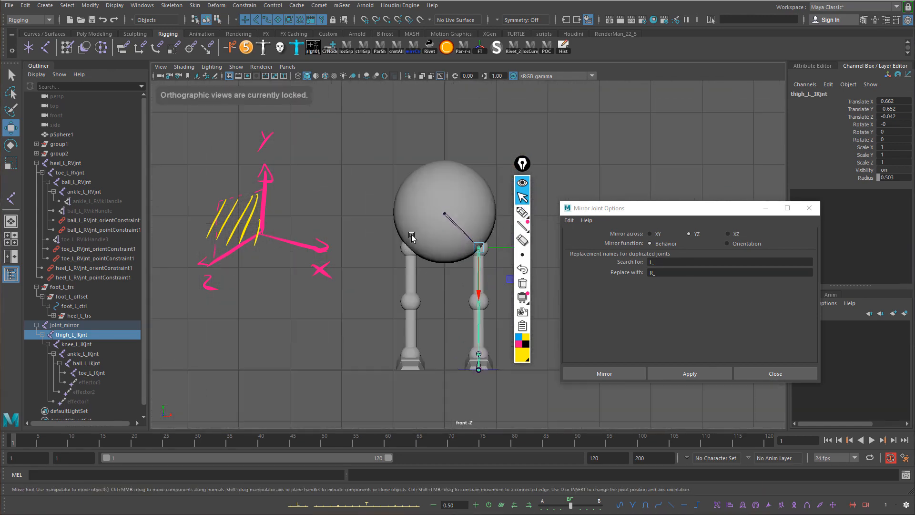
key("space")
left_click_drag(404, 249, 393, 232)
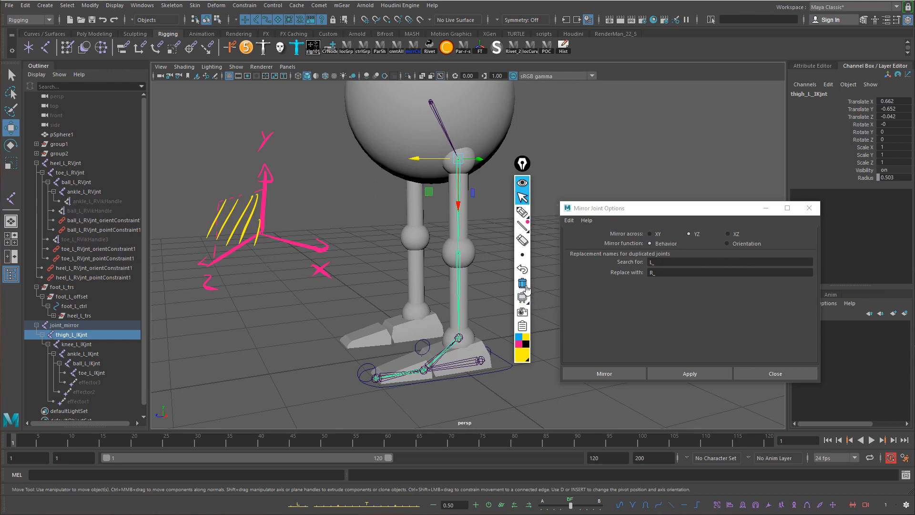
left_click(524, 285)
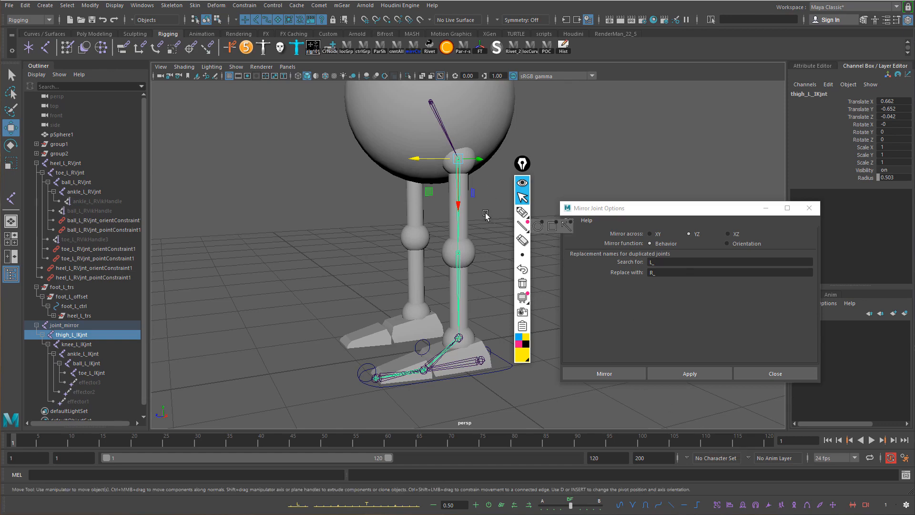
Examine the replacement names in the Mirror Joint Options, with L_ as the search text and R_ as the replacement
left_click_drag(462, 226, 483, 230, "alt")
left_click_drag(653, 209, 634, 203)
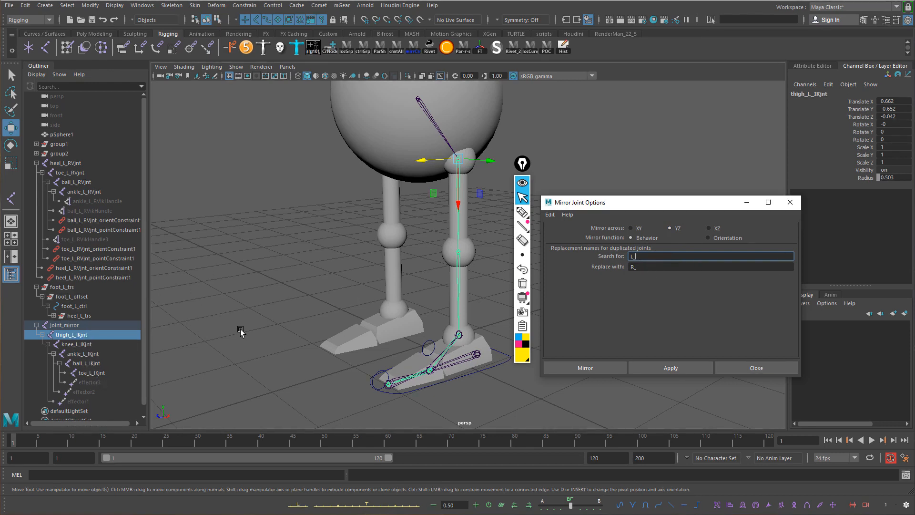
key("alt")
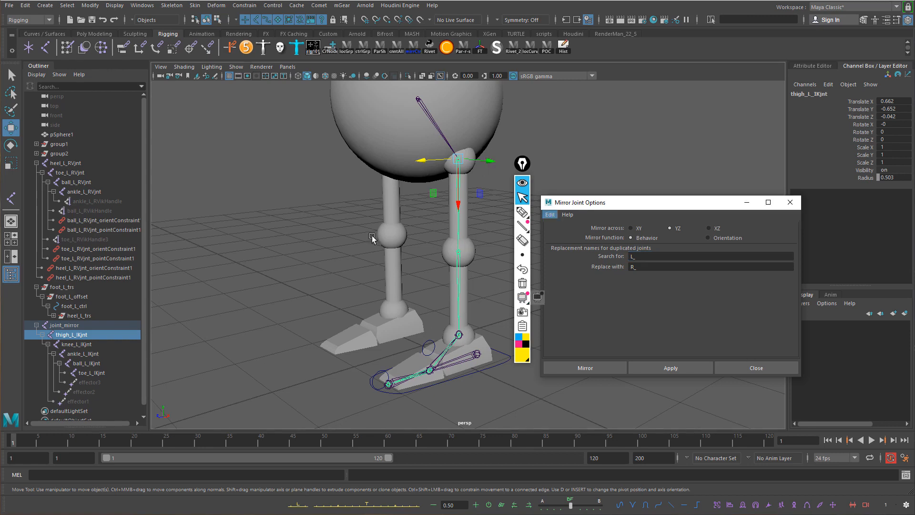
left_click(644, 256)
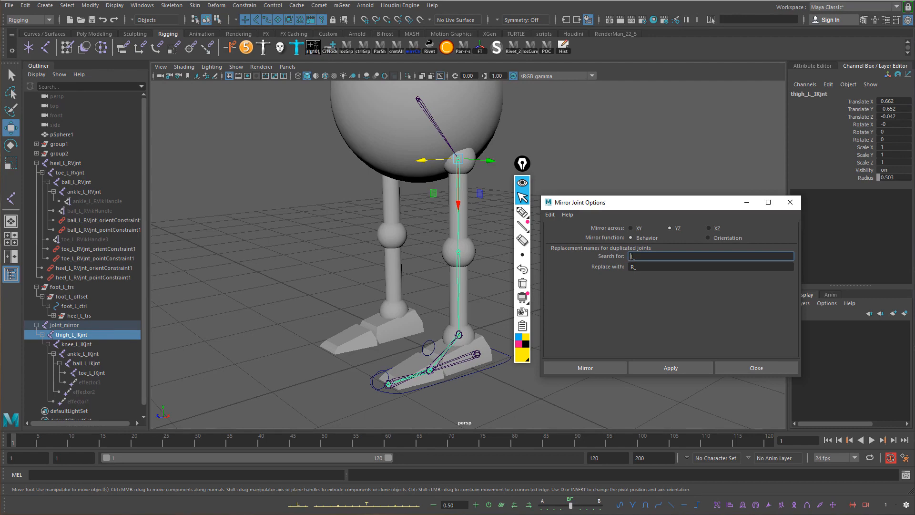
left_click(631, 266)
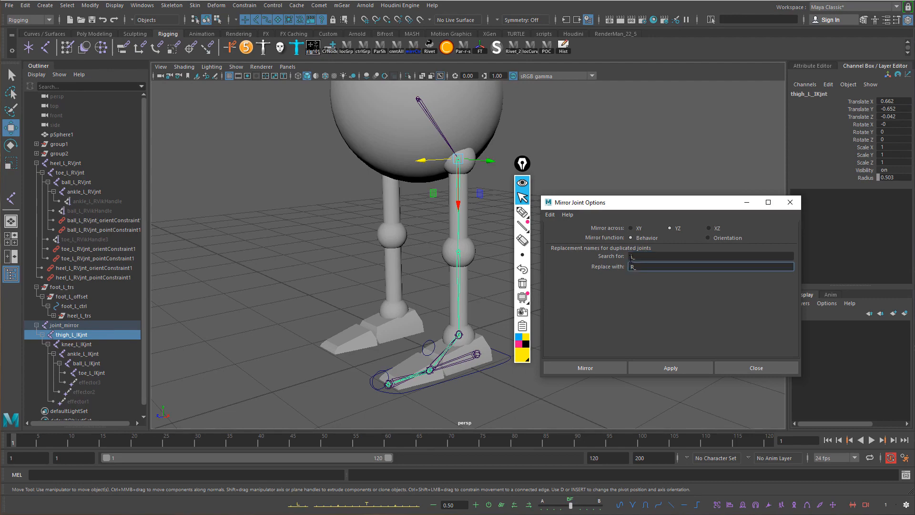
left_click_drag(357, 331, 381, 331, "alt")
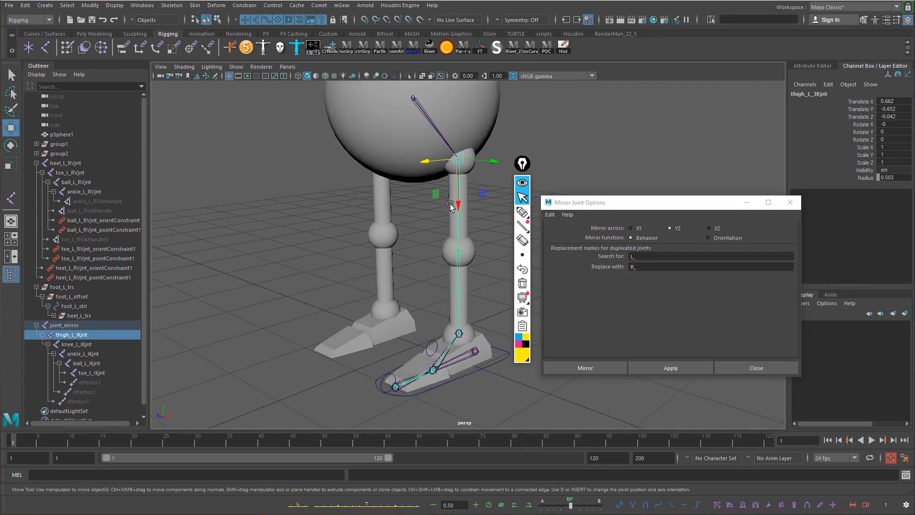
Mirror thigh_L_IKjnt across YZ with the Behavior function, replacing L_ with R_, and expand the thigh_R_IKjnt hierarchy in the Outliner
key("q")
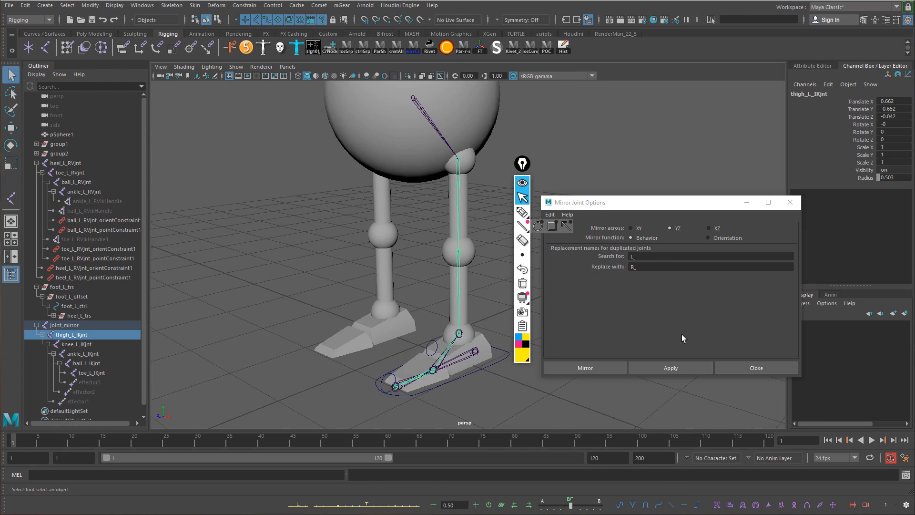
left_click(680, 367)
left_click(380, 176)
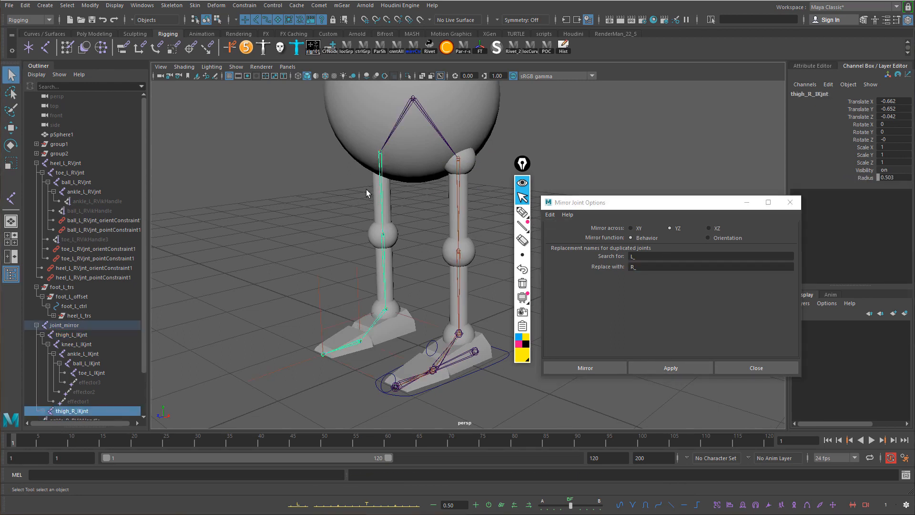
scroll(47, 397, "down", 2)
left_click(42, 363)
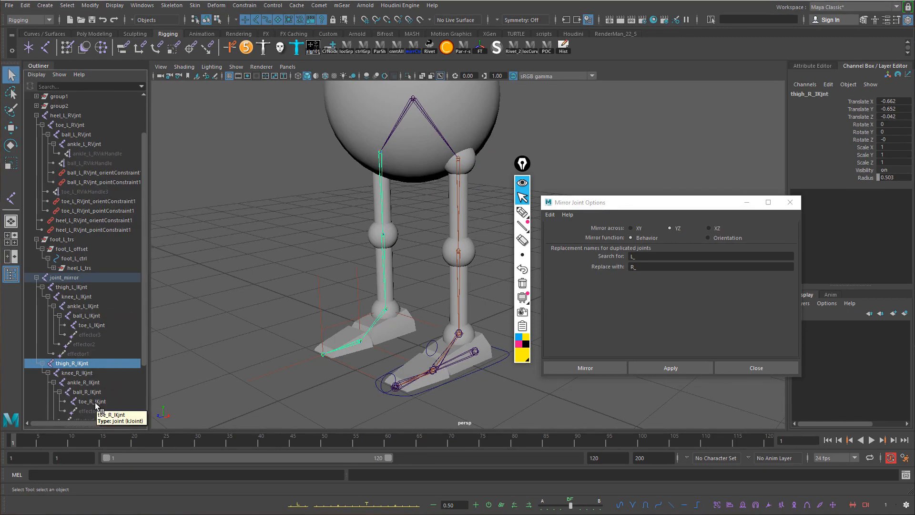
Test the mirrored right leg by moving ankle_R_RVikHandle and ball_R_RVikHandle, undoing each move
left_click_drag(418, 211, 386, 163, "alt")
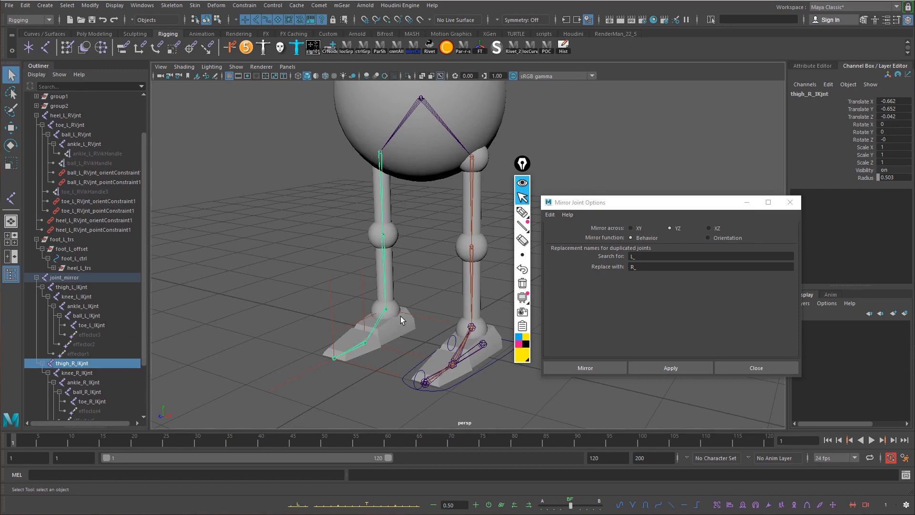
left_click(417, 315)
key("w")
left_click_drag(415, 317, 277, 229, "alt")
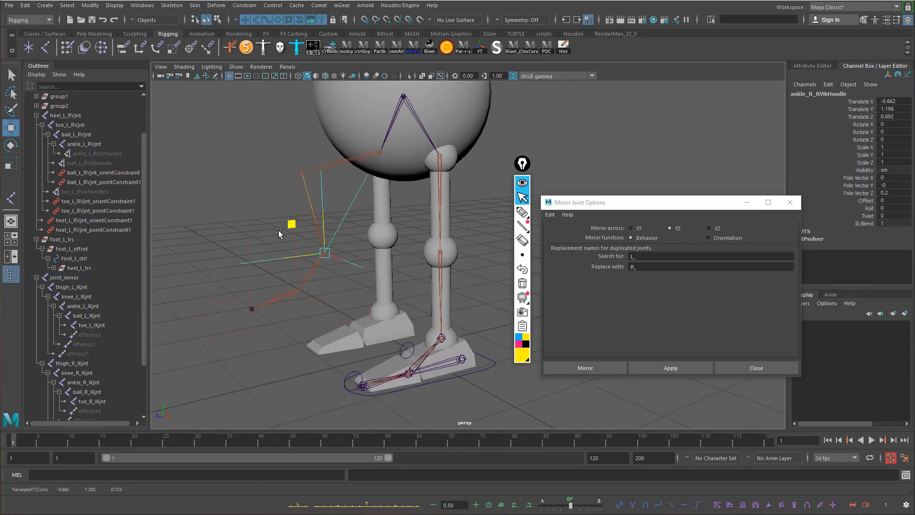
key("ctrl+z")
left_click_drag(377, 341, 393, 361, "alt")
left_click(365, 333)
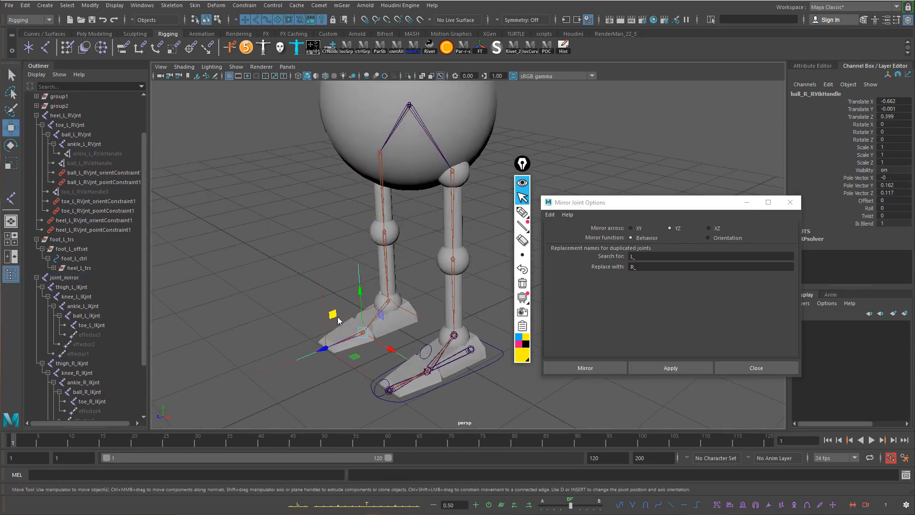
left_click(443, 280)
mouse_move(333, 313)
left_mouse_down()
mouse_move(318, 288)
mouse_move(327, 301)
left_mouse_up()
key("ctrl+z")
Parent the left reverse foot joint heel_L_RVjnt under joint_mirror
left_click_drag(413, 310, 448, 315, "alt")
middle_click_drag(447, 315, 369, 321, "alt")
key("q")
left_click(418, 344)
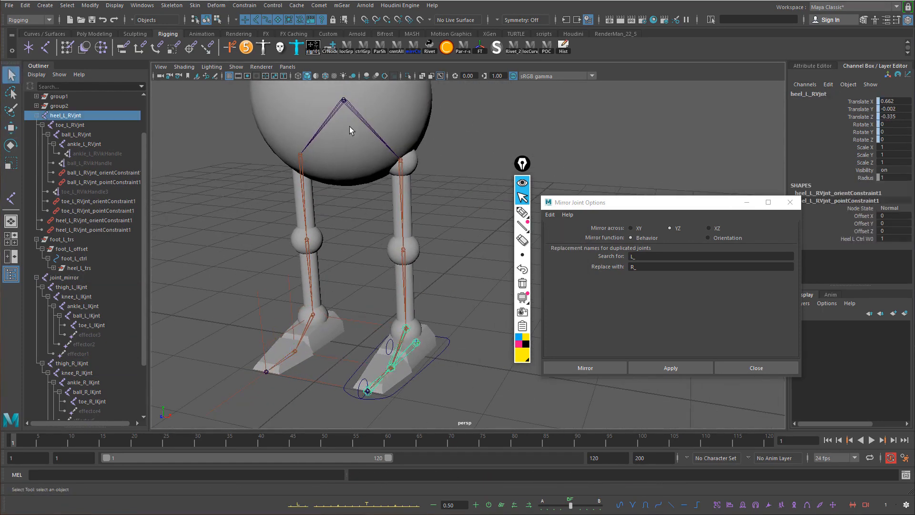
left_click(343, 101, "shift")
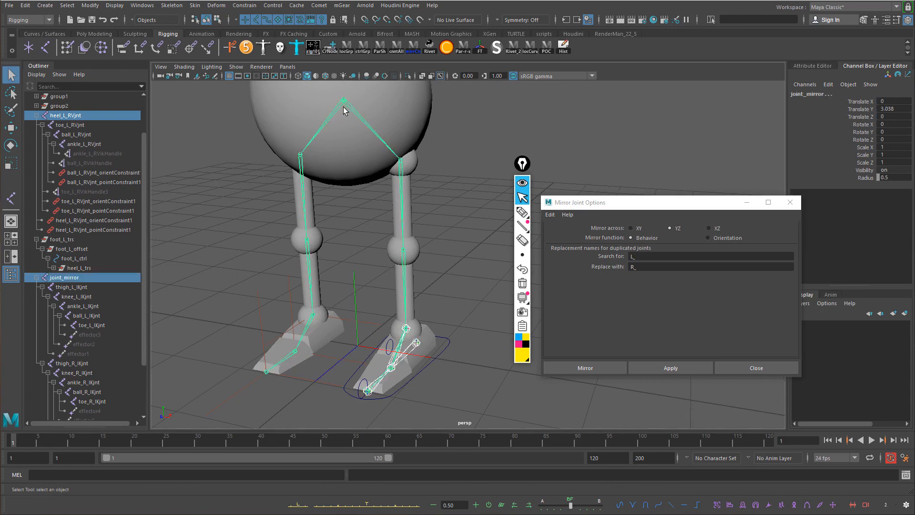
key("p")
Mirror heel_L_RVjnt across YZ with the Behavior function, replacing L_ with R_, and try moving heel_R_RVjnt before undoing the move
left_click_drag(441, 277, 429, 304, "alt")
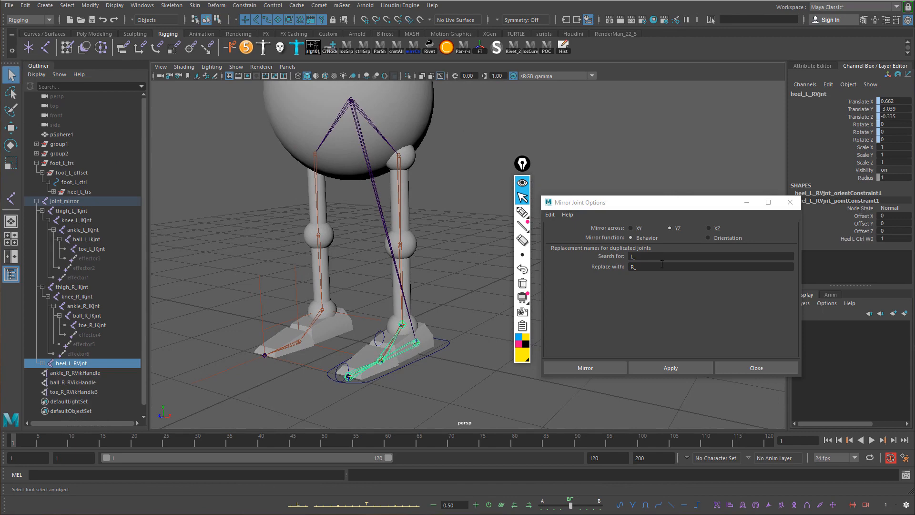
left_click(670, 367)
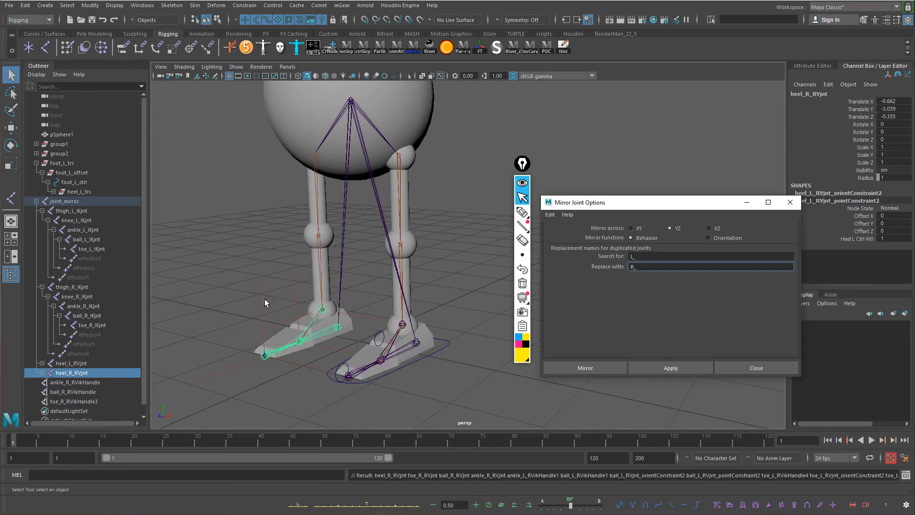
left_click_drag(339, 333, 357, 229, "alt")
left_click(340, 332)
left_click(340, 329)
key("w")
key("ctrl+z")
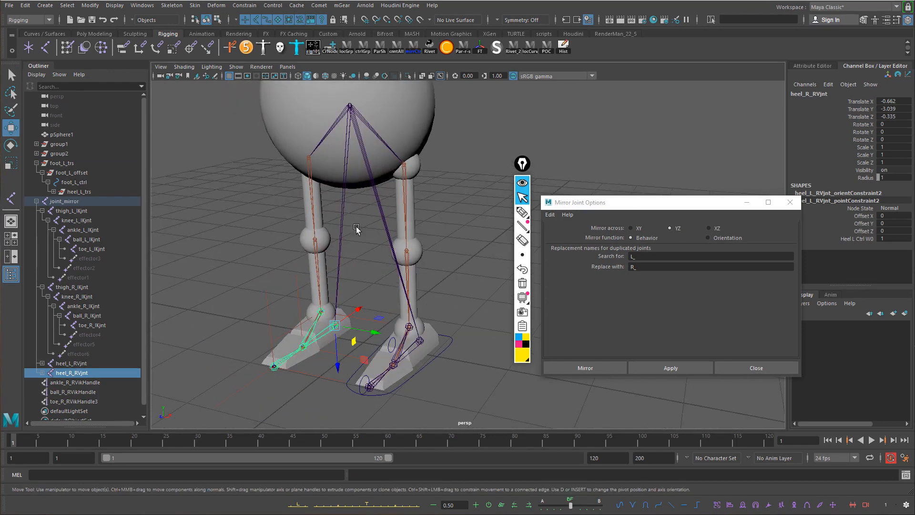
Compare the Move tool axis directions of thigh_R_IKjnt and thigh_L_IKjnt
left_click(308, 174)
left_click_drag(308, 174, 329, 158, "alt")
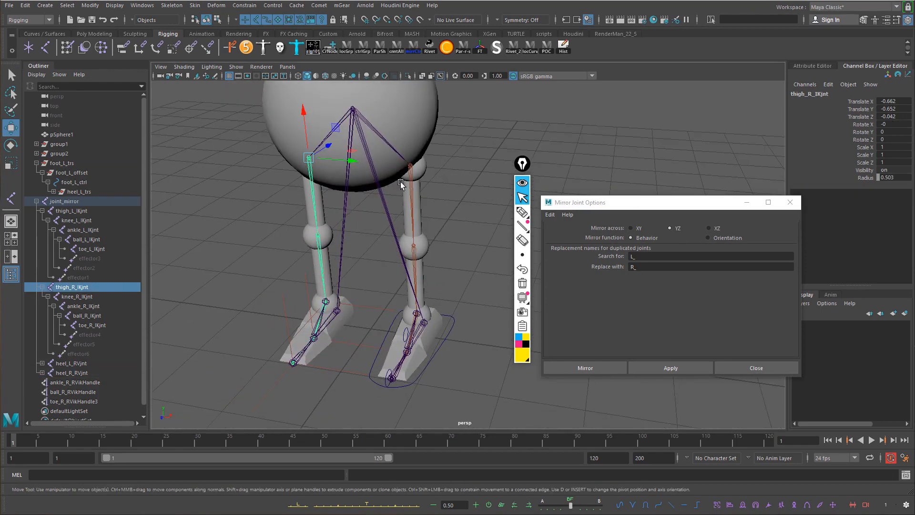
left_click(409, 167)
left_click_drag(444, 182, 453, 176, "alt")
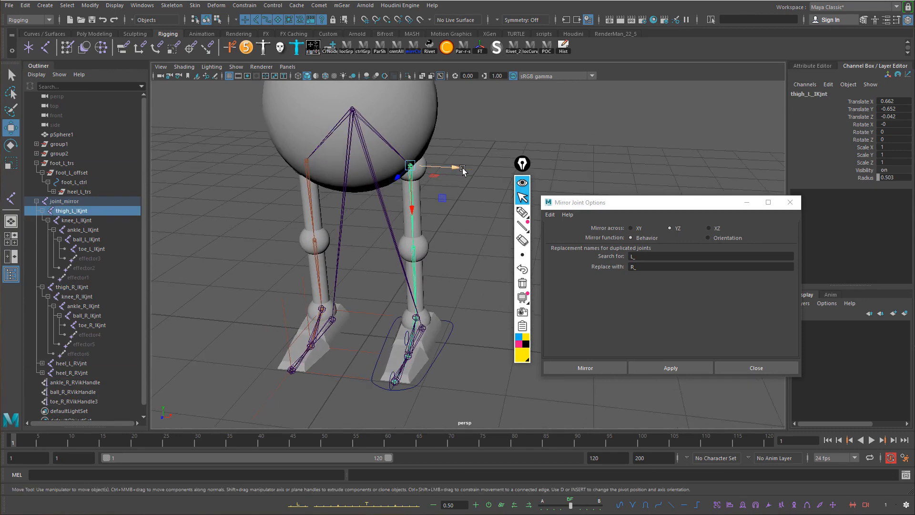
left_click(314, 165)
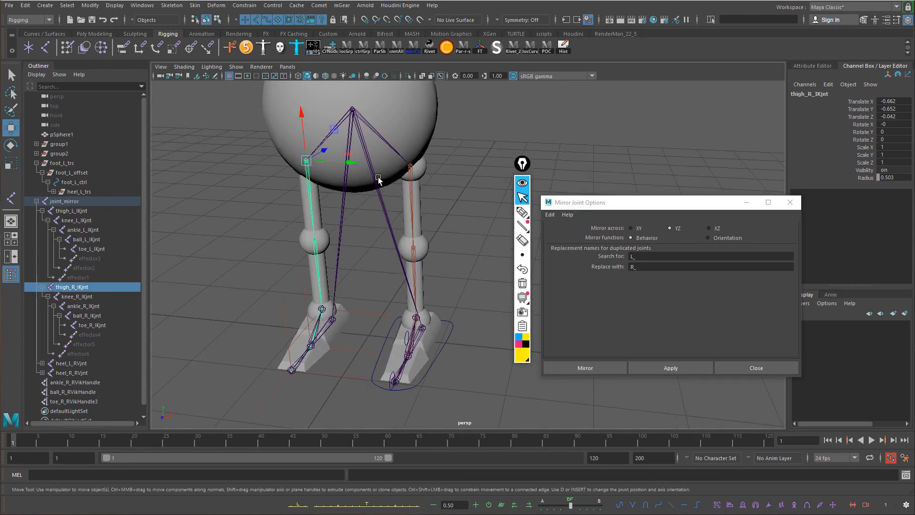
left_click(410, 168)
left_click_drag(410, 176, 391, 177, "alt")
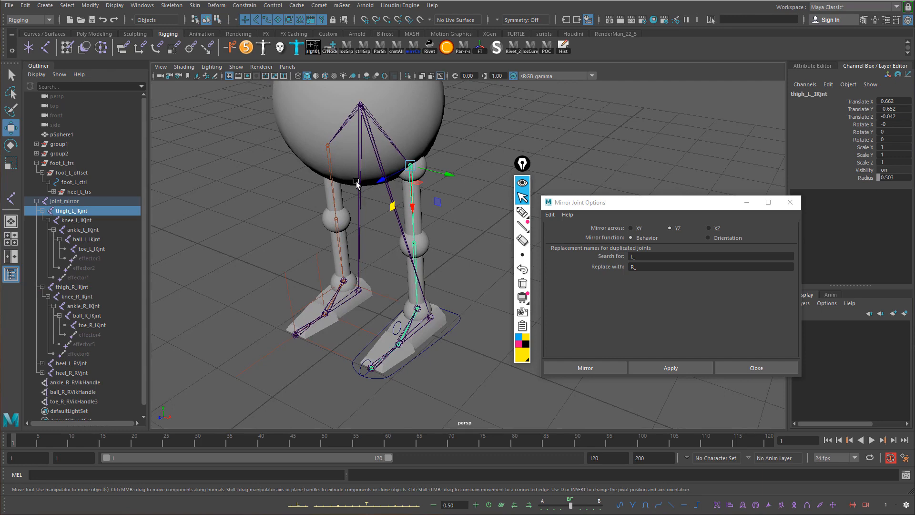
left_click(329, 165)
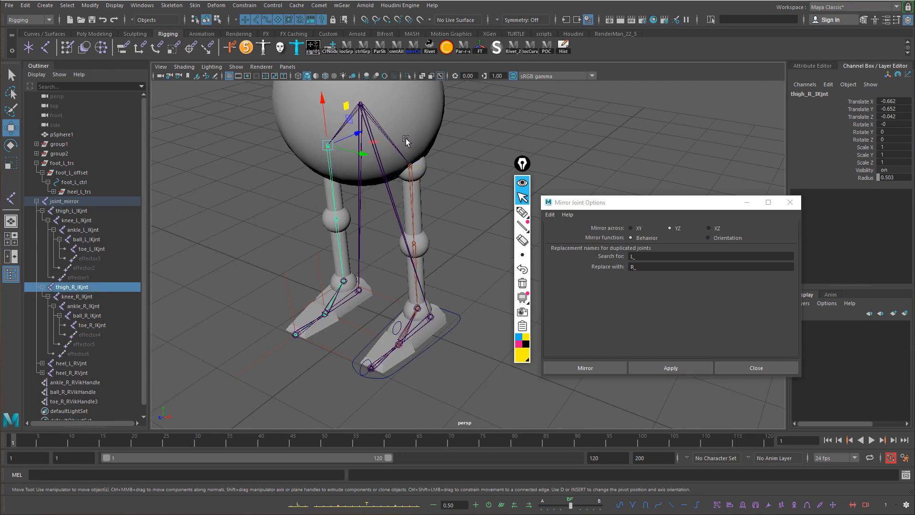
left_click_drag(415, 198, 441, 188, "alt")
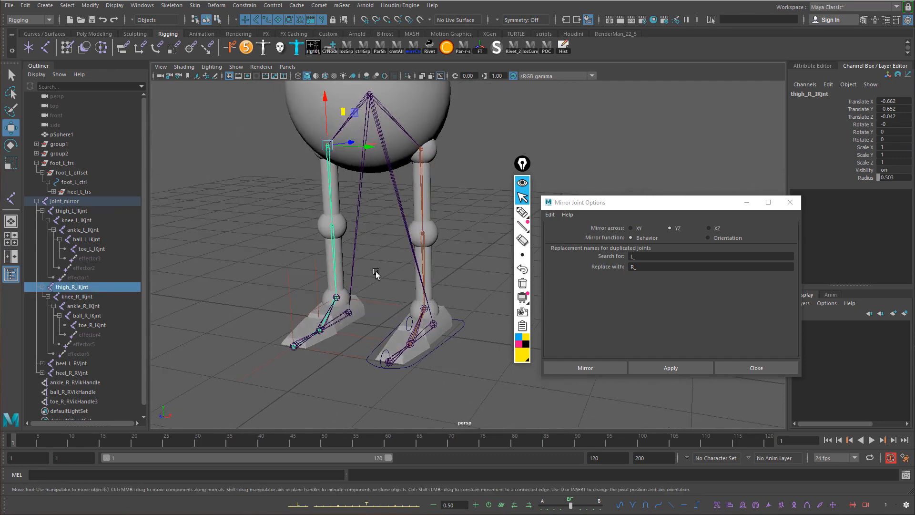
Delete the mirrored heel_R_RVjnt chain
left_click(348, 315)
key("q")
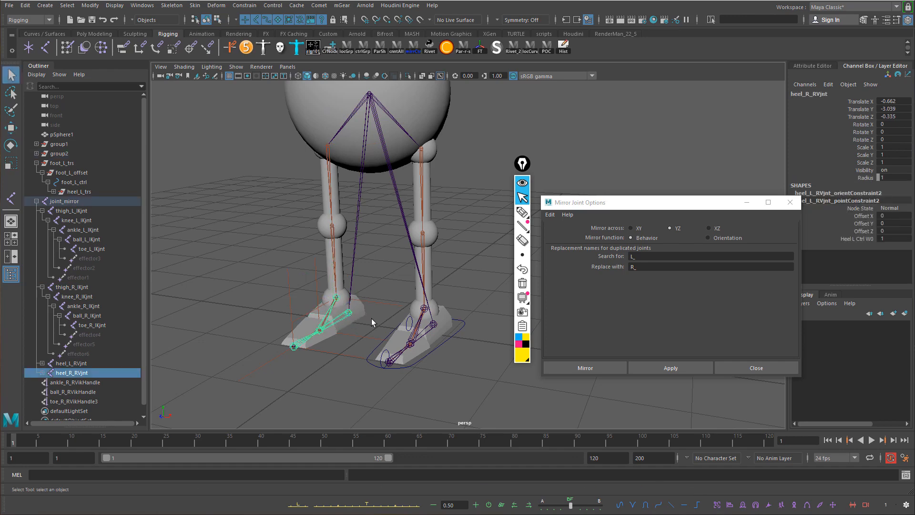
key("Delete")
middle_click_drag(384, 291, 400, 331, "alt")
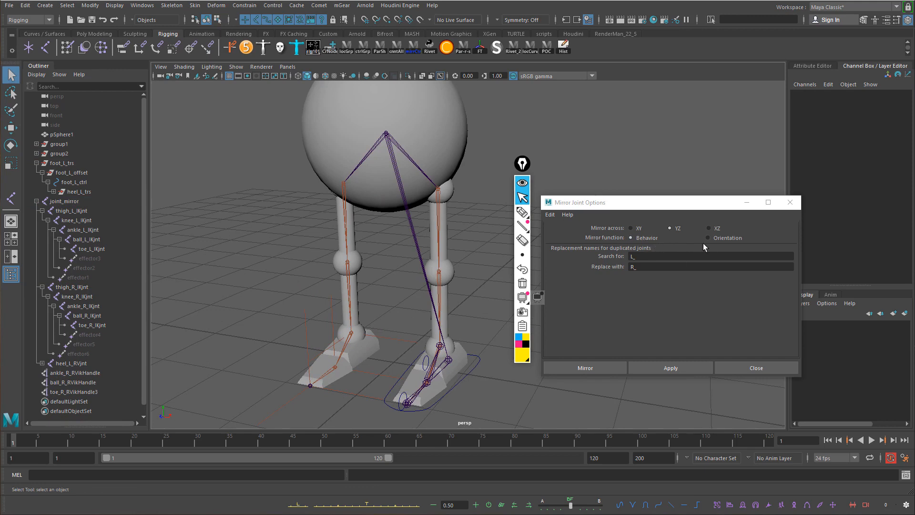
Try rotating thigh_R_IKjnt and thigh_L_IKjnt together with the Rotate tool, and undo the rotation
middle_click_drag(320, 240, 317, 246, "alt")
left_click(343, 216)
key("e")
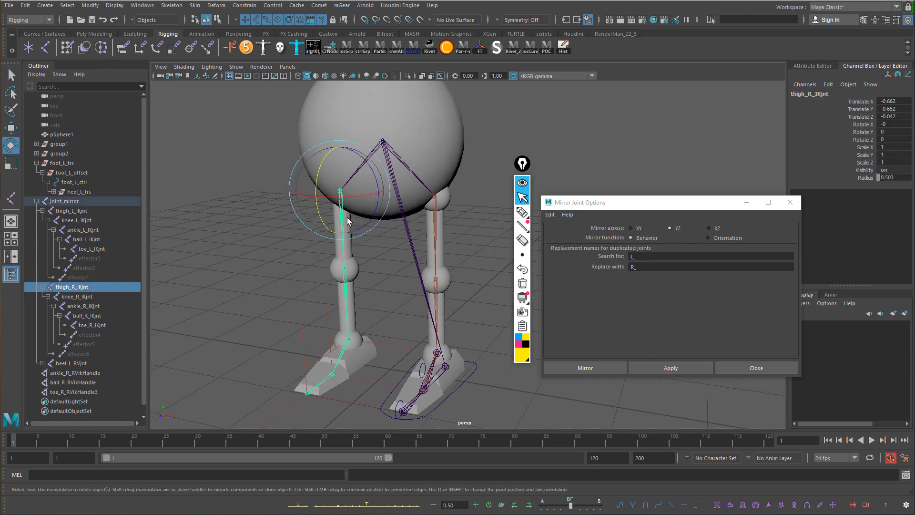
left_click(436, 206, "shift")
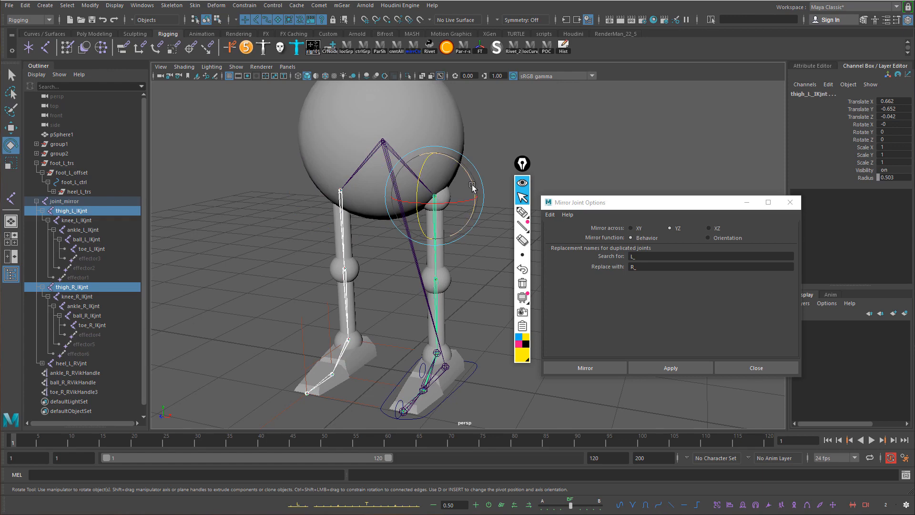
left_click_drag(472, 186, 476, 194)
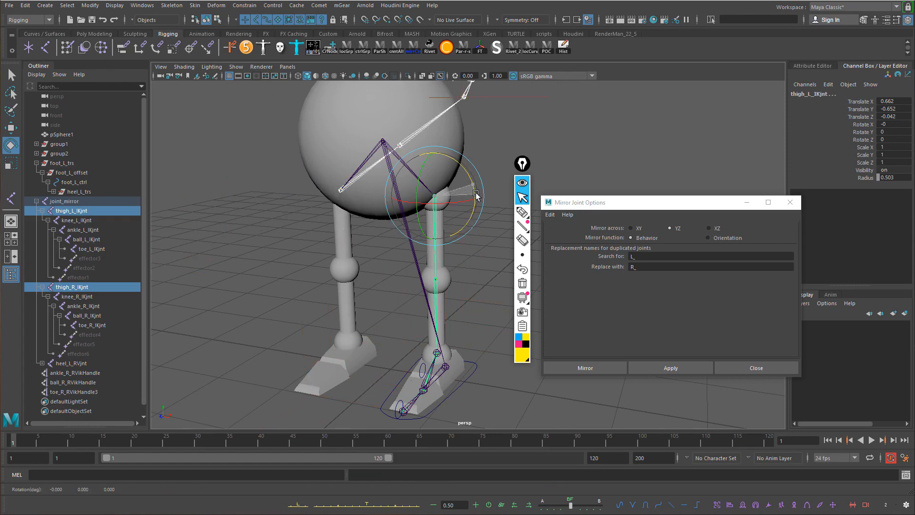
key("ctrl+z")
Draw a four-joint test chain above the sphere in the side view with the Joint tool
middle_click_drag(465, 230, 443, 220, "alt")
left_click_drag(443, 219, 448, 240, "alt")
key("space")
key("space")
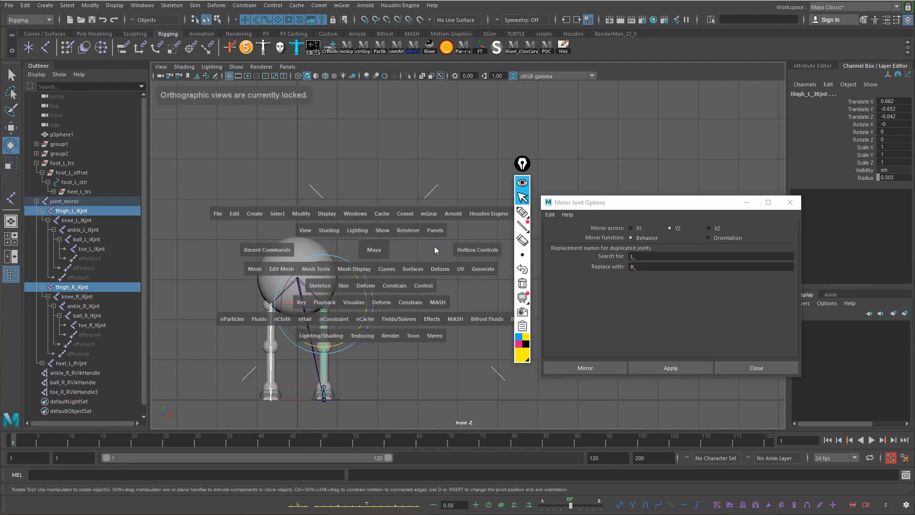
left_click_drag(374, 250, 434, 250)
right_click_drag(410, 258, 335, 276, "alt")
middle_click_drag(335, 276, 330, 303, "alt")
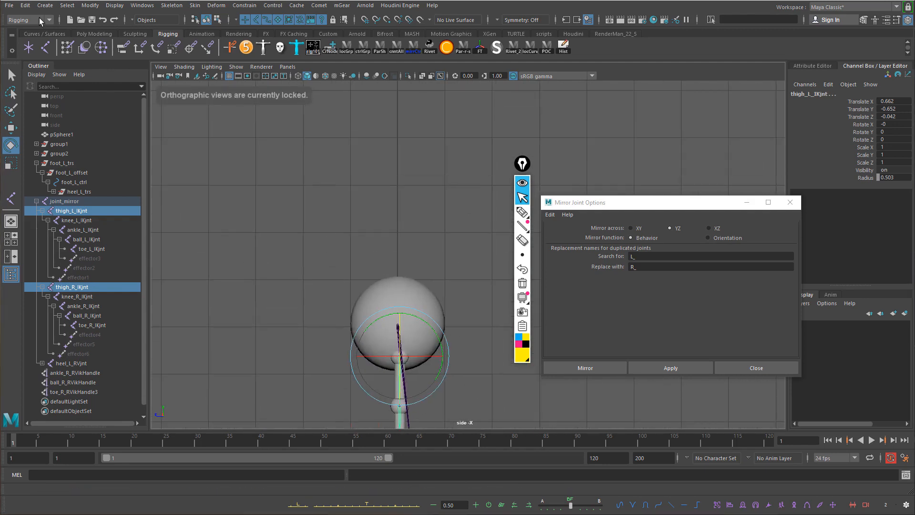
left_click(46, 48)
middle_click_drag(399, 169, 380, 190, "alt")
left_click(380, 171)
left_click(364, 230)
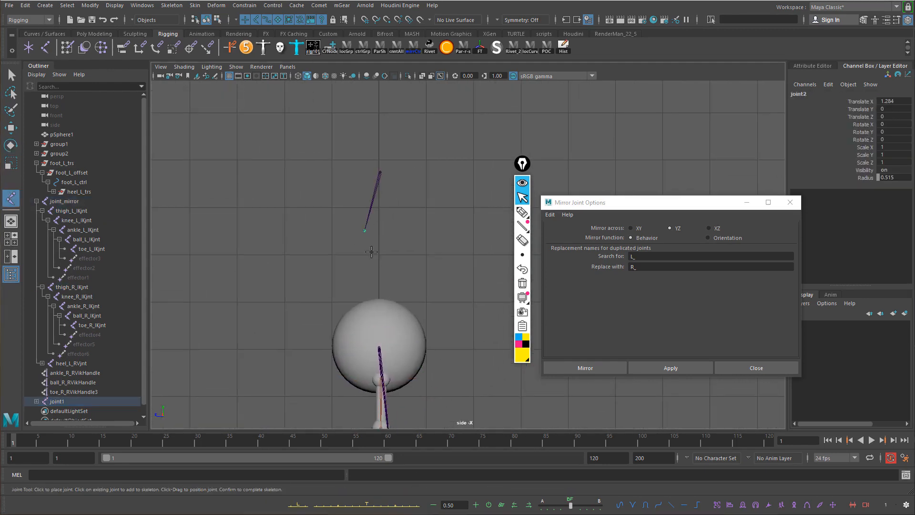
left_click(383, 274)
left_click(376, 289)
Move the test chain sideways in the front view to about 1.117 in Translate X and return to the perspective view
key("space")
left_click_drag(366, 290, 355, 252)
key("w")
left_click_drag(278, 129, 325, 105)
key("space")
left_click_drag(394, 173, 380, 167, "alt")
right_click_drag(379, 167, 371, 161, "alt")
left_click_drag(371, 162, 451, 224, "alt")
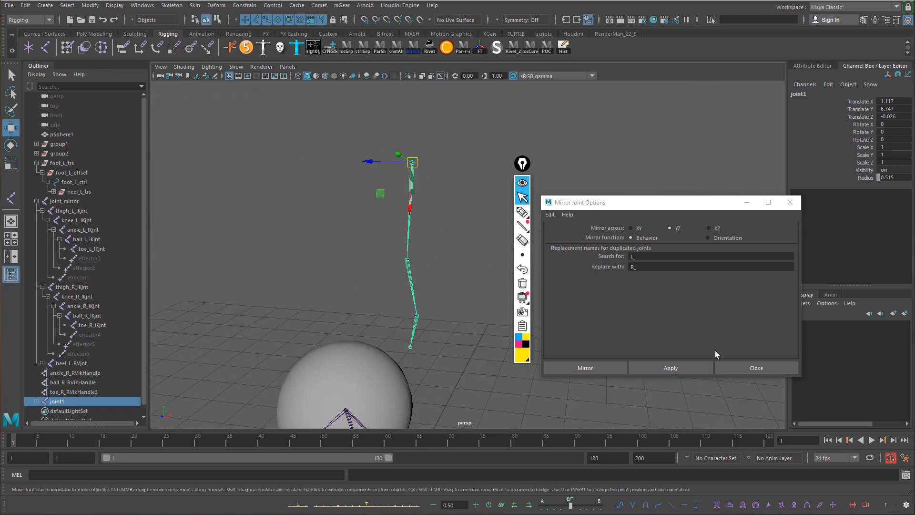
Mirror the test chain across YZ with the Behavior function, try rotating both root joints together, and undo the rotation
left_click(693, 367)
left_click_drag(351, 238, 439, 191, "alt")
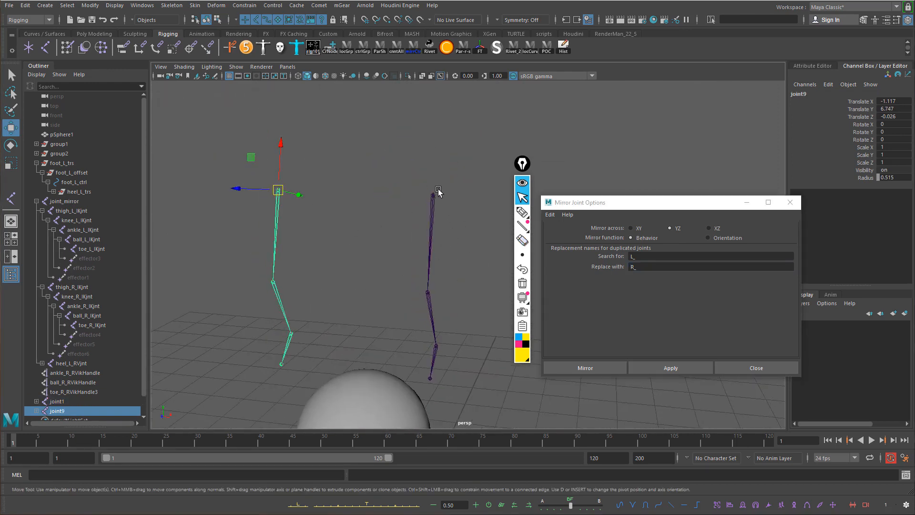
left_click(433, 193, "shift")
key("e")
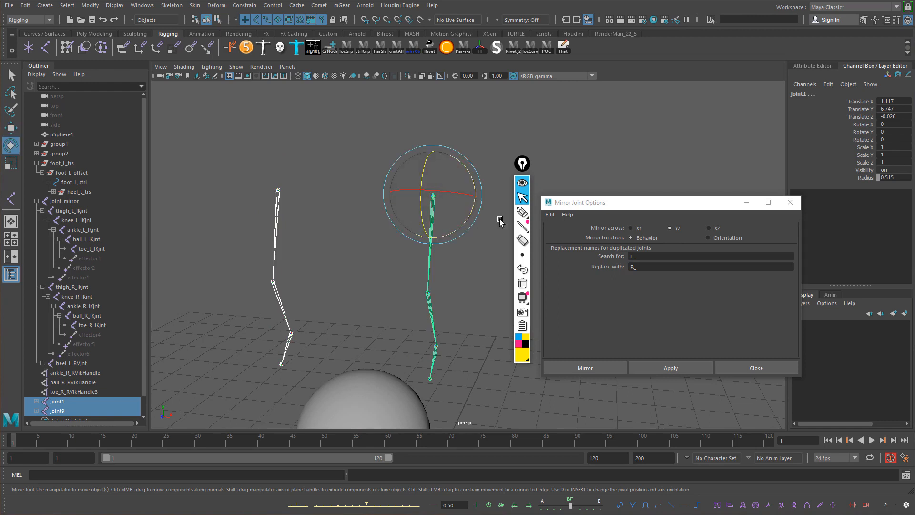
left_click_drag(476, 212, 292, 179)
key("ctrl+z")
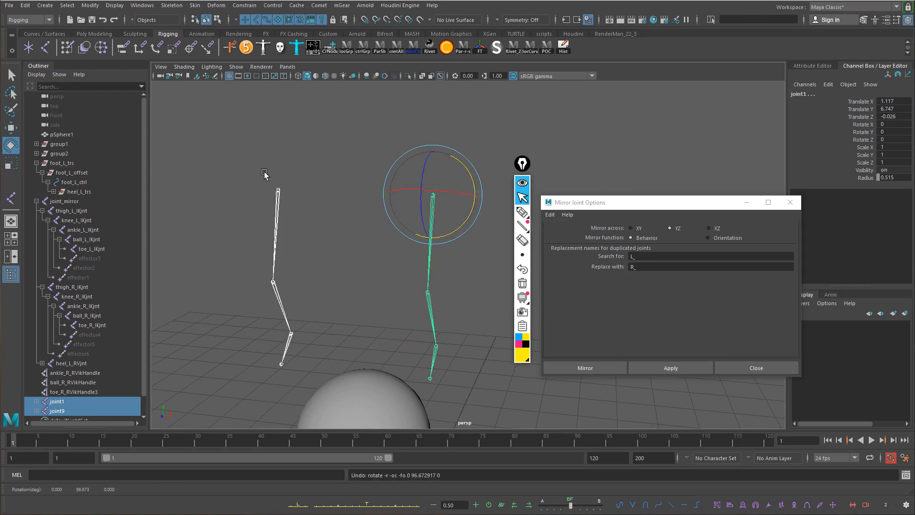
Delete the mirrored test chain and mirror the original test chain across YZ with the Orientation function
left_click(288, 204)
left_click(278, 200)
key("Delete")
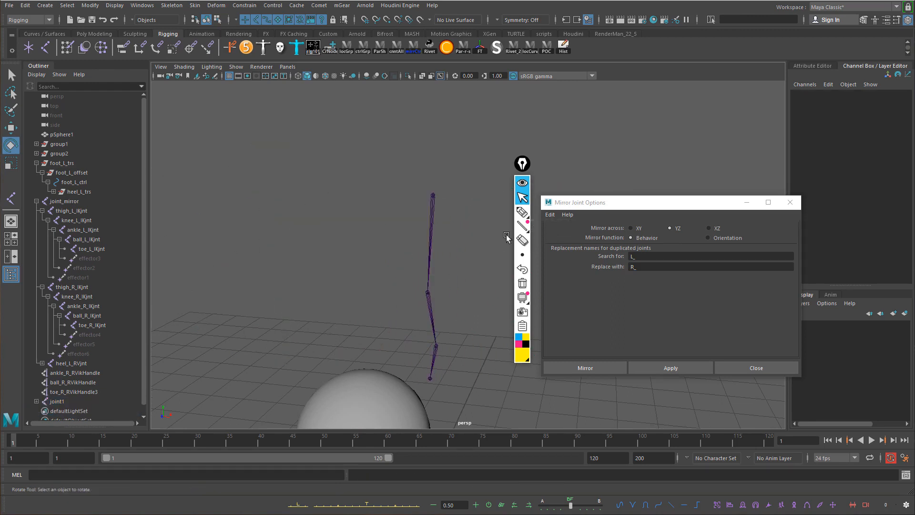
left_click(432, 205)
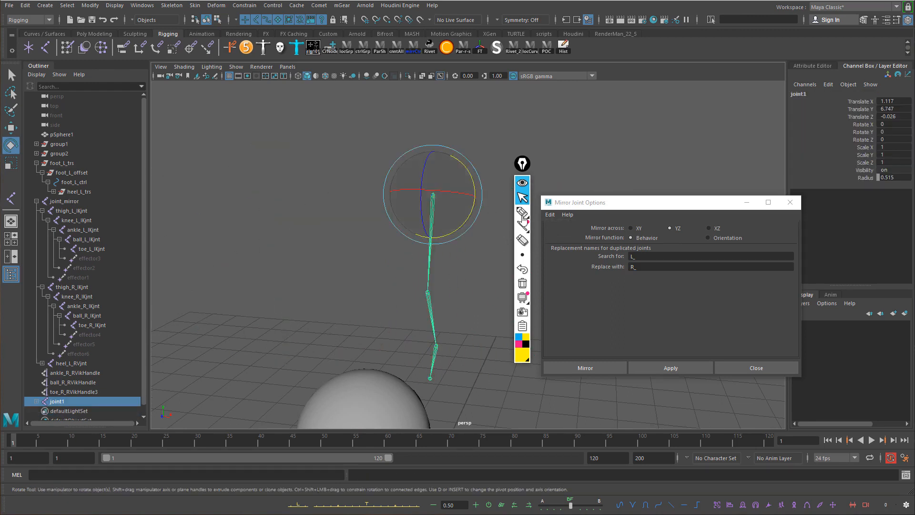
left_click(708, 237)
left_click(687, 369)
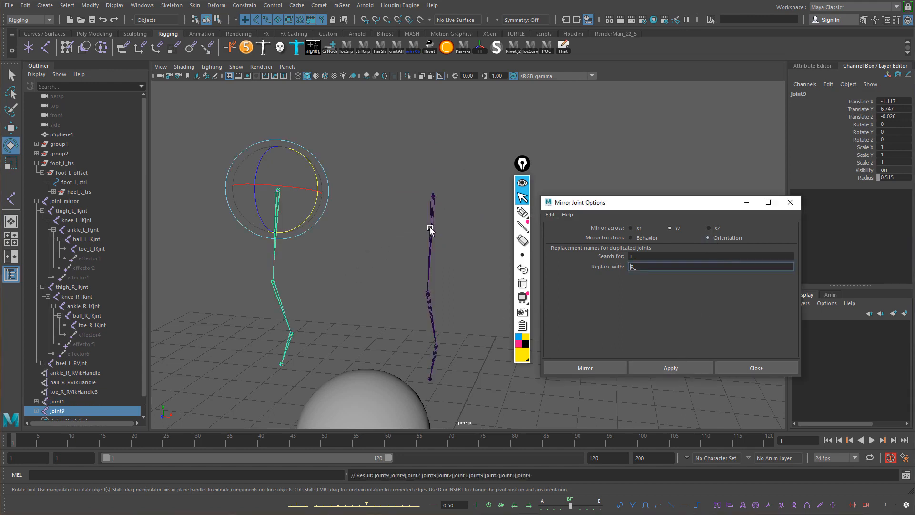
Try rotating both test chains together from their root joints in each direction, undoing each rotation
left_click(430, 226, "shift")
left_click_drag(469, 215, 460, 188)
key("ctrl+z")
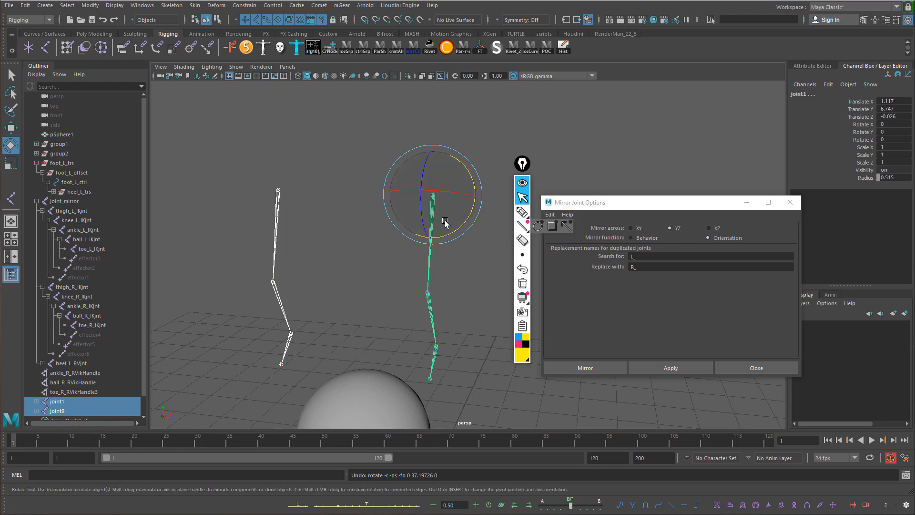
left_click_drag(467, 223, 488, 235)
key("ctrl+z")
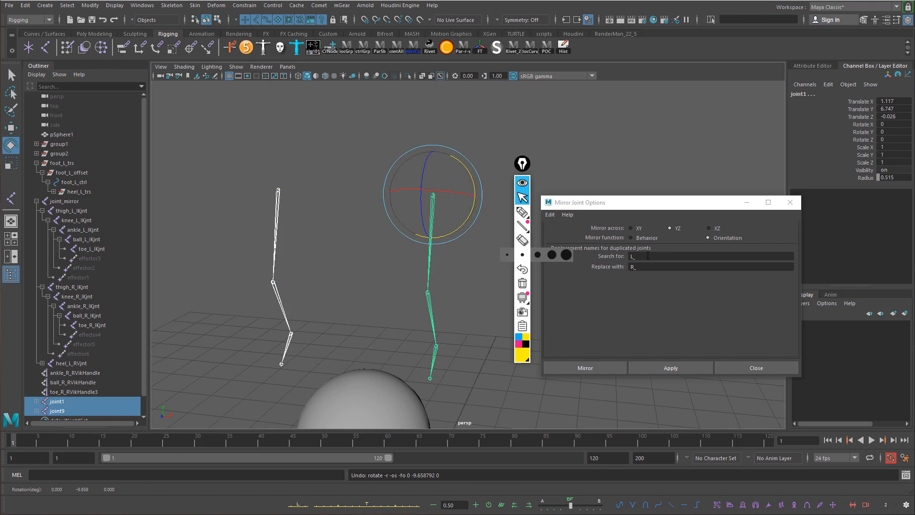
Delete both the mirrored and the original test joint chains
left_click_drag(281, 222, 227, 225)
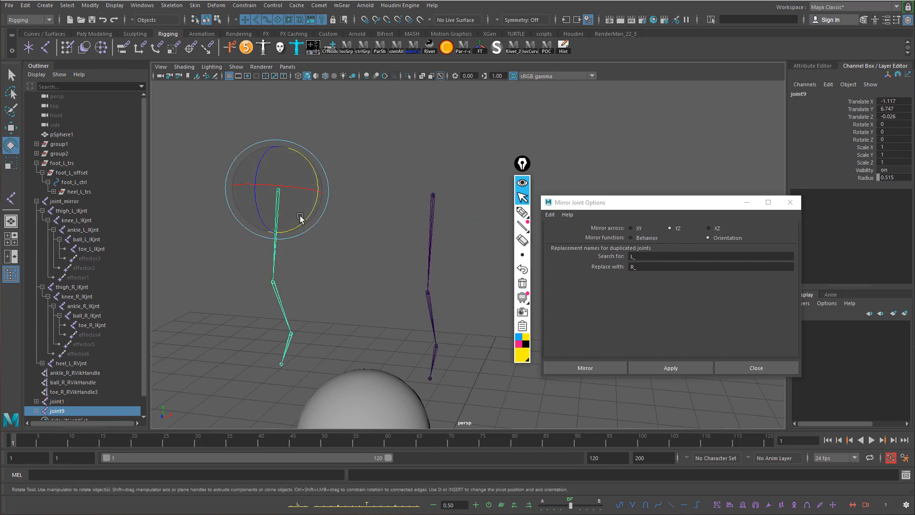
key("Delete")
left_click(442, 215)
key("Delete")
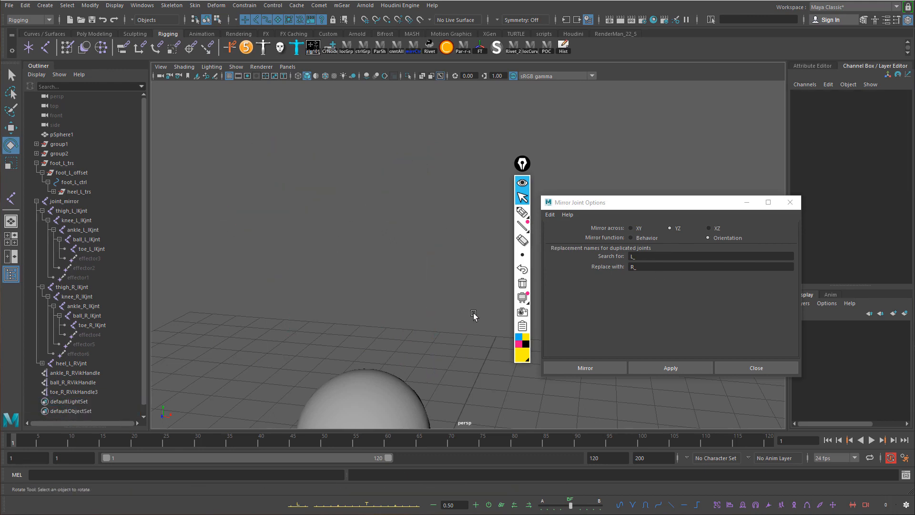
Mirror heel_L_RVjnt across YZ with the Behavior function, replacing L_ with R_
left_click_drag(438, 348, 417, 259, "alt")
left_click(432, 369)
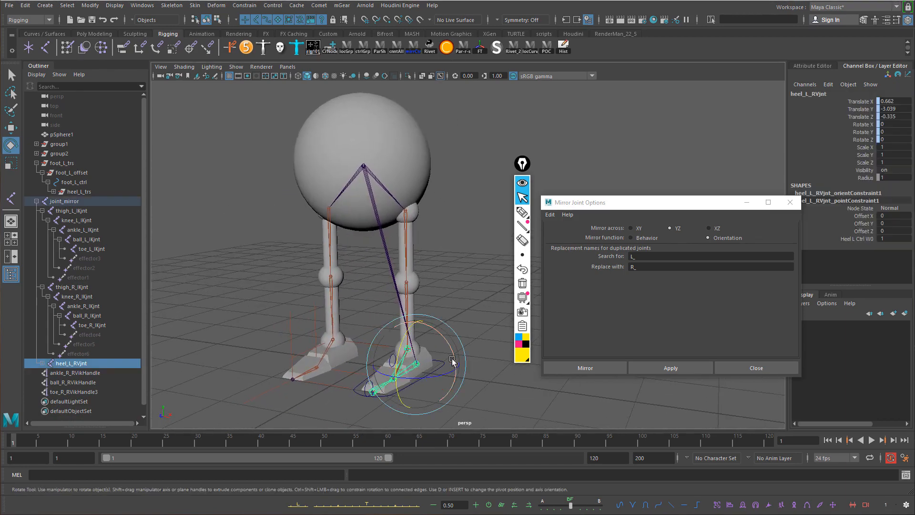
key("q")
mouse_move(451, 354)
left_mouse_down("alt")
mouse_move(474, 347)
mouse_move(439, 351)
left_mouse_up("alt")
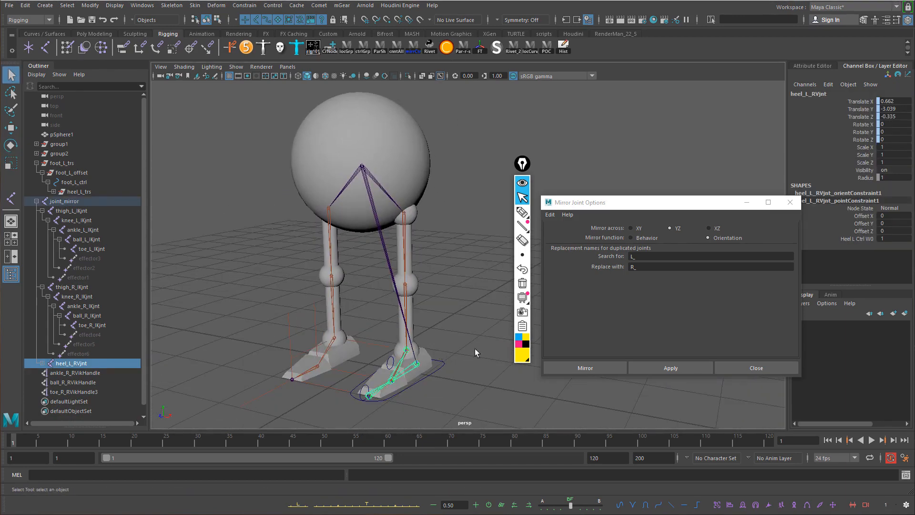
left_click(650, 238)
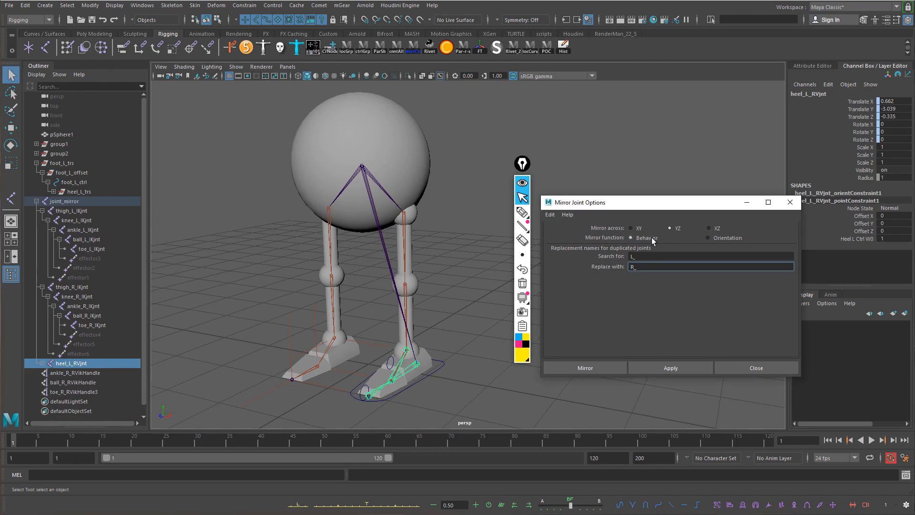
left_click(666, 365)
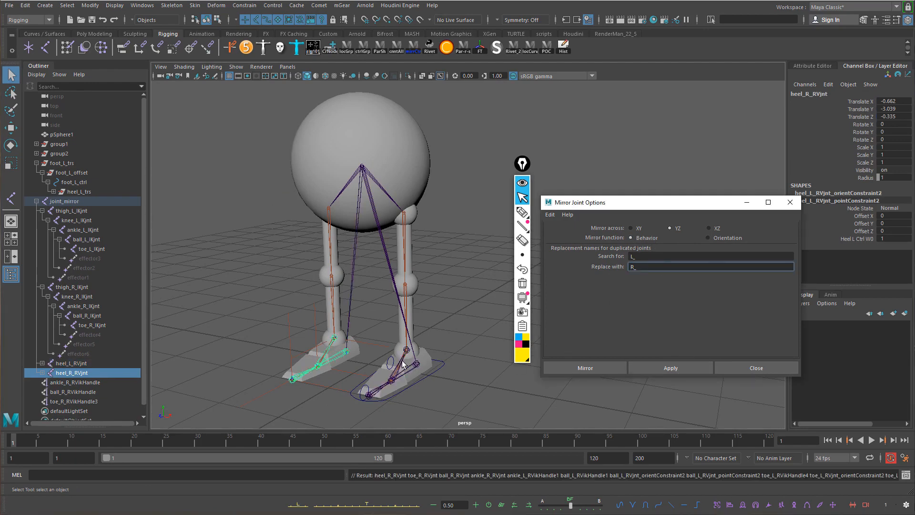
Unparent the reverse foot chains heel_L_RVjnt and heel_R_RVjnt from joint_mirror
left_click_drag(395, 245, 375, 248, "alt")
left_click_drag(431, 365, 401, 365, "alt")
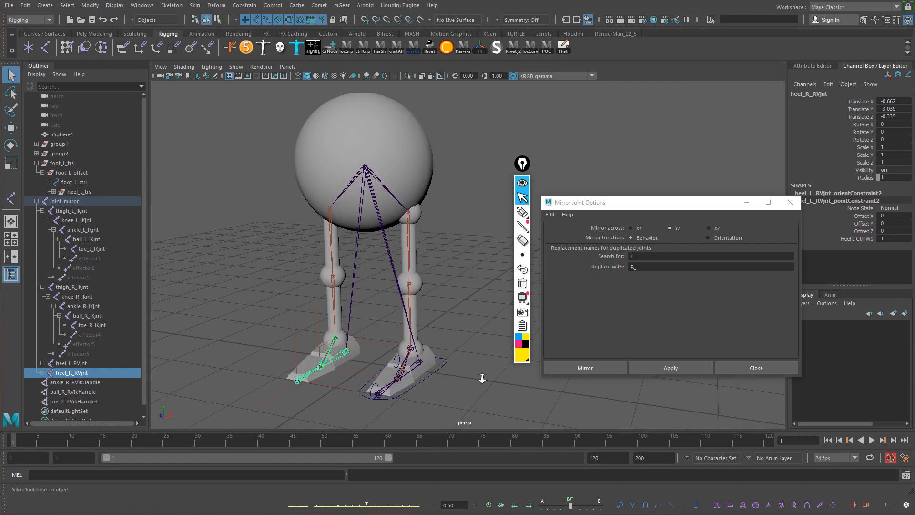
left_click_drag(479, 374, 403, 377, "alt")
left_click(402, 376, "shift")
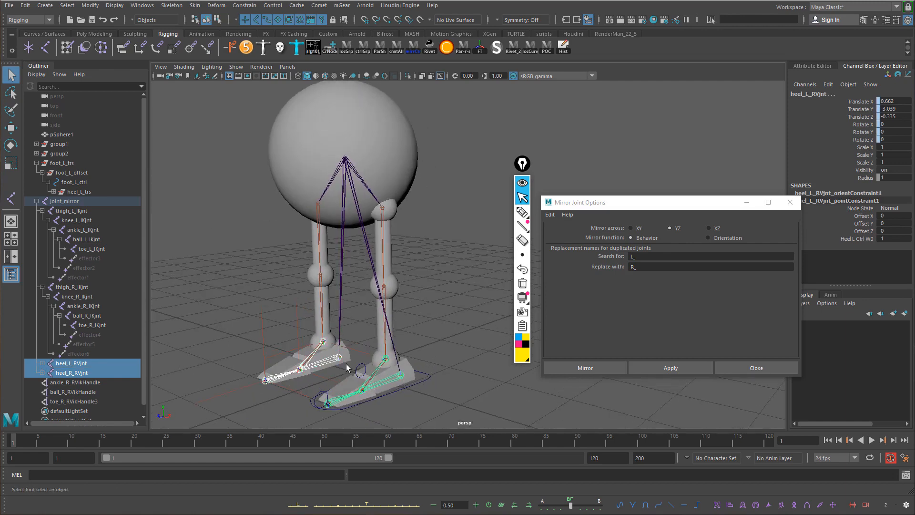
left_click(415, 378)
left_click(400, 378, "shift")
key("shift+p")
Unparent the leg chains thigh_L_IKjnt and thigh_R_IKjnt from joint_mirror
left_click(384, 218)
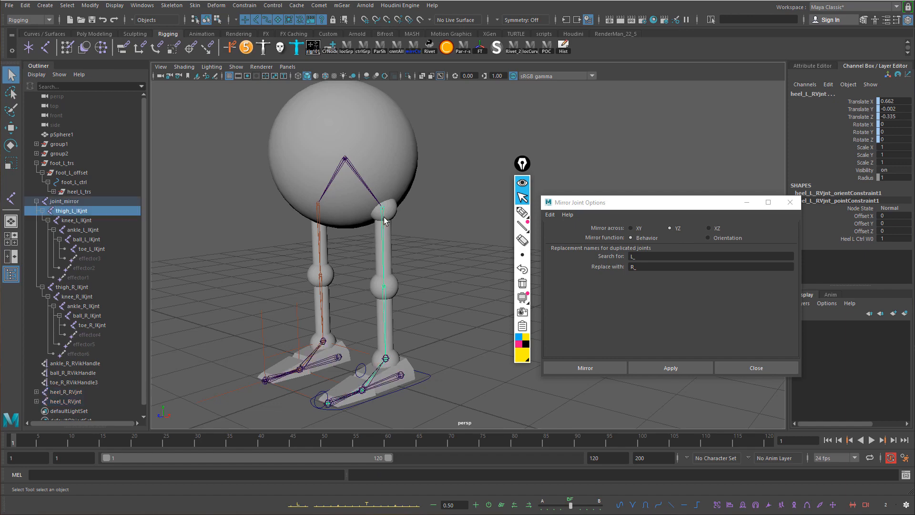
left_click(318, 208, "shift")
key("shift+p")
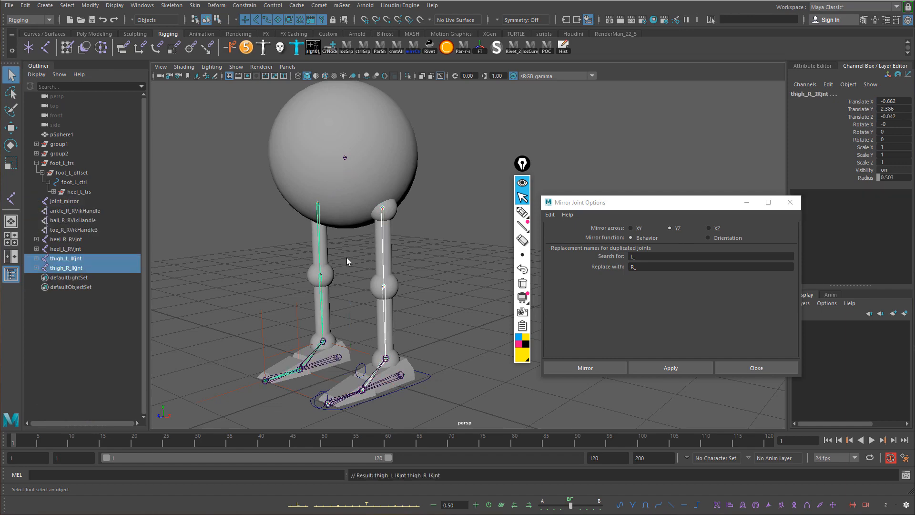
Try moving foot_L_ctrl forward and slightly up to test the left foot, and undo the move
left_click_drag(347, 258, 378, 267, "alt")
left_click(336, 364)
left_click_drag(338, 364, 384, 335, "alt")
middle_click_drag(384, 335, 423, 260, "alt")
right_click_drag(423, 259, 461, 323, "alt")
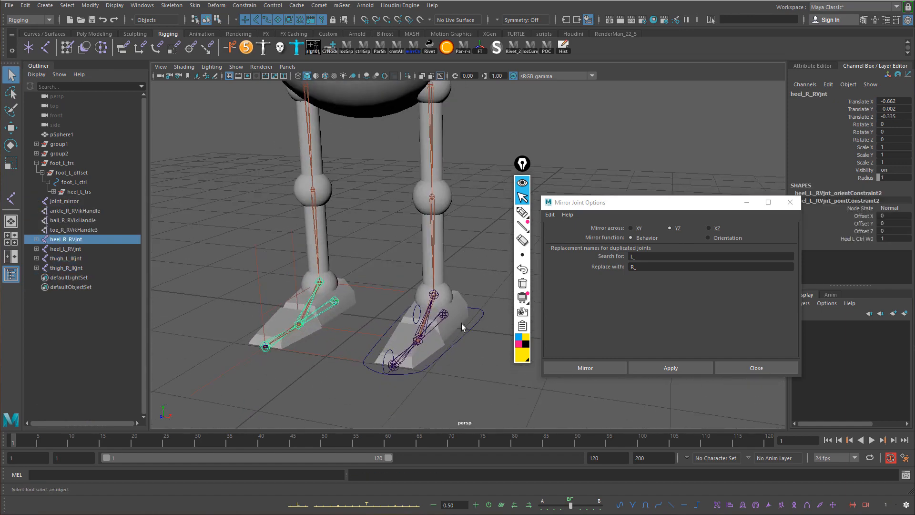
left_click_drag(462, 323, 384, 351, "alt")
left_click(442, 342)
key("w")
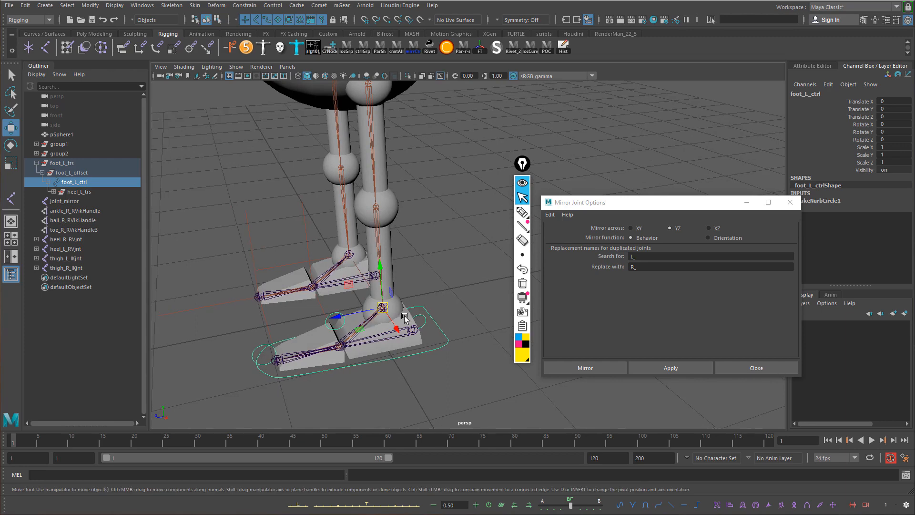
left_click_drag(349, 285, 327, 285)
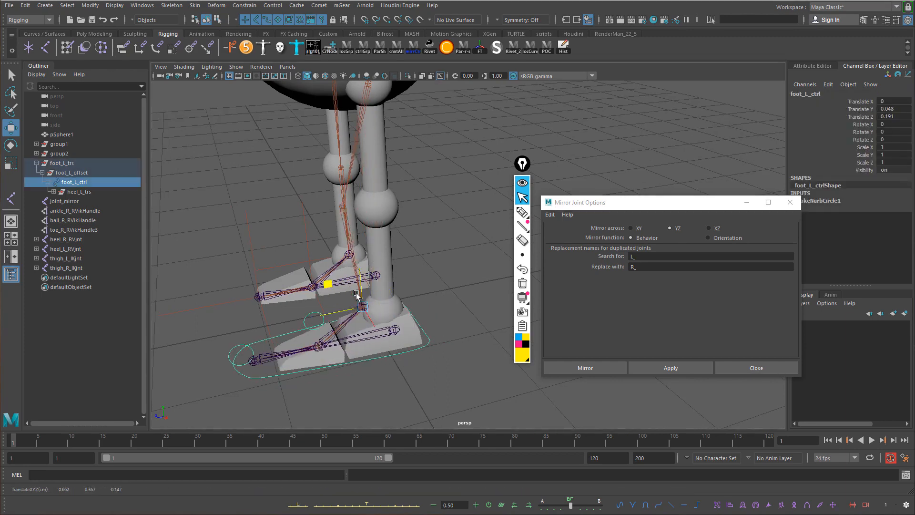
key("ctrl+z")
Try rotating ball_L_ctrl to test the ball roll, and undo the rotation
left_click(344, 331)
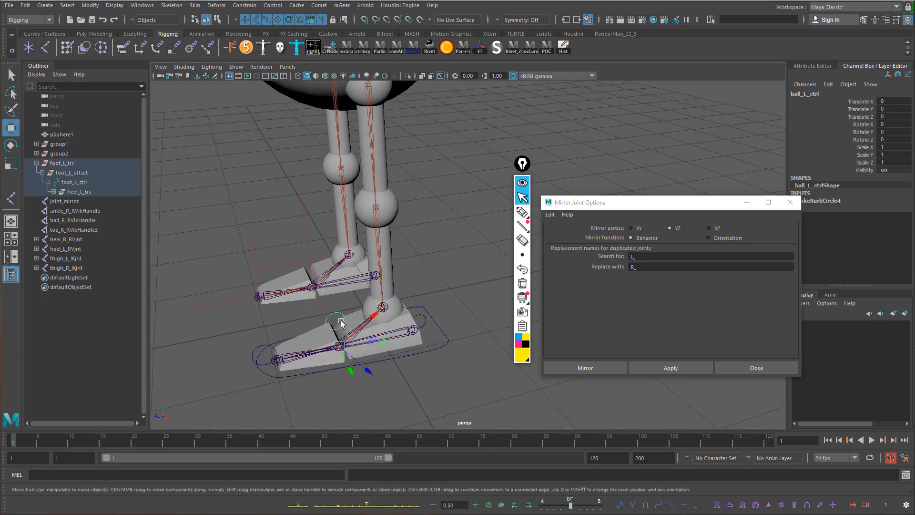
key("e")
left_click_drag(349, 310, 334, 324)
key("ctrl+z")
Collapse the foot_L_trs hierarchy, place foot_L_trs in a group at the world origin, and duplicate that group
left_click(437, 348)
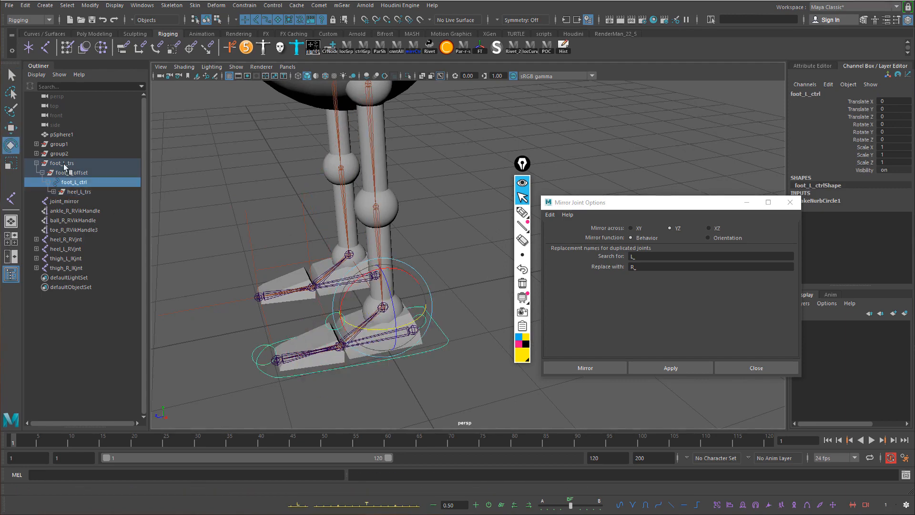
left_click(63, 165)
left_click_drag(372, 238, 443, 249, "alt")
left_click_drag(371, 300, 416, 285, "alt")
key("w")
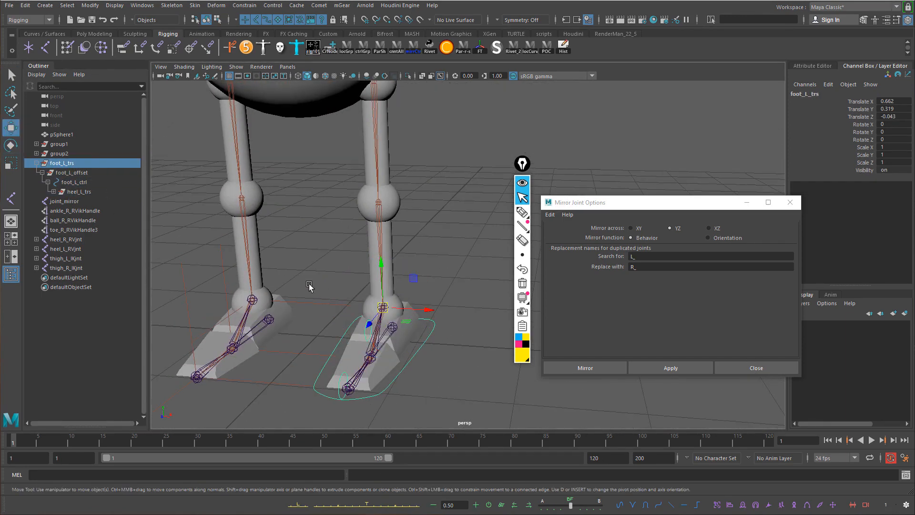
middle_click_drag(308, 288, 365, 272, "alt")
left_click(37, 163)
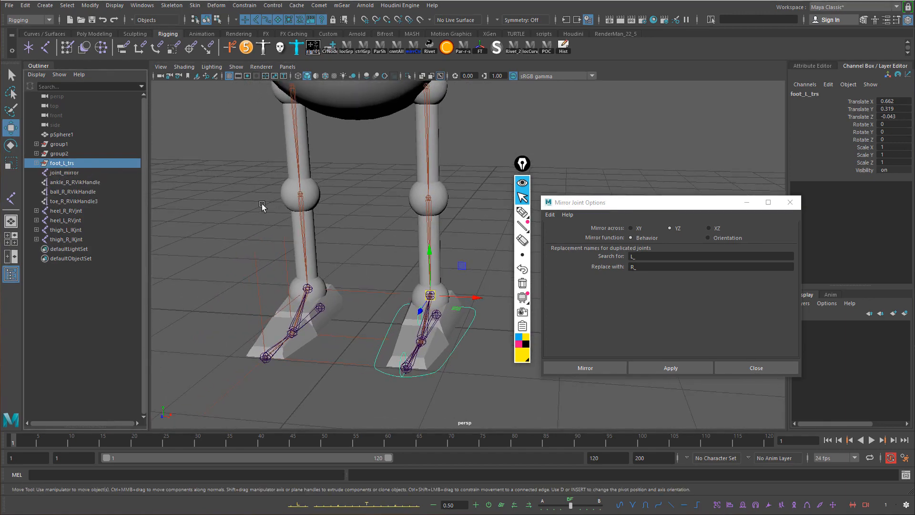
middle_click_drag(260, 202, 234, 206, "alt")
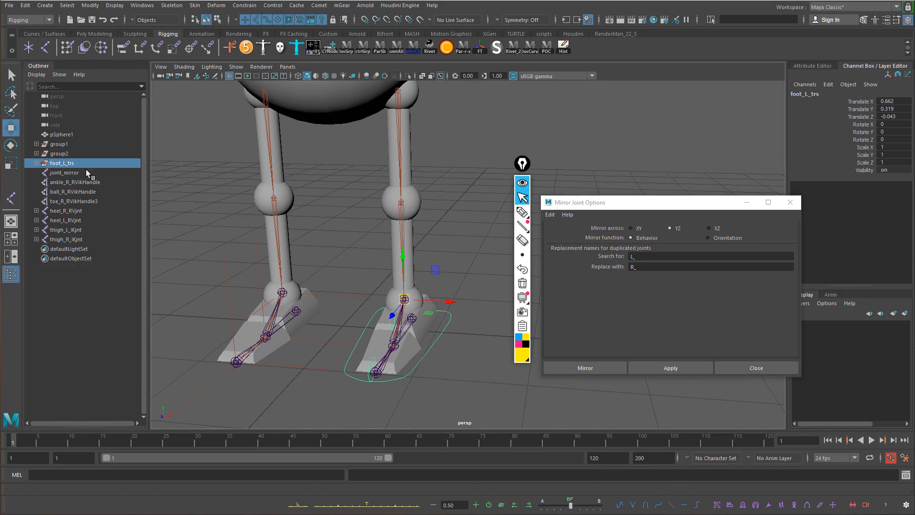
key("ctrl+g")
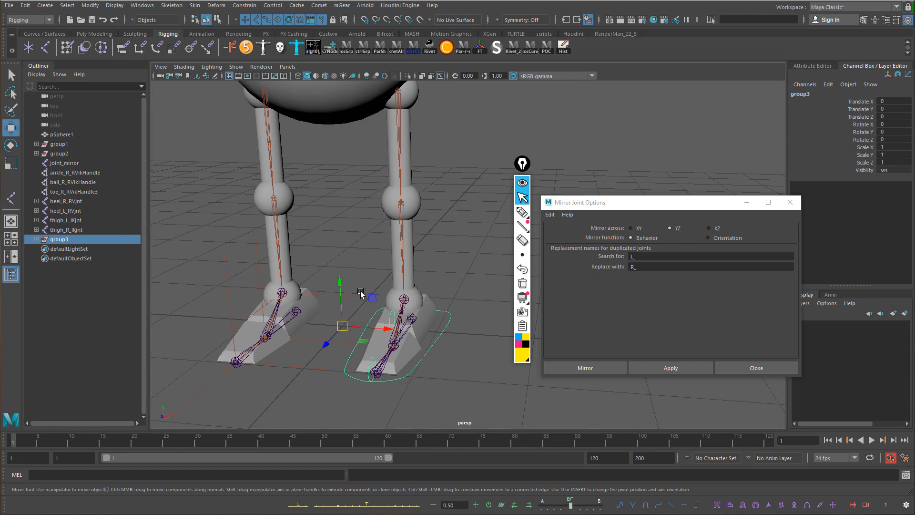
key("ctrl+d")
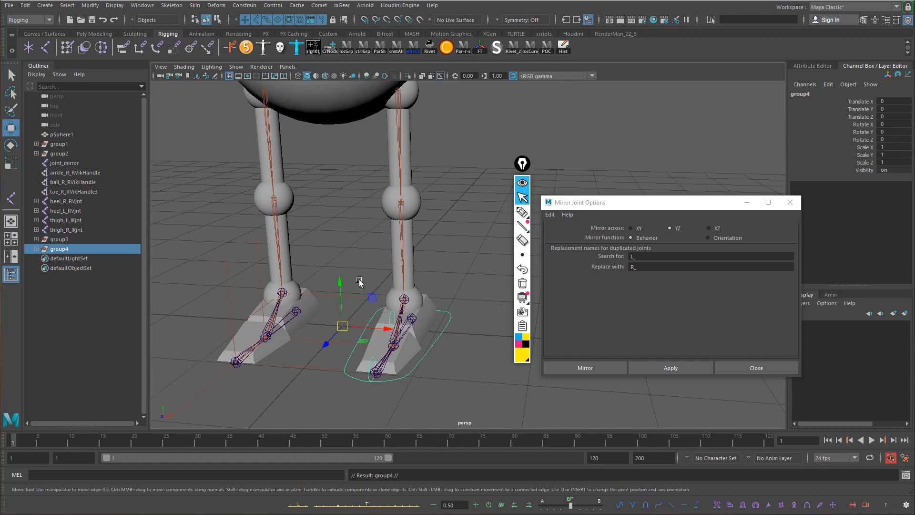
Mirror the duplicated foot control group group4 to the right side by setting its Scale X to -1
double_click(890, 146)
type("-1")
key("Return")
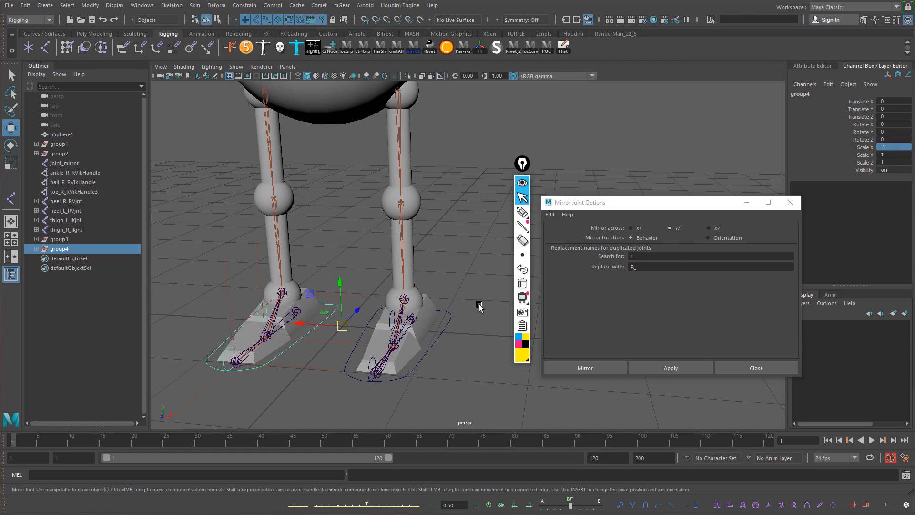
left_click_drag(375, 289, 355, 296, "alt")
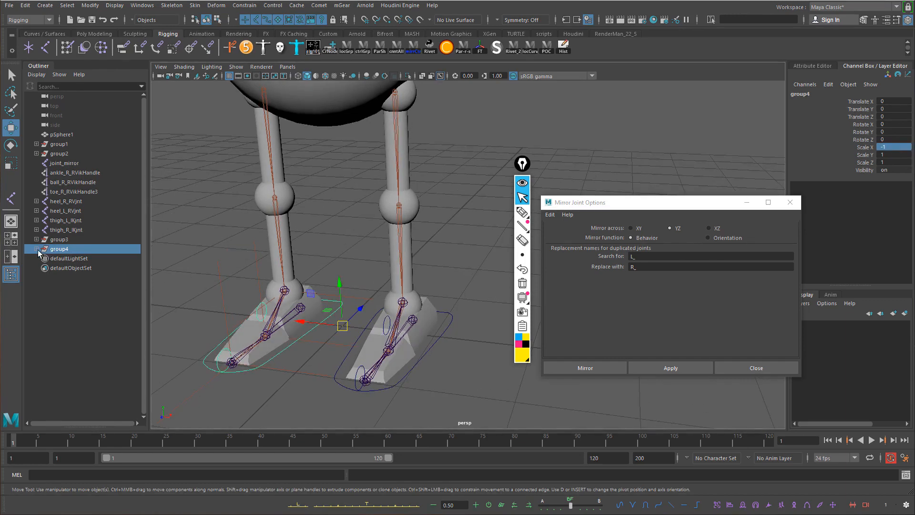
Unparent the mirrored foot_L_trs from group4 and delete the emptied group4
left_click(37, 249)
left_click(79, 259)
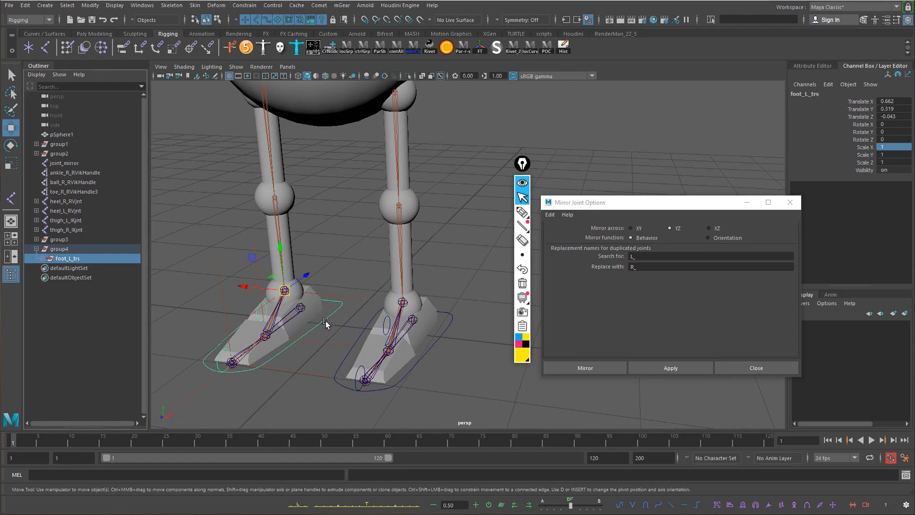
key("shift+p")
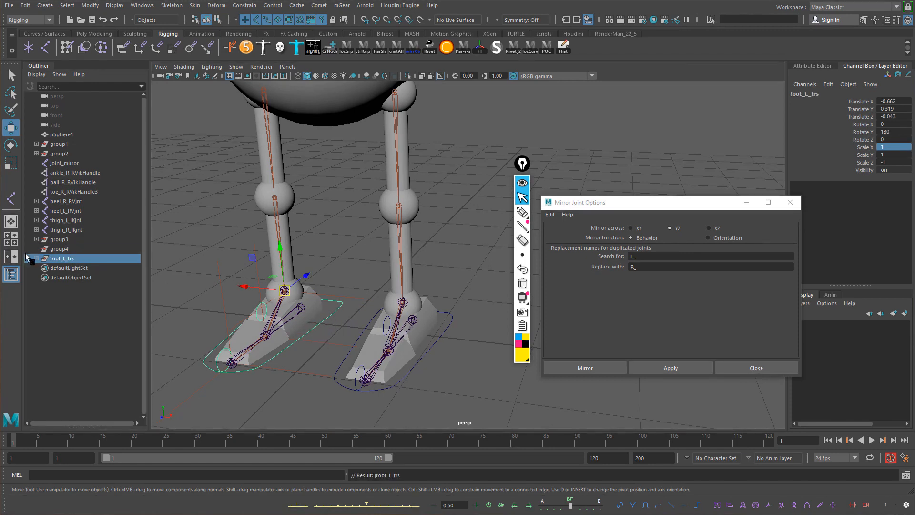
left_click(61, 248)
key("Delete")
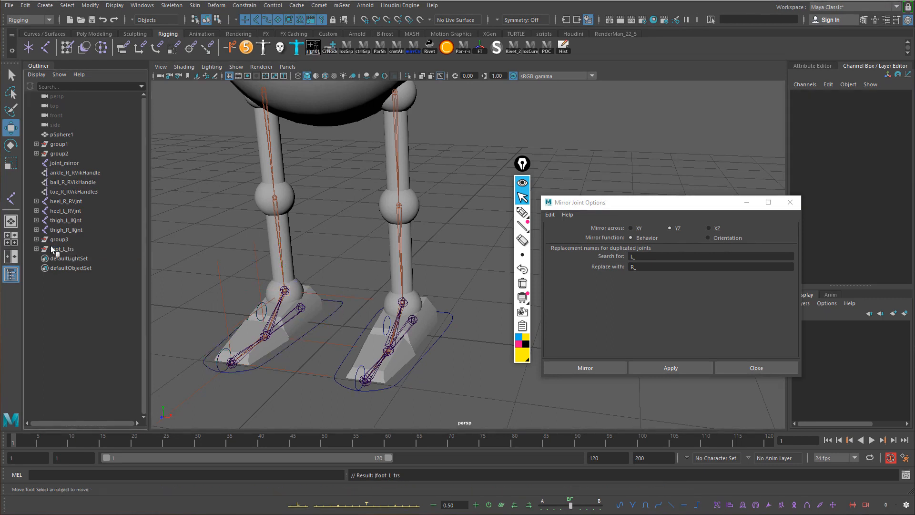
Unparent the original foot_L_trs from group3 and delete the emptied group3
left_click(36, 239)
left_click(79, 250)
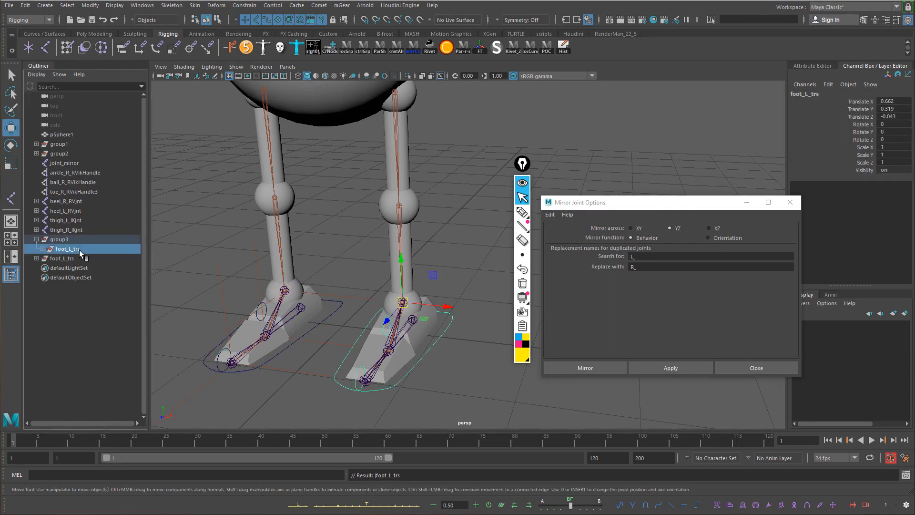
key("shift+p")
left_click(55, 239)
key("Delete")
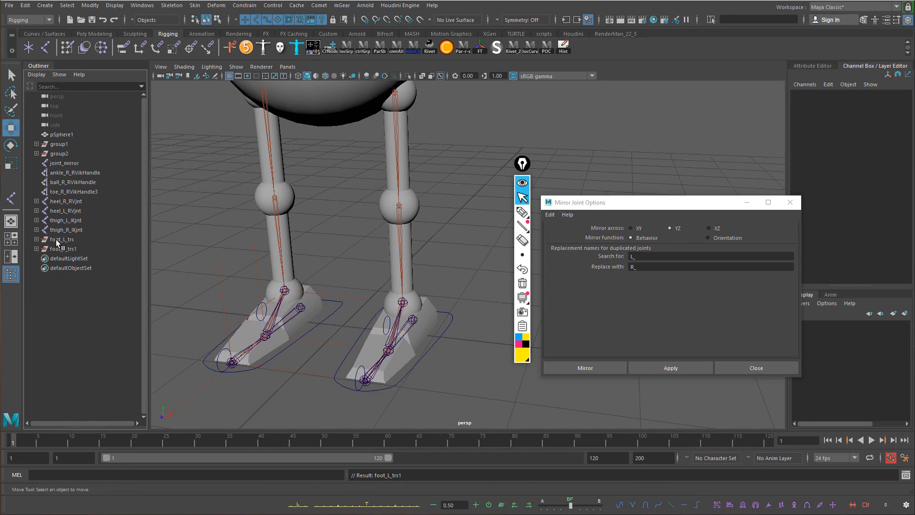
Expand the whole foot_L_trs1 hierarchy and select the mirrored foot_L_ctrl on the right foot
left_click(67, 250)
left_click(36, 249, "shift")
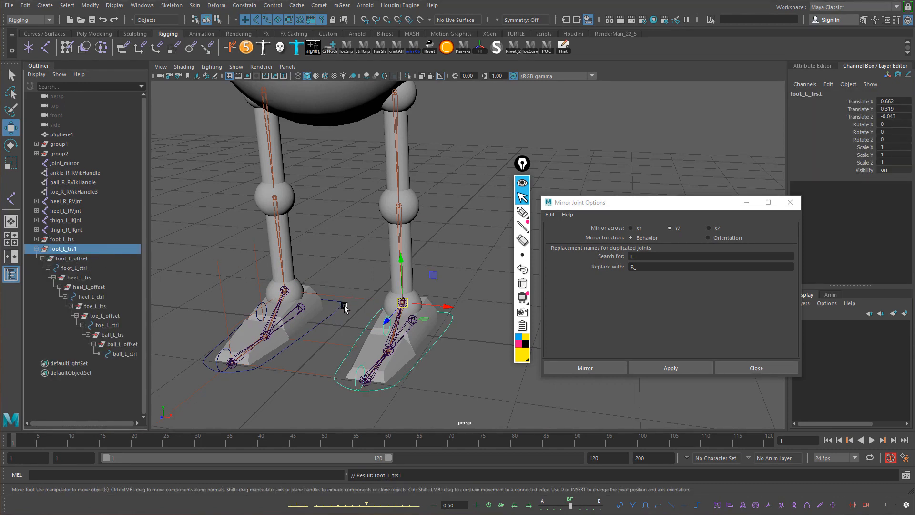
left_click(329, 311)
left_click_drag(347, 305, 288, 293, "alt")
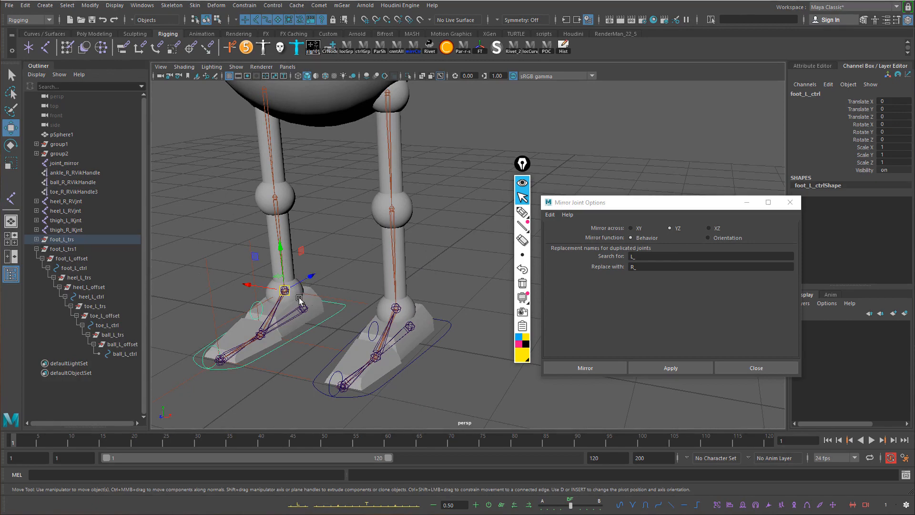
left_click_drag(302, 298, 304, 256, "alt")
Try rotating the mirrored ball_L_ctrl about Y on the right foot, and undo the rotation
left_click(261, 313)
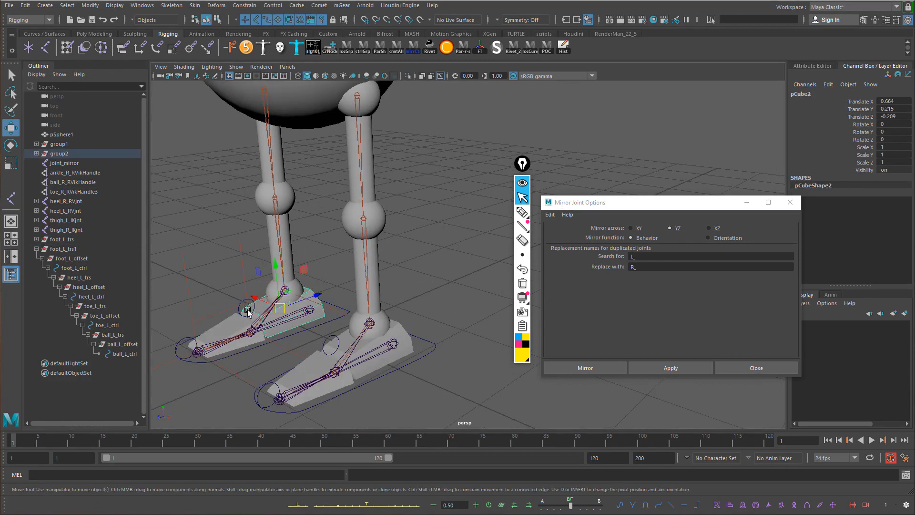
key("e")
left_click(248, 312)
left_click_drag(245, 298, 279, 295)
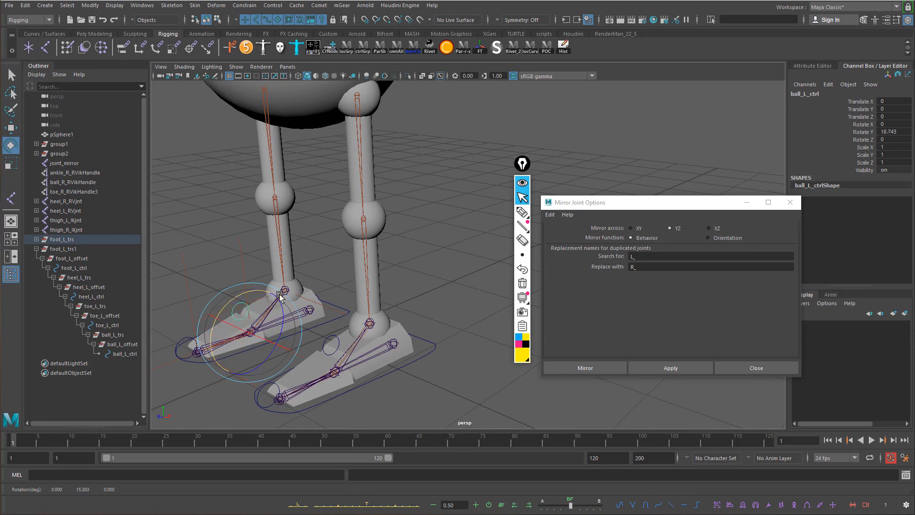
key("ctrl+z")
key("ctrl+z")
Undo the foot control mirroring and grouping, back to the single ungrouped foot_L_trs
middle_click_drag(317, 346, 393, 315, "alt")
scroll(371, 305, "up", 3)
key("q")
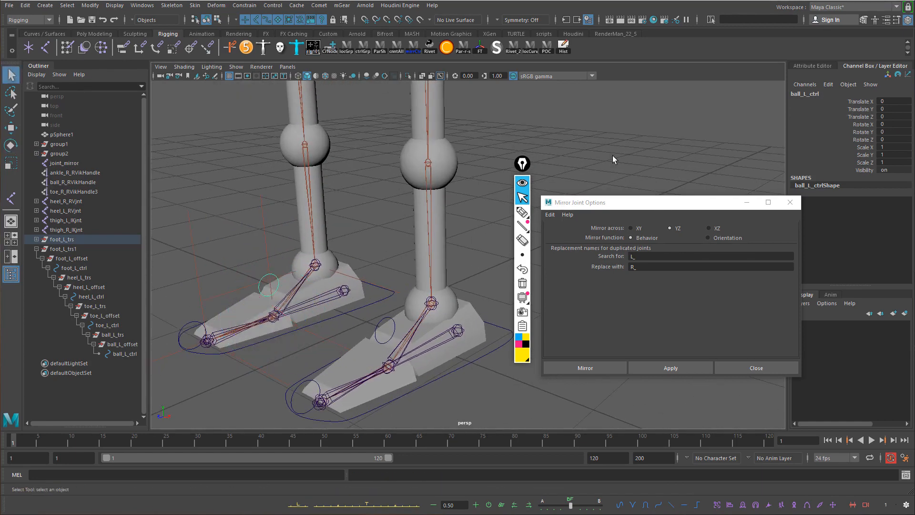
scroll(401, 294, "down", 5)
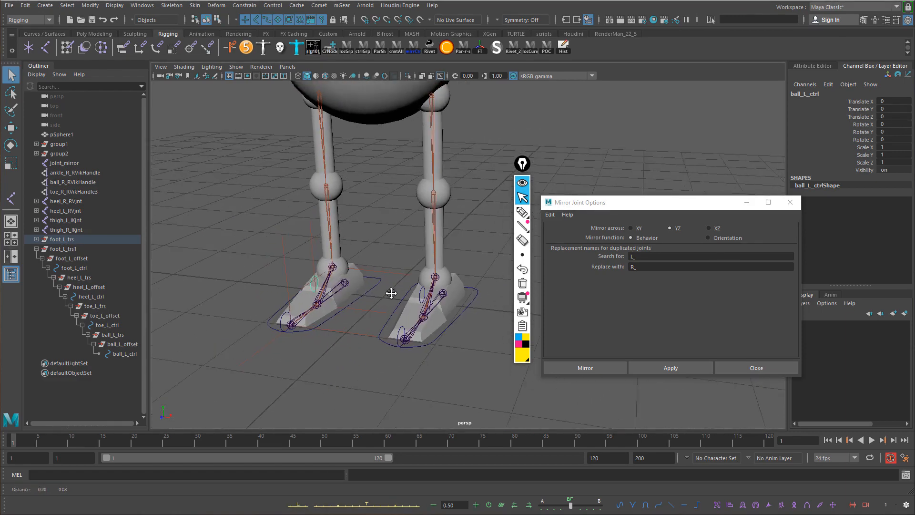
middle_click_drag(403, 288, 350, 291, "alt")
key("ctrl+z")
key("ctrl+z")
key("ctrl+z")
key("ctrl+z")
key("ctrl+z")
key("ctrl+z")
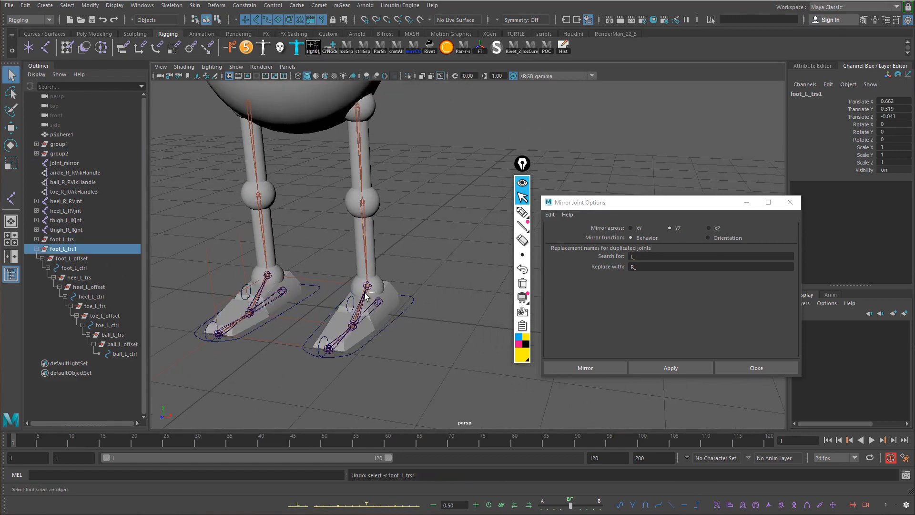
key("ctrl+z")
key("ctrl+z")
key("ctrl+z")
key("ctrl+z")
key("ctrl+z")
key("ctrl+z")
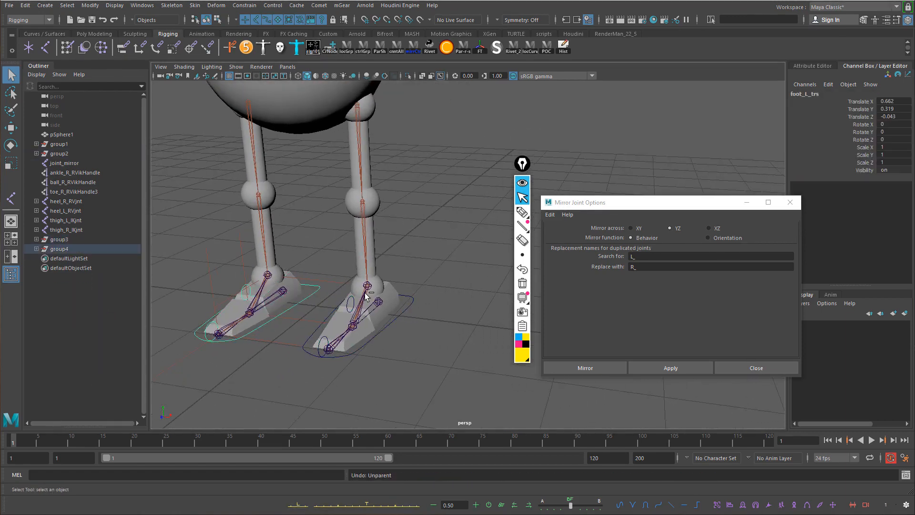
key("ctrl+z")
key("ctrl+z")
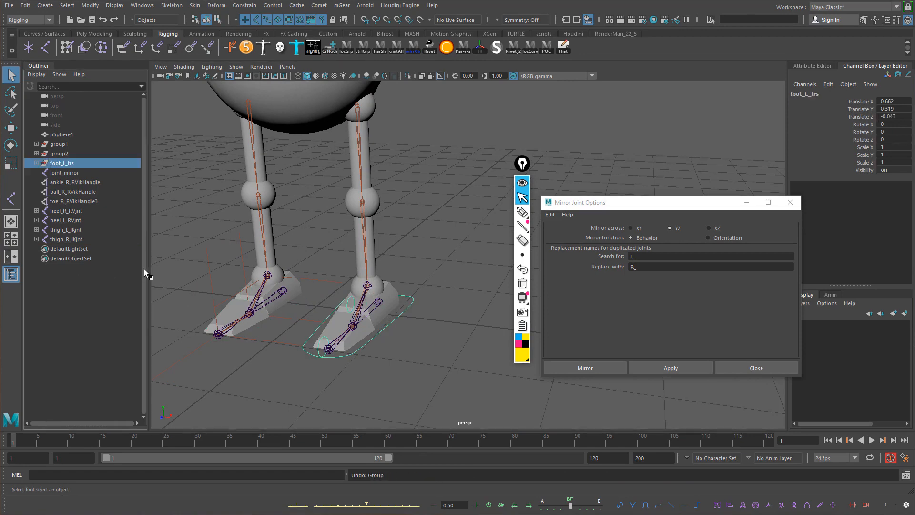
Mirror a duplicate of foot_L_trs by grouping it at the world origin and setting the group's Scale X to -1
scroll(359, 241, "up", 3)
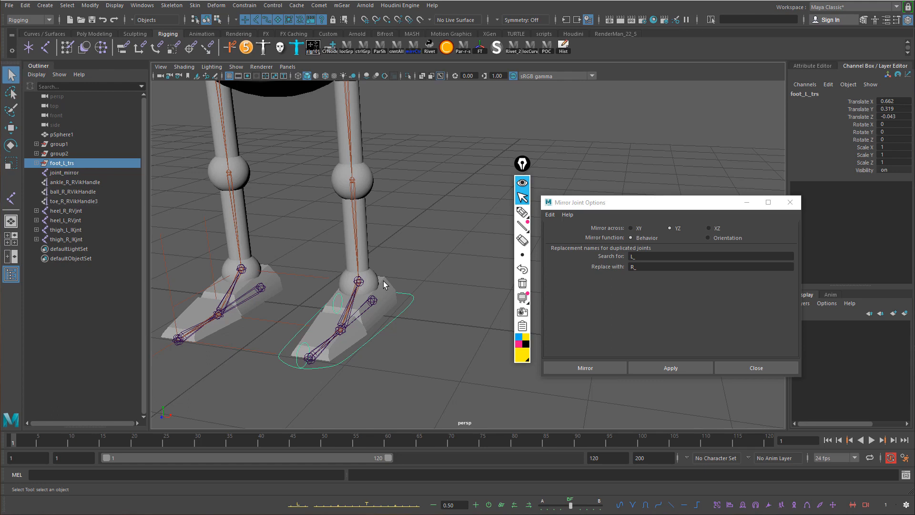
key("ctrl+d")
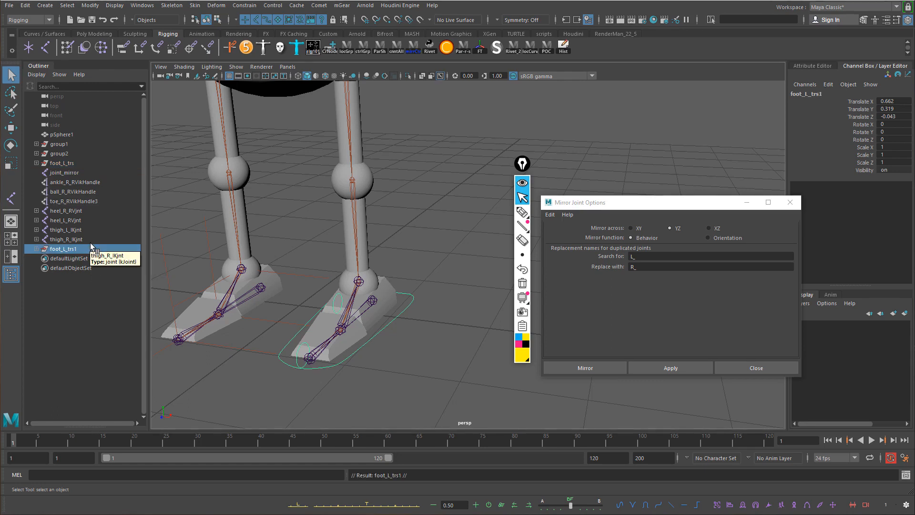
key("ctrl+g")
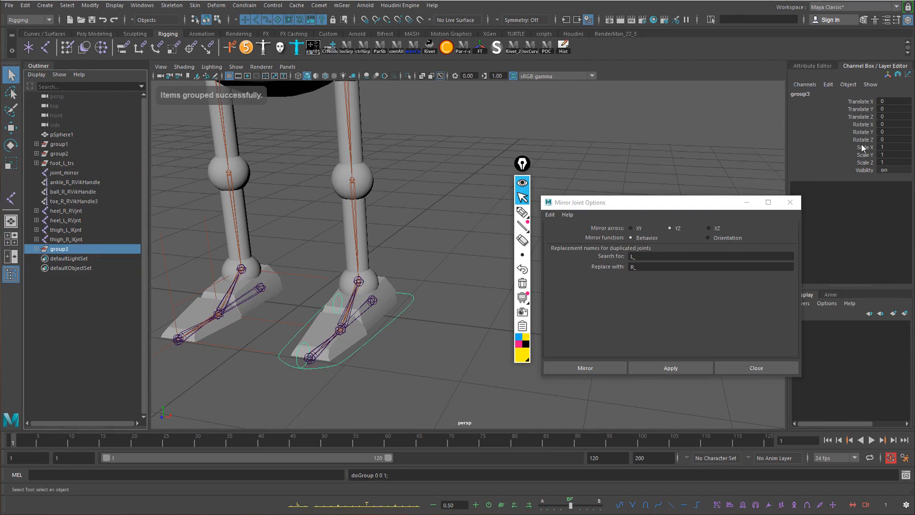
double_click(885, 148)
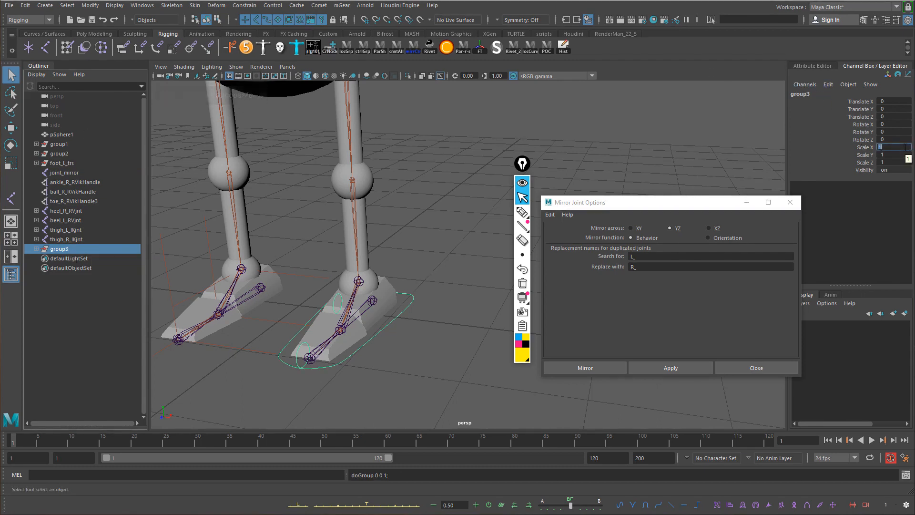
type("-1")
key("Return")
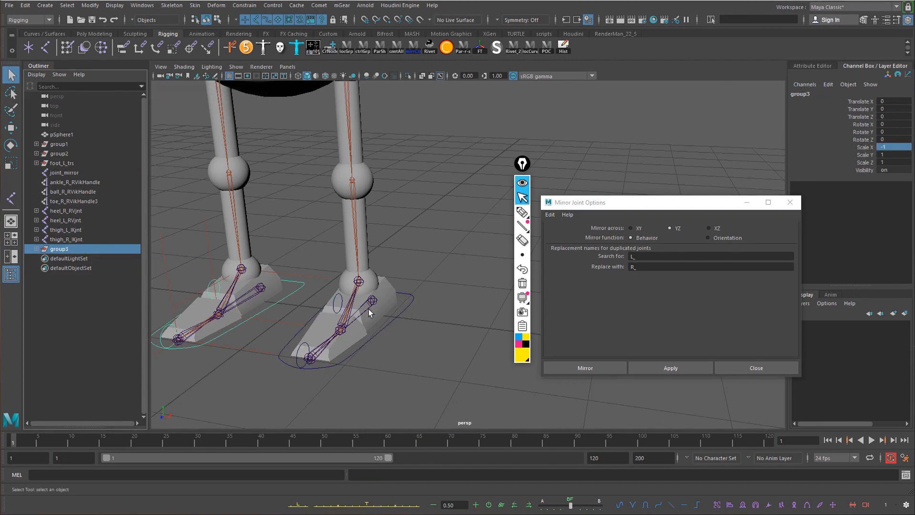
Expand group3 and select the full mirrored hierarchy from foot_L_trs1 down to ball_L_ctrl
left_click(36, 248, "shift")
left_click_drag(67, 258, 180, 344)
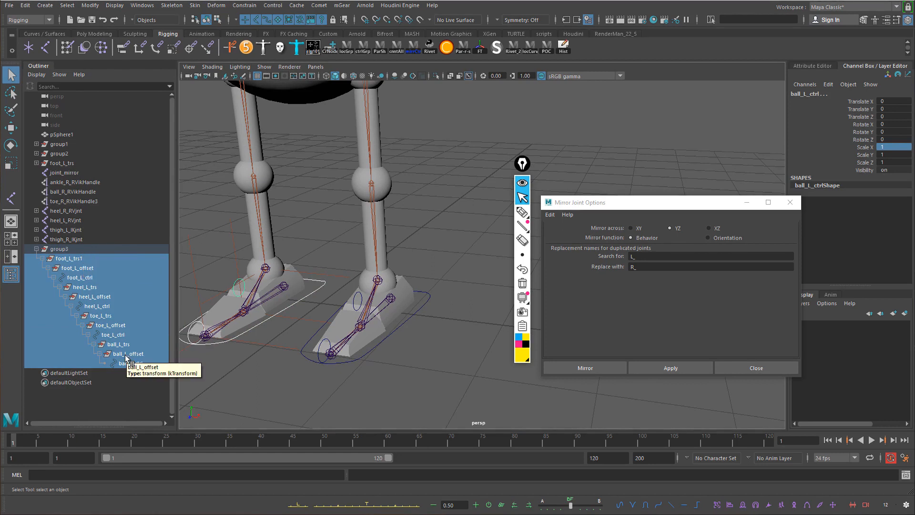
left_click(36, 248)
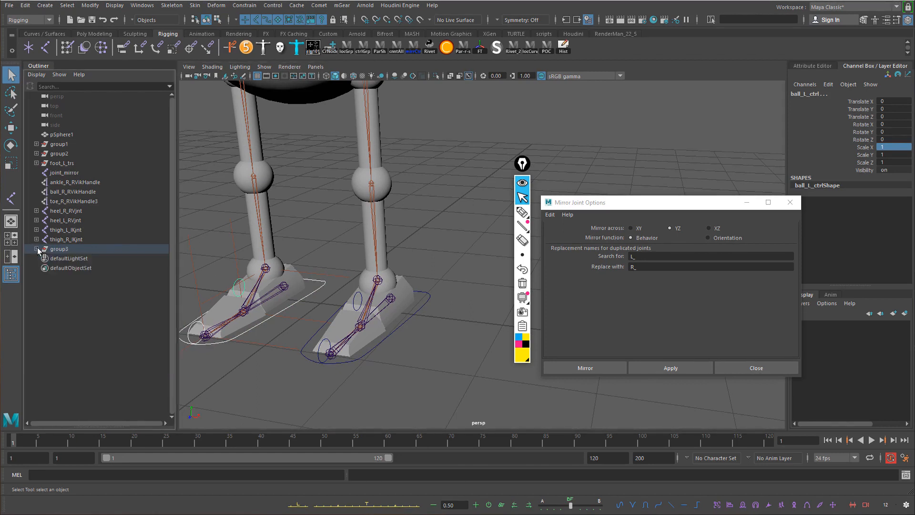
left_click(37, 249, "shift")
left_click_drag(95, 259, 151, 366)
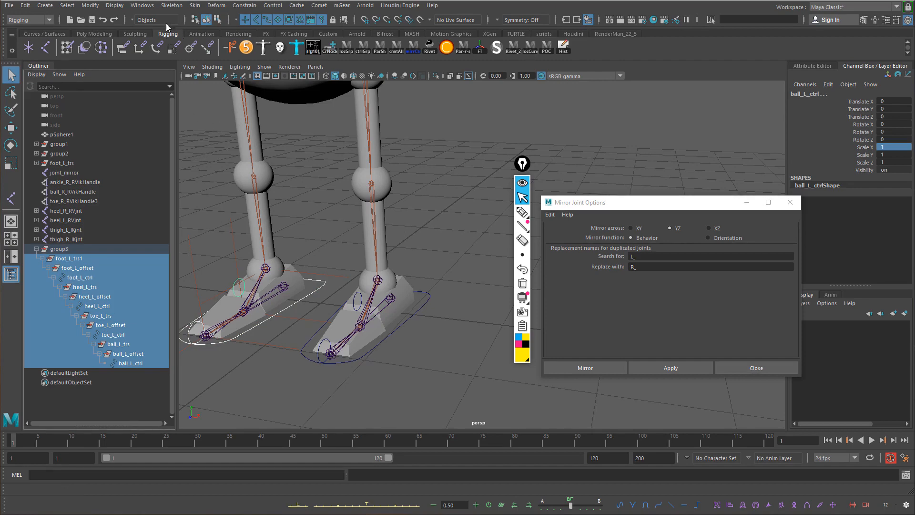
Search and replace _L_ with _R_ in the names of the selected mirrored foot controls
left_click(114, 5)
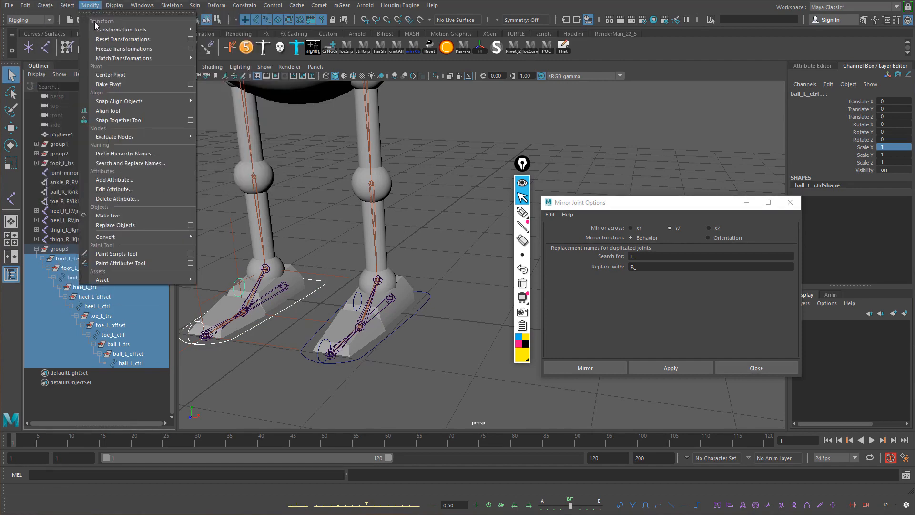
left_click(138, 164)
left_click_drag(608, 205, 287, 225)
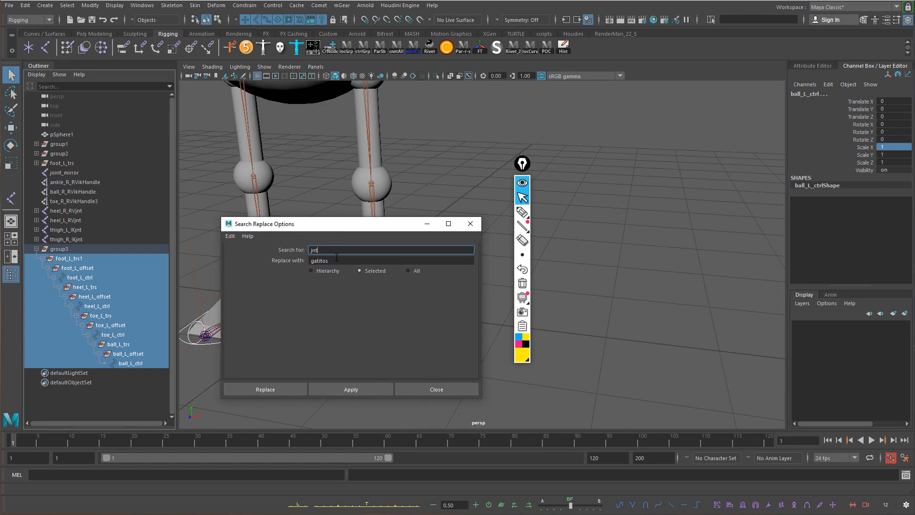
key("Tab")
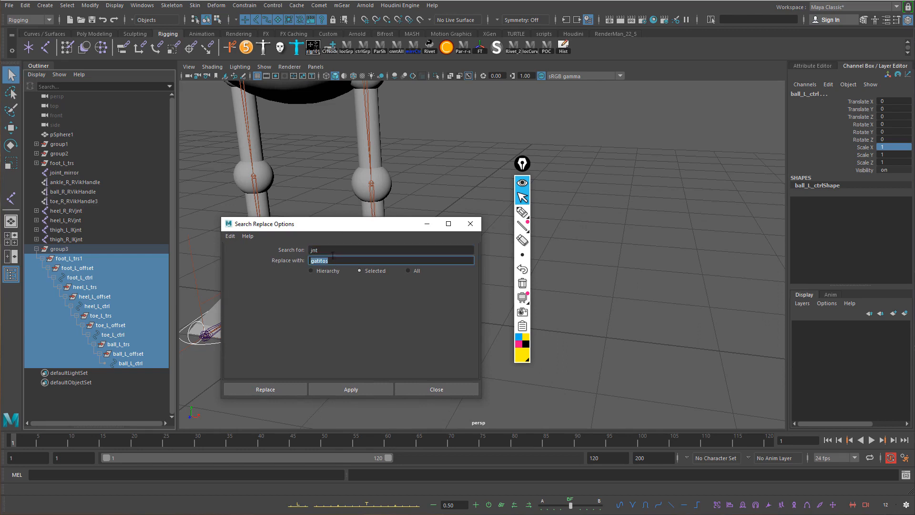
key("shift+Tab")
key("Tab")
key("shift+Tab")
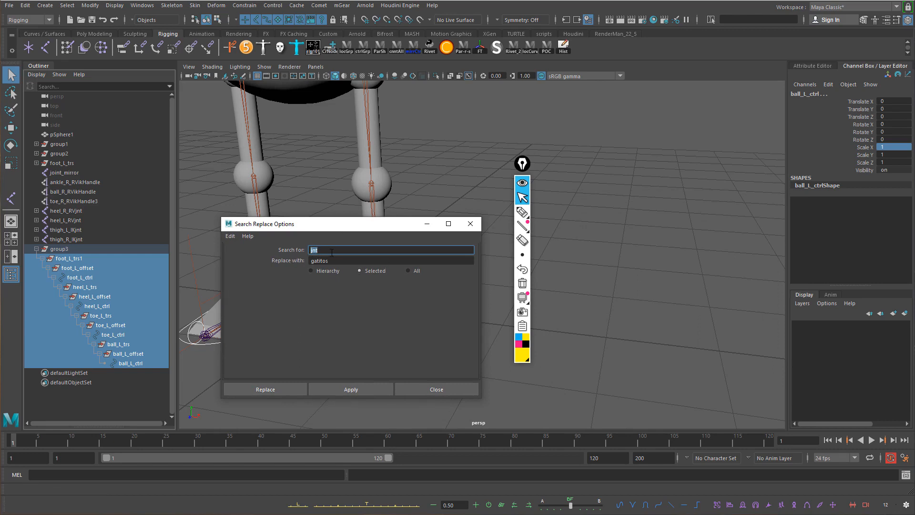
type("_")
key("Caps_Lock")
type("L")
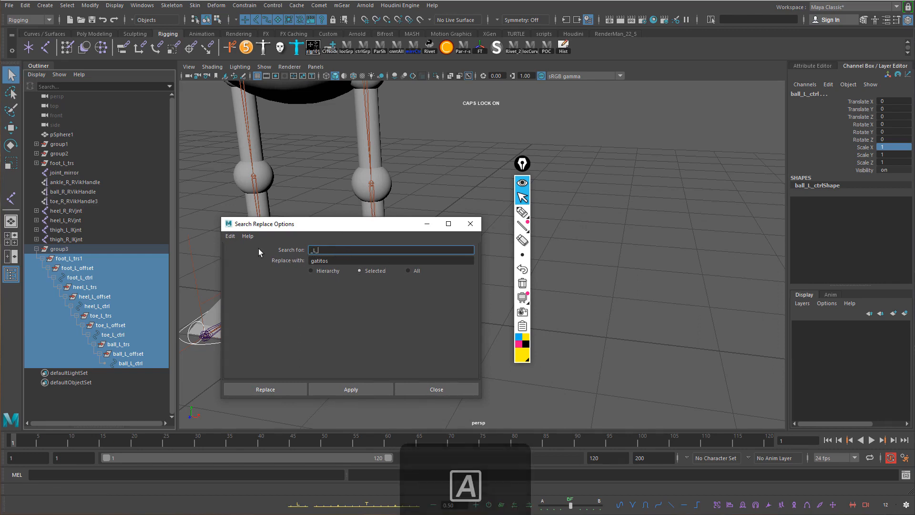
type("_")
key("Tab")
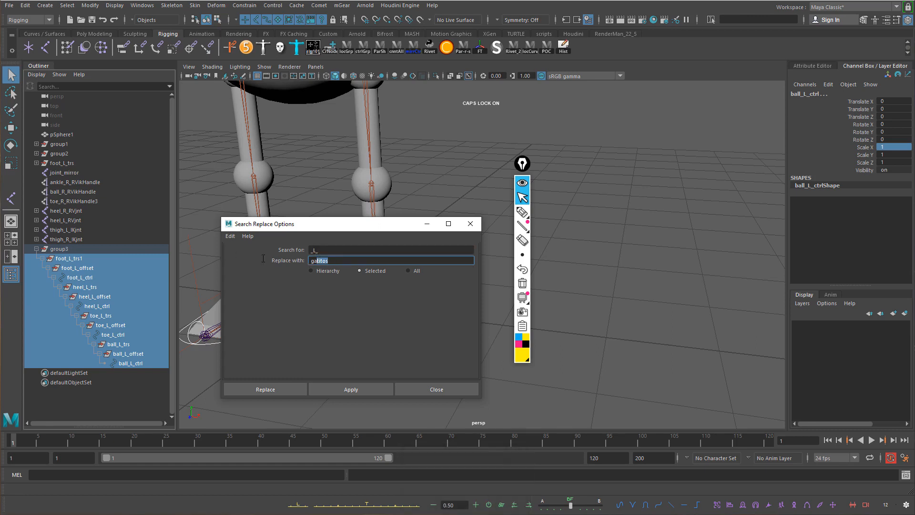
type("_R_")
left_click(372, 387)
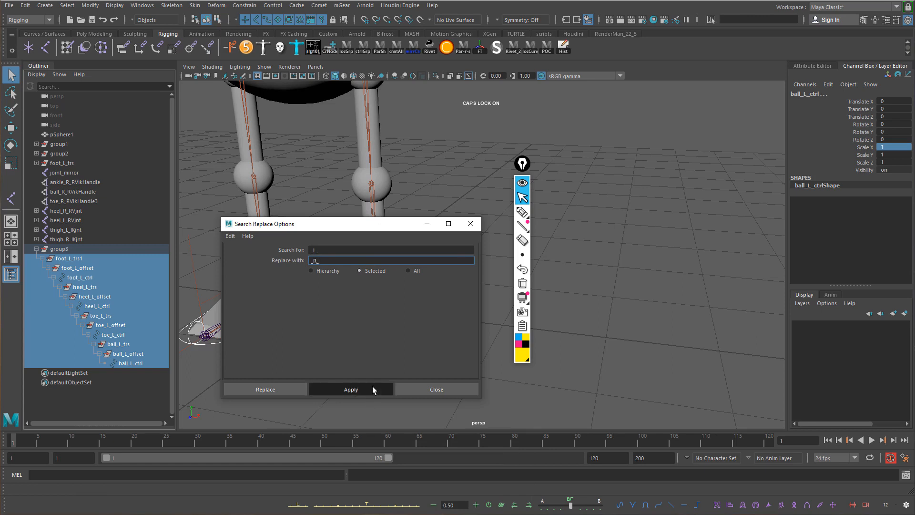
left_click(454, 391)
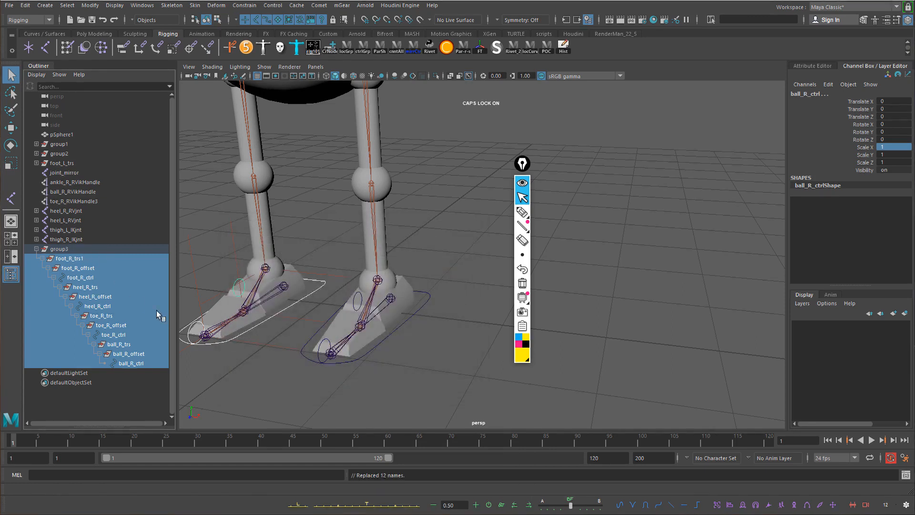
Rename foot_R_trs1 to foot_R_trs and unparent it from group3
double_click(96, 258)
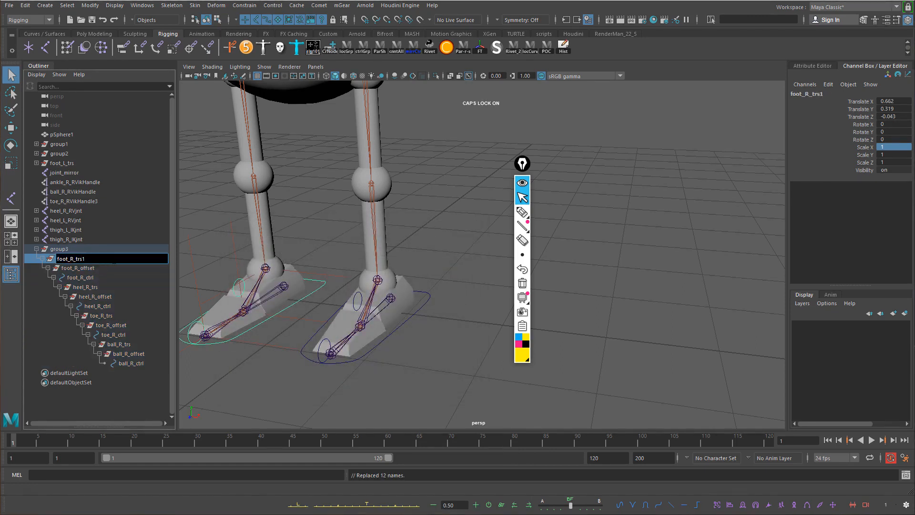
key("Return")
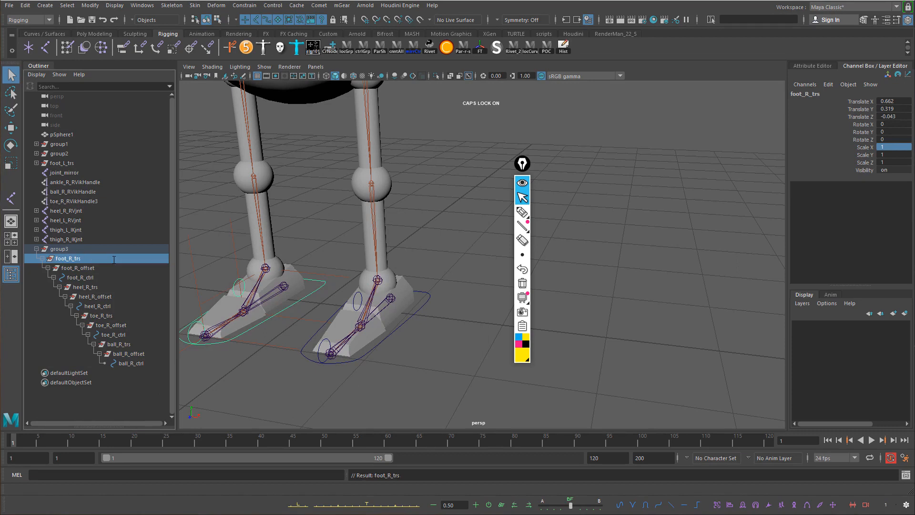
key("shift+p")
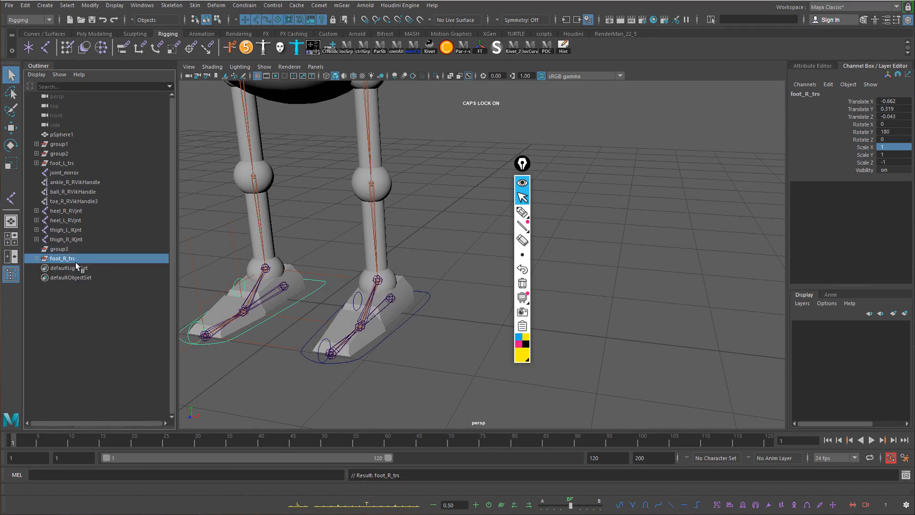
Delete the leftover group3 from the scene and select foot_R_trs
left_click(71, 250)
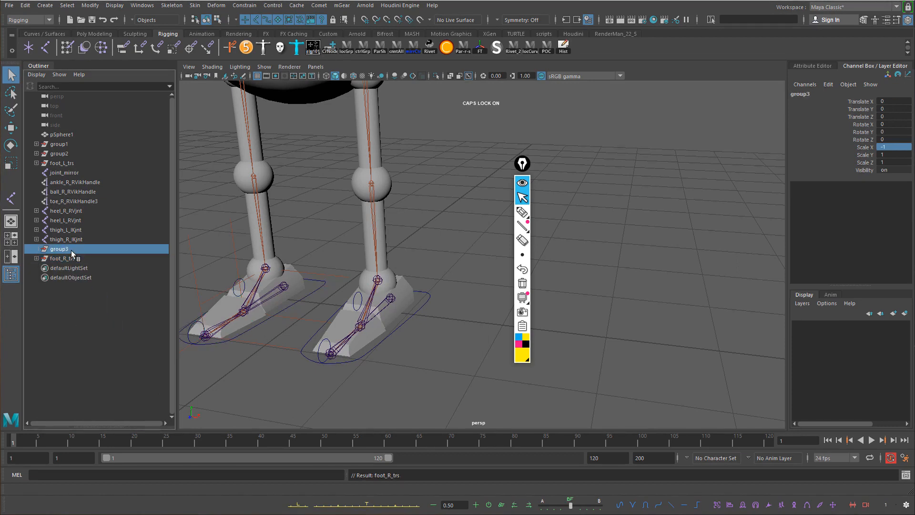
key("Delete")
left_click(71, 249)
left_click_drag(296, 286, 372, 307, "alt")
middle_click_drag(372, 298, 388, 369, "alt")
left_click_drag(388, 370, 355, 329, "alt")
right_click_drag(355, 329, 298, 248, "alt")
left_click_drag(519, 168, 636, 188)
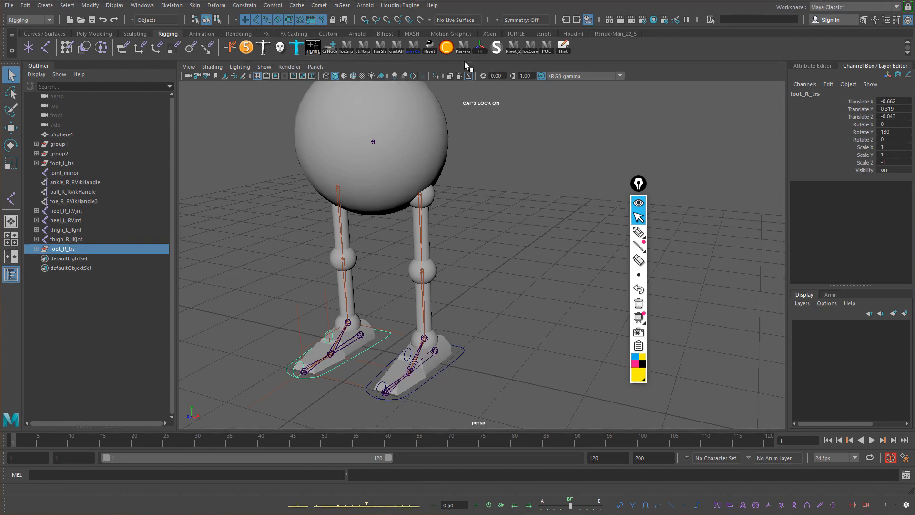
Examine the custom shelf tool's MEL script for duplicating, mirroring and renaming in the Shelf Editor, and close the editor
right_click(415, 50)
left_click(427, 68)
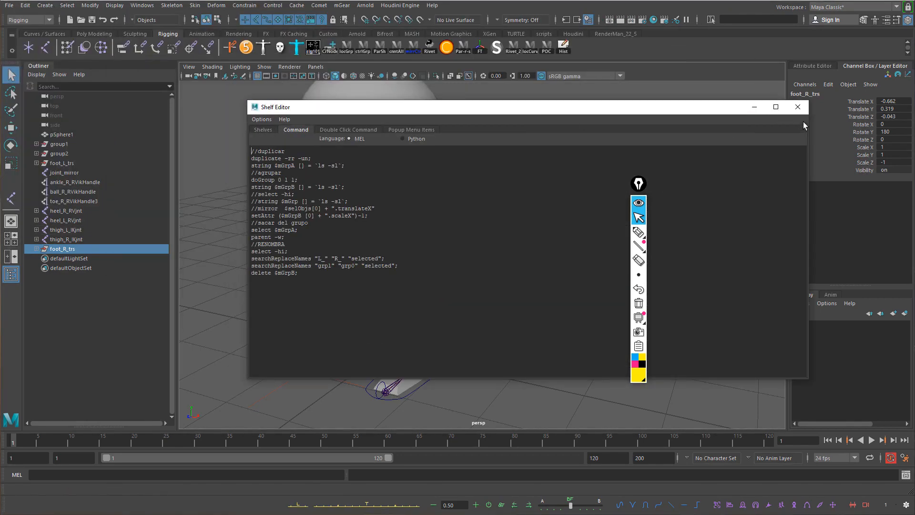
left_click(797, 108)
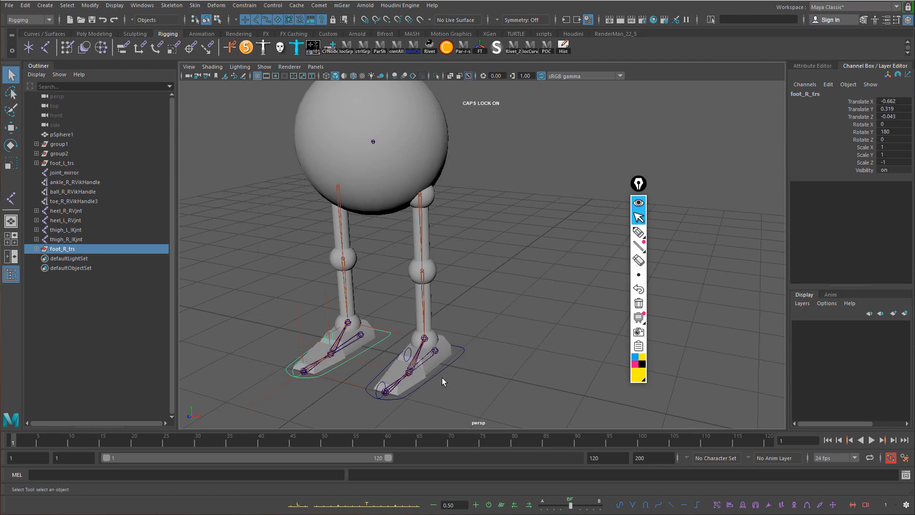
left_click_drag(408, 319, 437, 264, "alt")
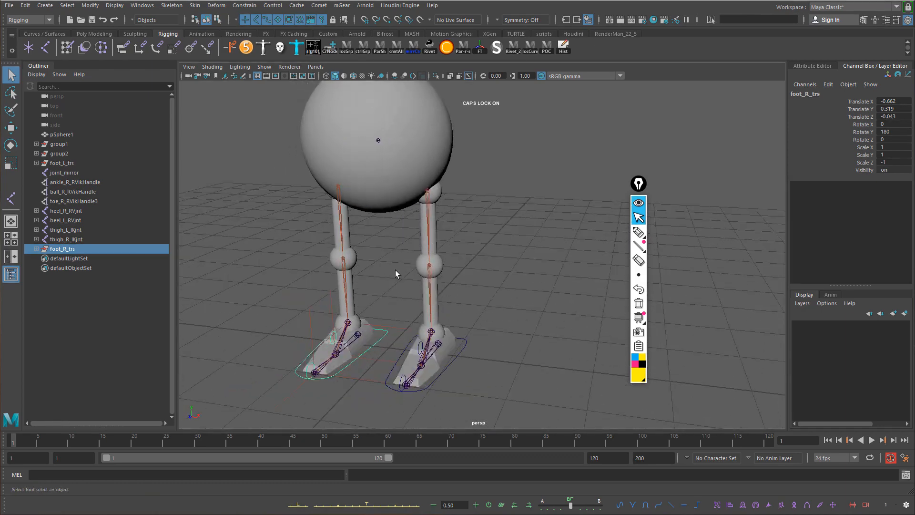
left_click(81, 250)
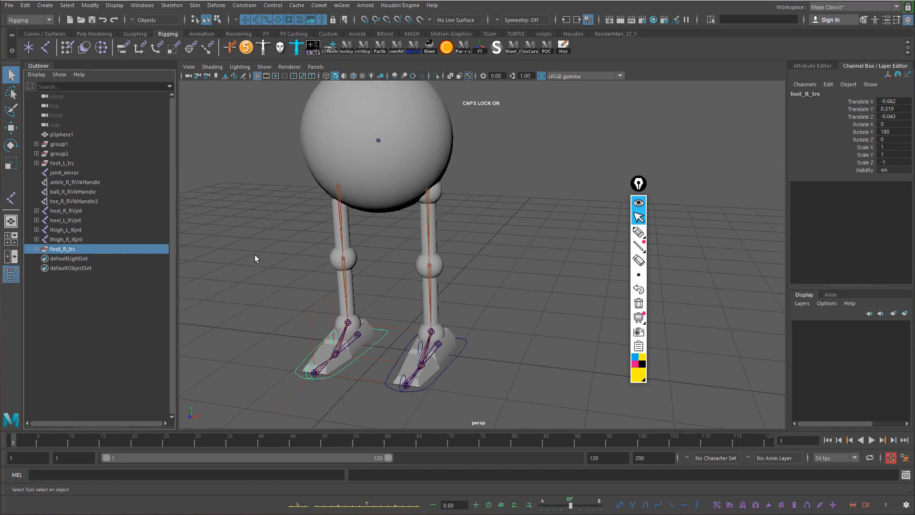
left_click_drag(282, 255, 254, 250, "alt")
mouse_move(375, 268)
right_mouse_down("alt")
mouse_move(390, 272)
mouse_move(376, 260)
right_mouse_up("alt")
middle_click_drag(376, 260, 399, 286, "alt")
left_click_drag(398, 286, 392, 281, "alt")
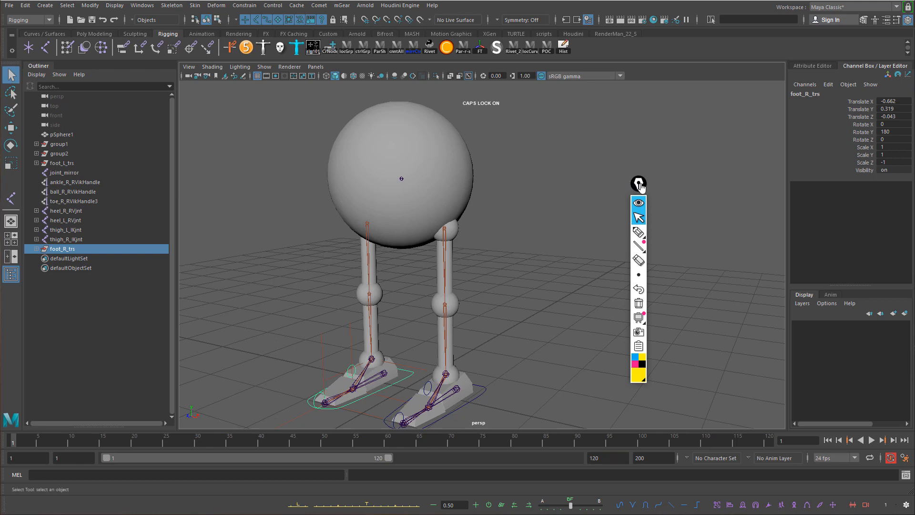
left_click_drag(646, 187, 760, 223)
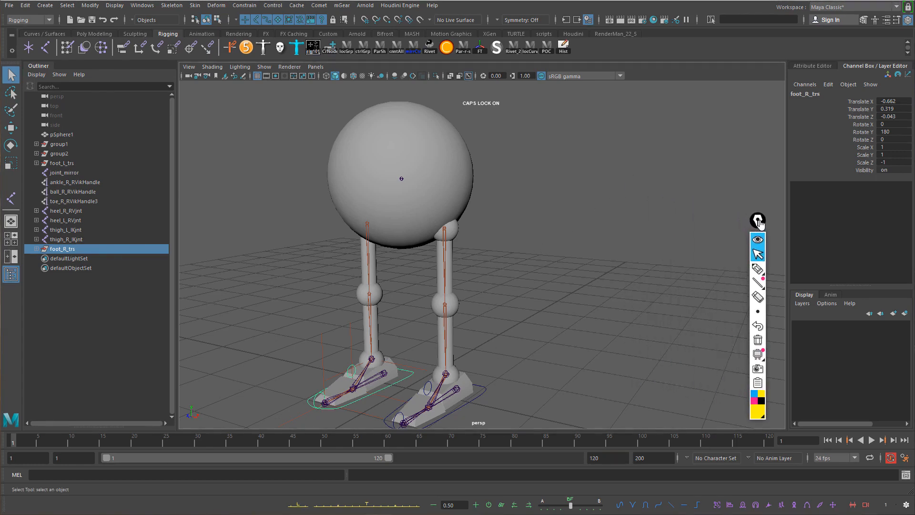